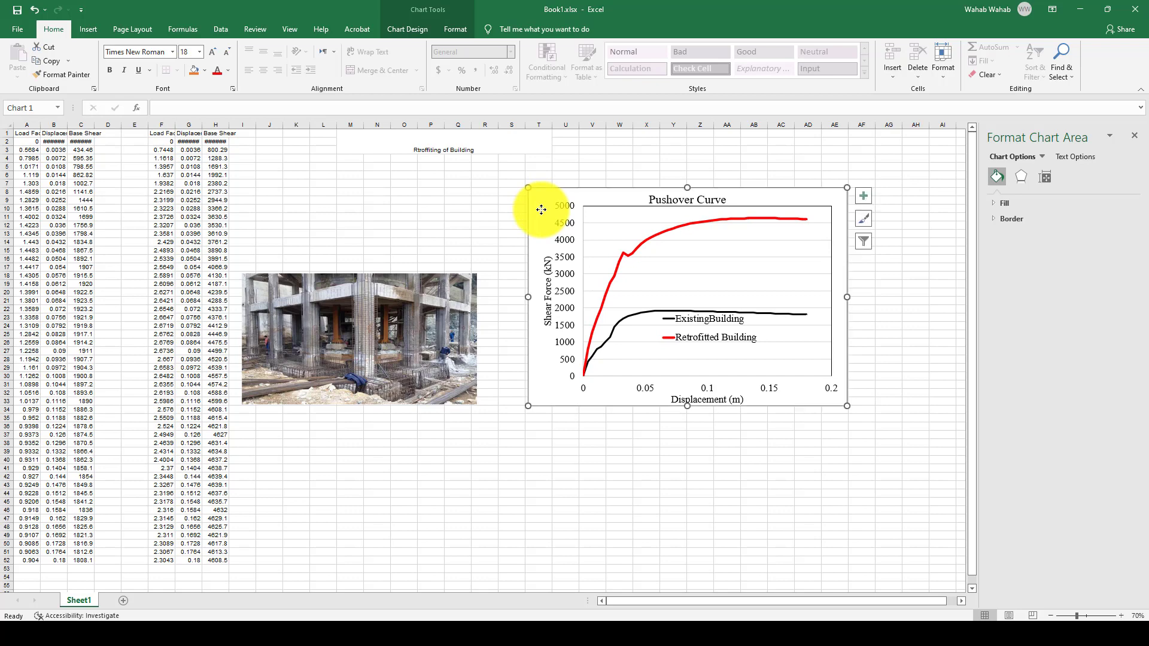
Examine the existing building and retrofitted building series in the Pushover Curve chart
drag(539, 225, 524, 248)
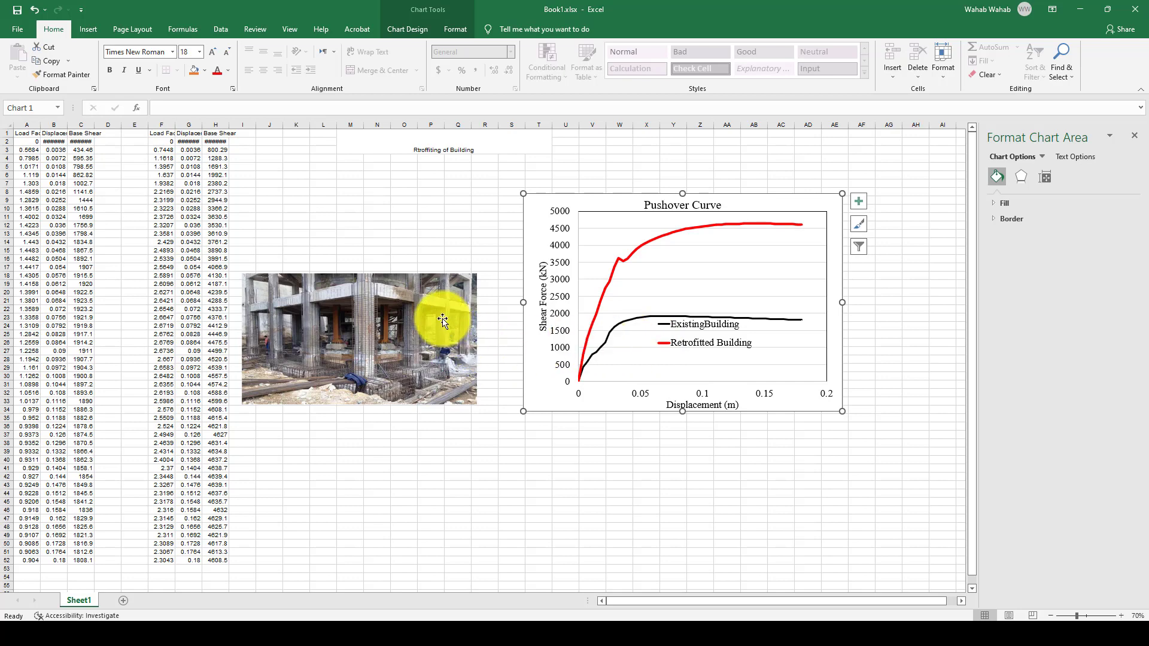
click(619, 325)
click(619, 263)
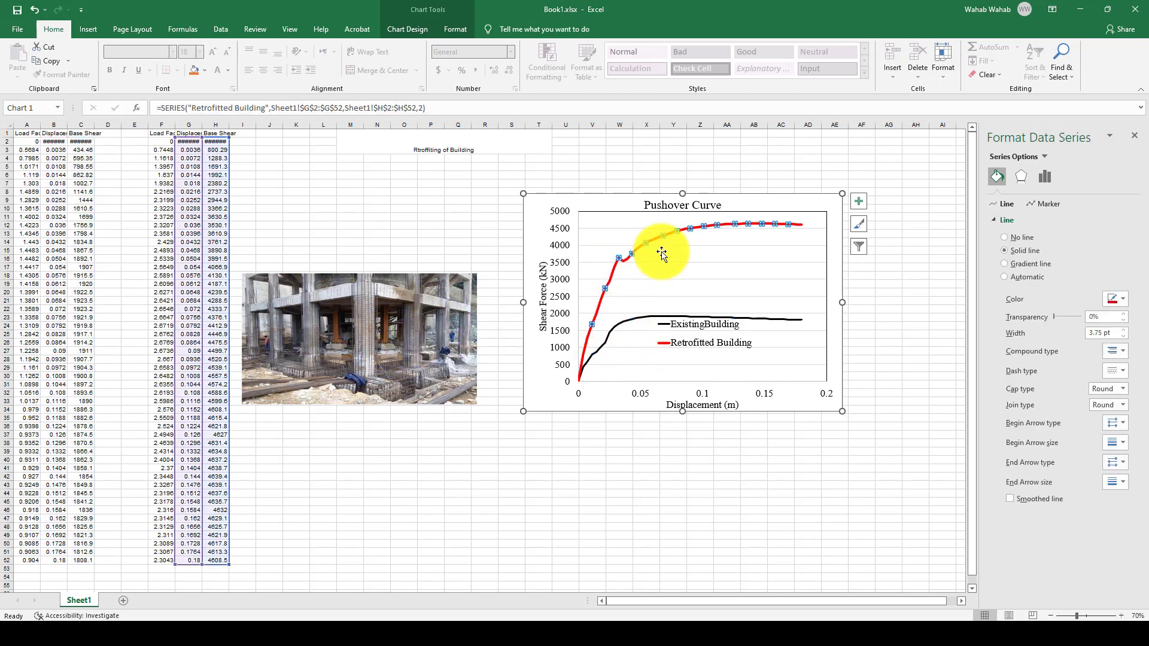
click(541, 364)
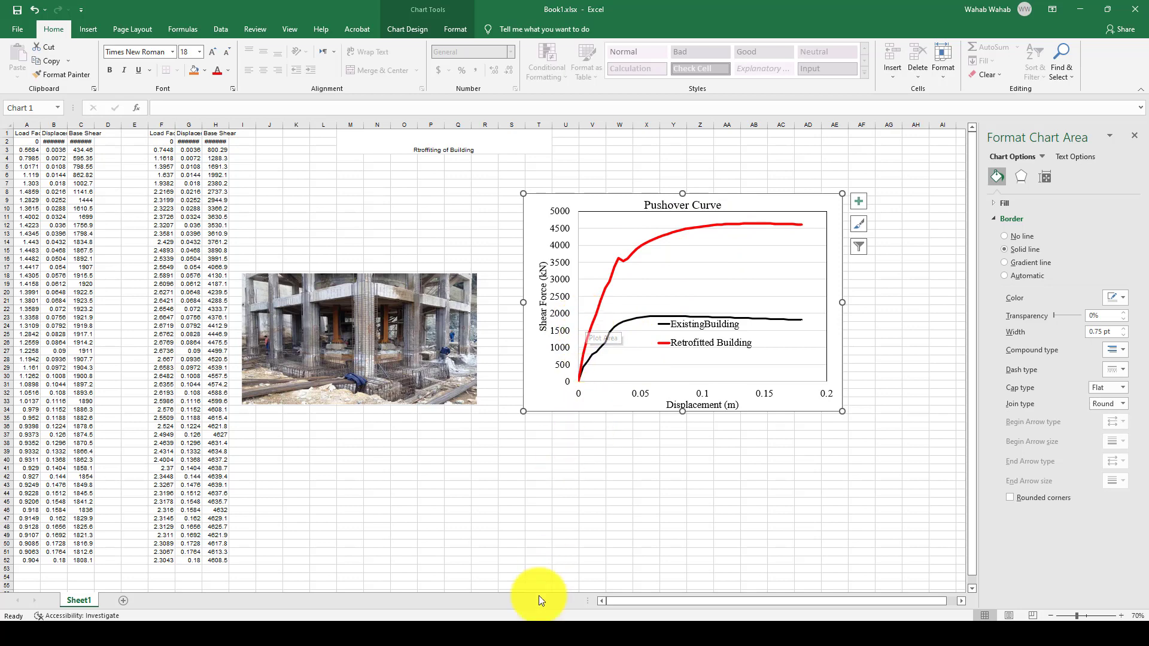
mouse_move(494, 627)
click(631, 318)
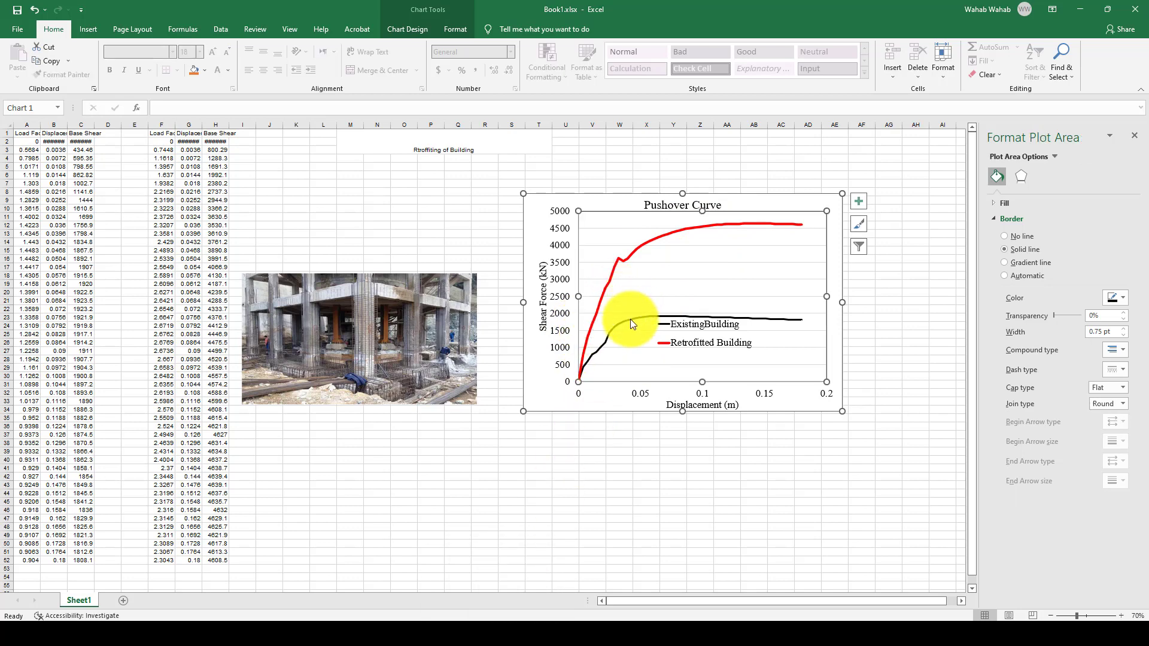
click(613, 337)
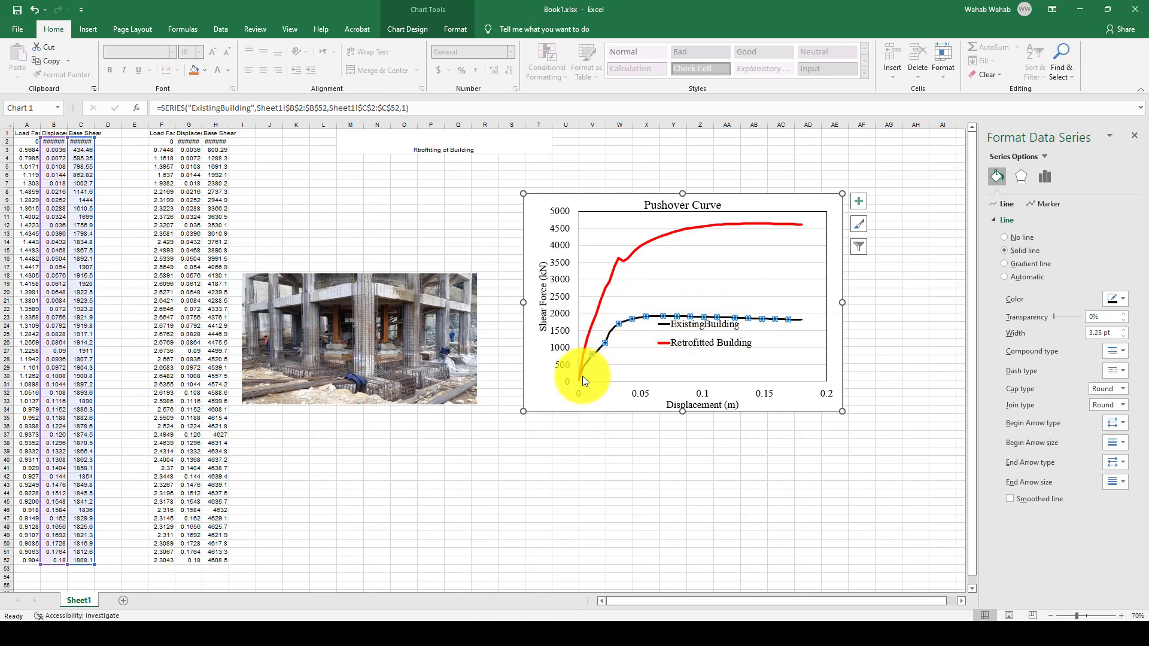
mouse_move(583, 377)
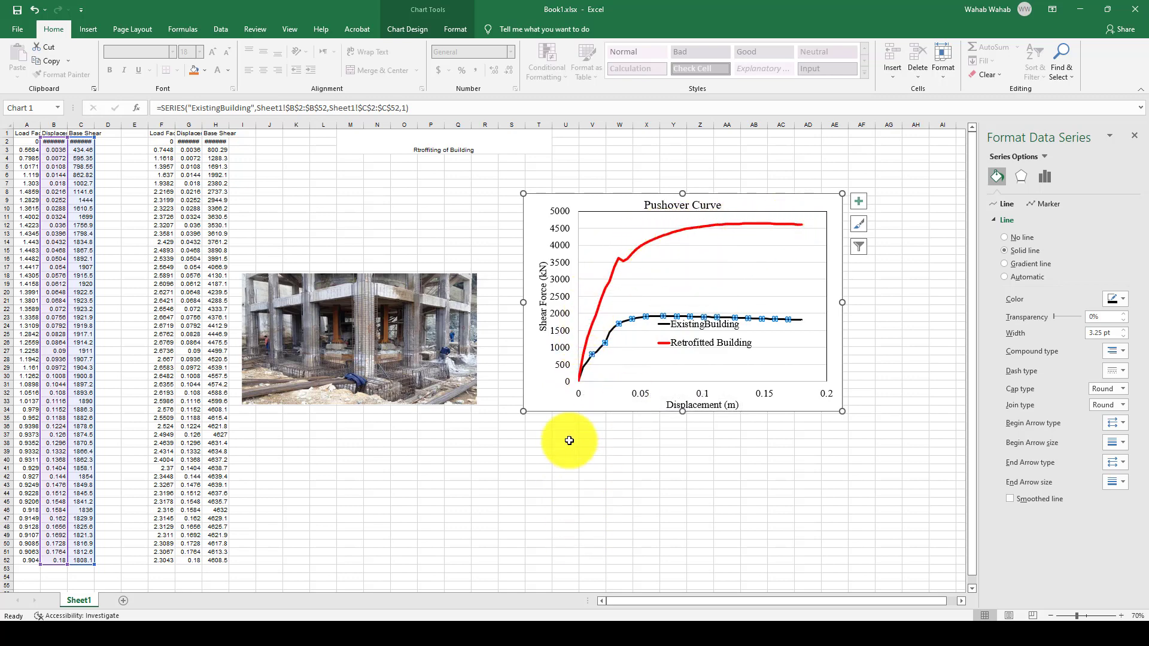
Switch to SeismoStruct and open the Building Modeller, discarding the changes to the untitled project
click(498, 615)
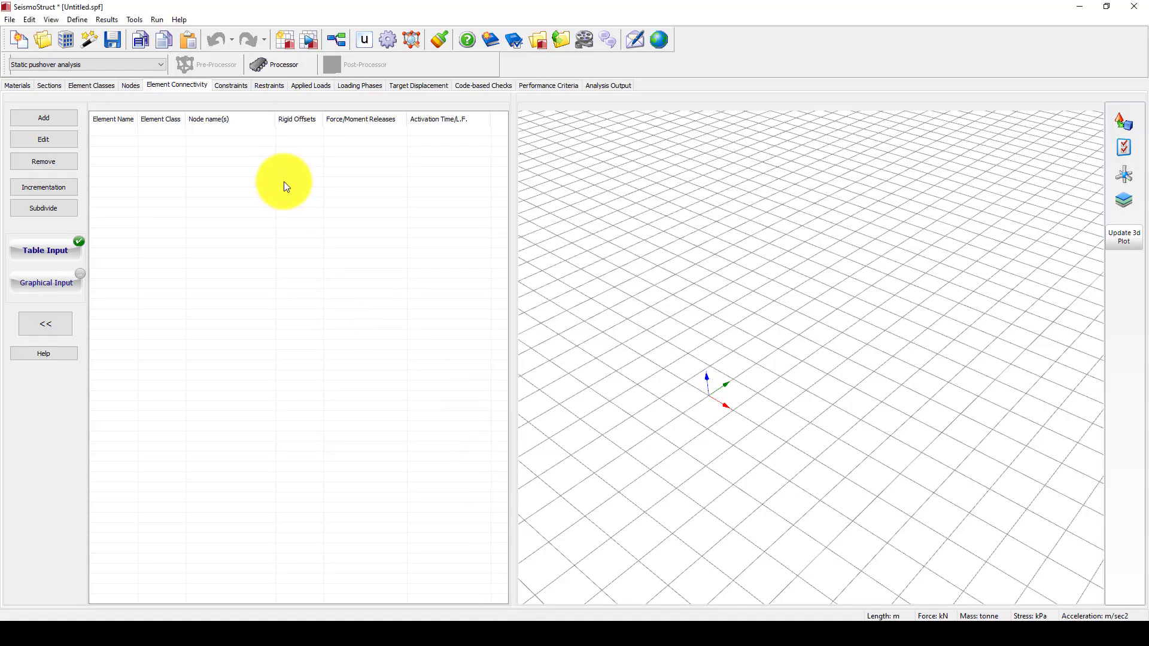
click(66, 39)
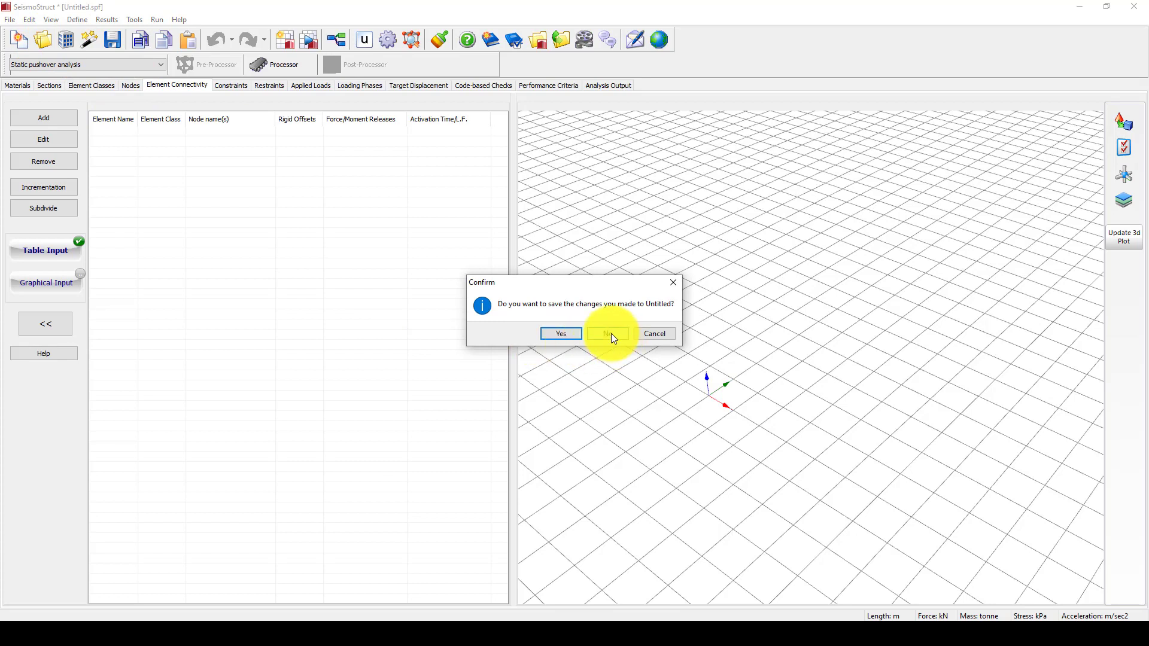
click(608, 334)
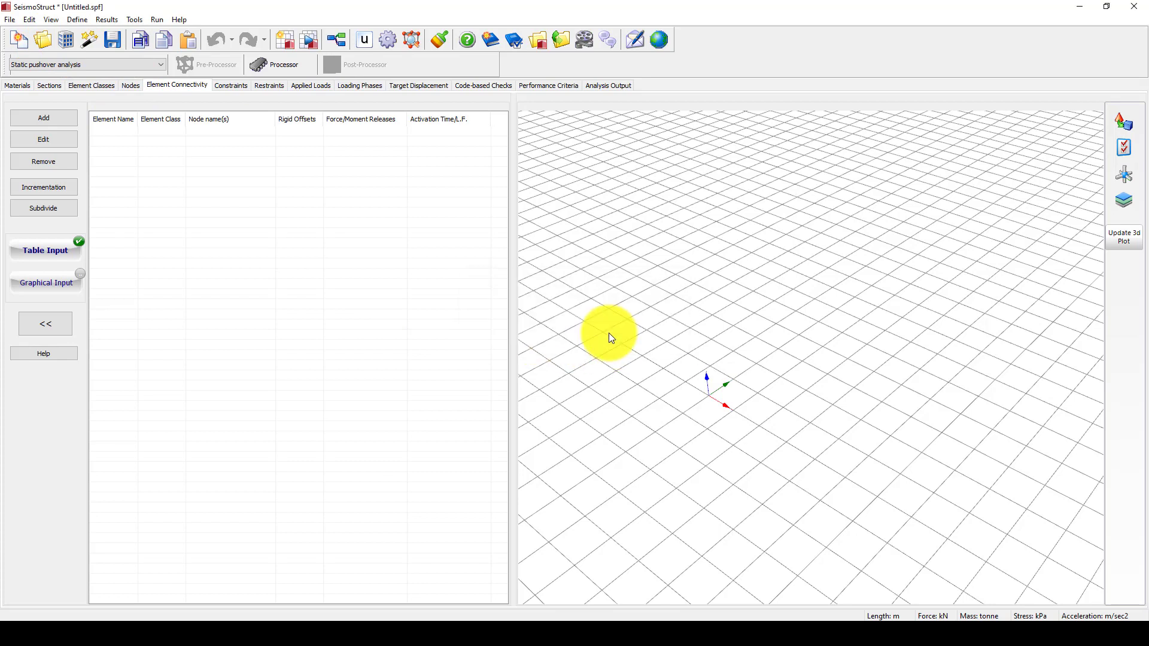
drag(644, 175, 524, 149)
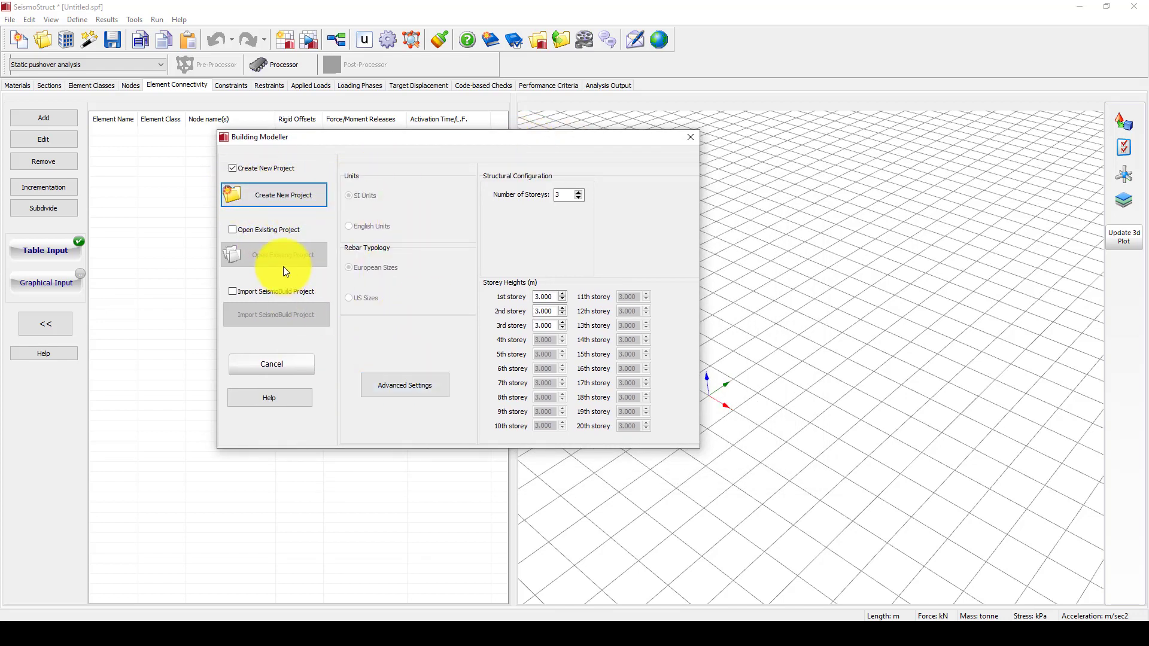
Set the analysis type to Dynamic time-history analysis in the Building Modeller's advanced settings
click(411, 388)
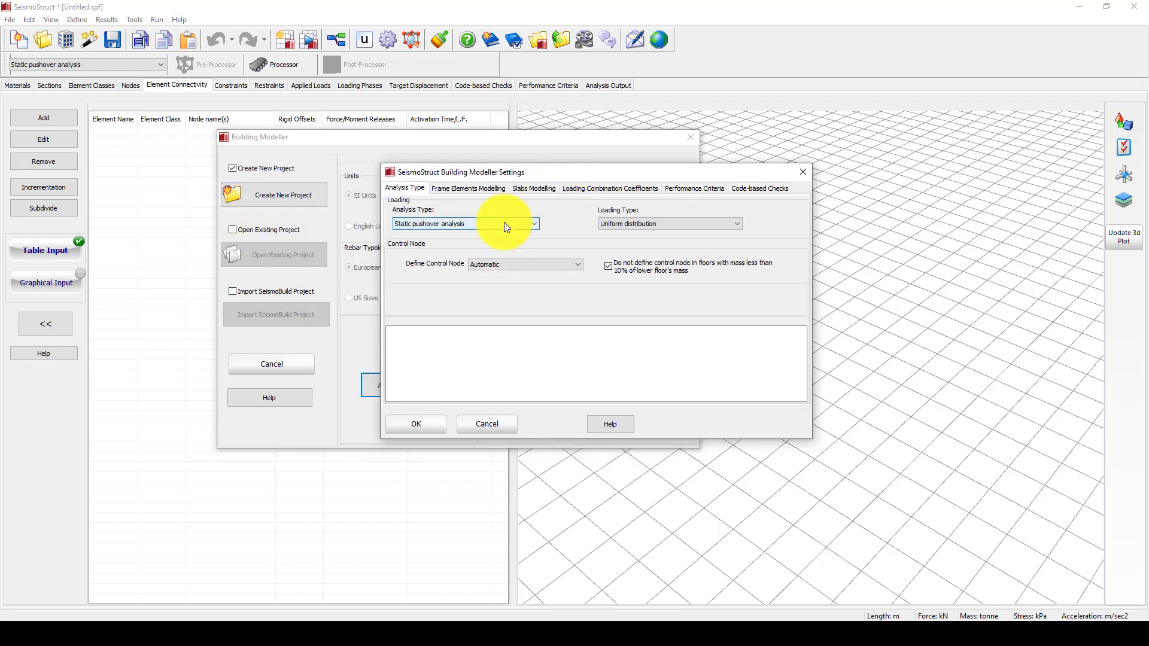
click(504, 221)
click(483, 259)
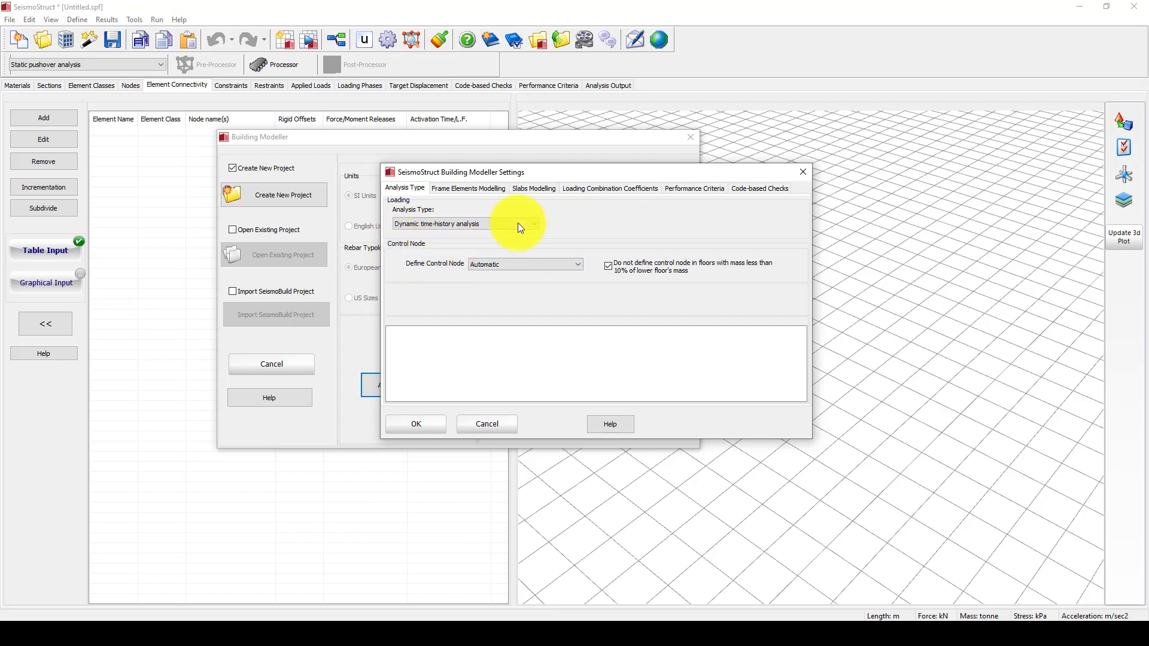
drag(586, 165, 529, 171)
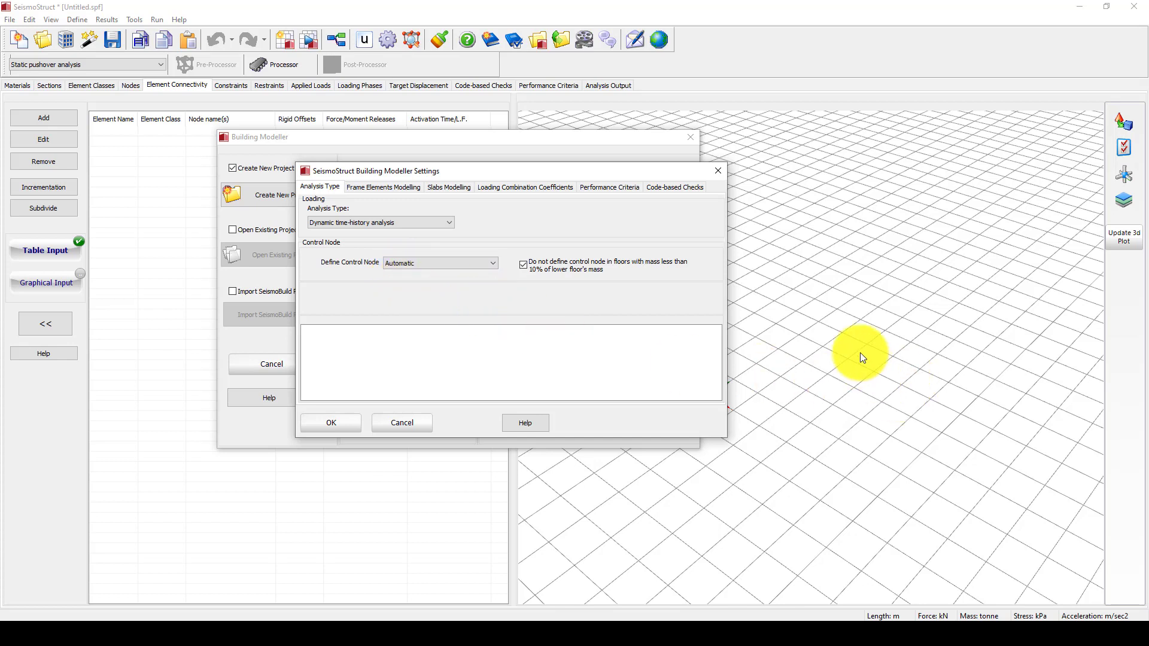
Review the control node choices, frame element types, slab modelling and loading combination coefficients in the modeller settings
click(445, 268)
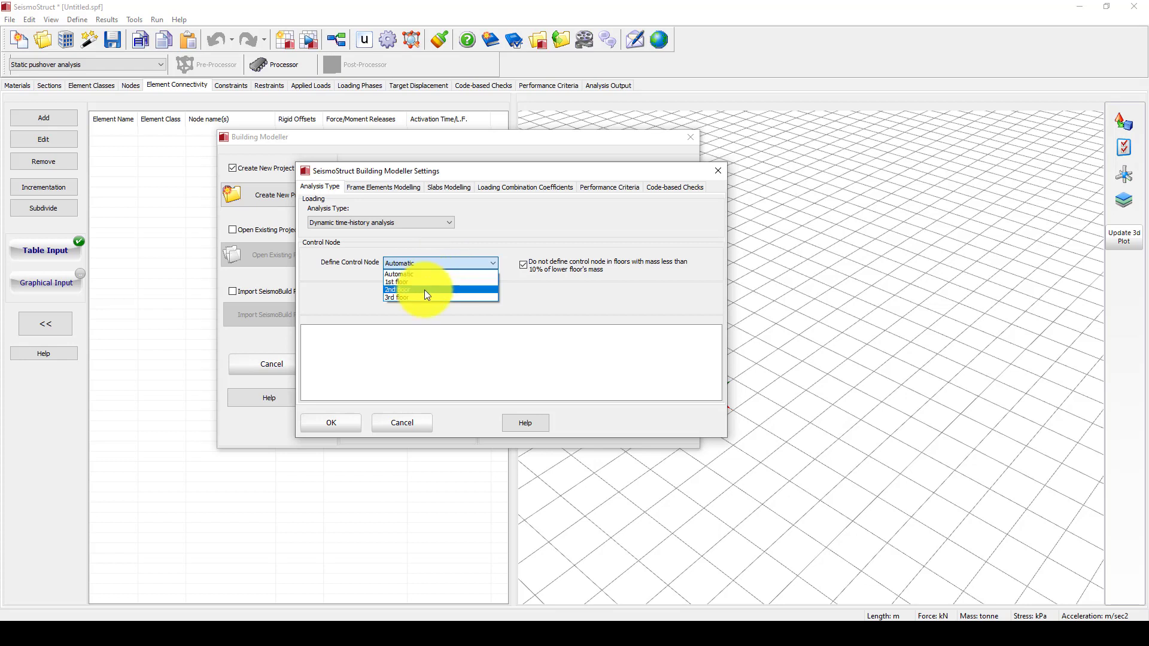
click(428, 266)
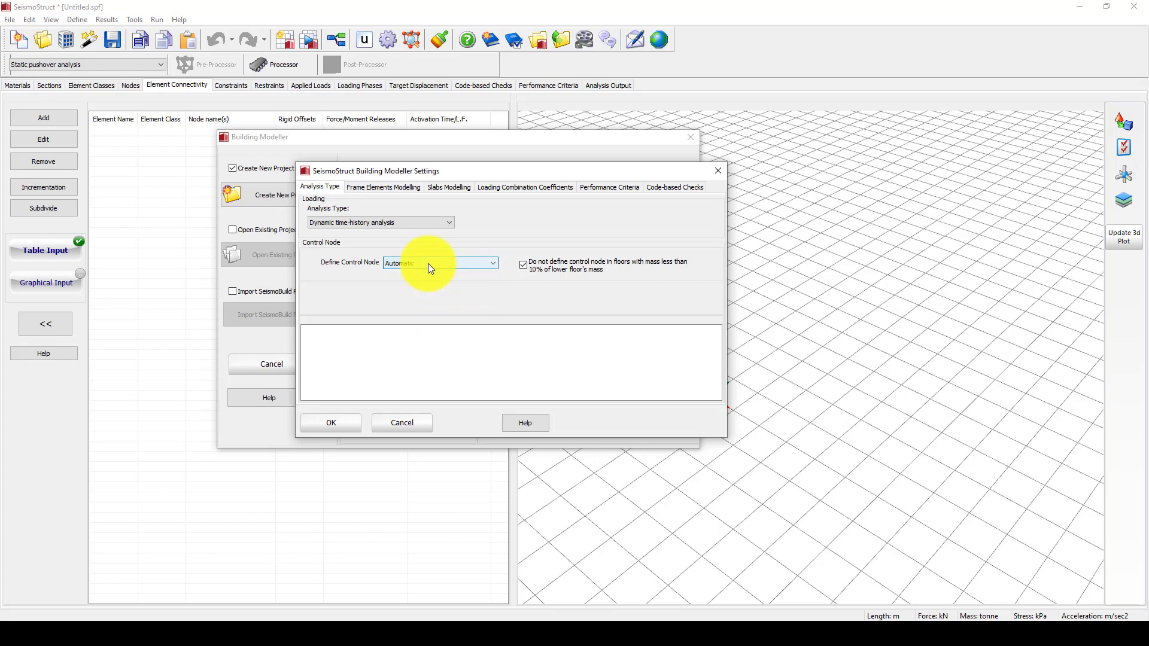
click(428, 263)
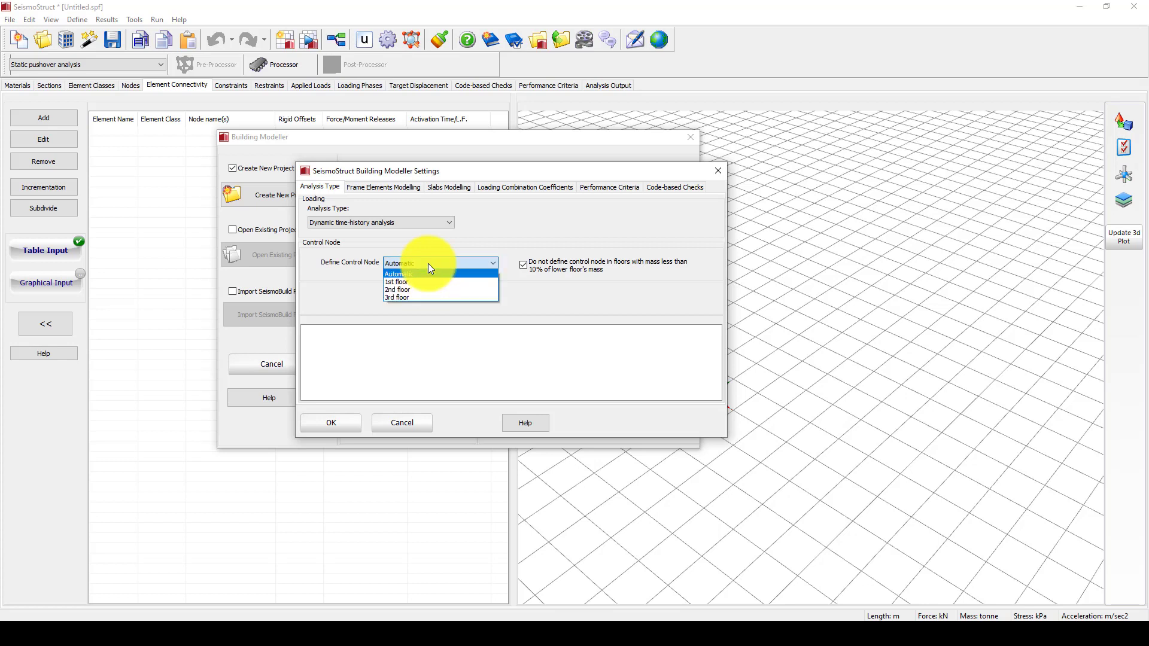
click(407, 262)
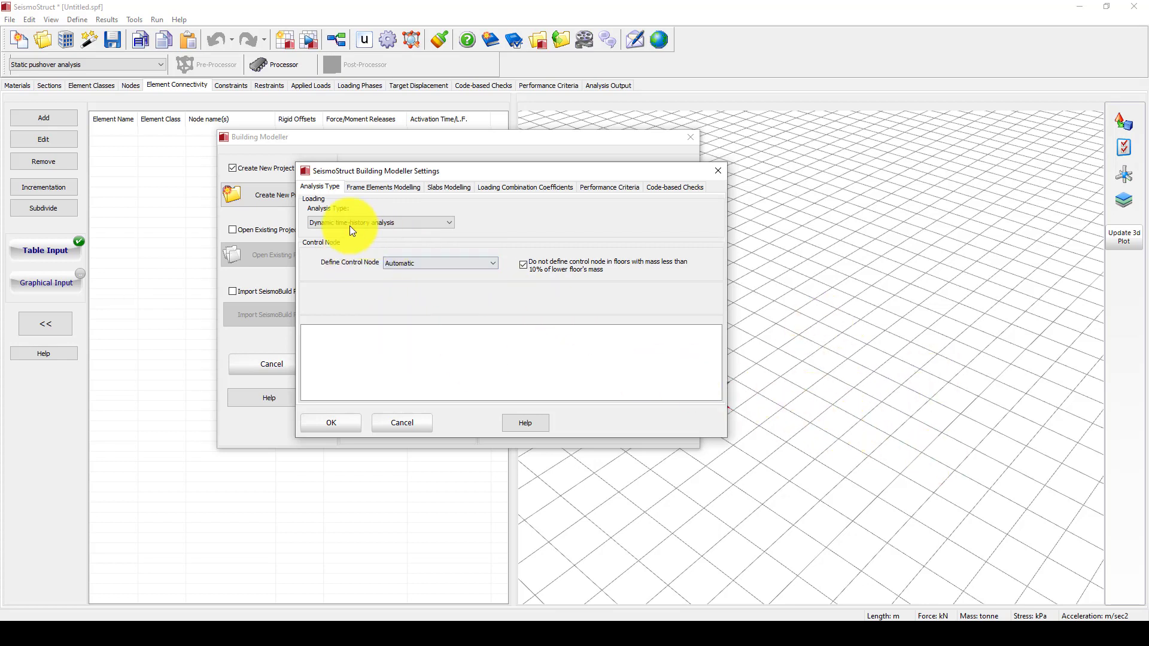
click(371, 188)
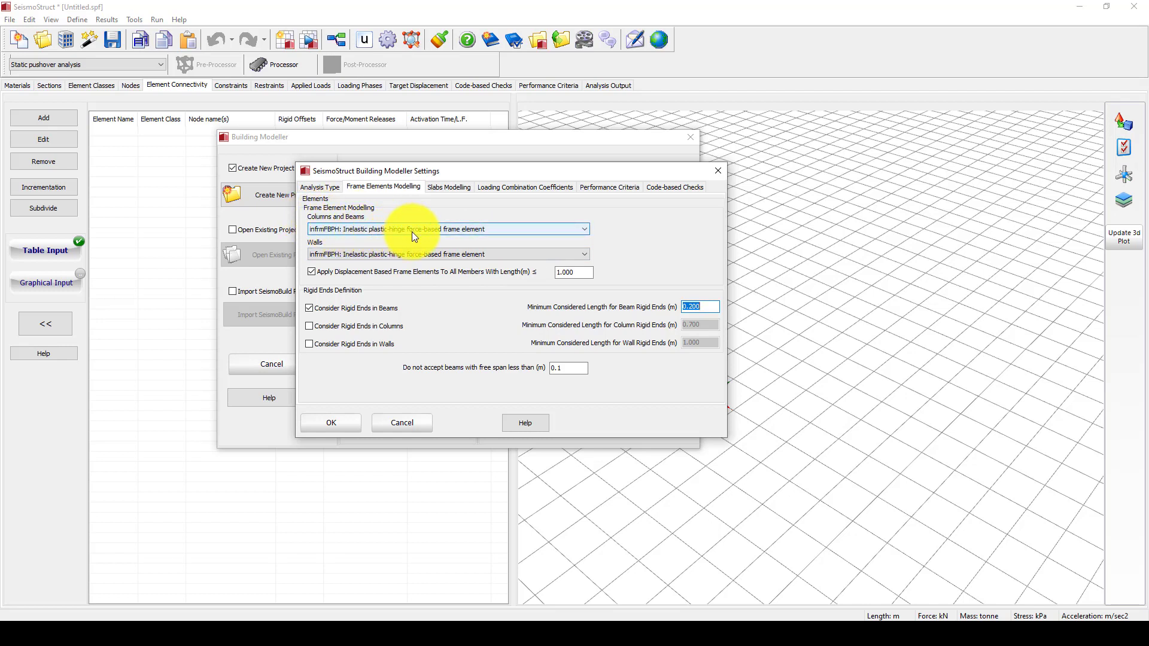
click(483, 234)
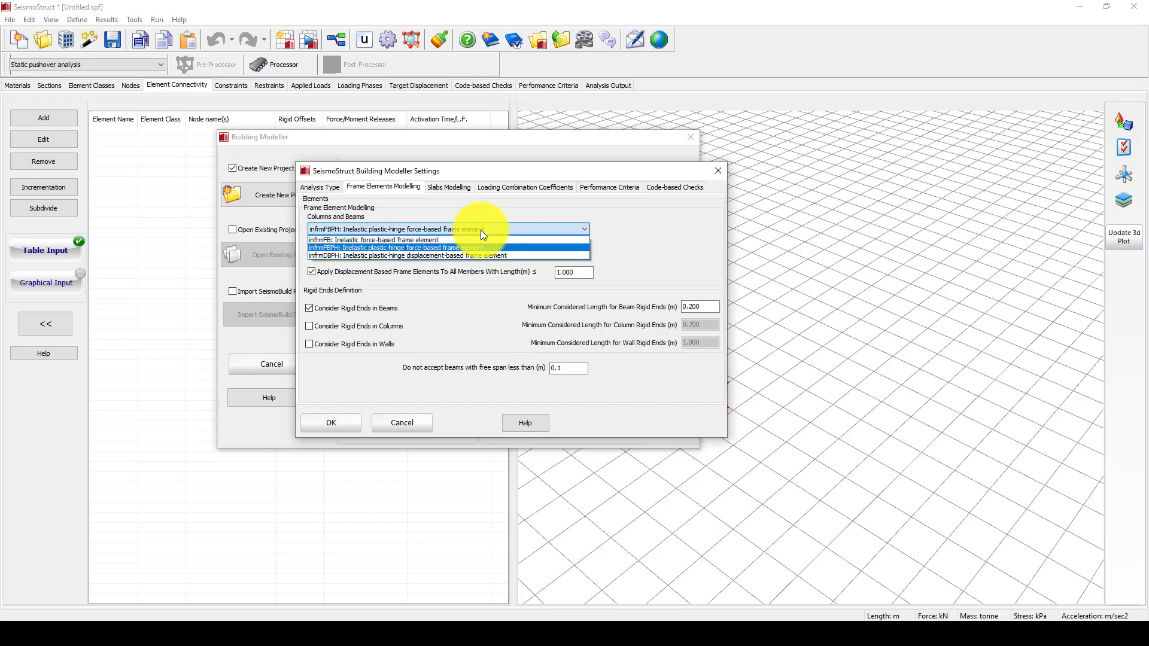
click(480, 231)
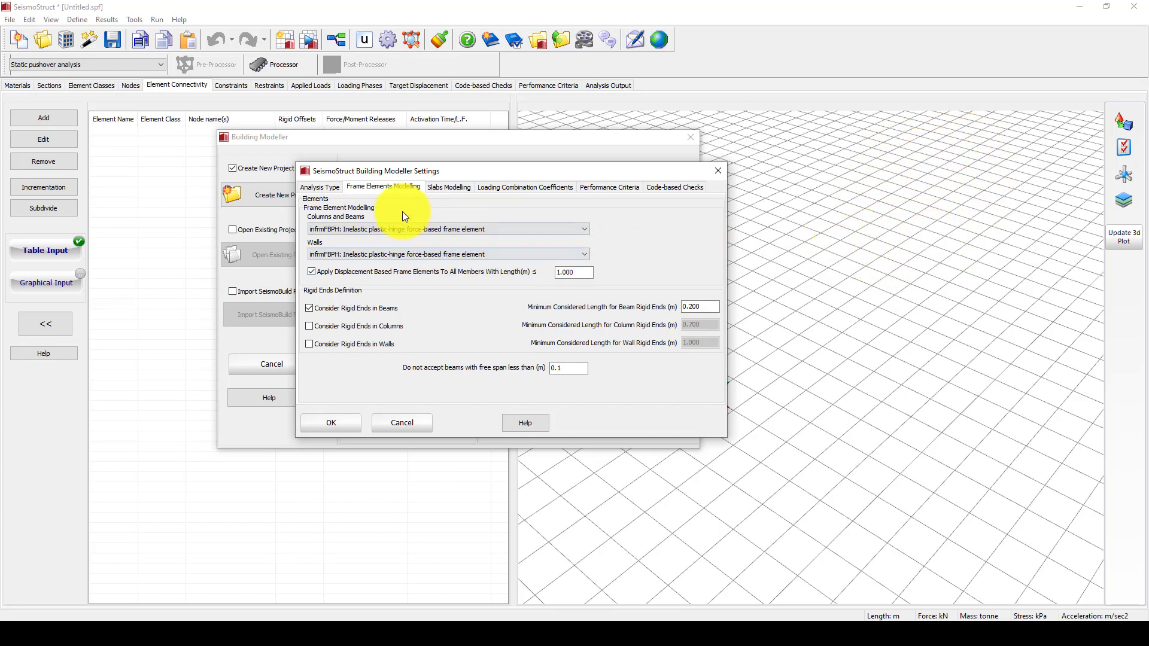
click(445, 187)
click(508, 186)
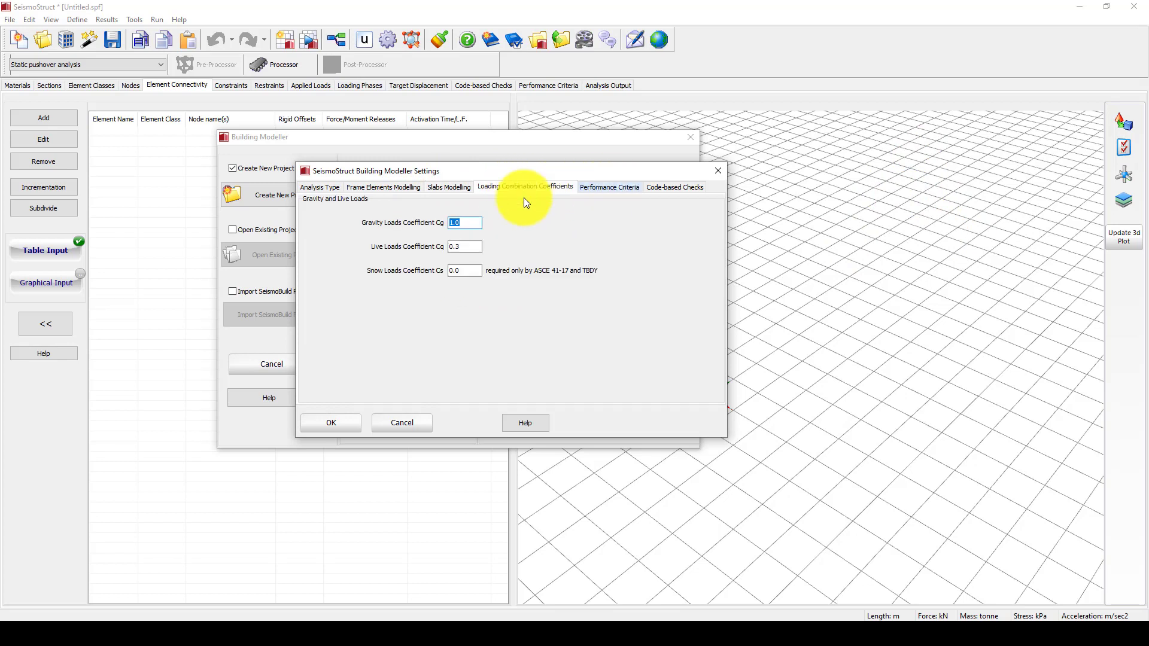
Enable the Frame Element Chord Rotation Capacity and Shear Capacity performance criteria, check the code-based checks and accept the settings
click(612, 188)
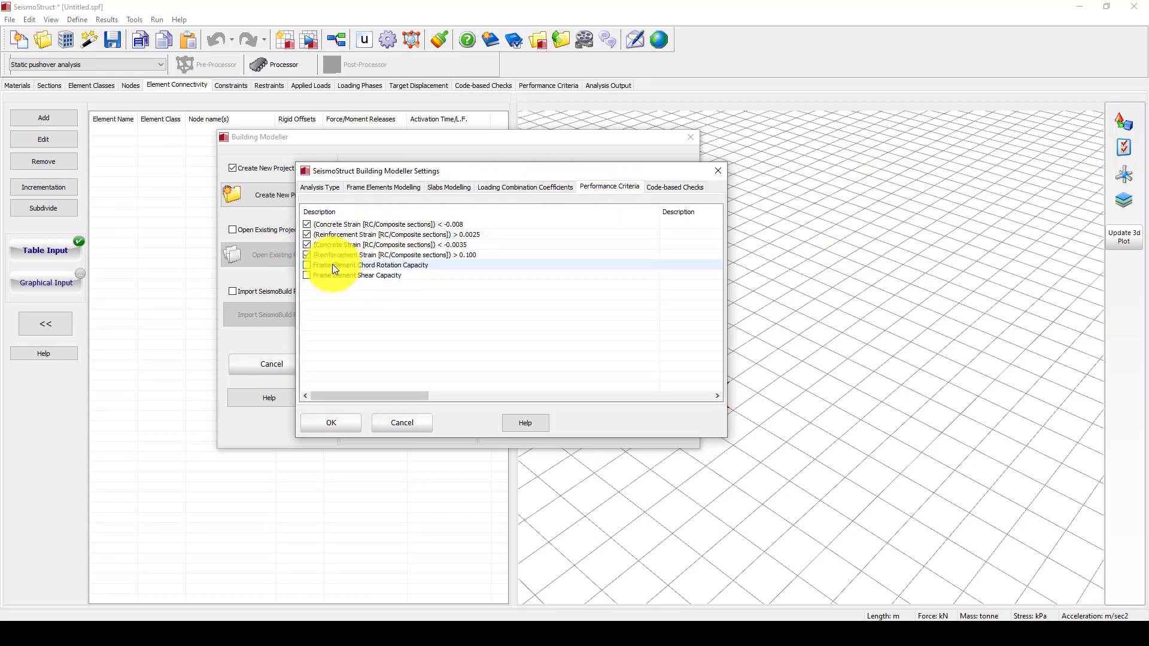
click(307, 265)
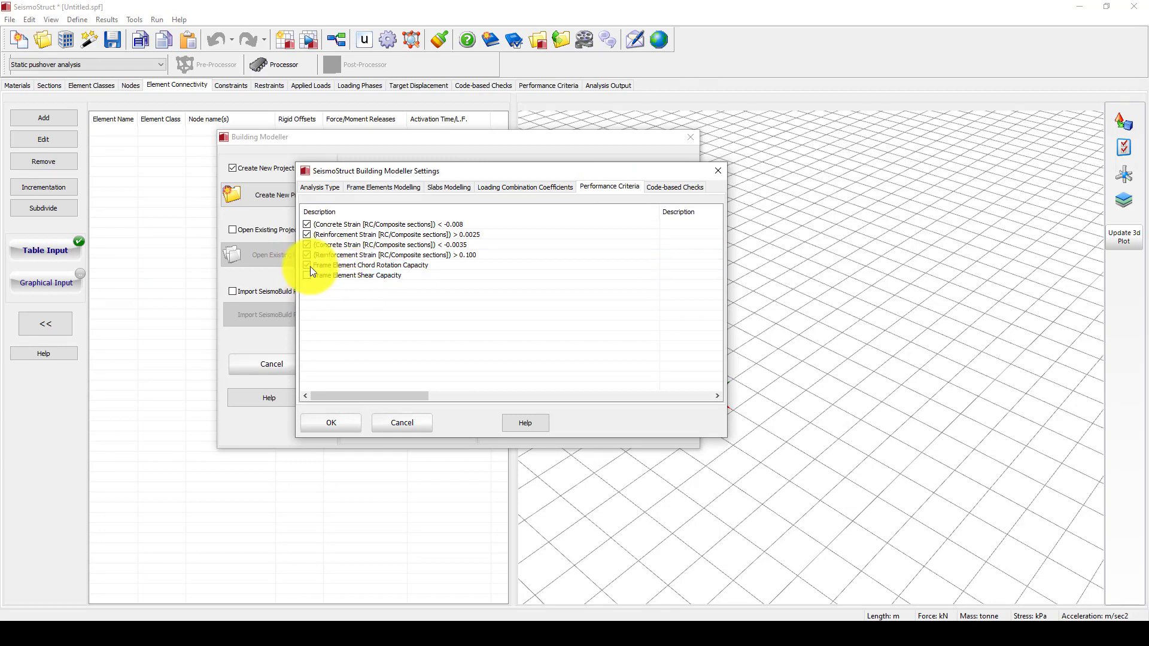
click(307, 276)
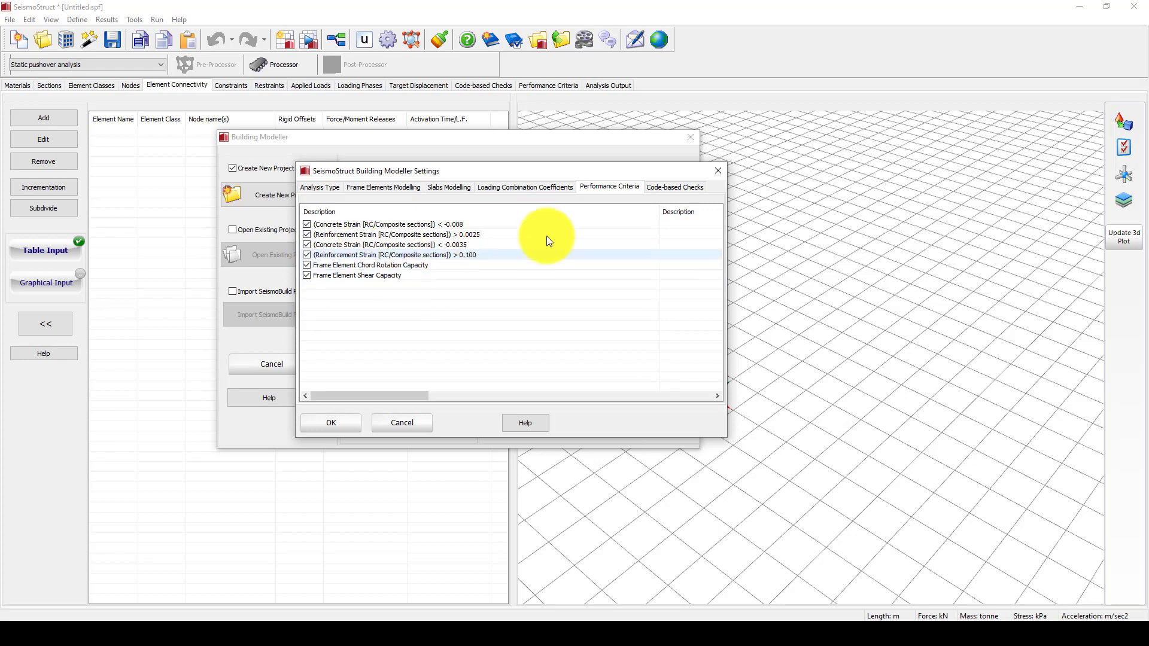
click(663, 189)
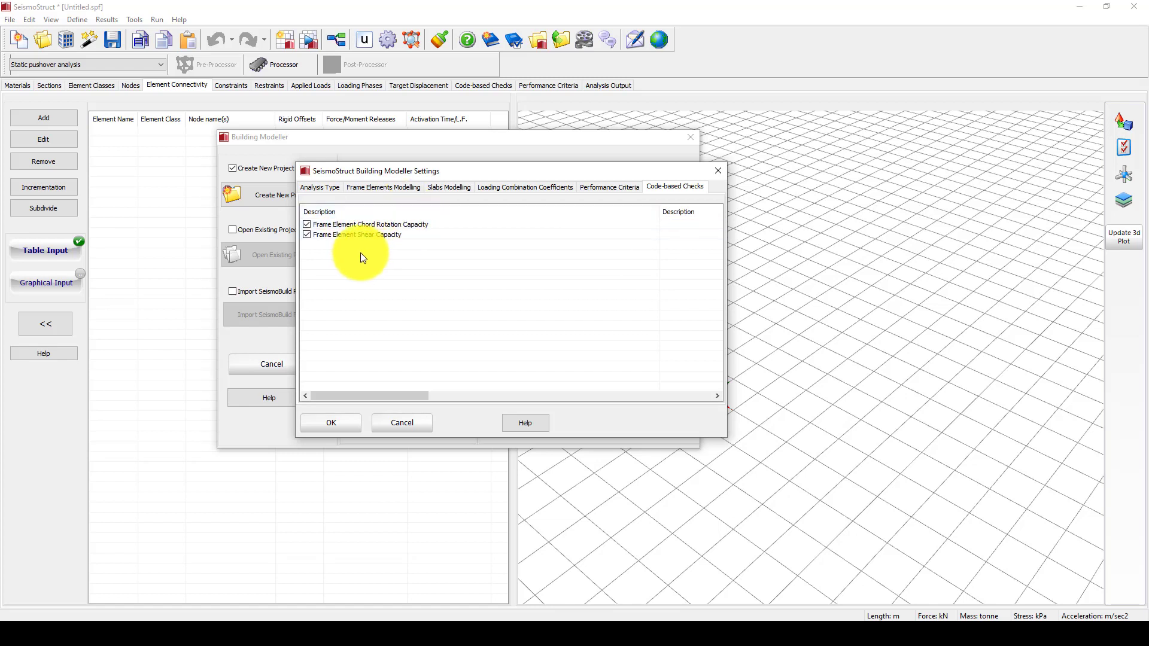
click(332, 422)
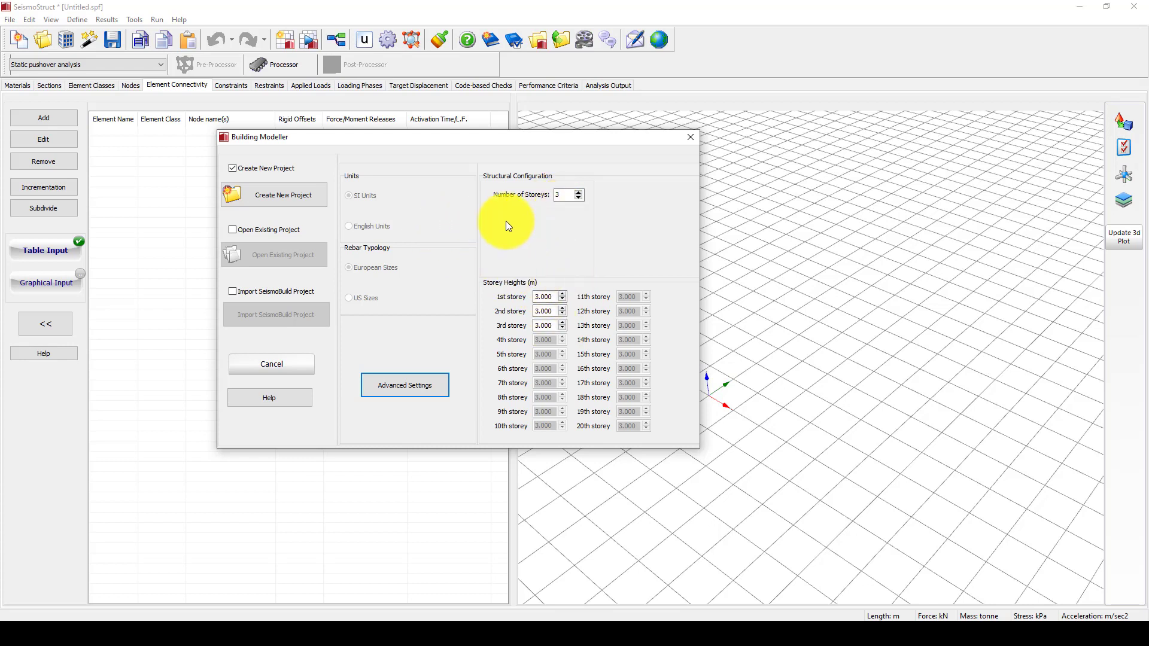
Create a new building project and import the CAD floor plan from the desktop's steel frame folder, in metres and moved to 0,0
click(275, 196)
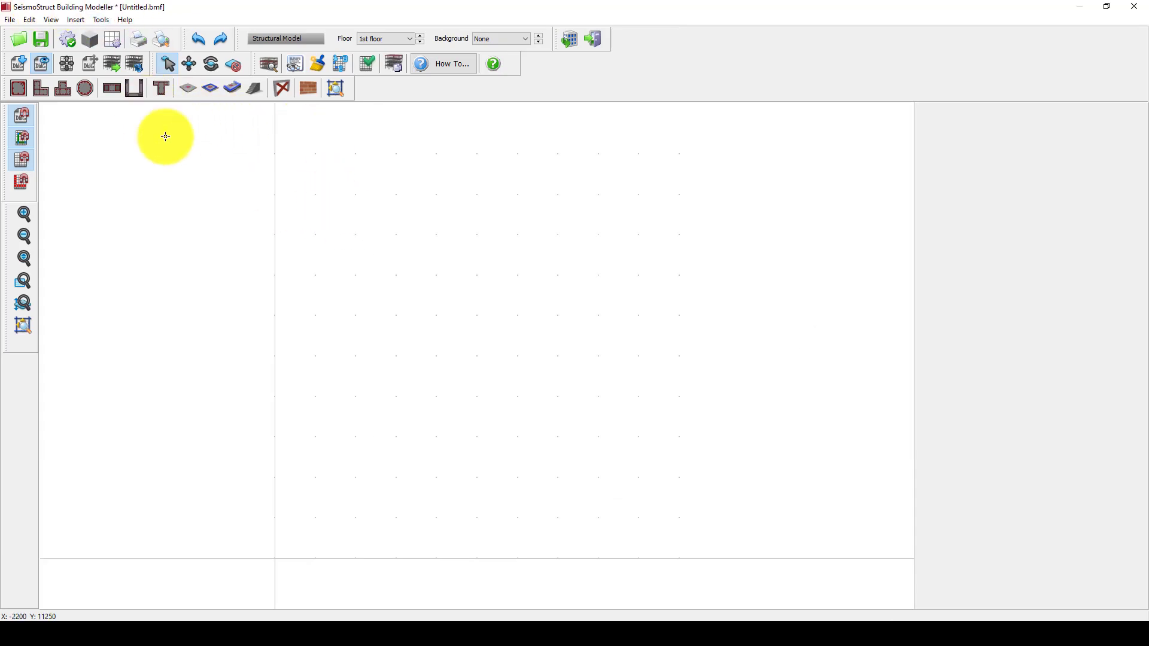
click(18, 63)
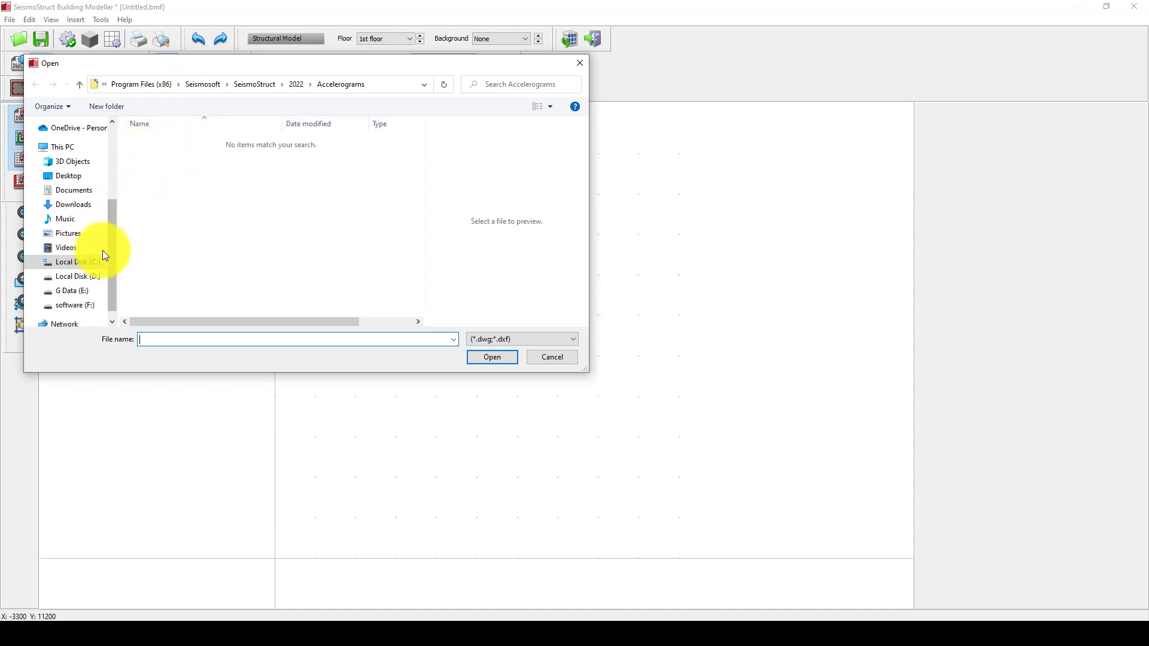
click(68, 176)
double_click(158, 177)
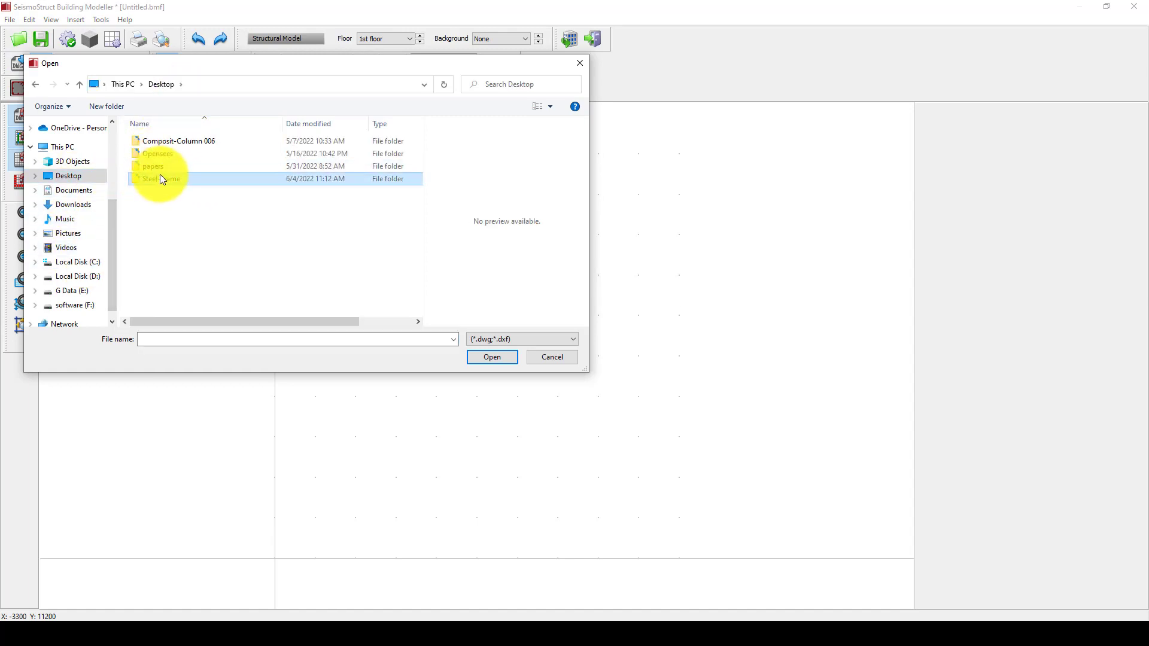
click(149, 143)
click(481, 359)
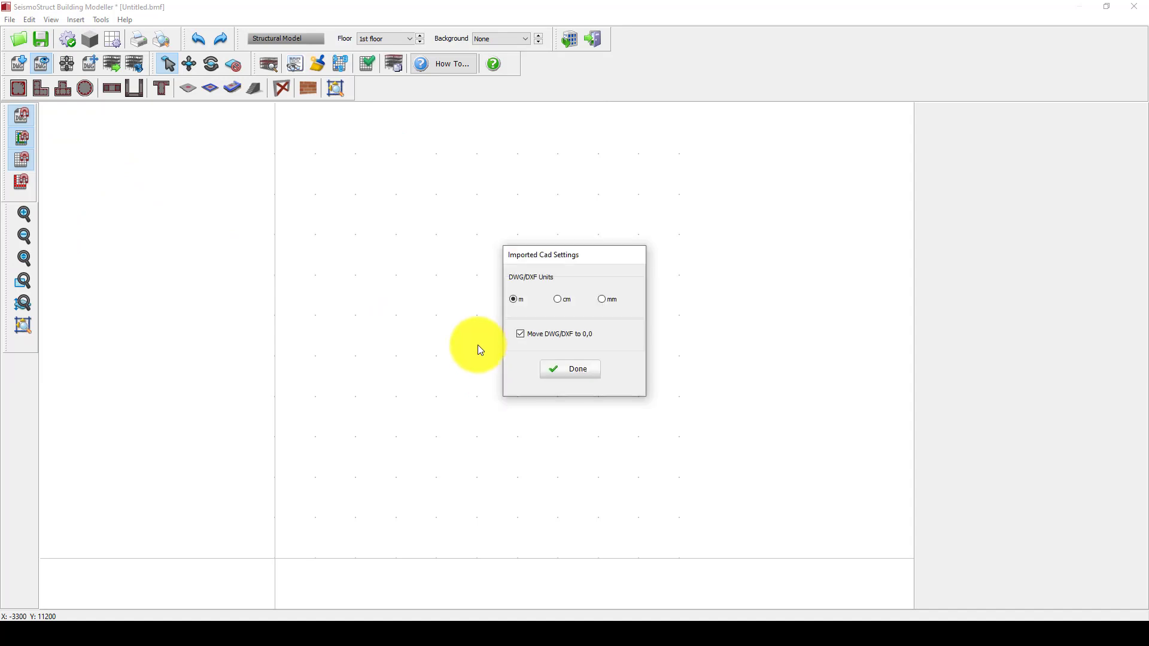
click(577, 372)
scroll(444, 275, down, 3)
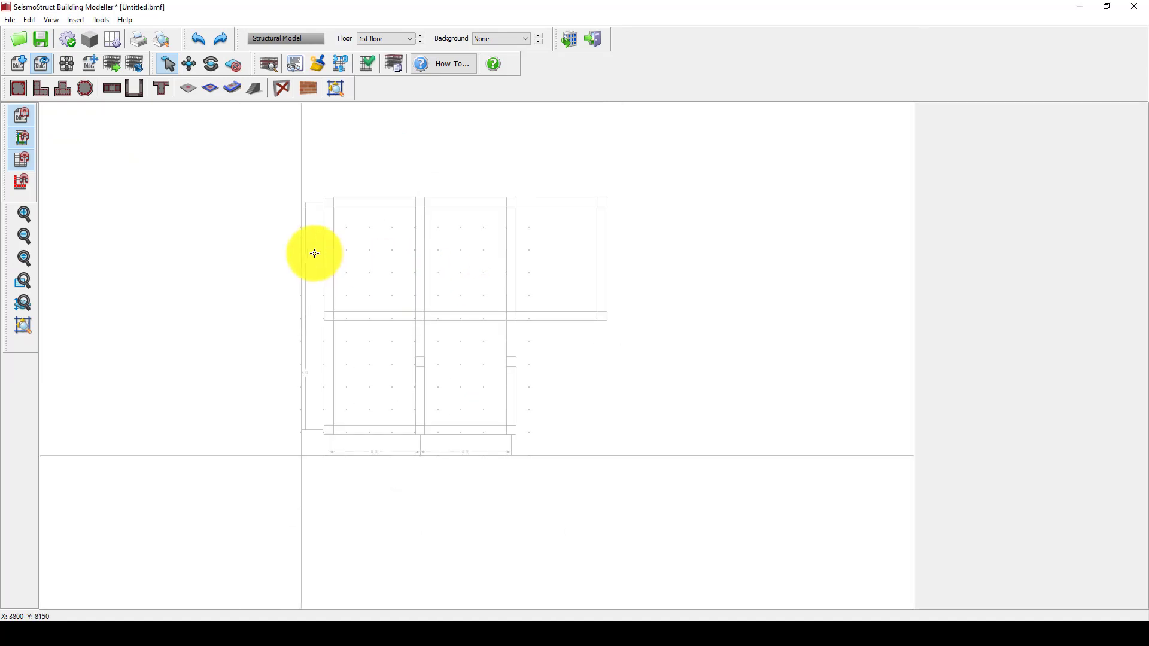
Start inserting rectangular columns on the 1st floor
click(19, 88)
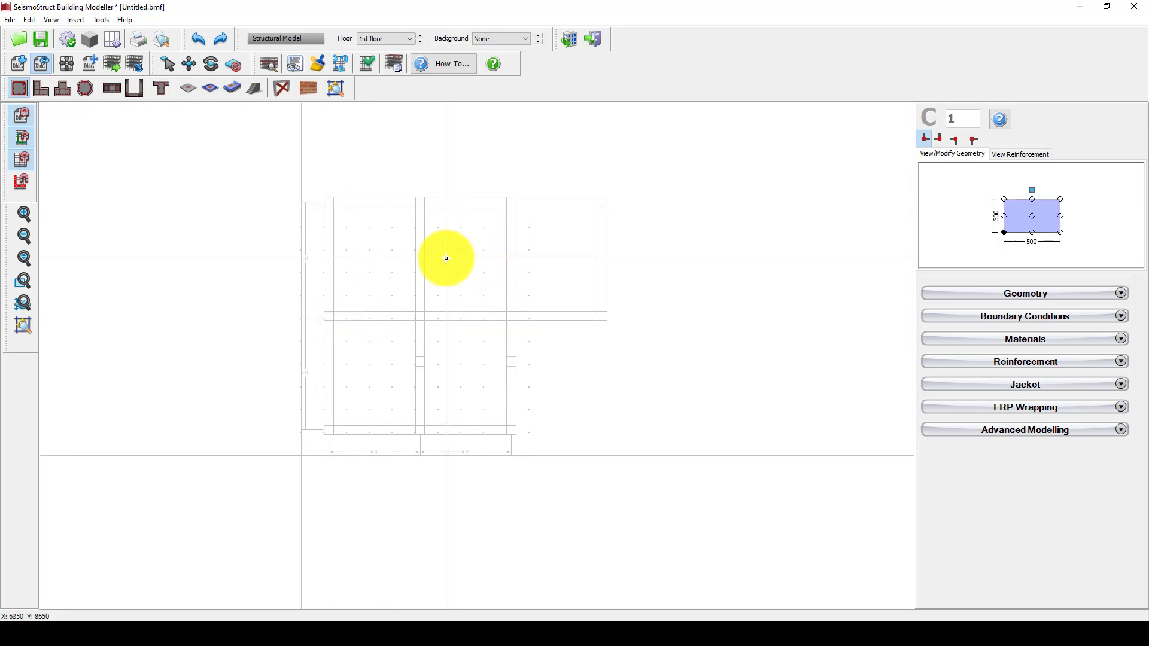
click(283, 91)
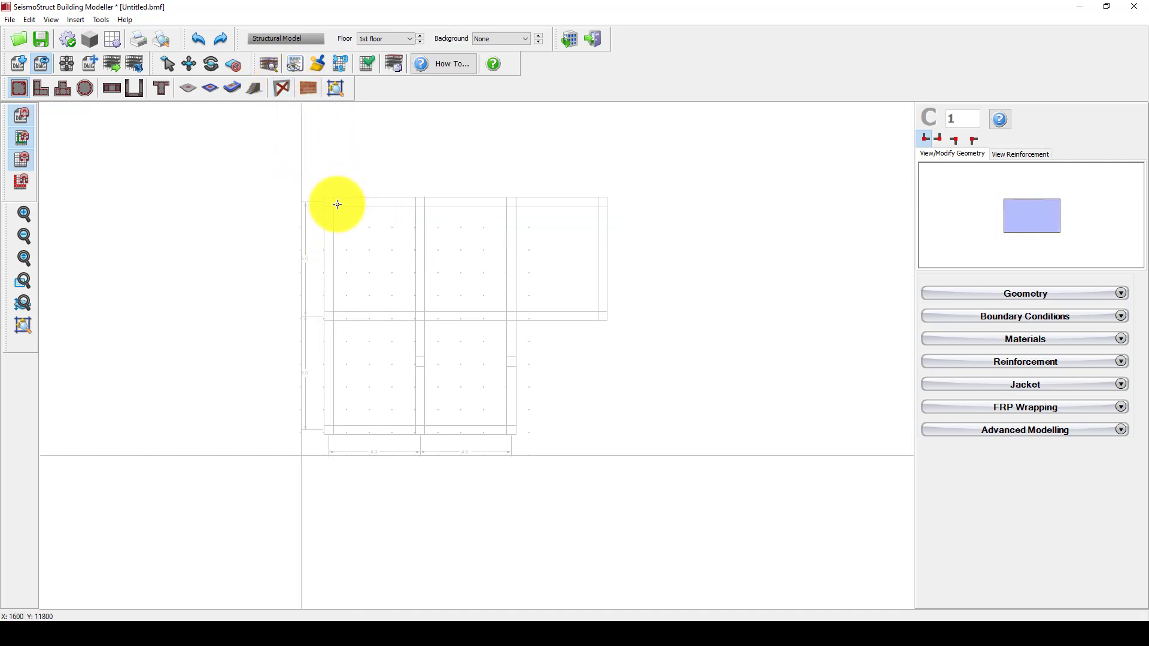
scroll(337, 204, up, 3)
scroll(326, 190, down, 1)
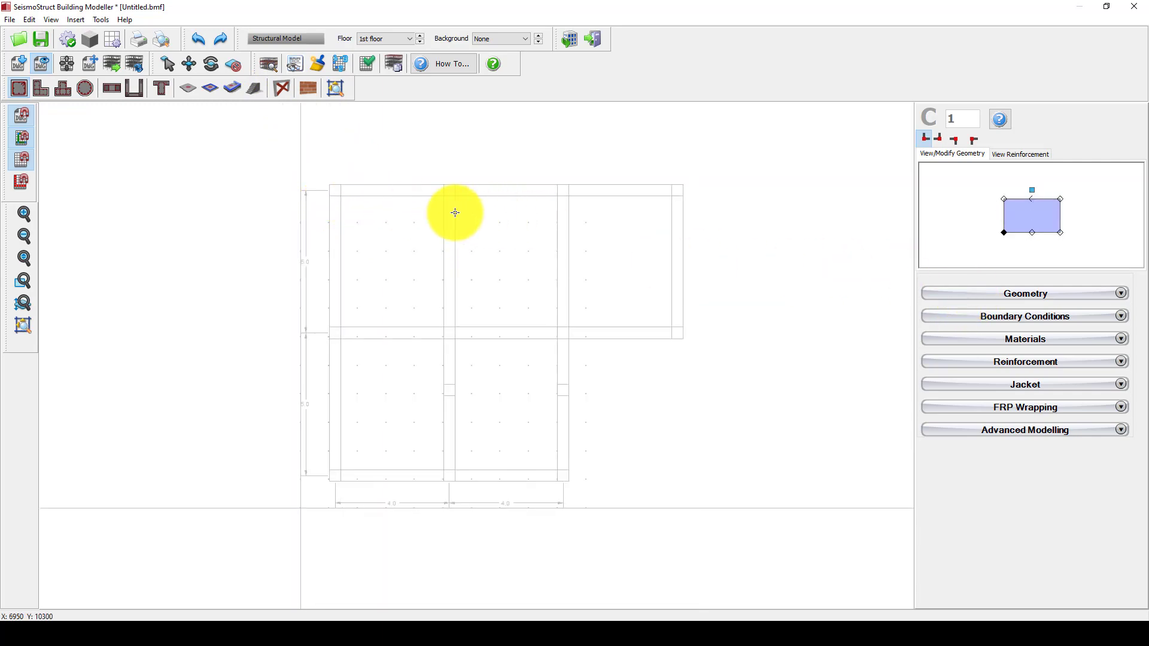
click(280, 88)
scroll(357, 219, up, 3)
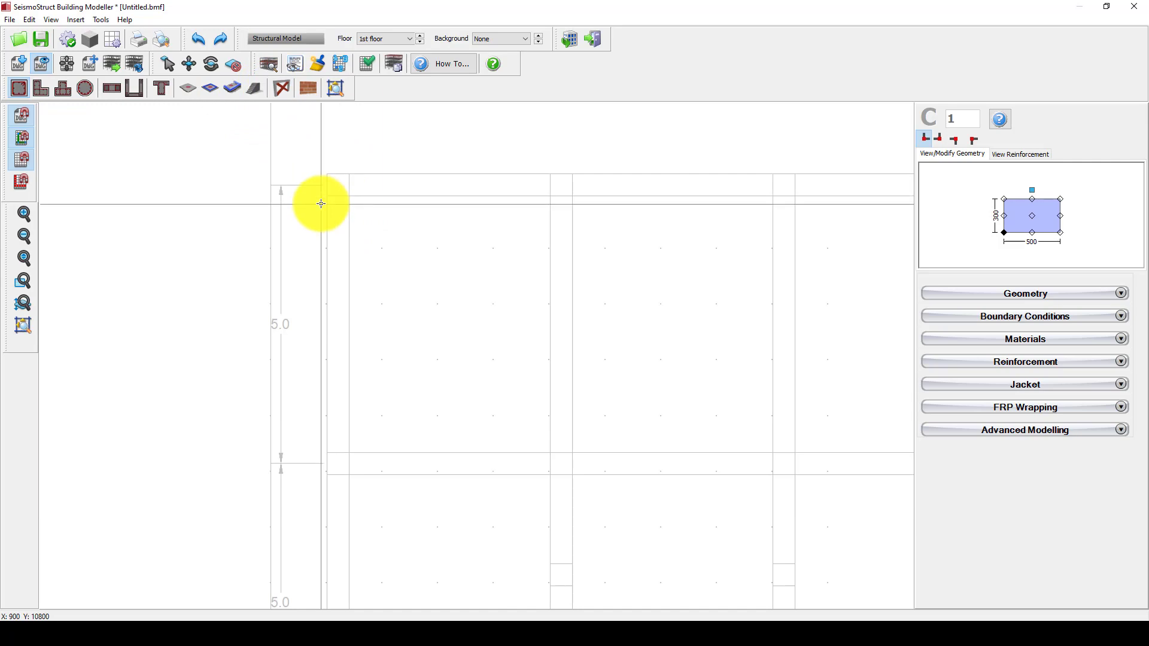
scroll(318, 202, down, 1)
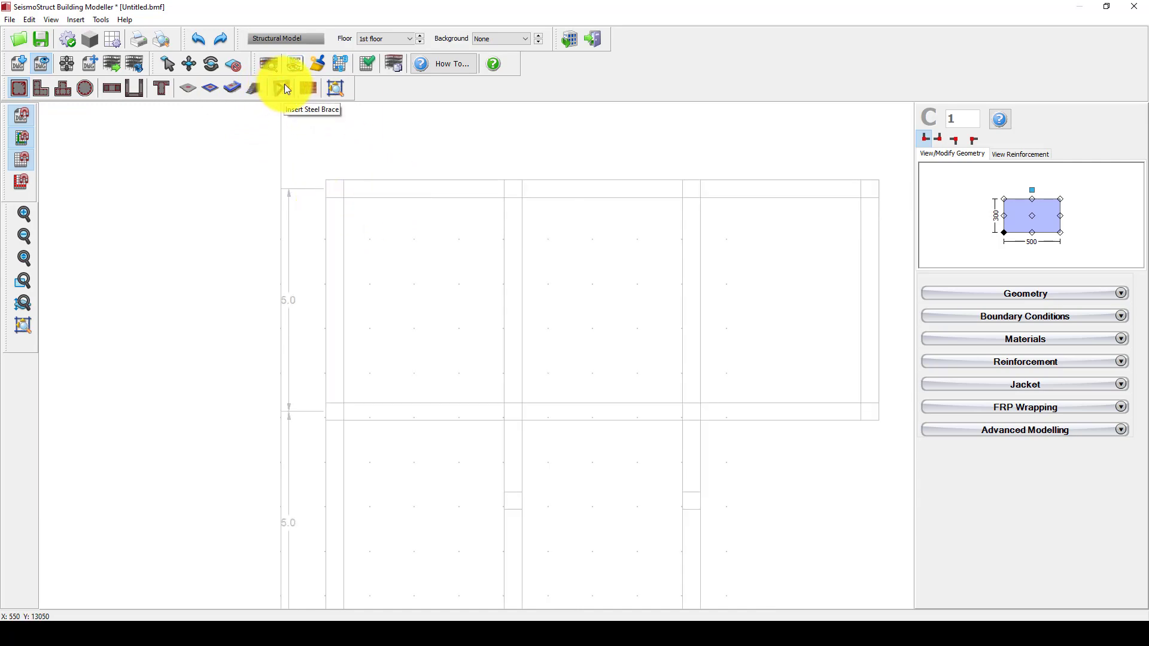
scroll(353, 221, down, 2)
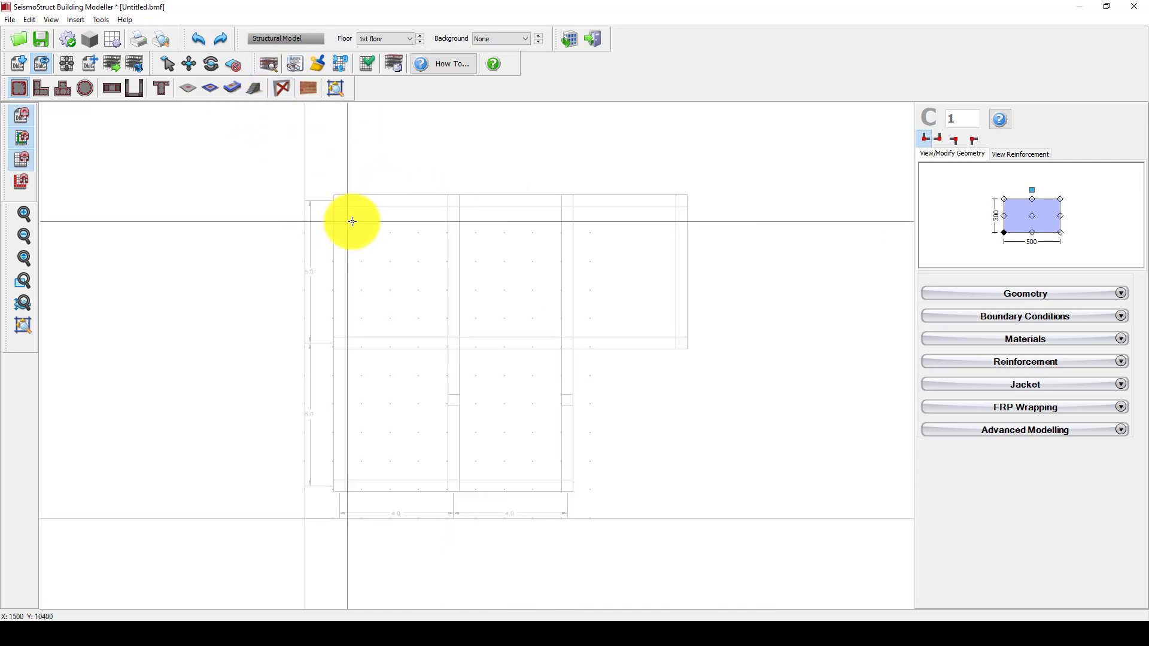
scroll(403, 200, up, 2)
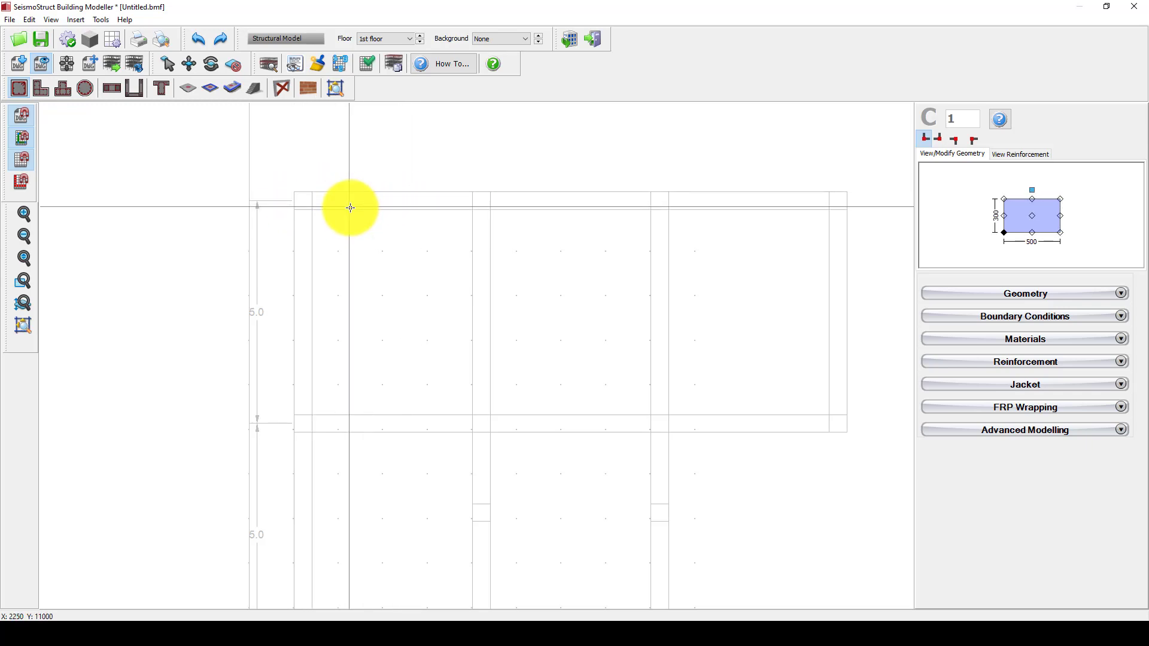
scroll(349, 205, down, 3)
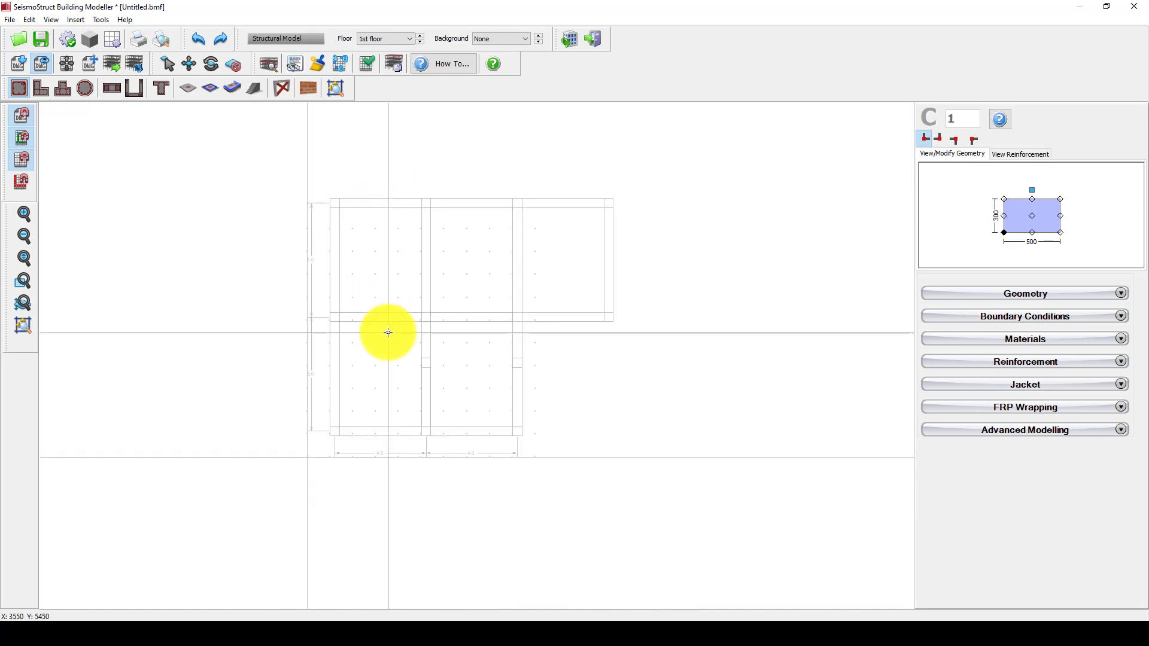
scroll(372, 391, up, 1)
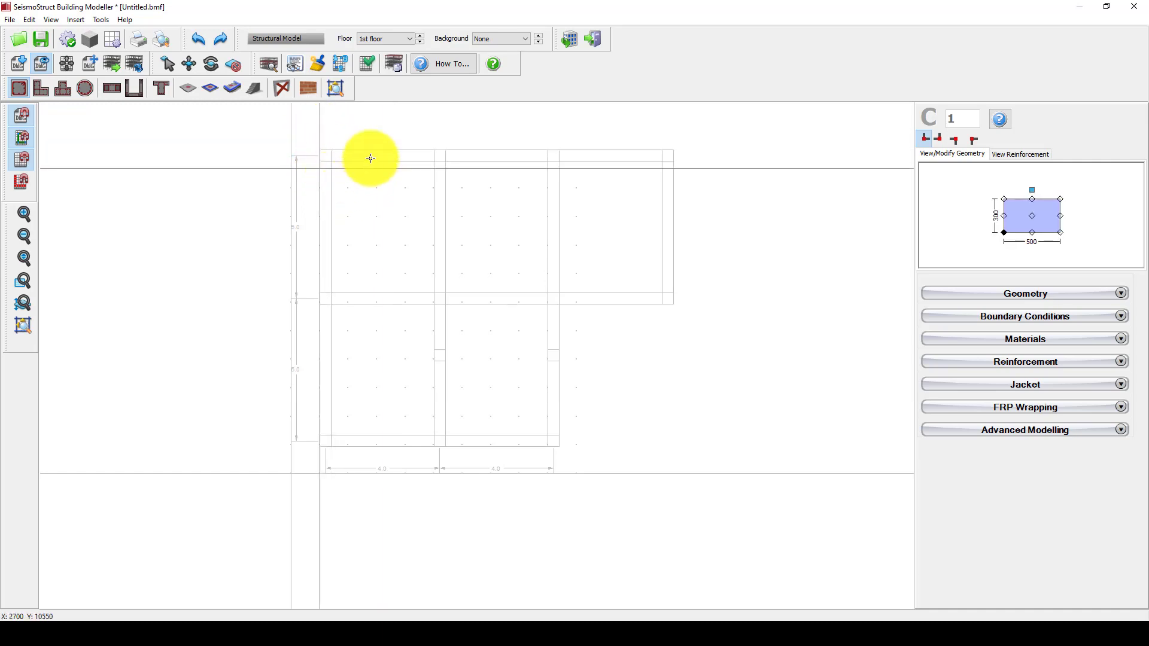
click(284, 90)
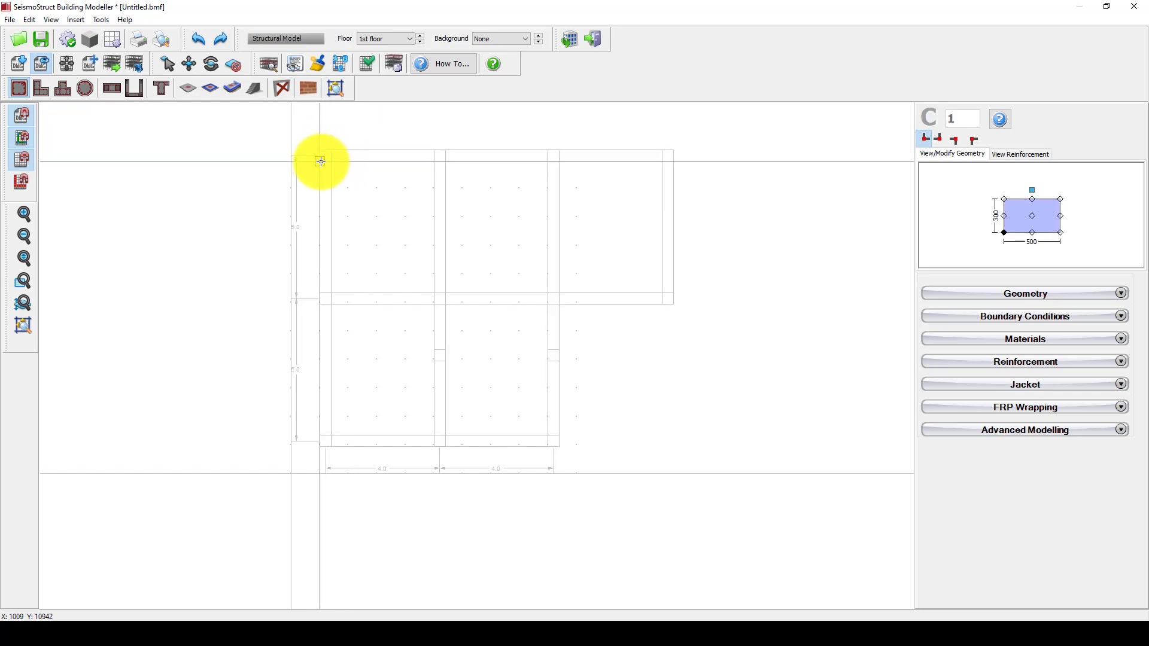
click(283, 91)
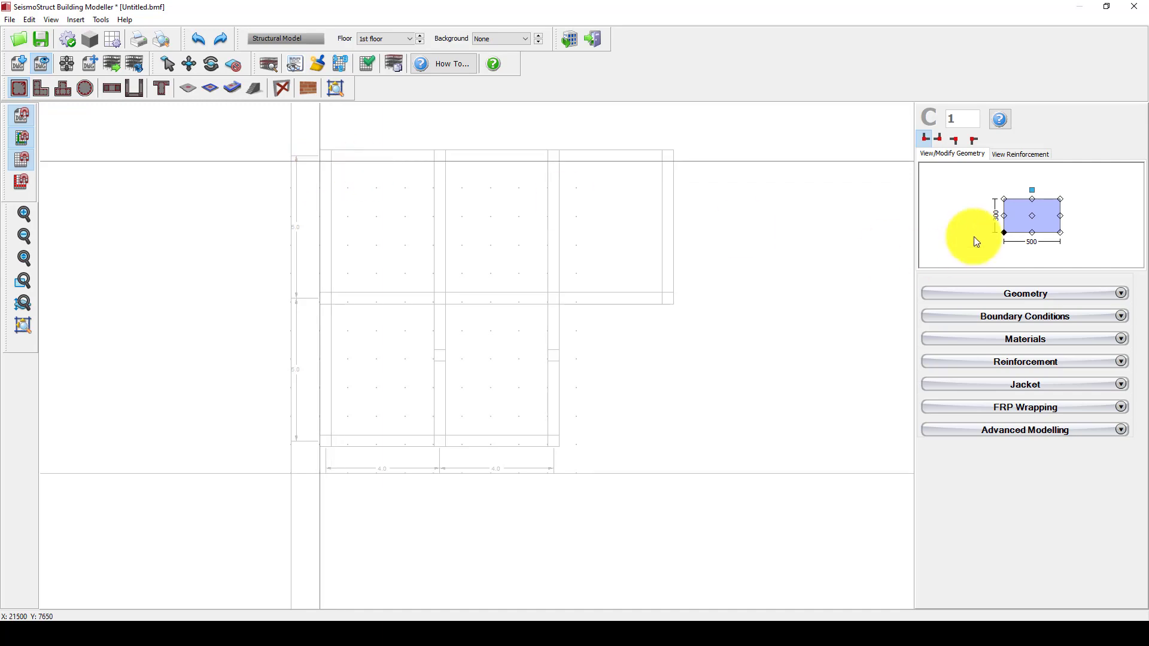
Choose the 400x400 standard square section and place columns at the four grid intersections along the plan's upper edge
click(968, 294)
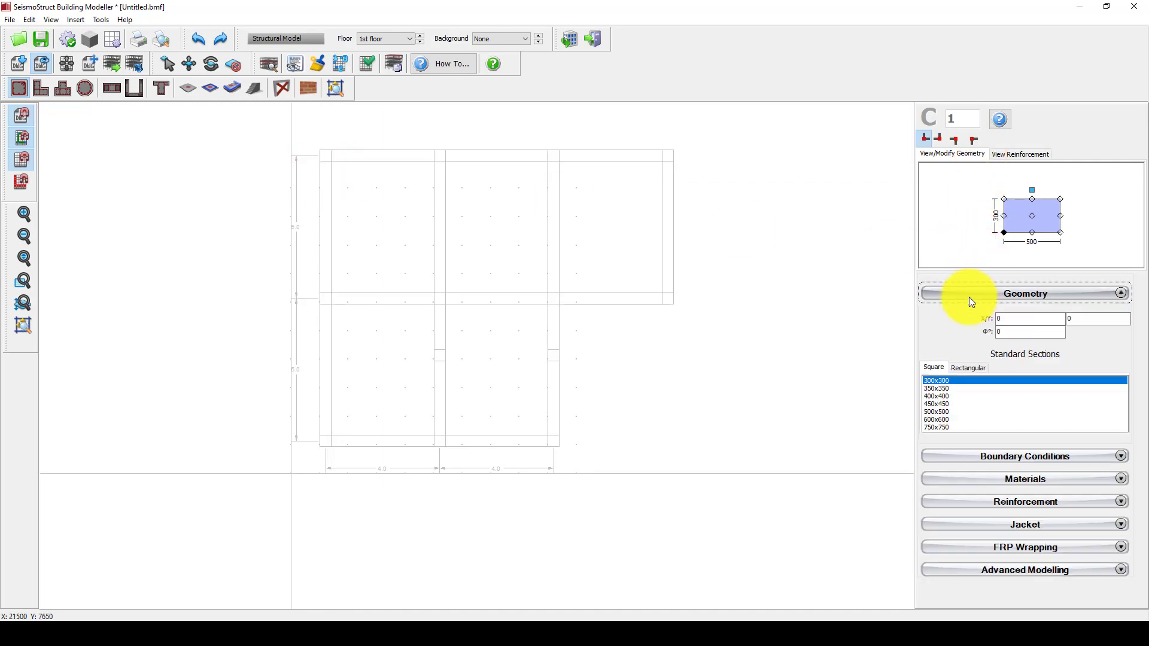
click(936, 396)
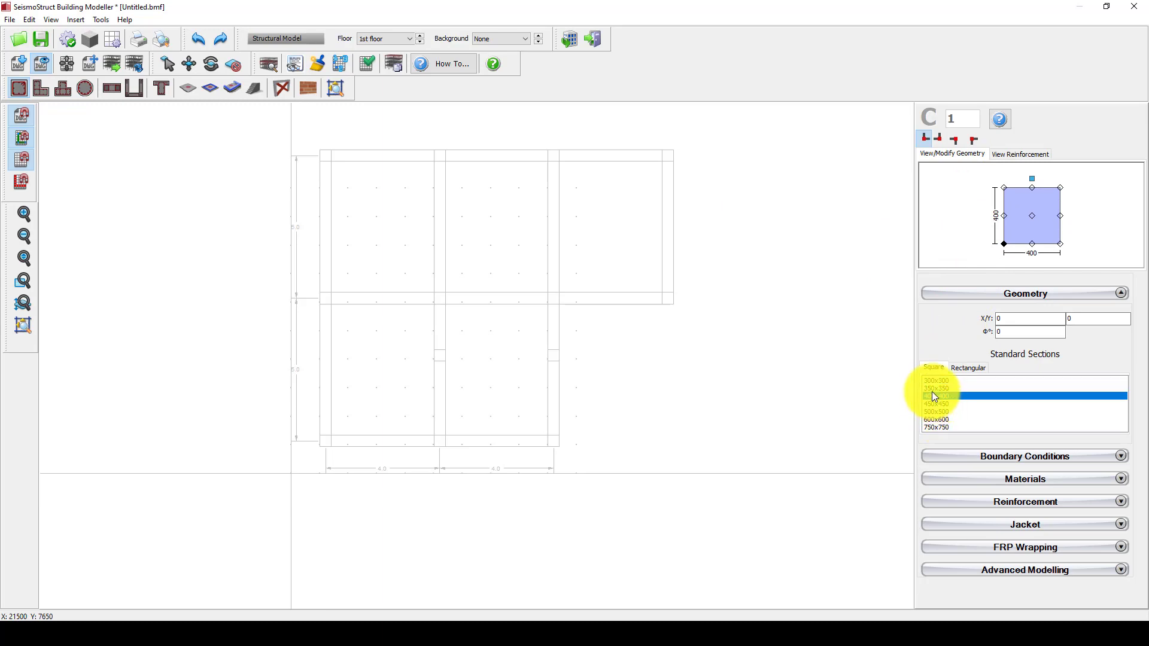
click(320, 162)
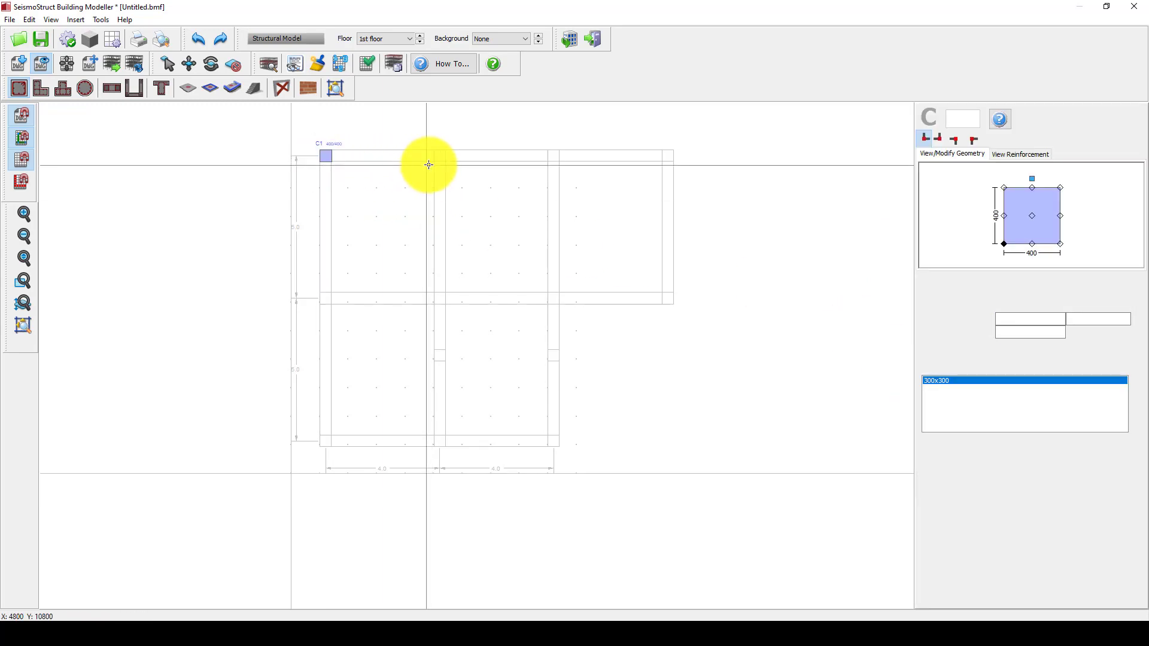
click(437, 159)
click(551, 162)
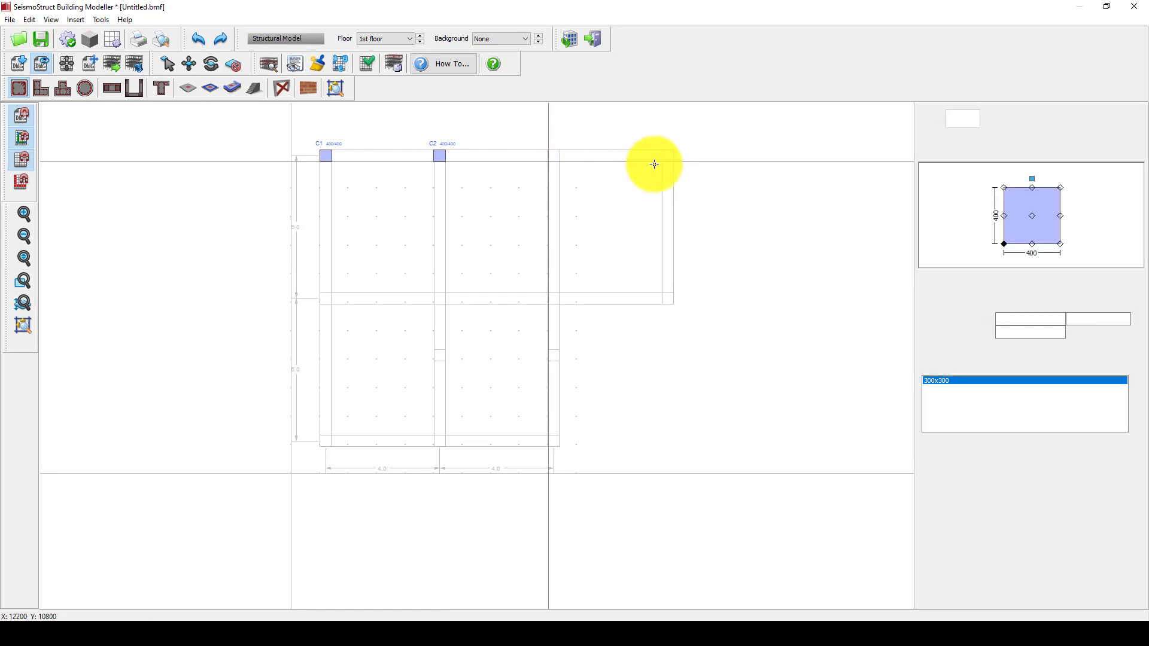
click(662, 162)
Place 400x400 columns at the four grid intersections of the plan's middle row
click(660, 302)
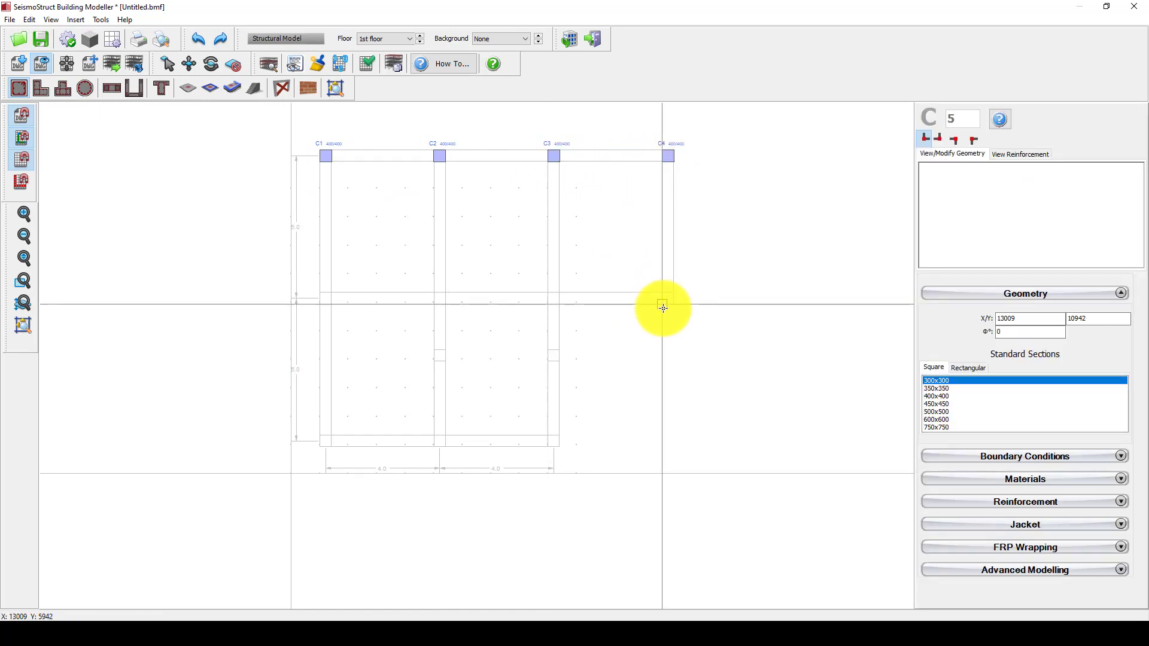
click(550, 303)
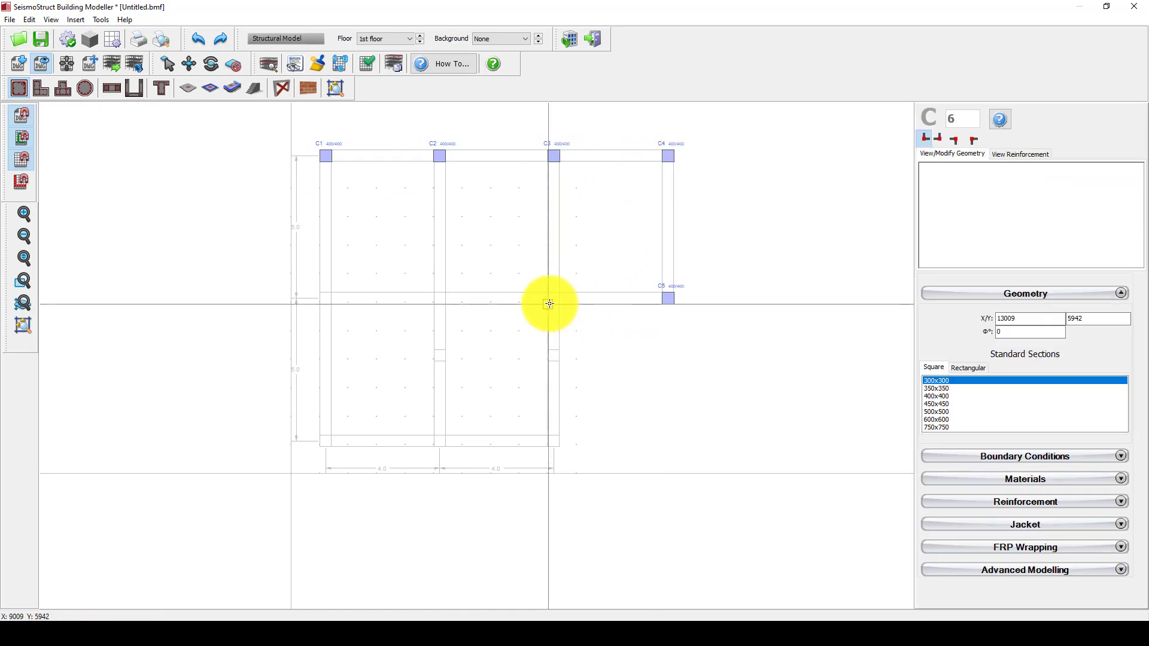
click(435, 303)
click(321, 303)
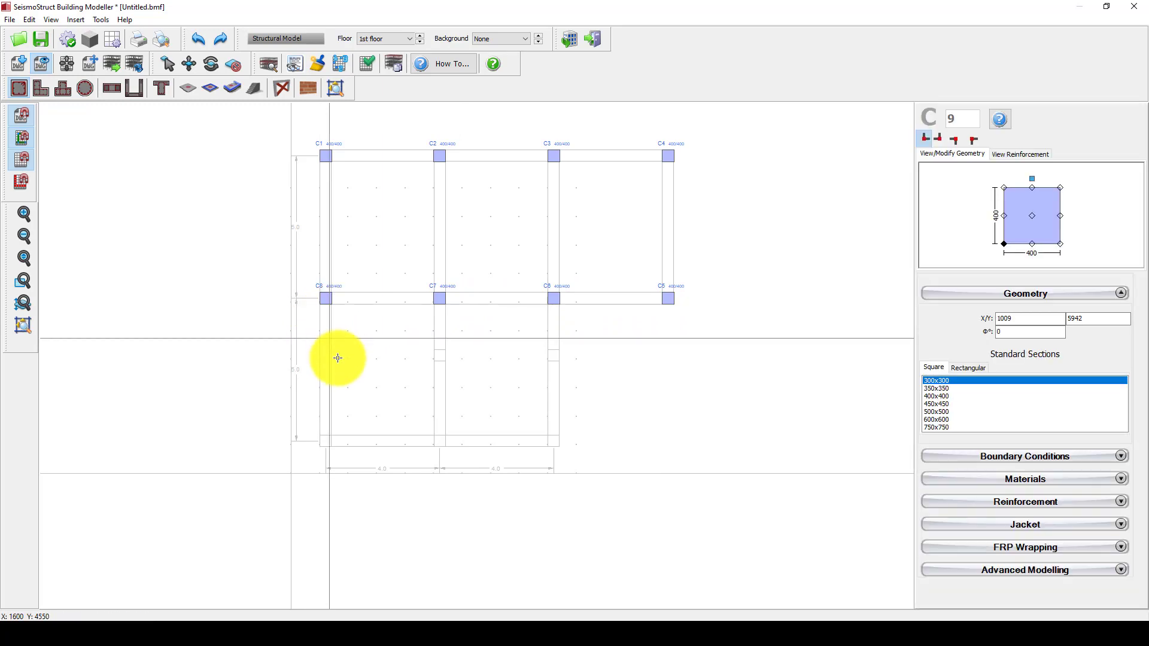
Place 400x400 columns at the three lower-row intersections and at the two intermediate positions between the middle and lower rows
click(319, 446)
click(435, 447)
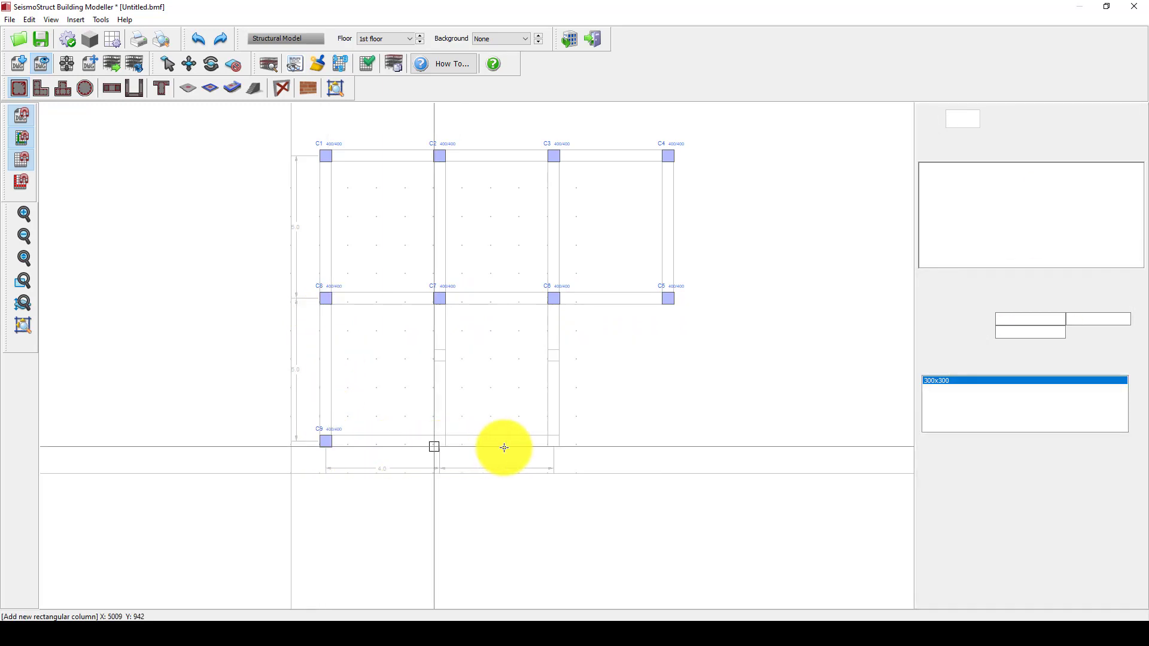
click(548, 446)
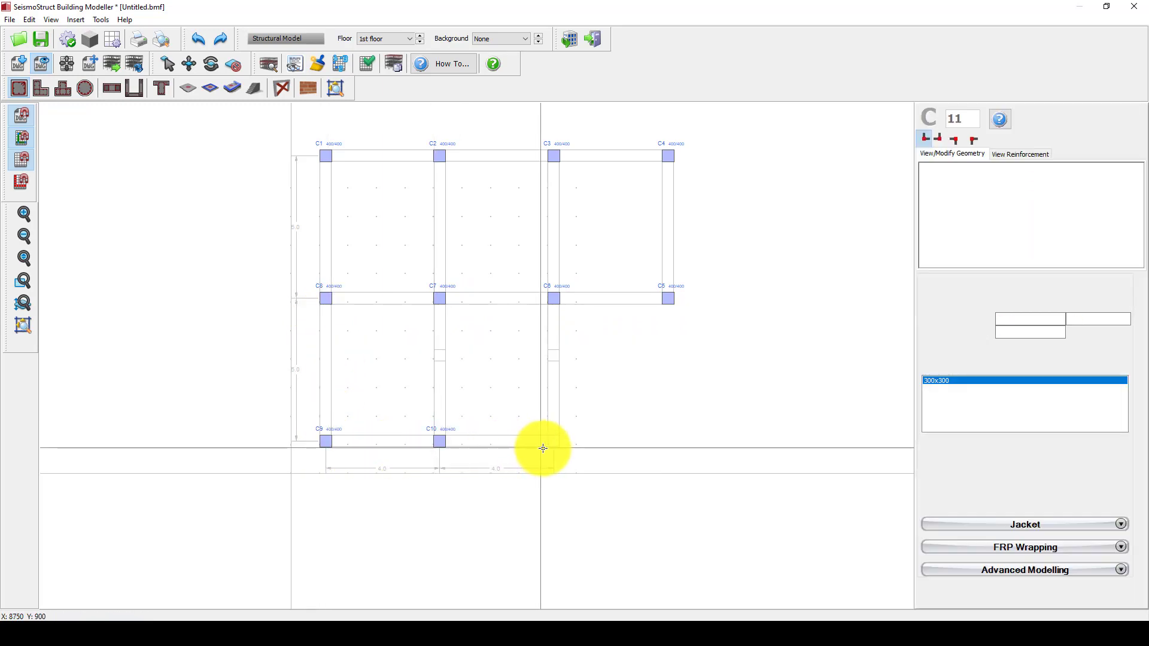
click(438, 360)
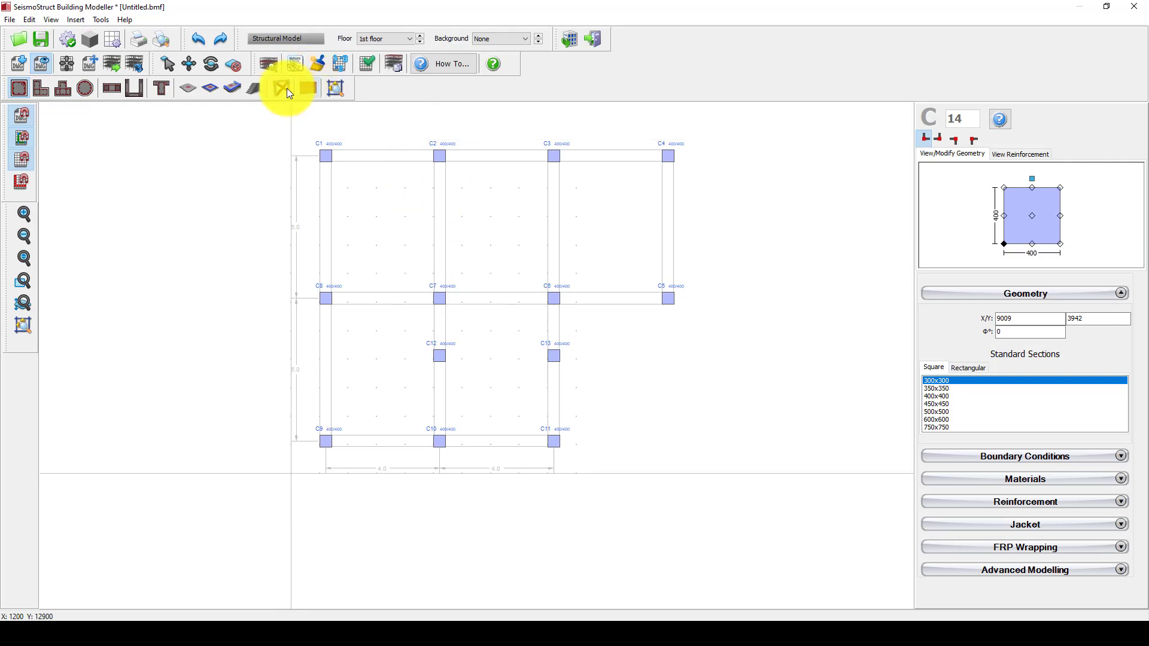
Choose the 400x500 standard beam section and add beams along the upper row from column C1 to C4
click(161, 89)
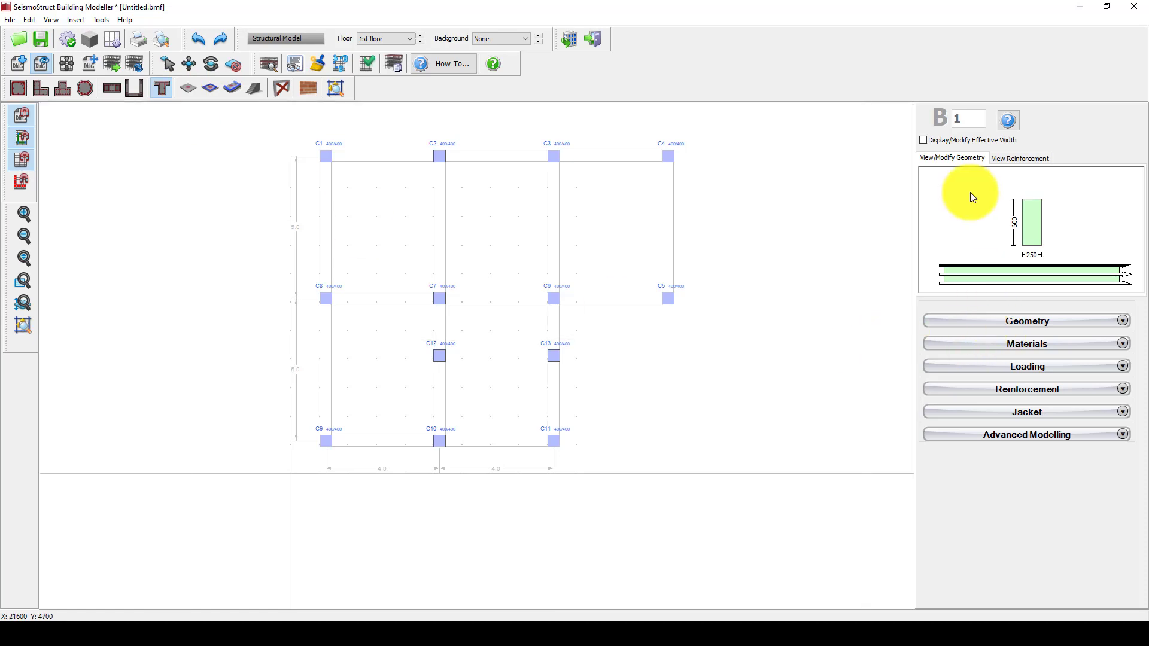
click(1001, 320)
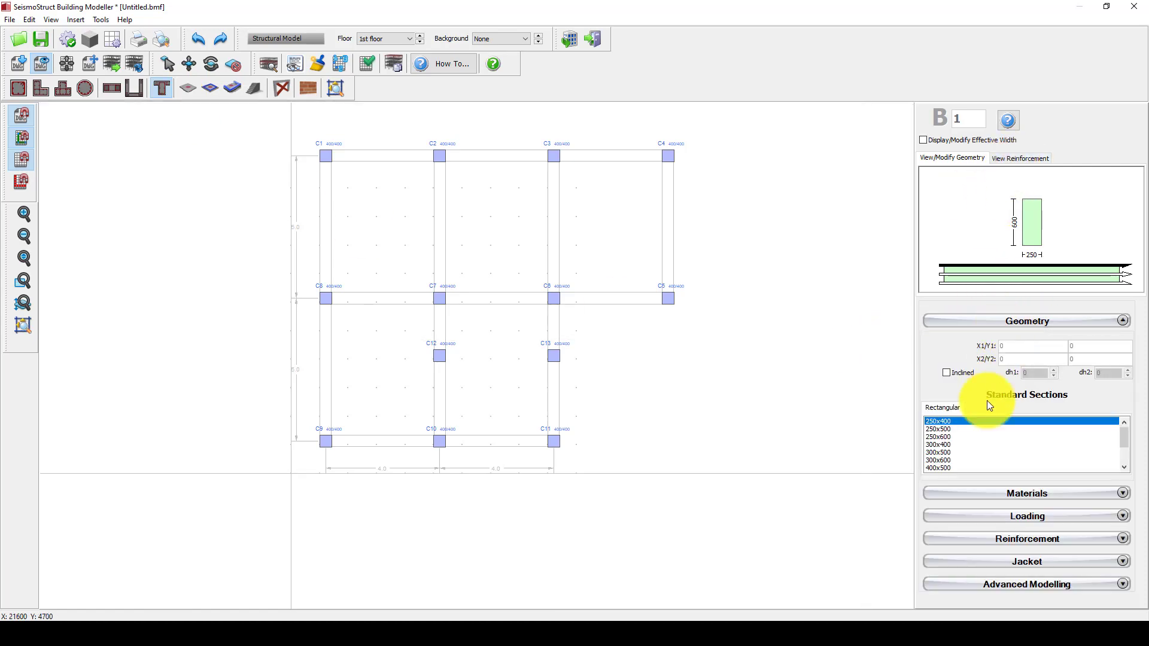
click(938, 467)
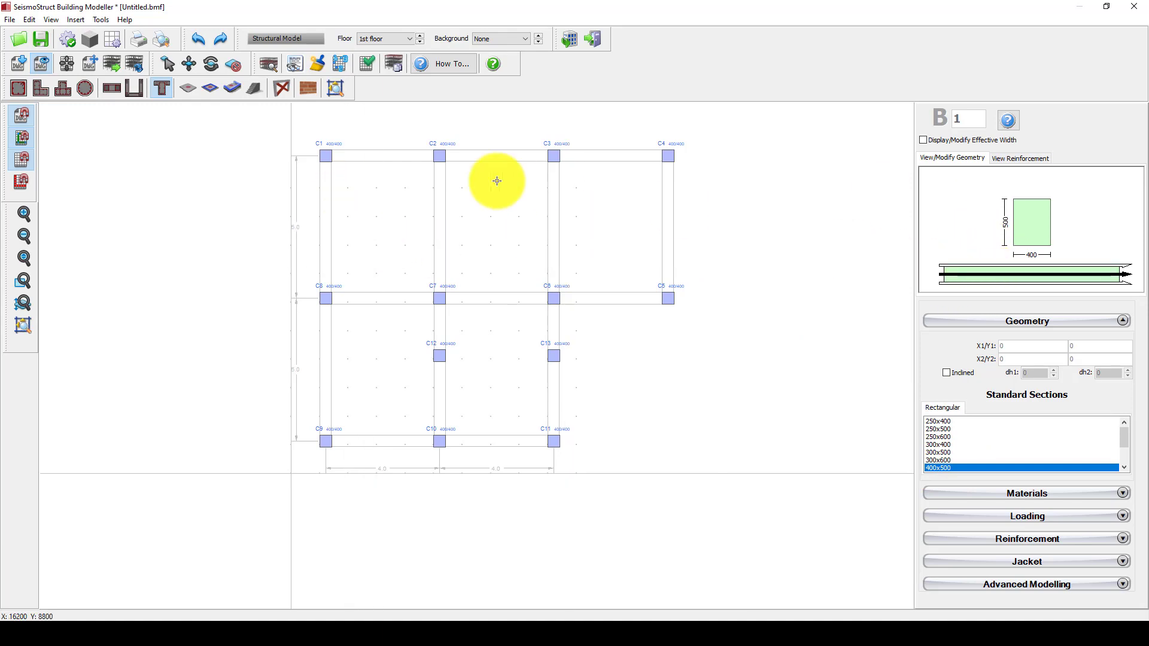
click(329, 156)
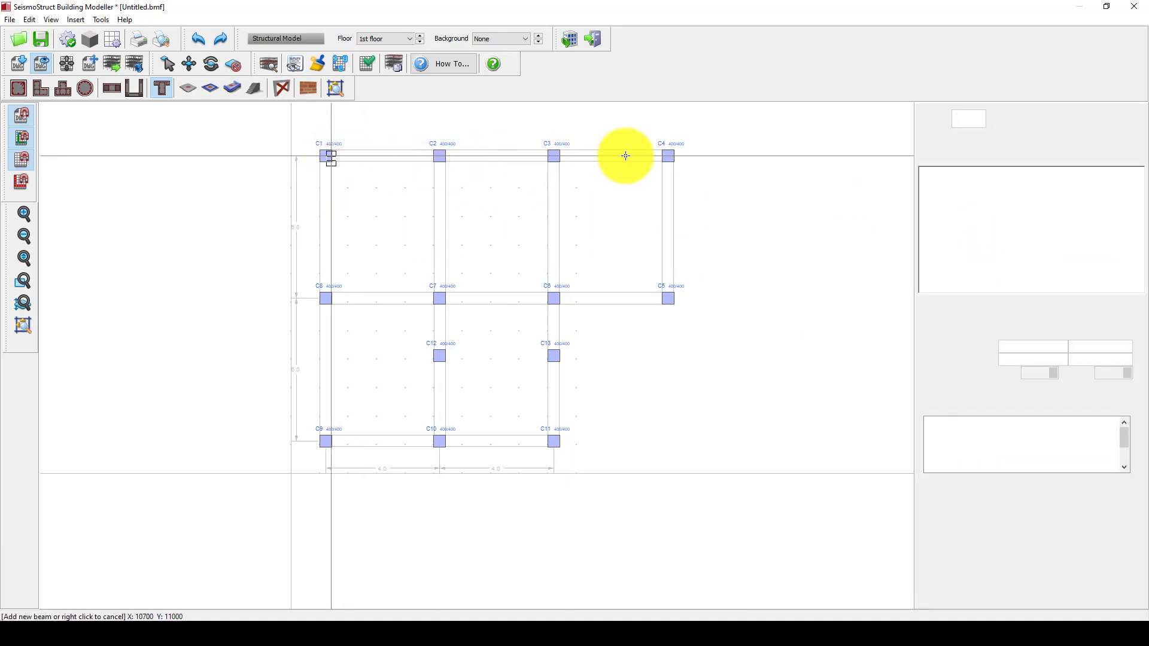
click(663, 157)
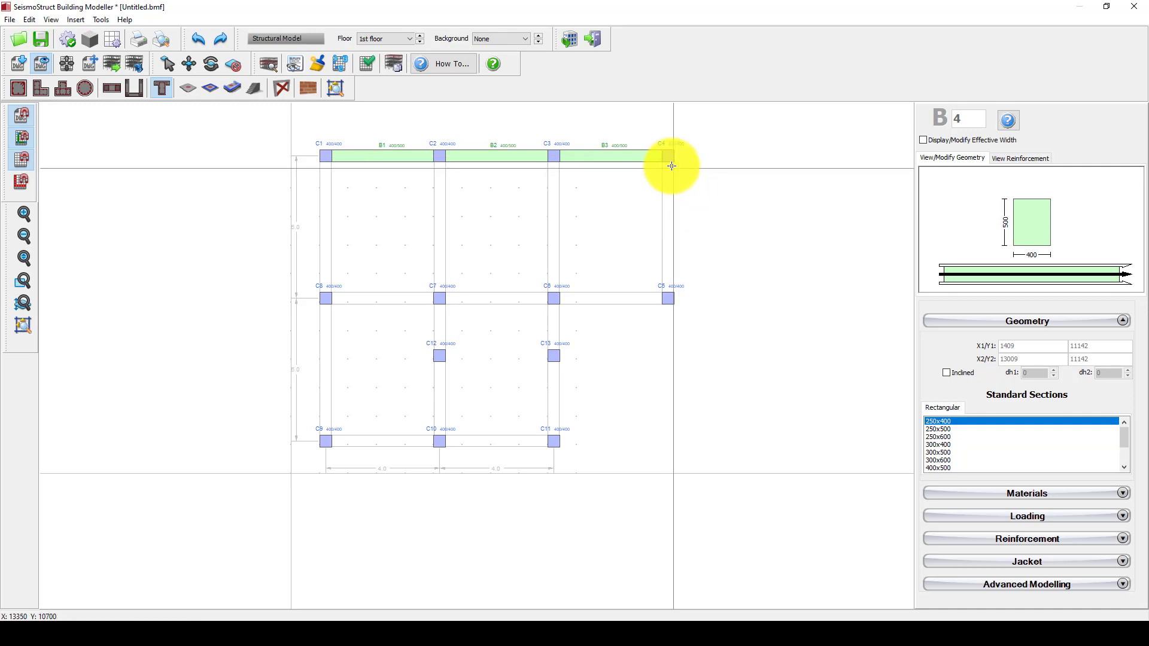
Add 400x500 beams from column C4 down to C5 and along the middle row from C5 to C8
scroll(671, 176, up, 3)
click(661, 144)
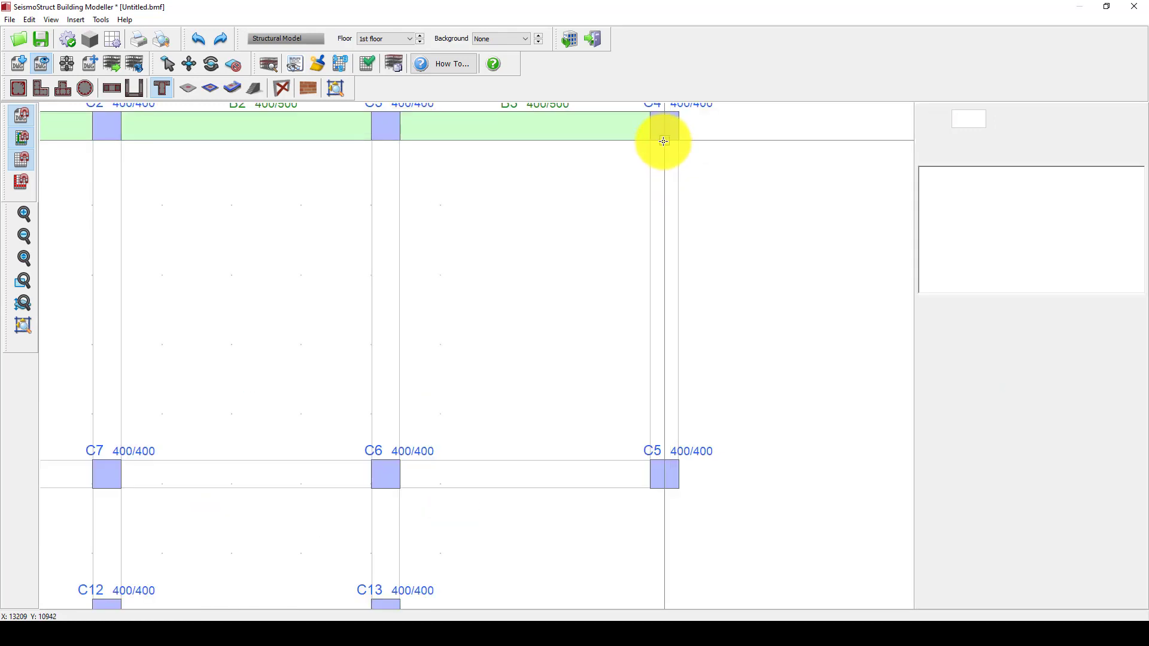
scroll(662, 179, down, 2)
click(663, 306)
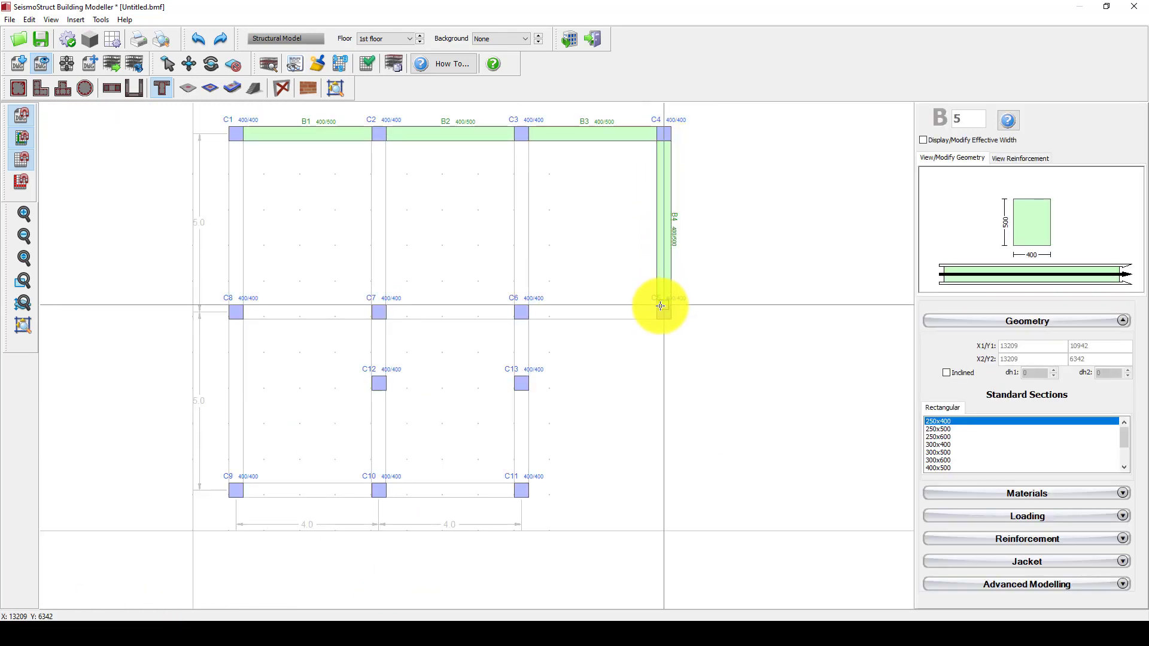
click(655, 312)
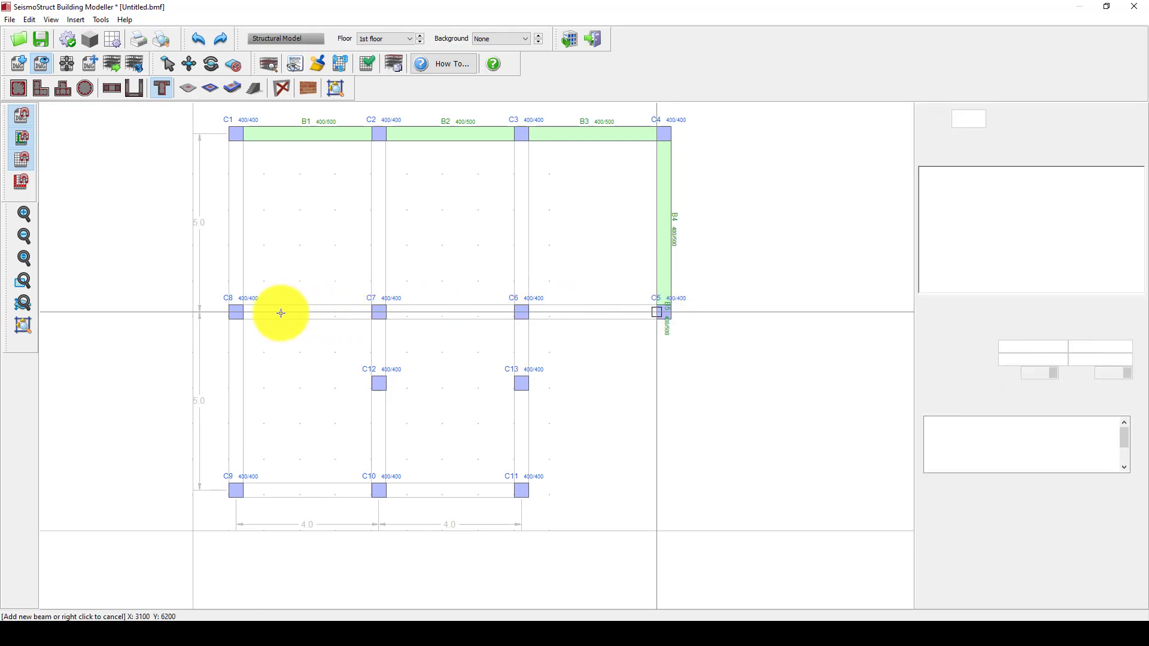
click(243, 312)
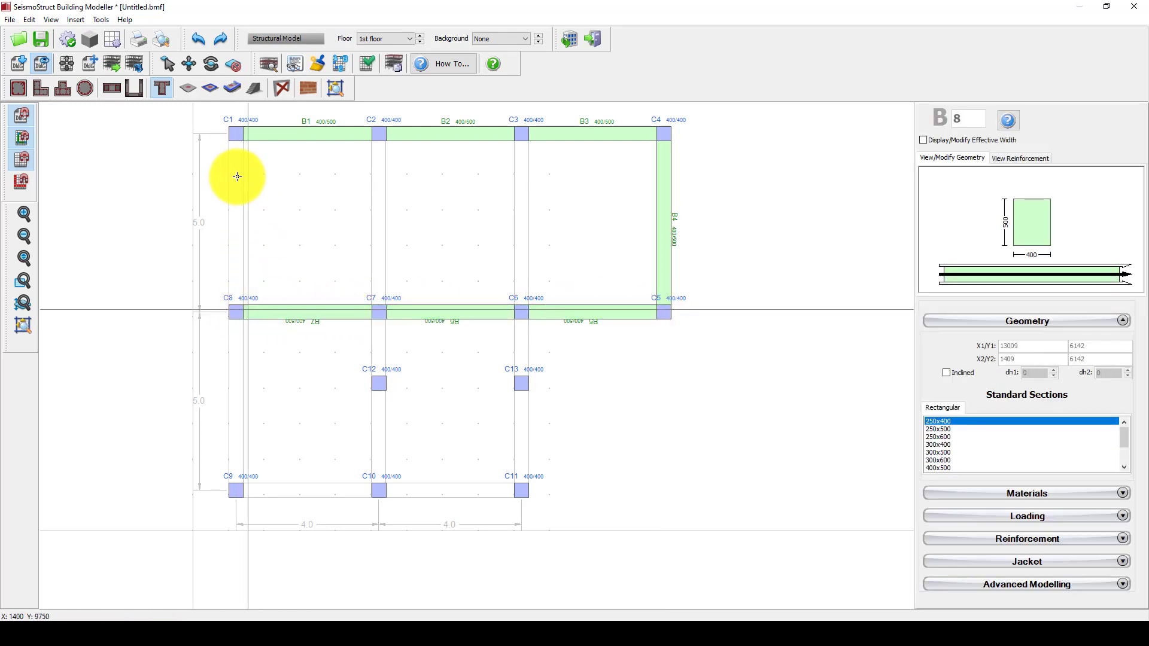
Add 400x500 beams along column lines C1 to C9, C2 to C10 and C3 to C11, plus one between C12 and C13
click(236, 140)
click(234, 480)
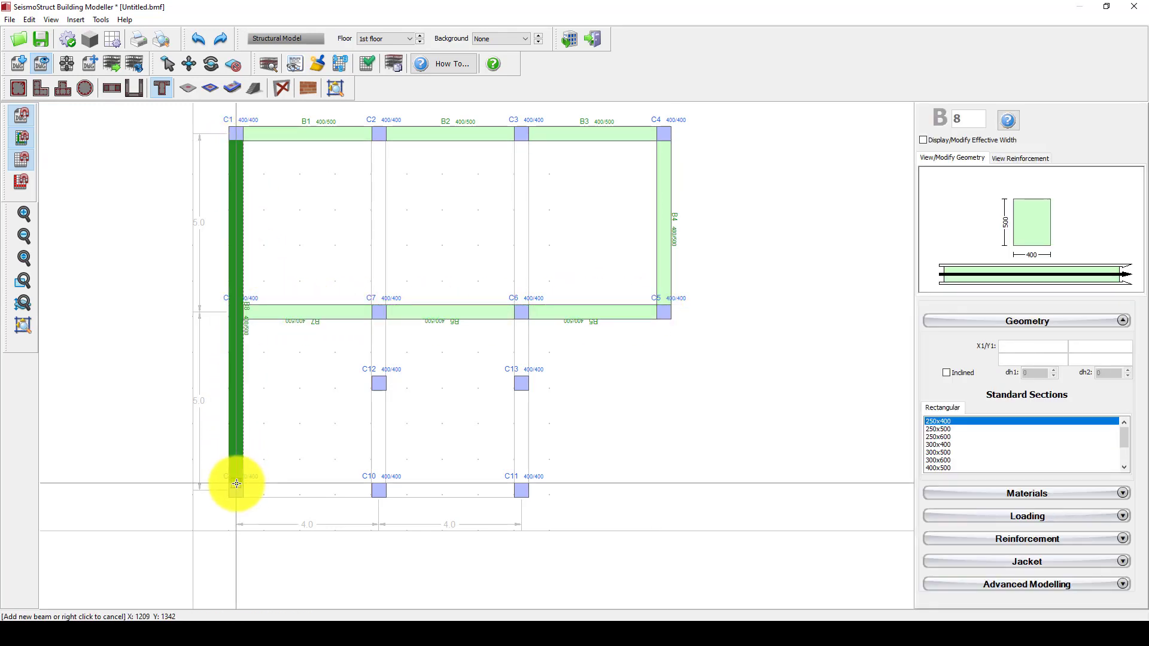
click(378, 143)
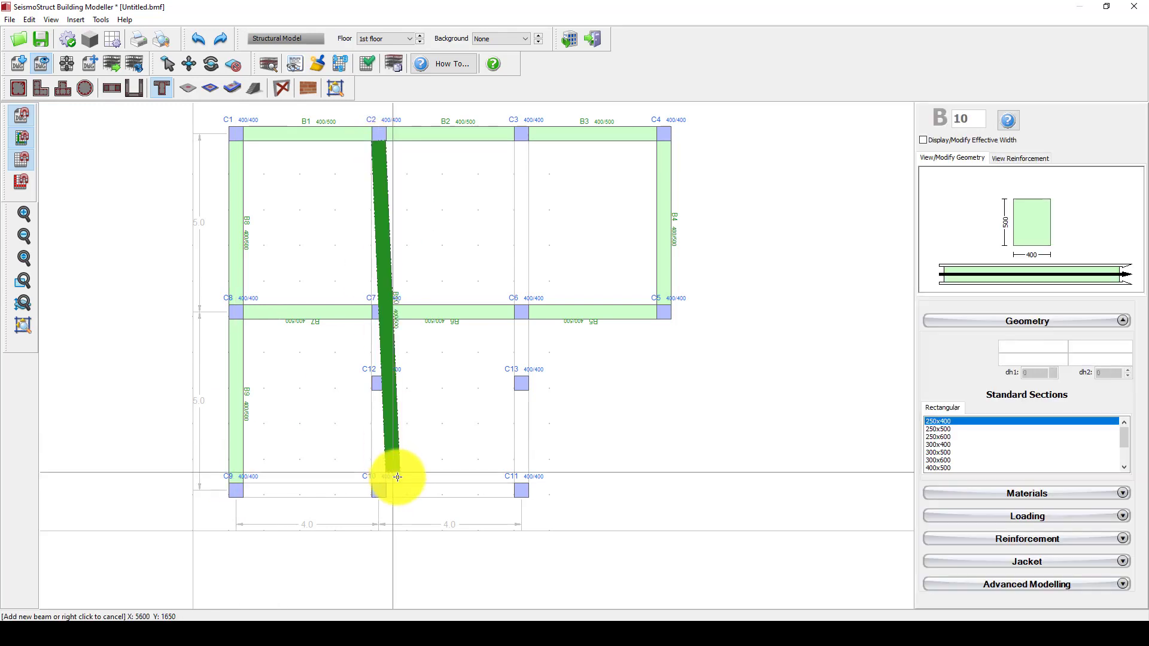
click(380, 485)
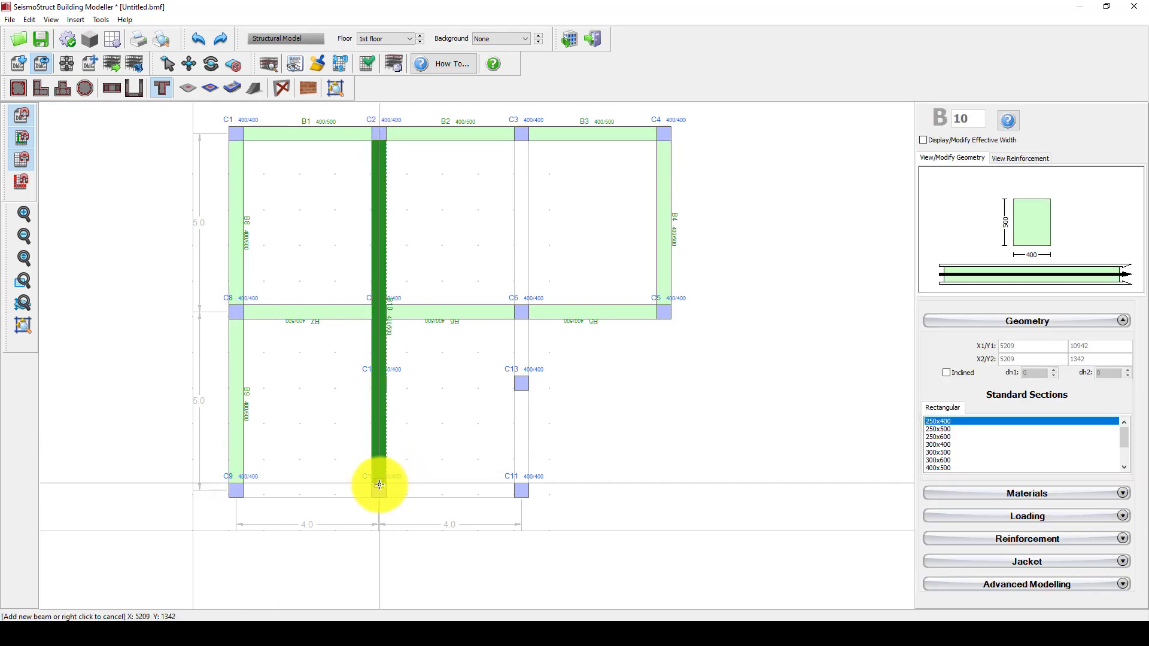
click(522, 137)
click(522, 482)
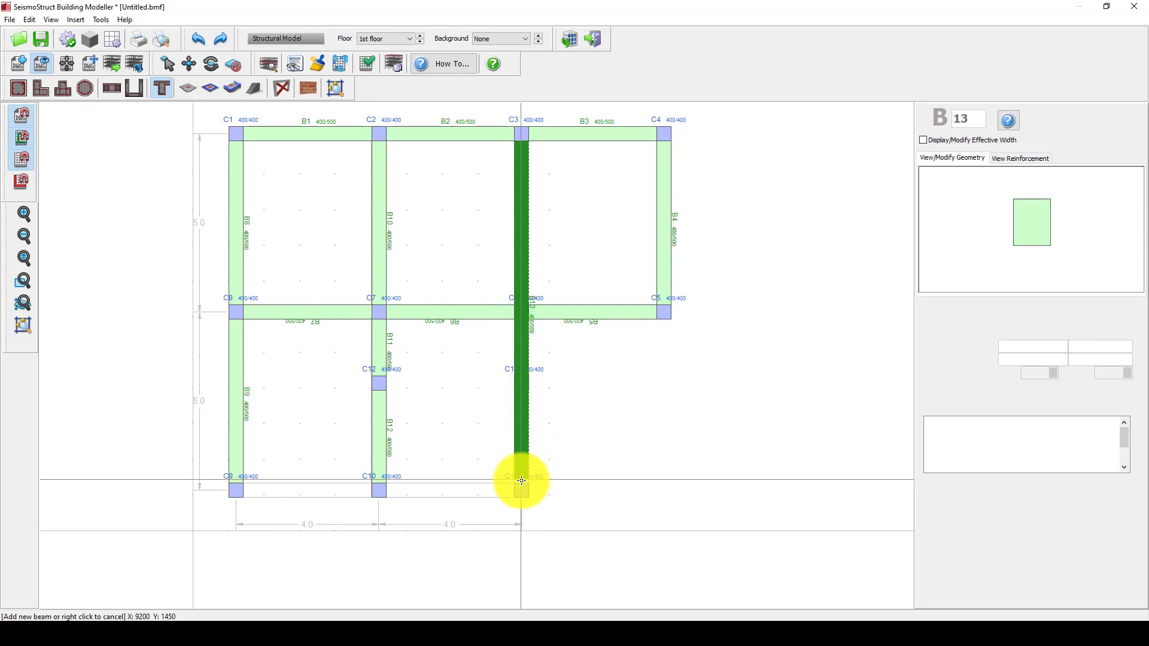
click(379, 383)
click(507, 383)
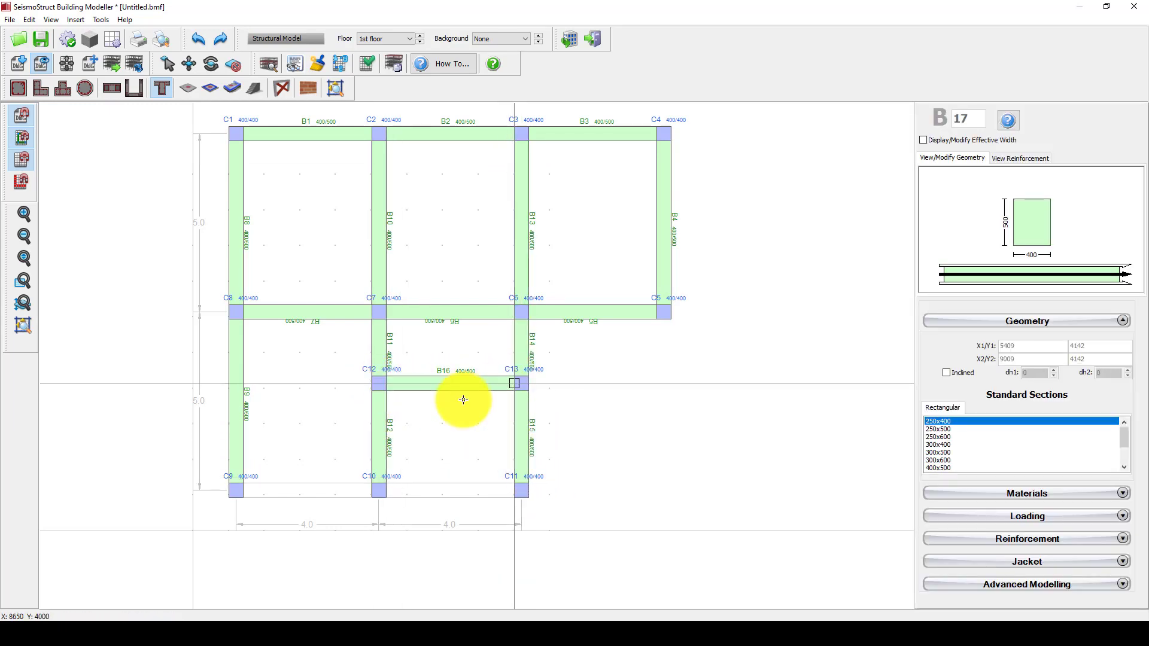
Add 400x500 beams along the lower row from column C9 through C10 to C11
click(243, 494)
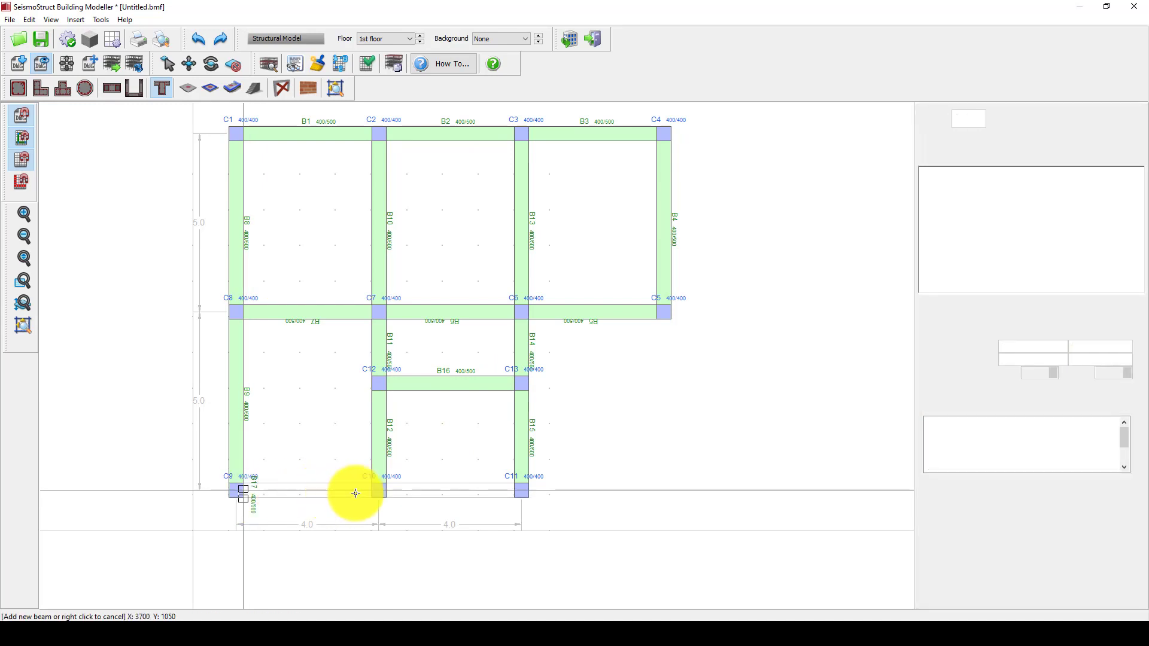
click(512, 495)
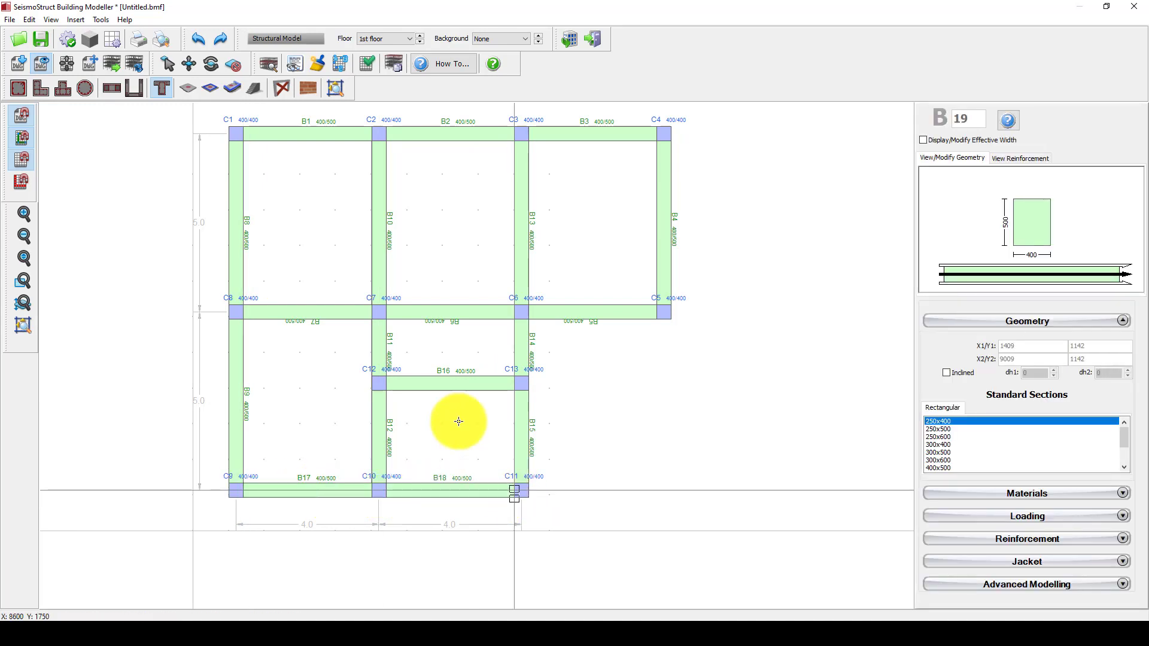
scroll(340, 239, down, 2)
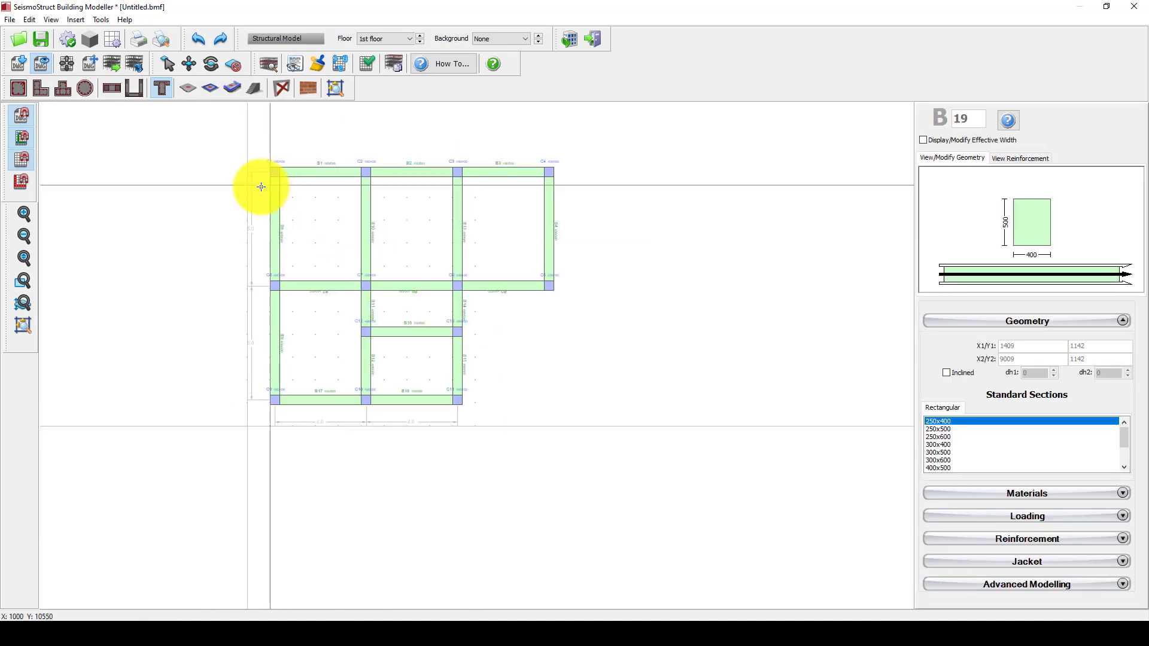
Start inserting a steel brace, dismiss its how-to instructions and open the steel section selection
click(282, 88)
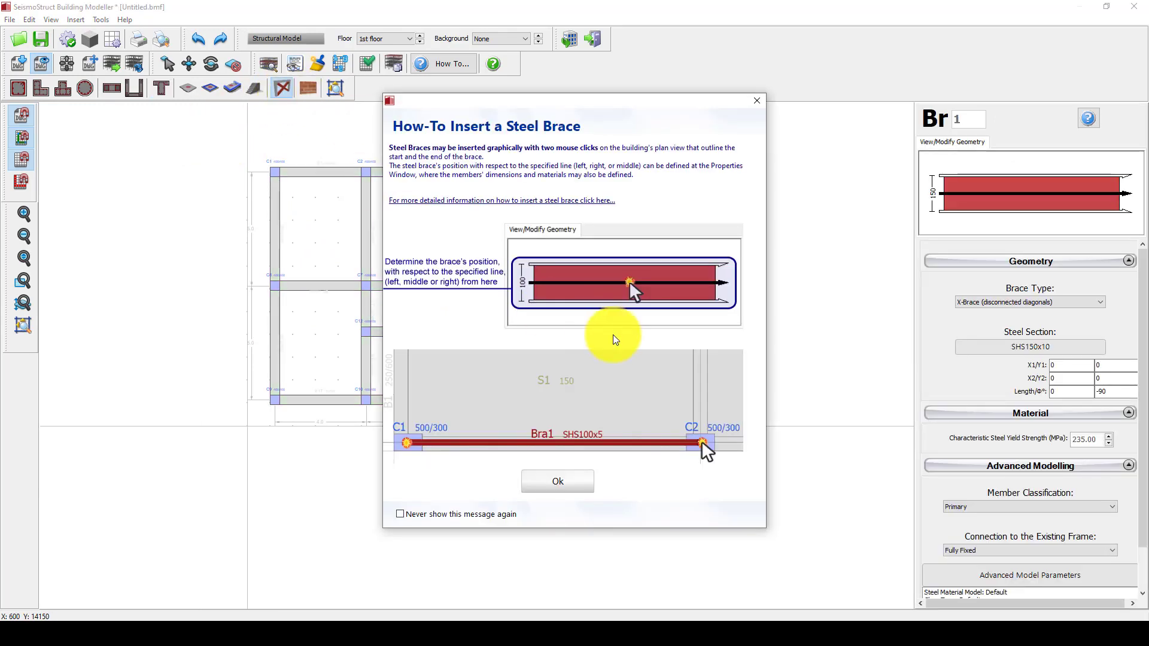
click(557, 470)
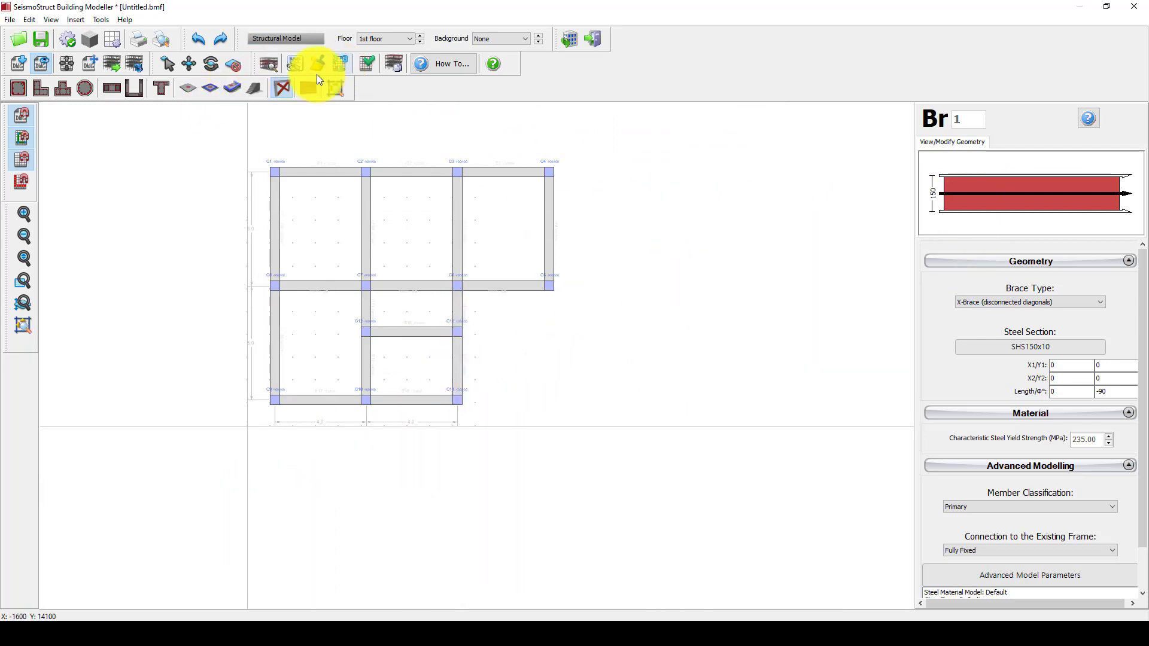
click(282, 87)
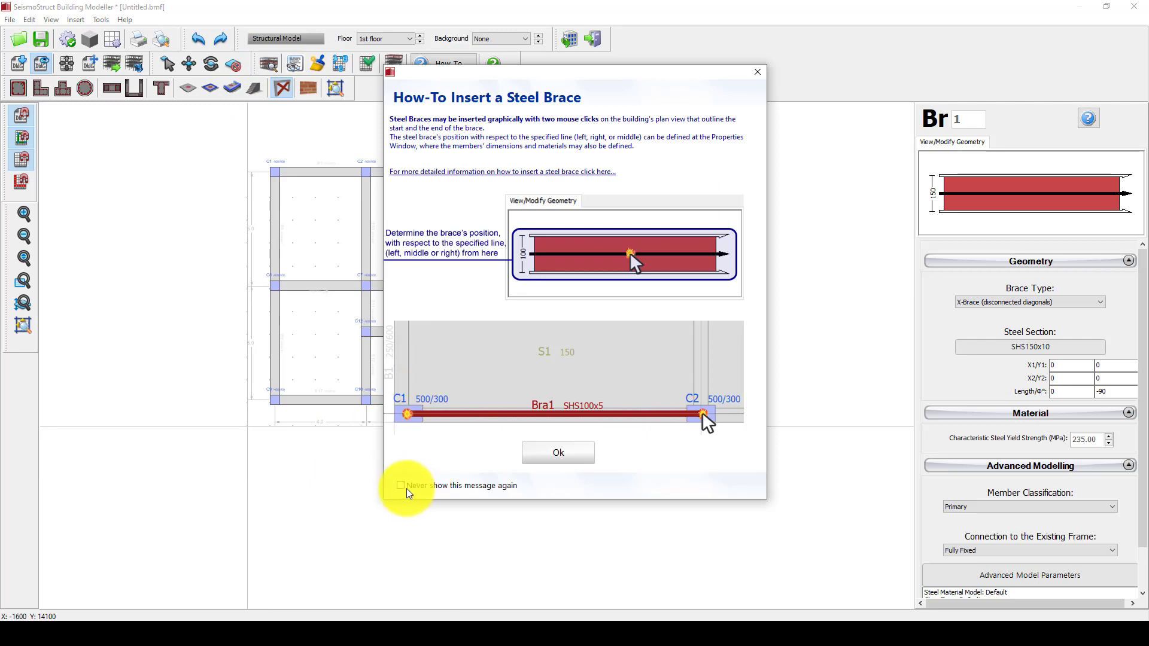
click(554, 455)
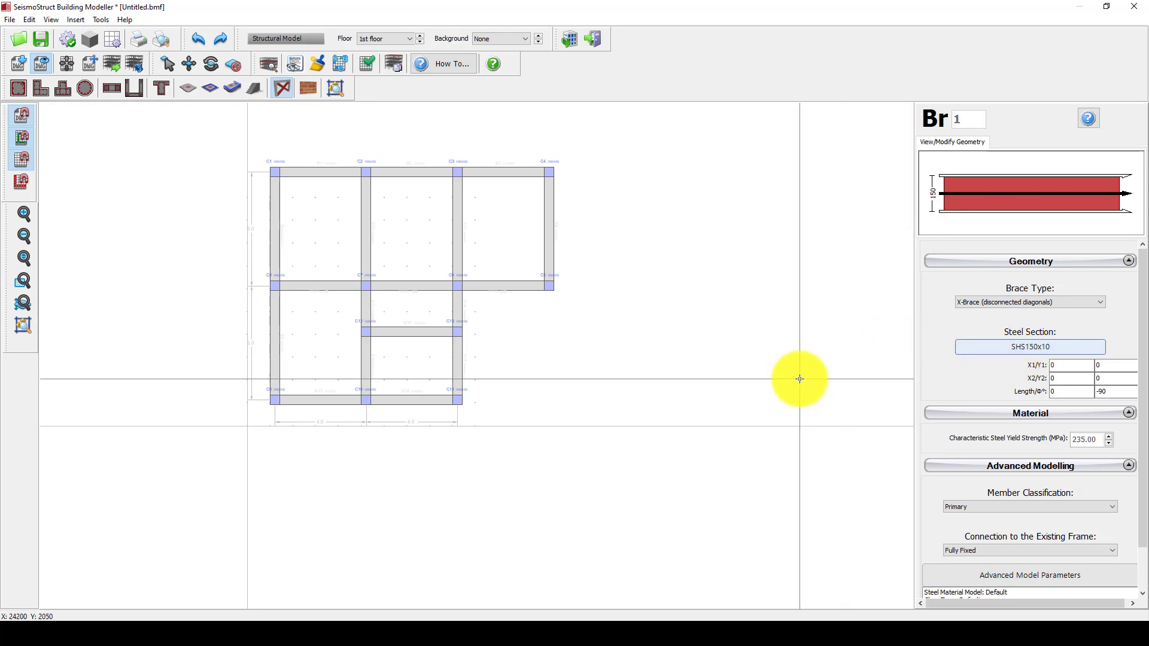
click(1053, 347)
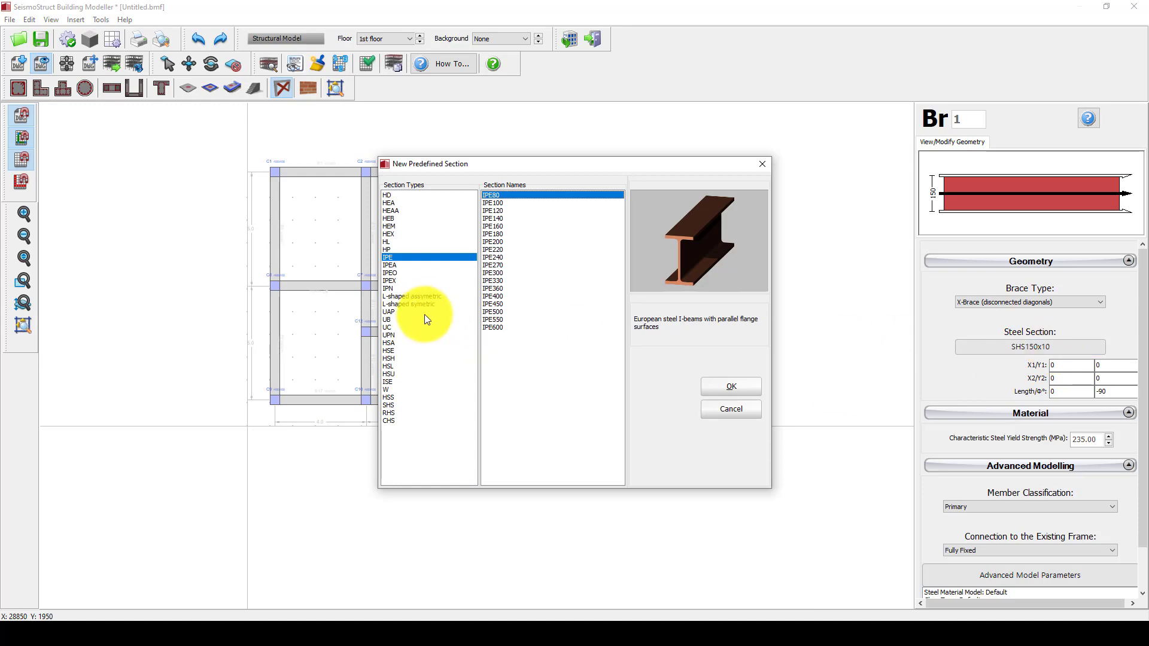
Browse the SHS and HSS hollow section sizes available for the steel brace
click(390, 406)
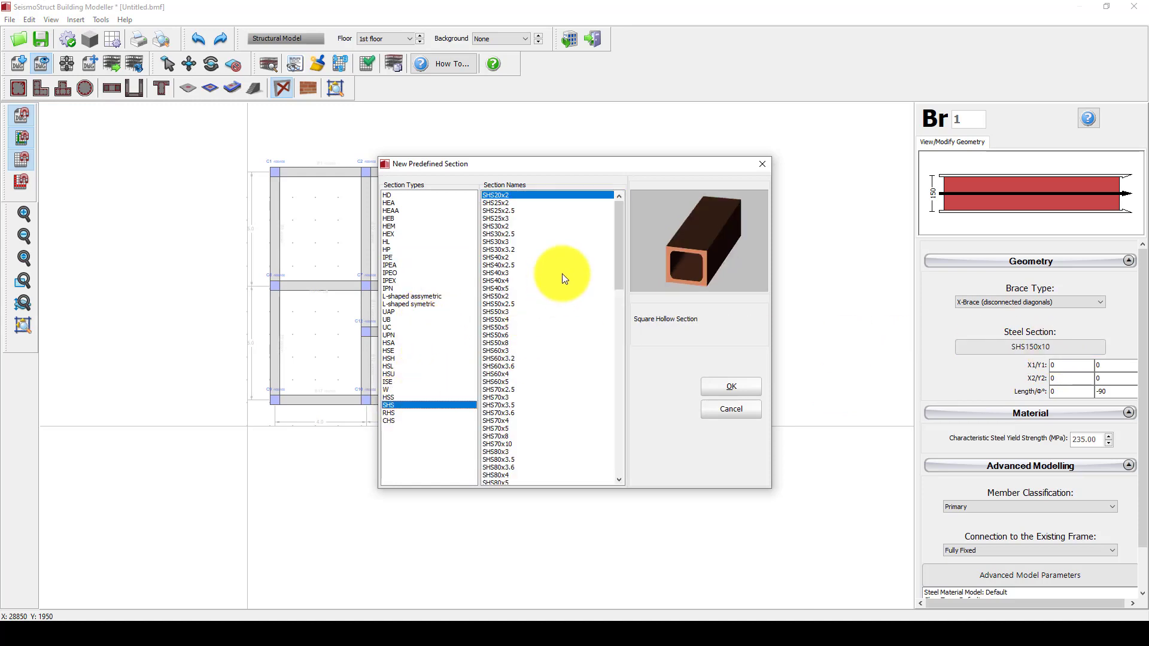
click(493, 226)
click(493, 250)
click(492, 296)
scroll(607, 295, down, 3)
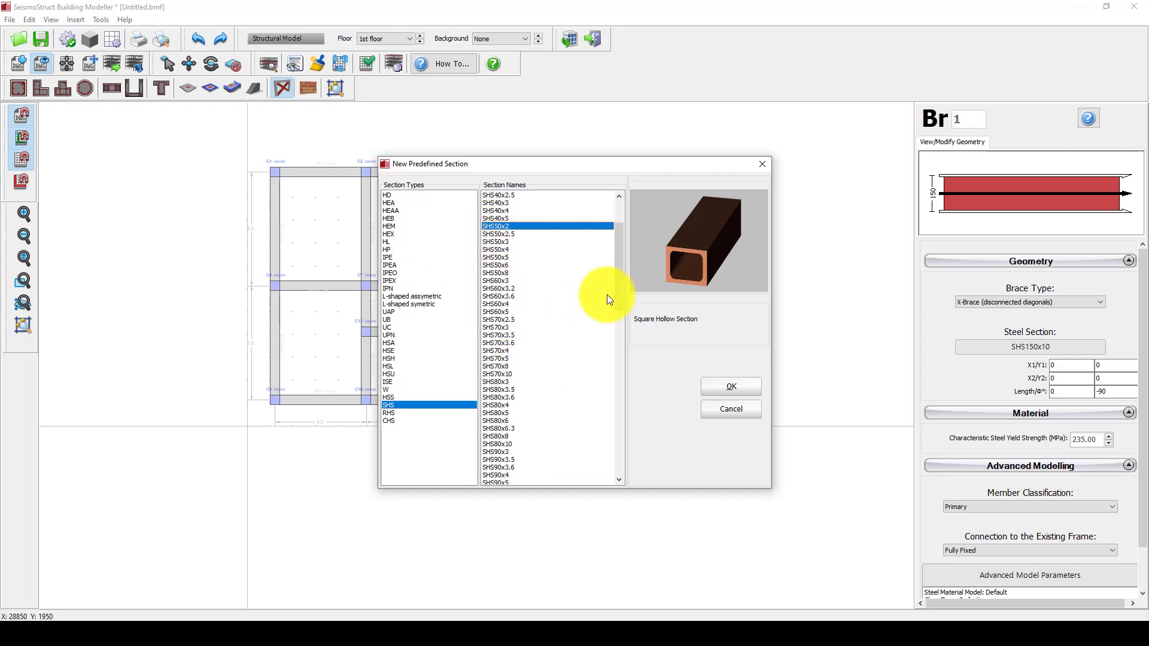
scroll(606, 294, down, 15)
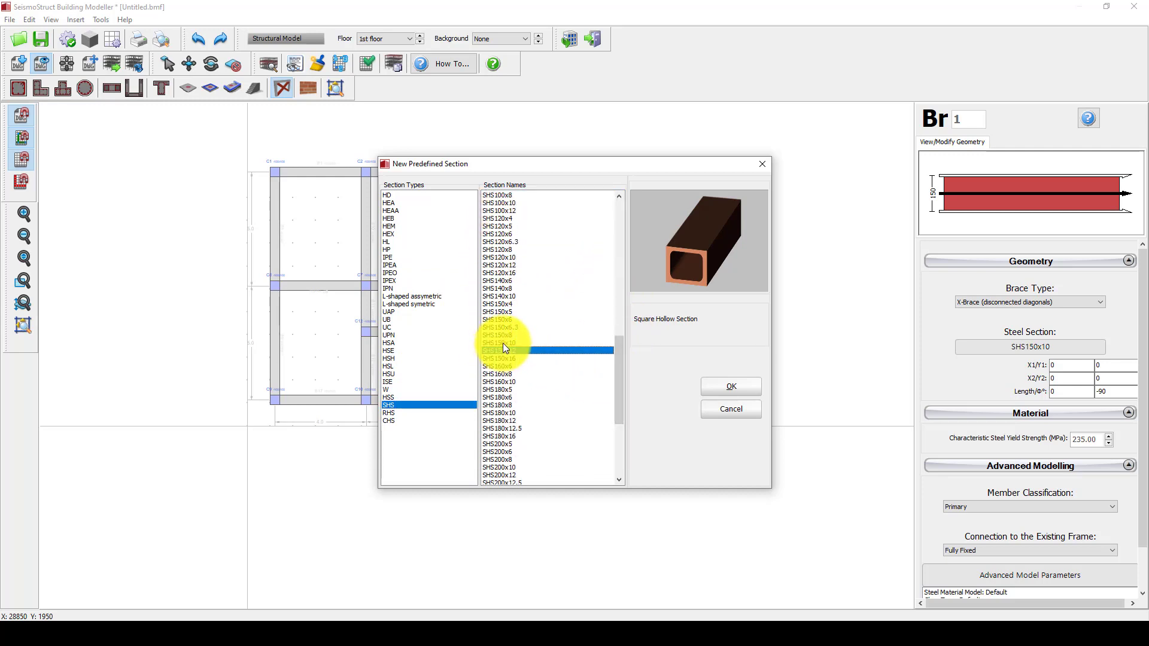
click(502, 343)
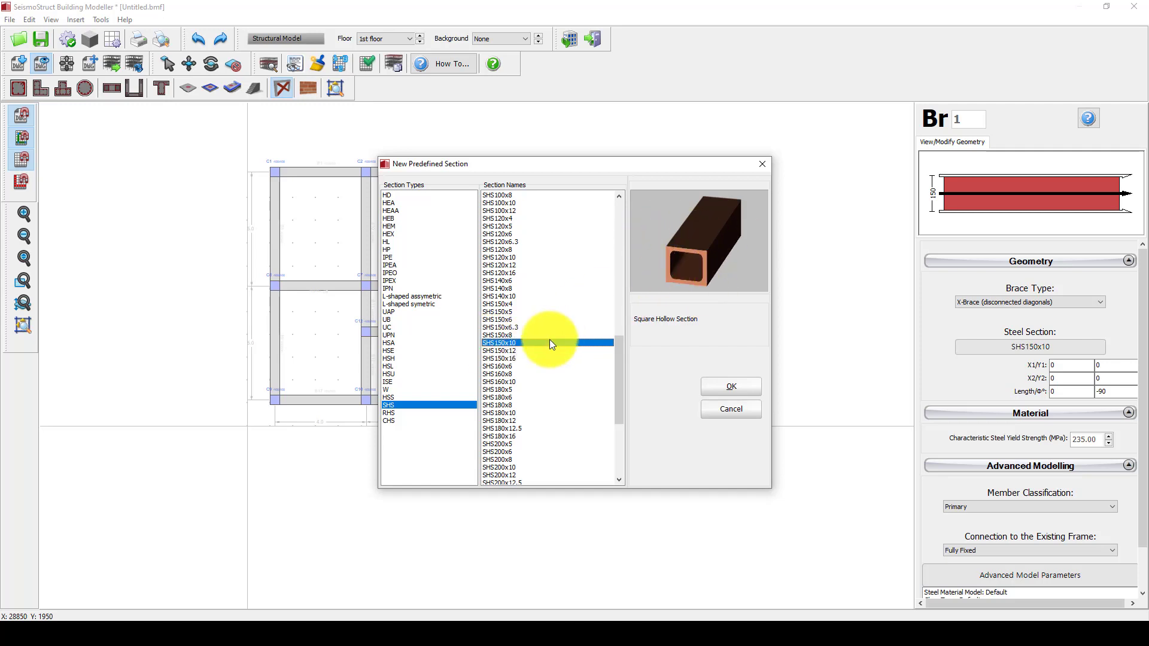
click(503, 258)
click(501, 273)
scroll(501, 359, down, 5)
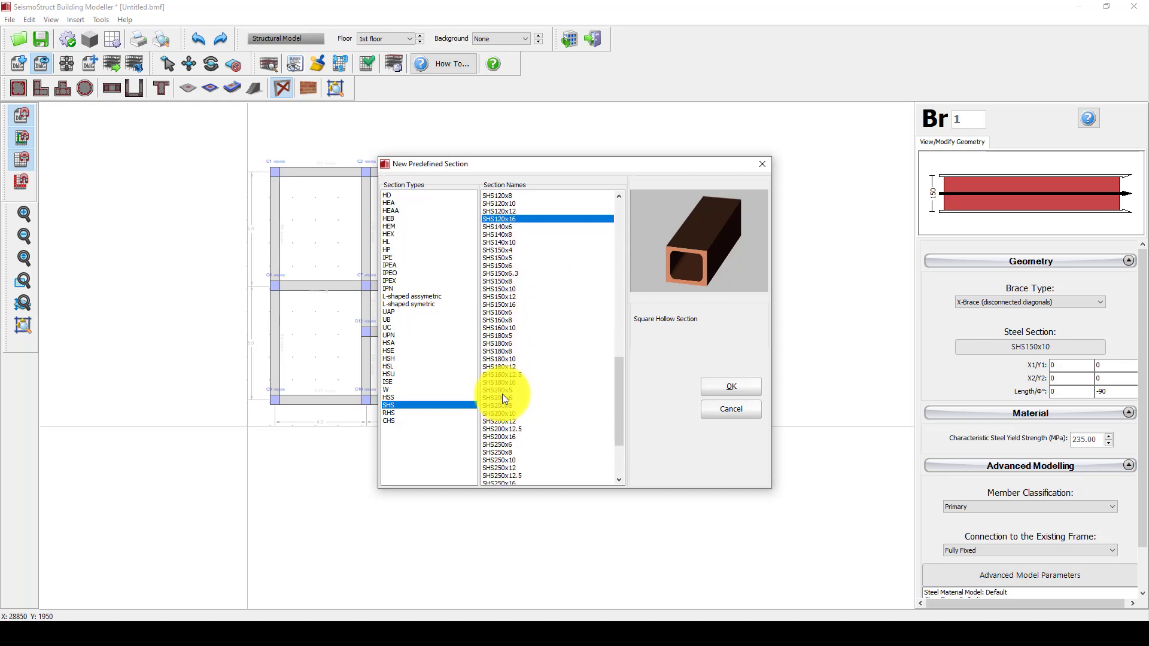
click(500, 397)
click(497, 357)
click(503, 312)
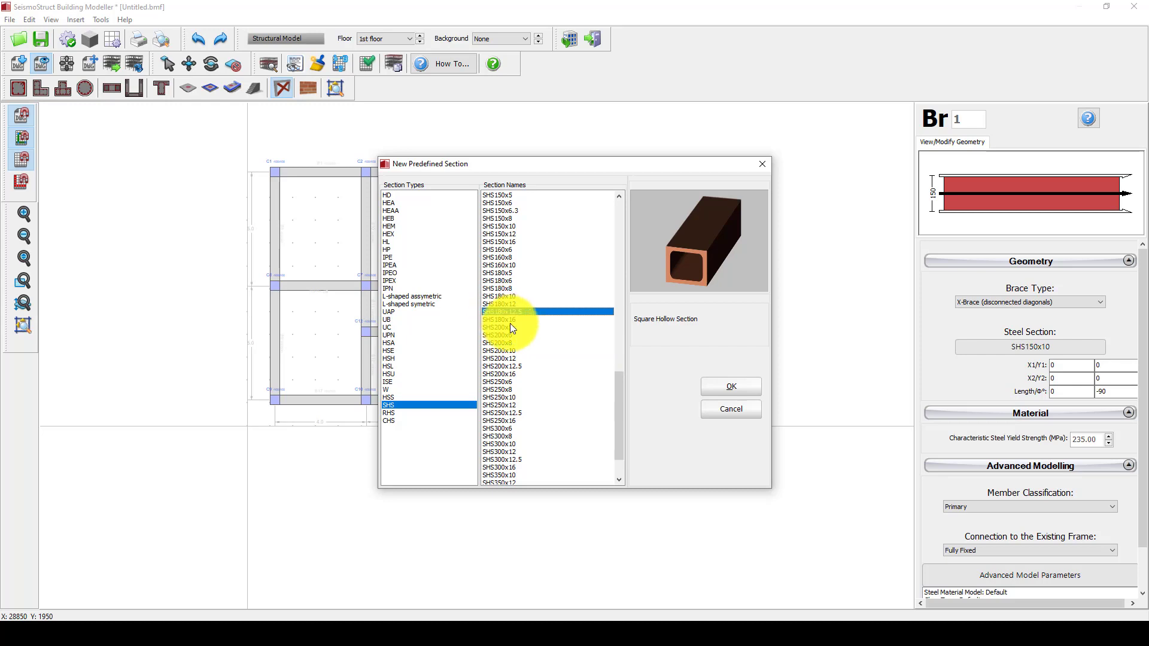
click(390, 398)
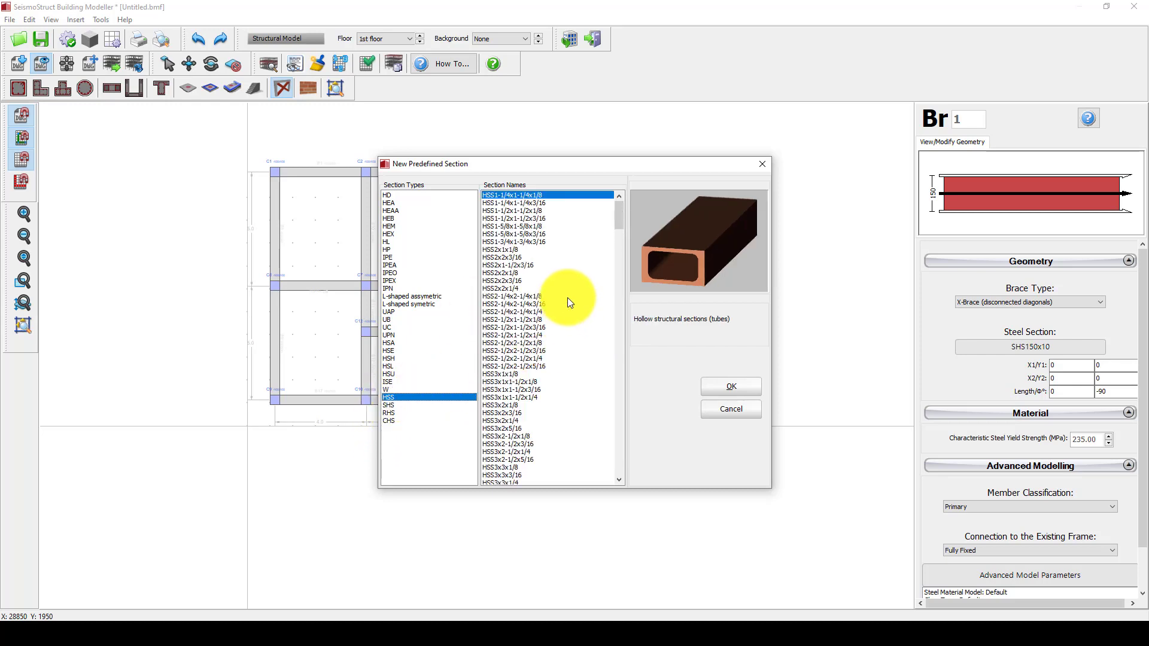
drag(513, 223, 502, 428)
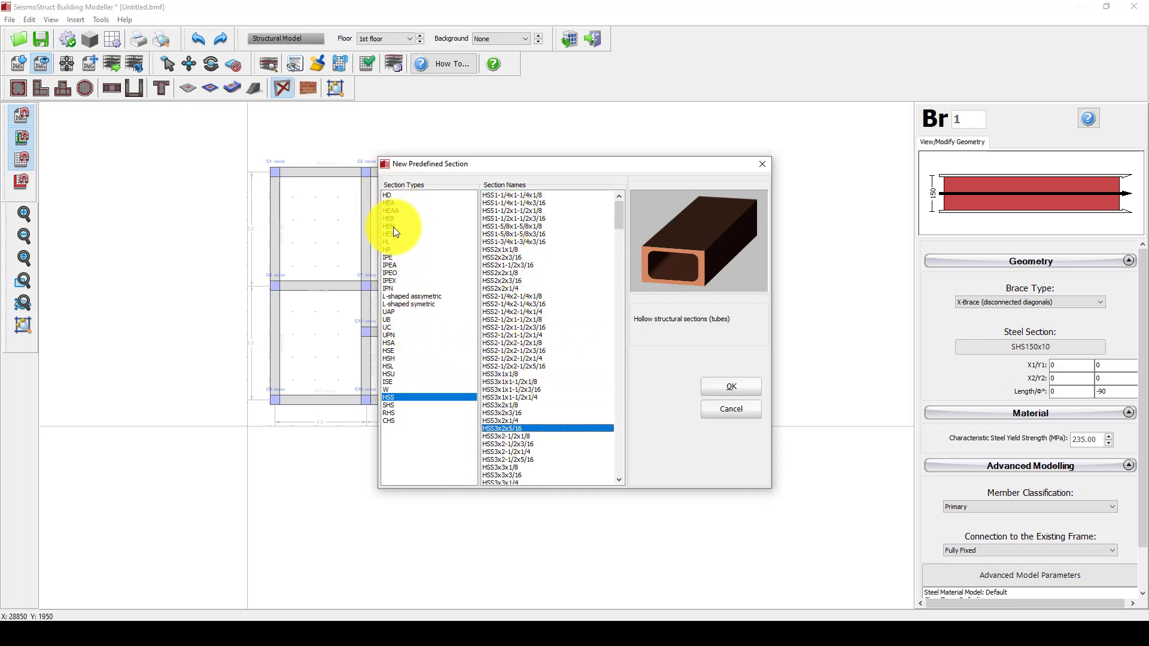
Set the brace's steel section to IPE140 and its type to X-Brace (connected diagonals)
click(389, 258)
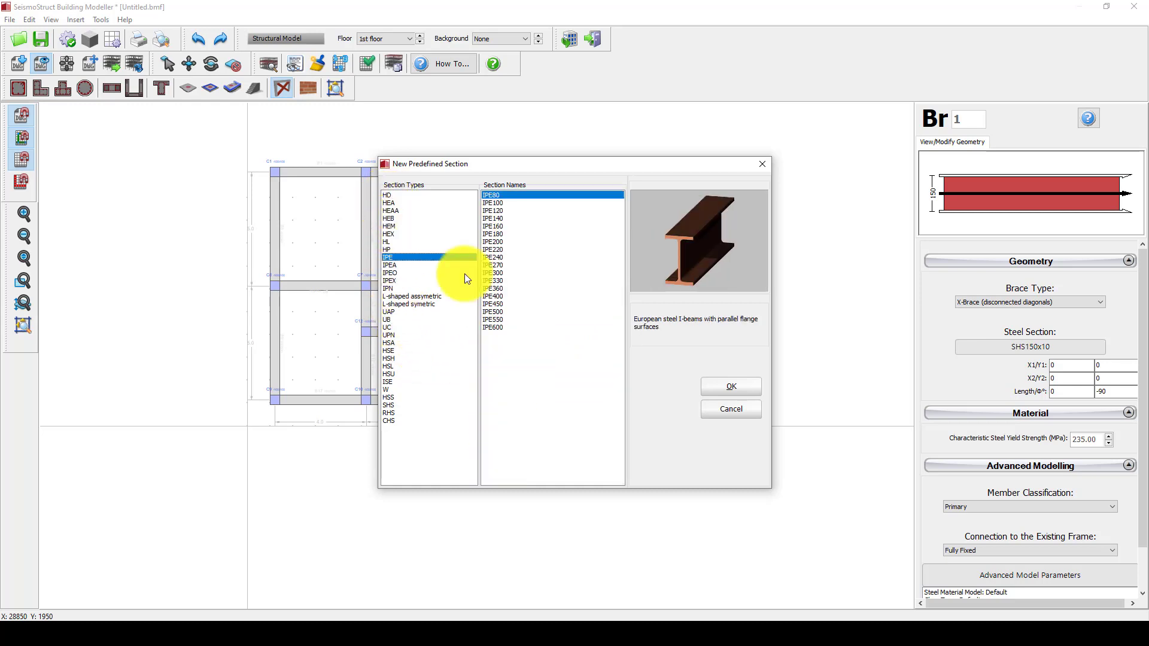
click(497, 219)
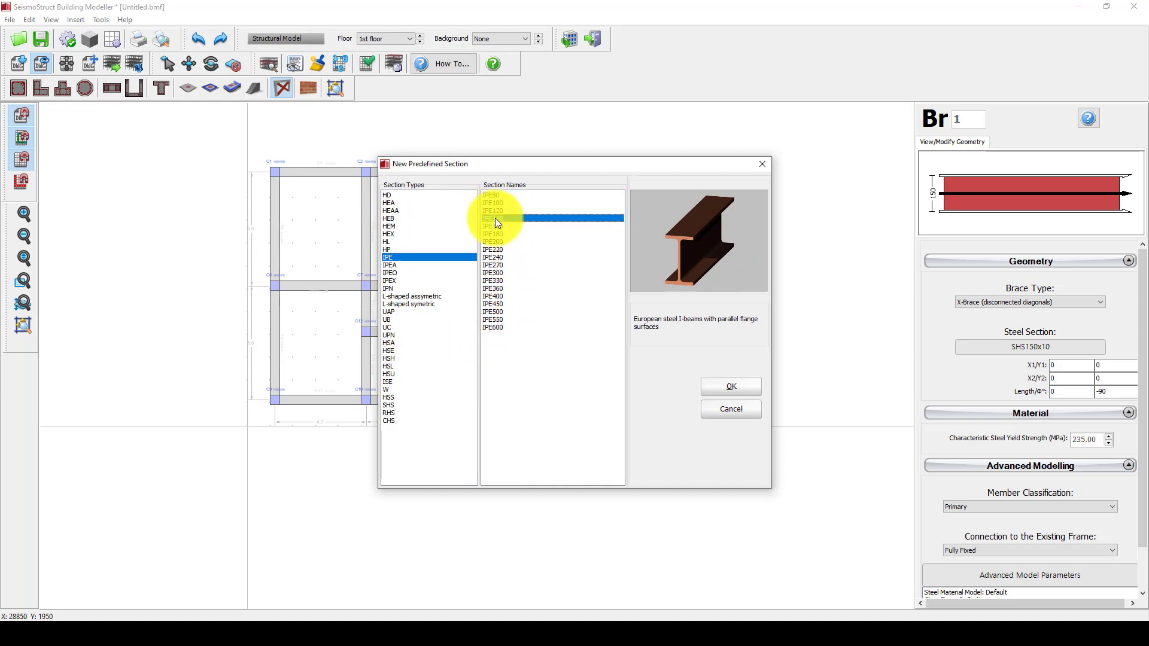
click(719, 392)
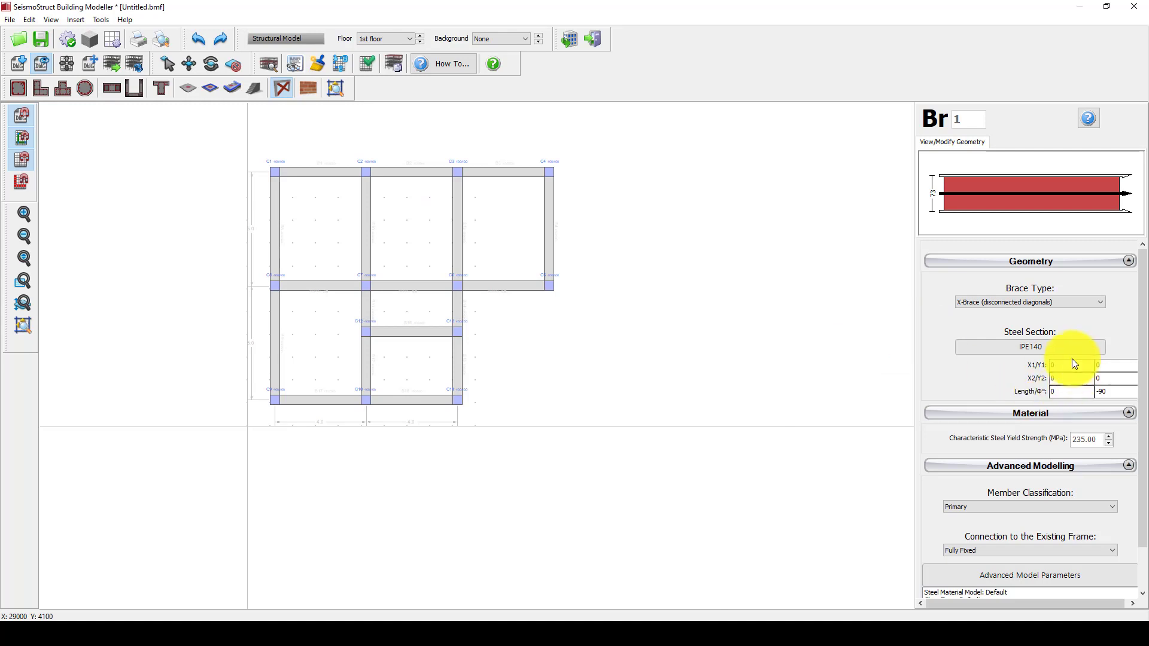
click(1021, 305)
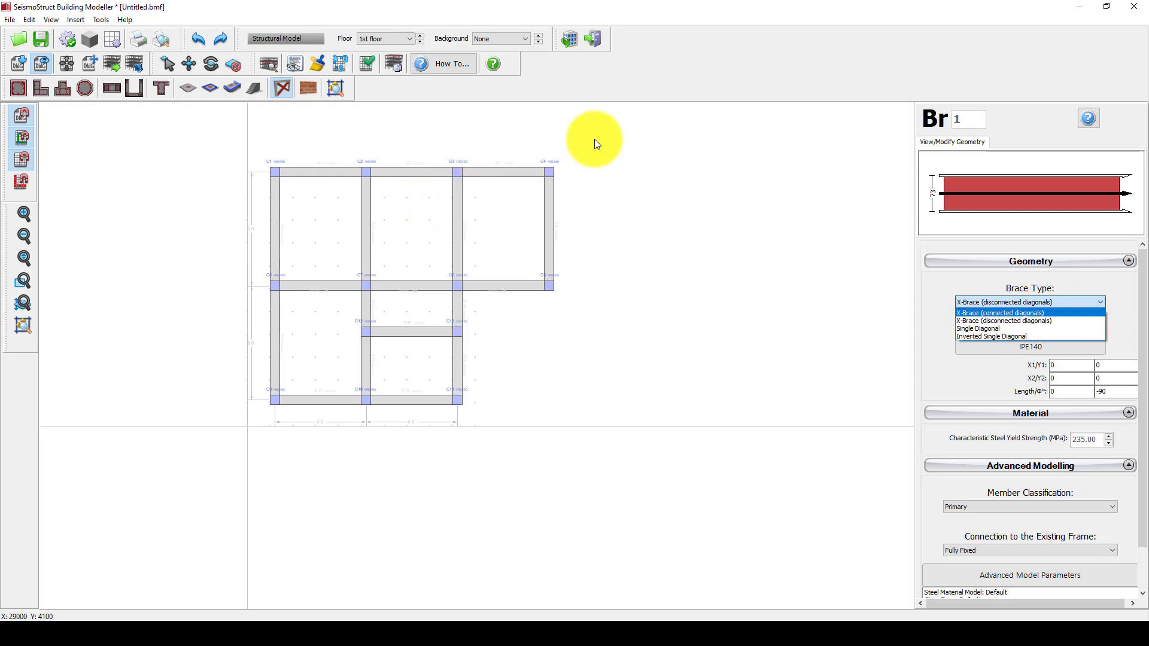
click(991, 314)
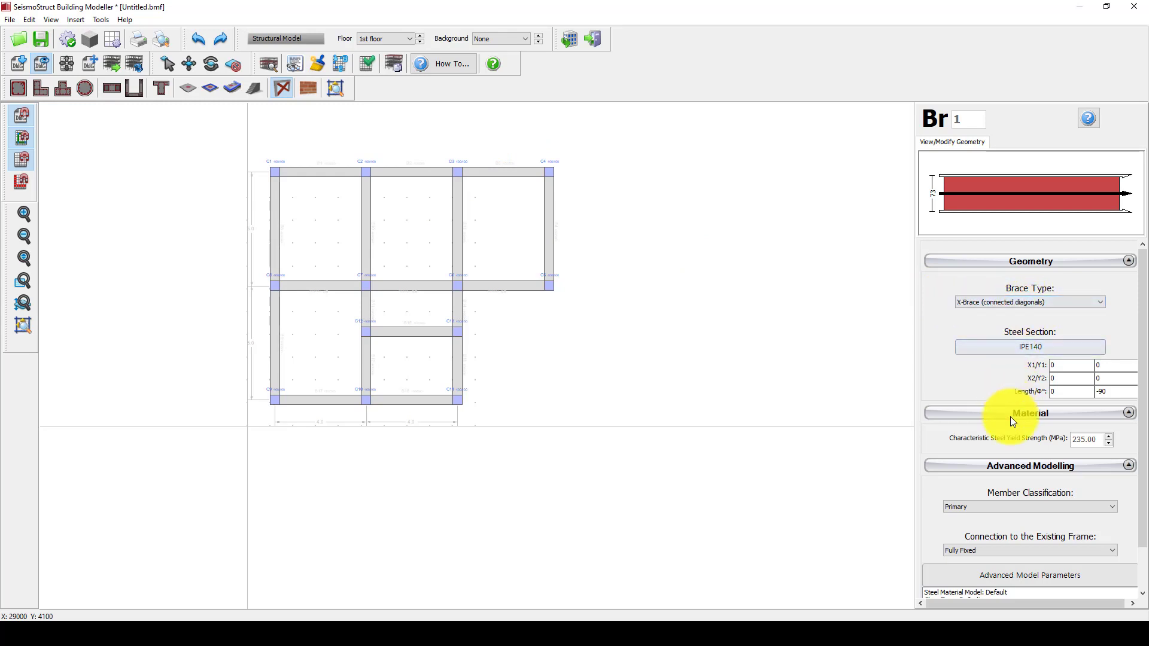
Keep the brace's member classification as Primary and set its connection to the existing frame to Pinned
scroll(996, 437, down, 1)
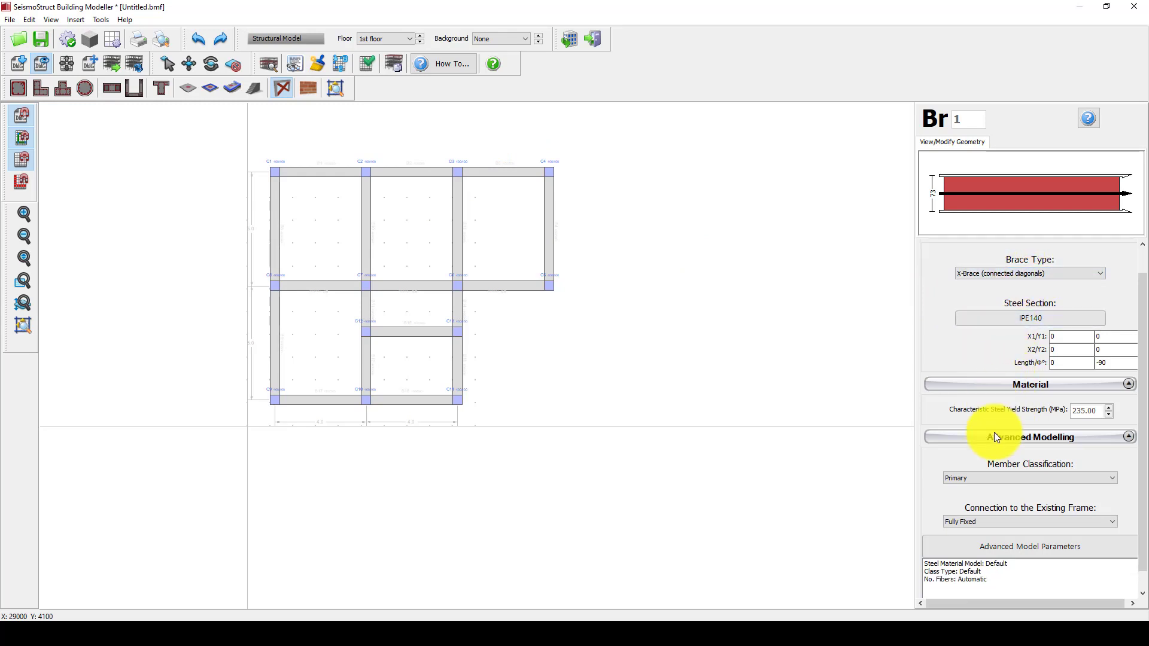
click(1002, 478)
click(998, 479)
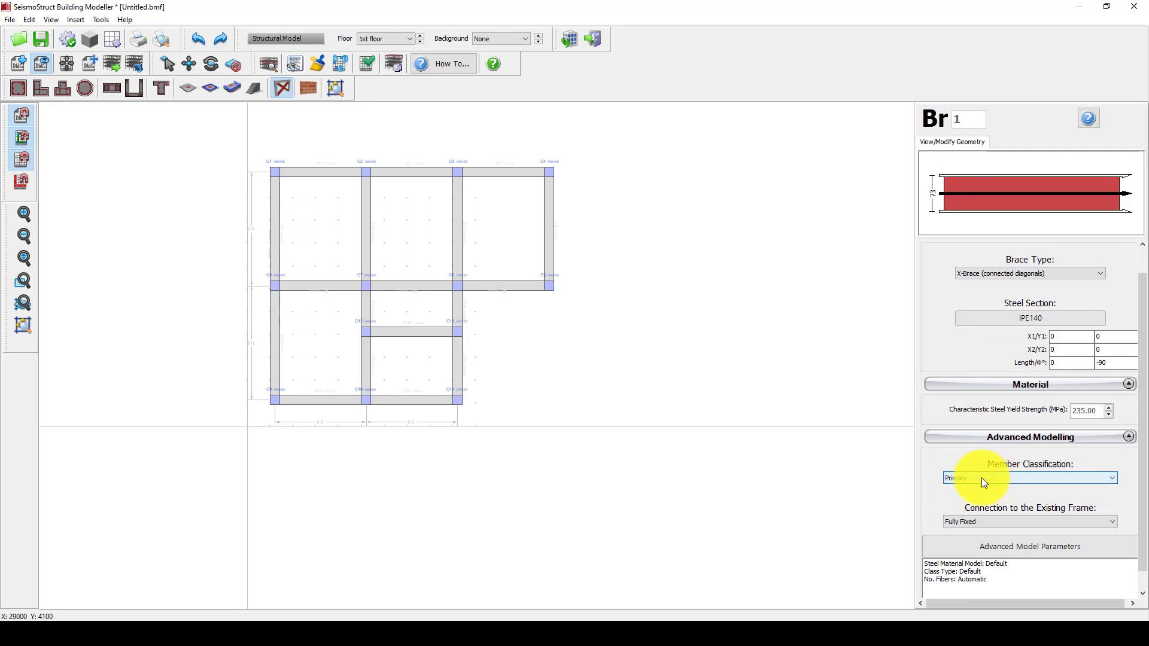
click(961, 482)
click(964, 487)
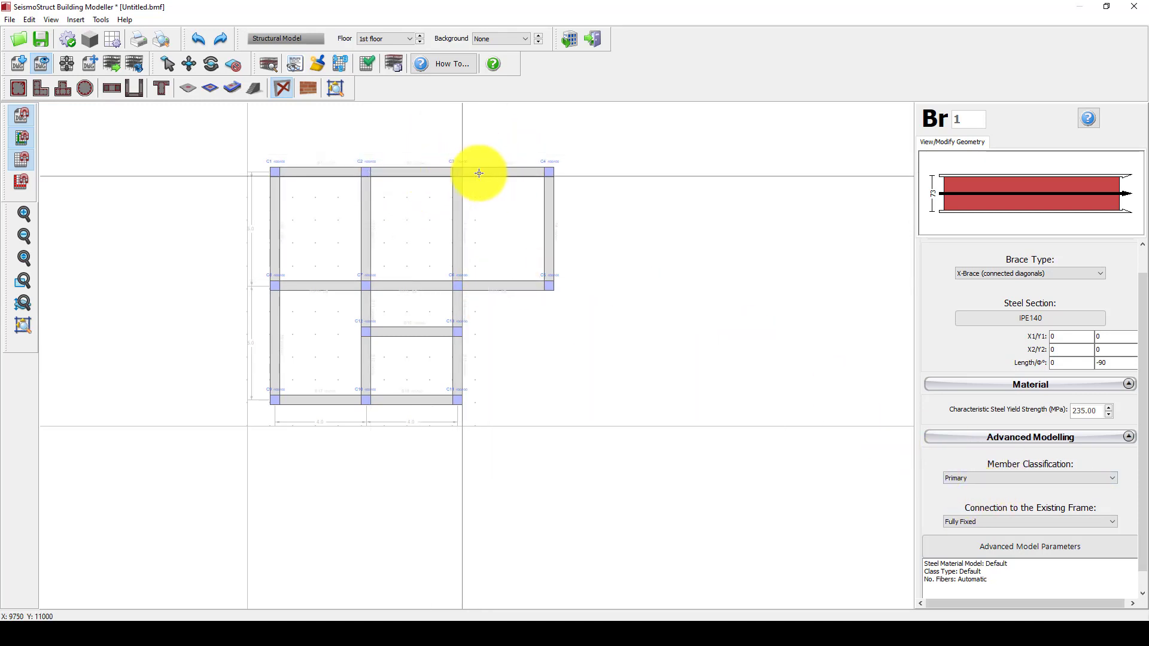
click(989, 521)
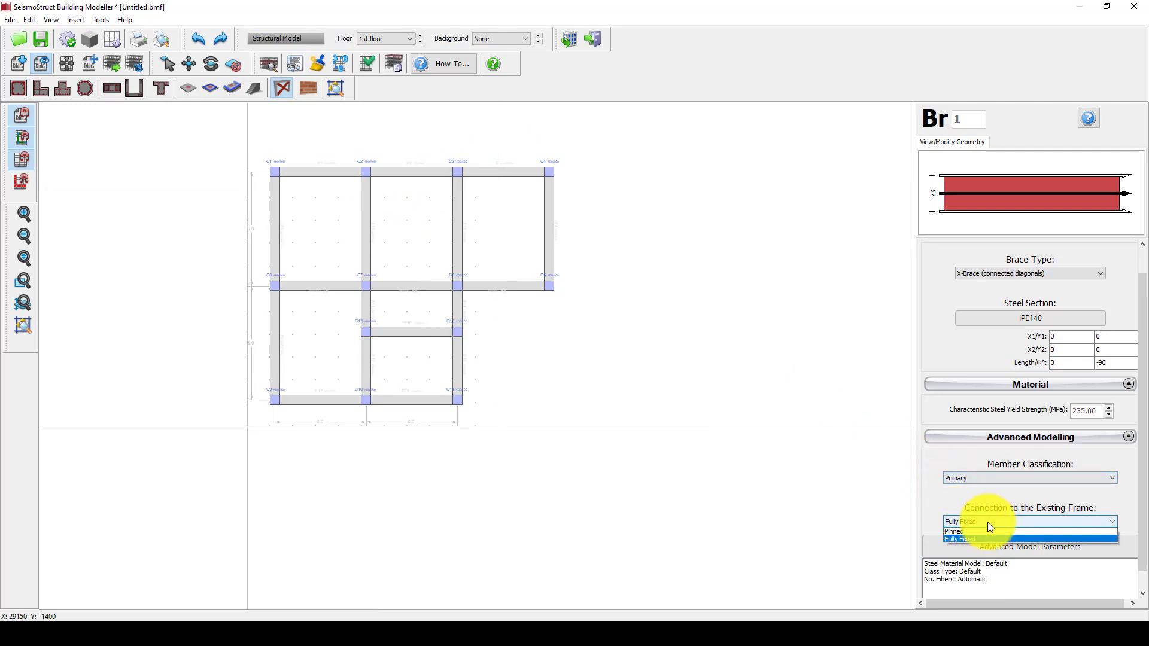
click(956, 538)
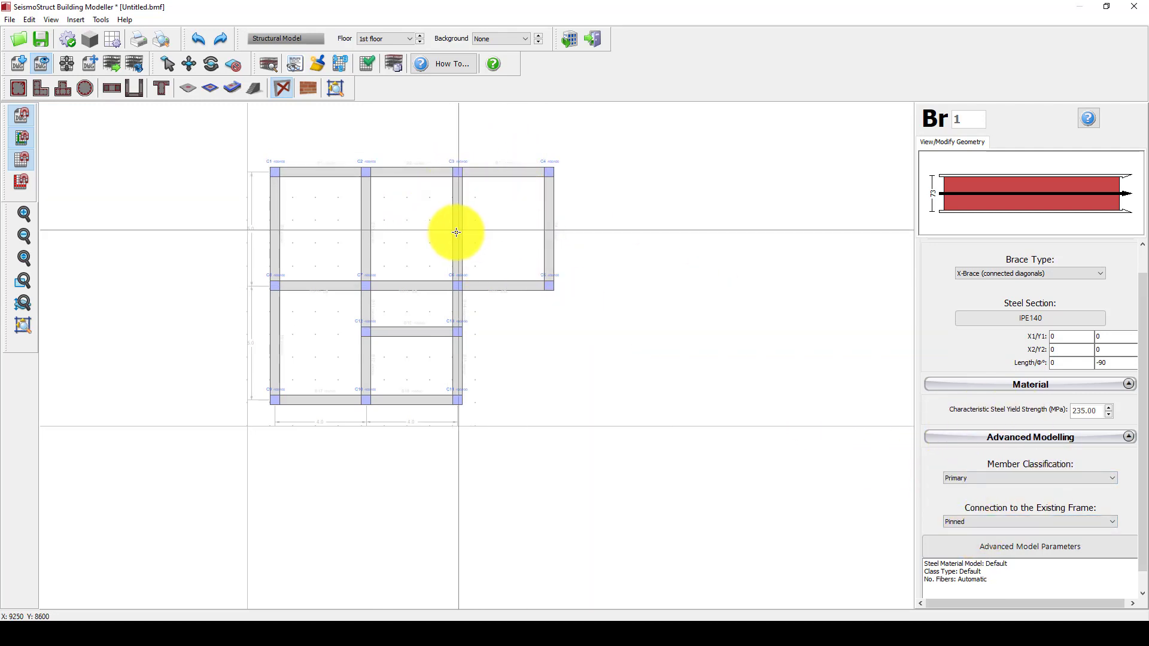
Add IPE140 X-braces between columns C2 and C3 in the upper row and C10 and C11 in the lower row
scroll(460, 176, up, 1)
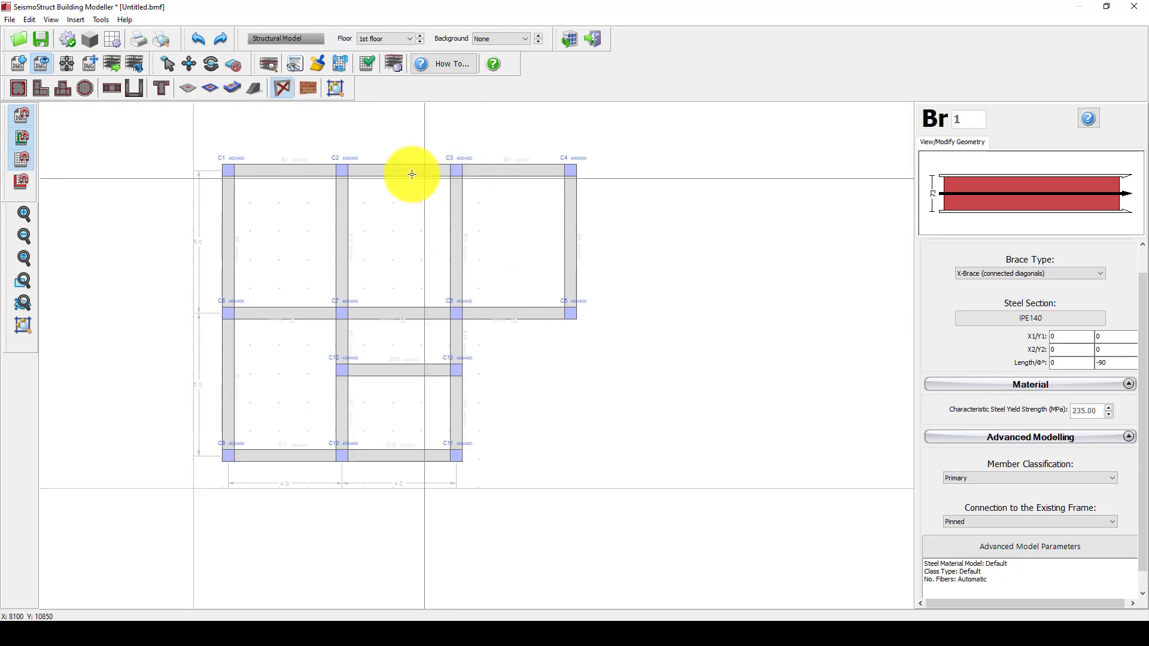
click(352, 172)
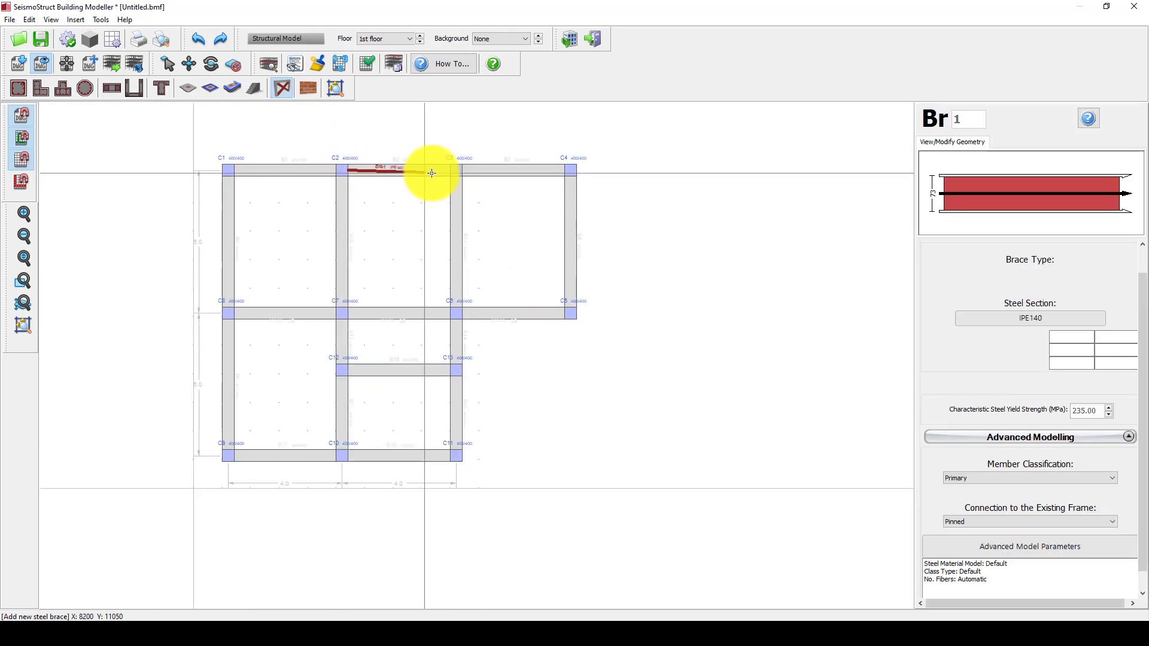
click(449, 171)
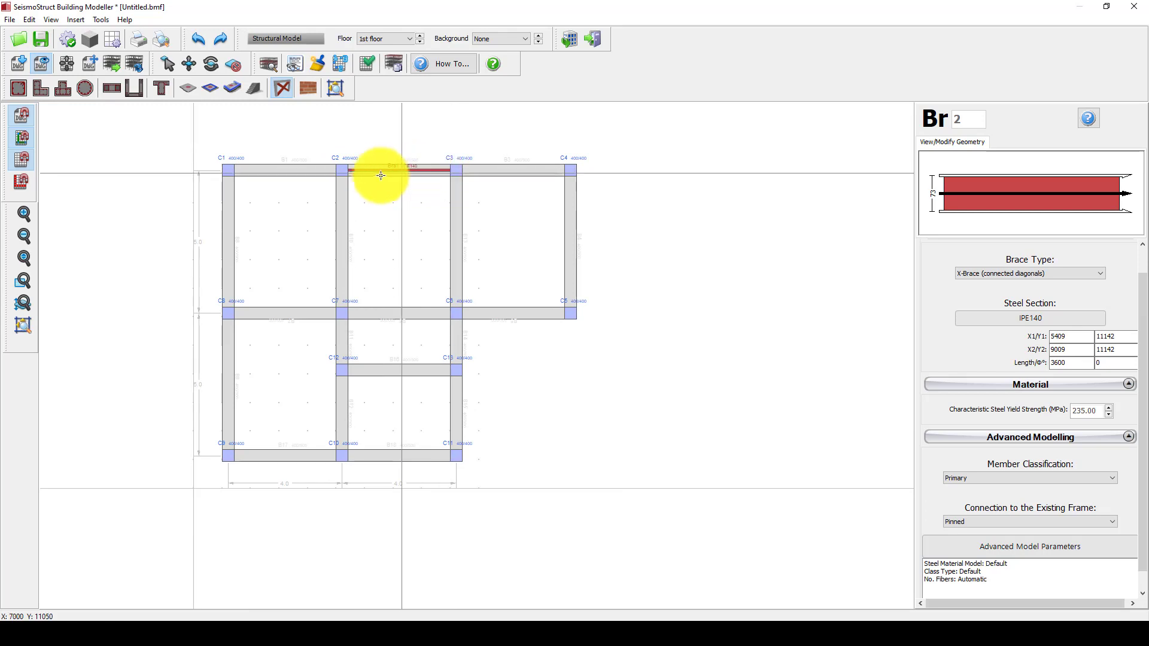
click(348, 455)
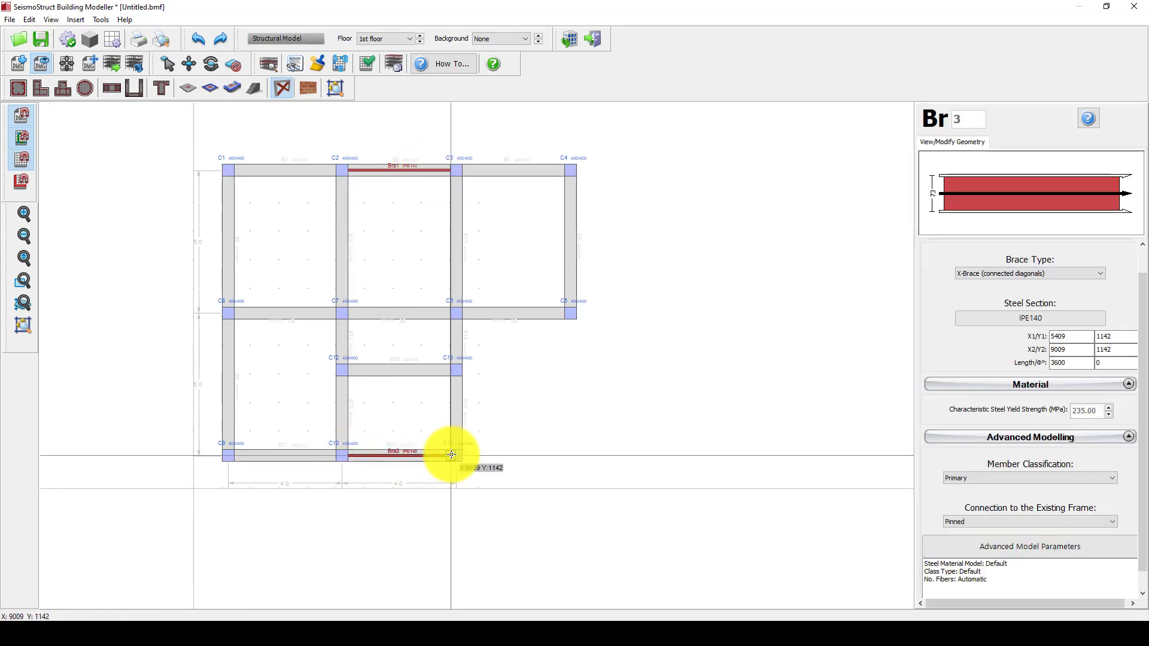
click(451, 455)
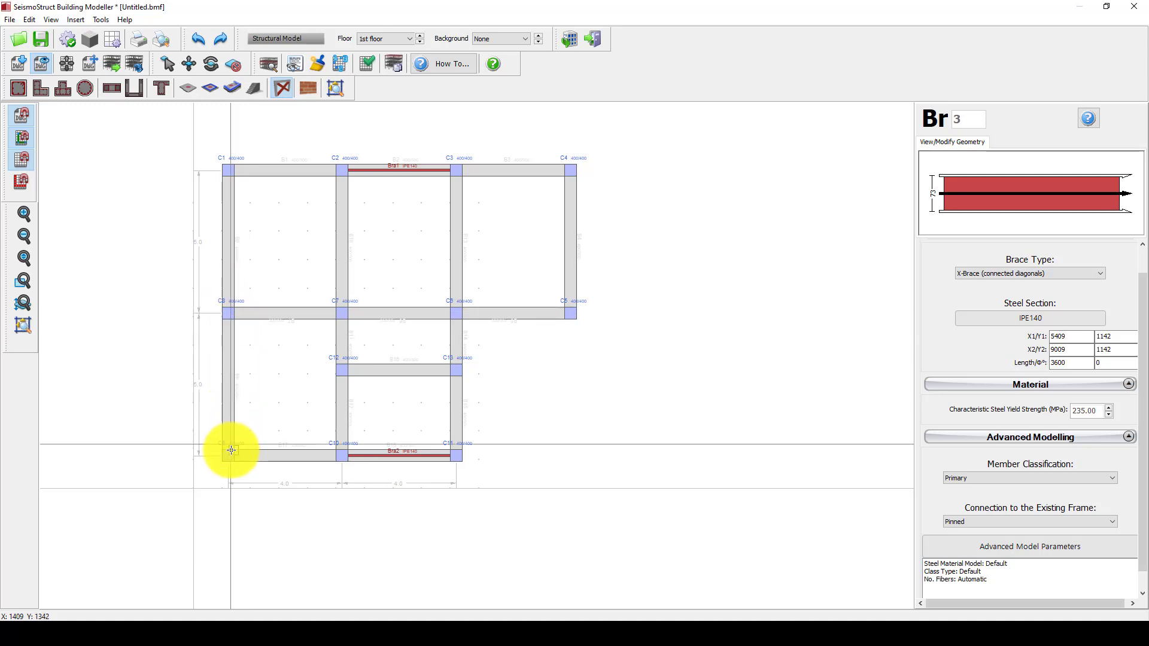
Add IPE140 X-braces between columns C8 and C1 and between columns C5 and C4
click(231, 450)
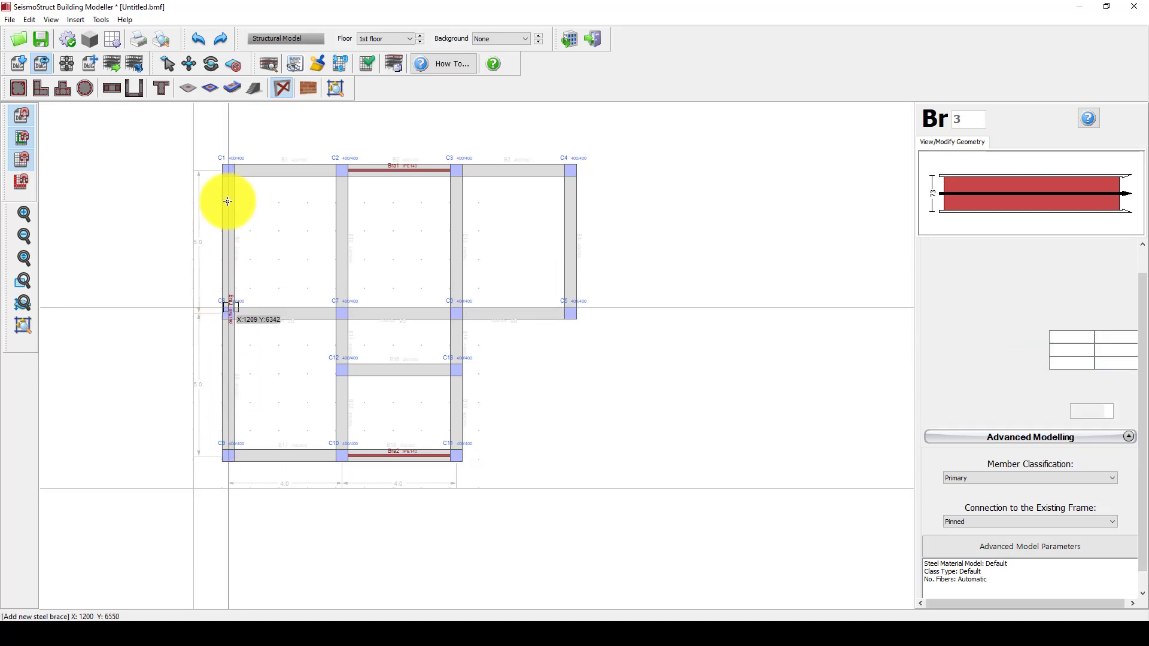
click(227, 176)
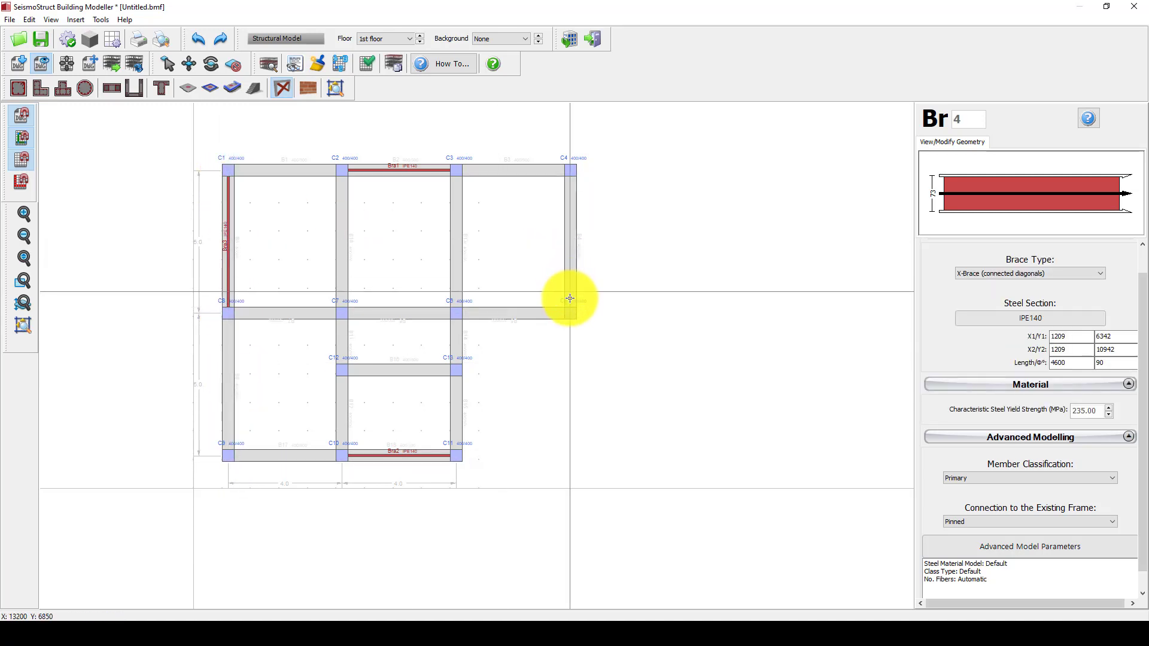
click(568, 305)
click(571, 177)
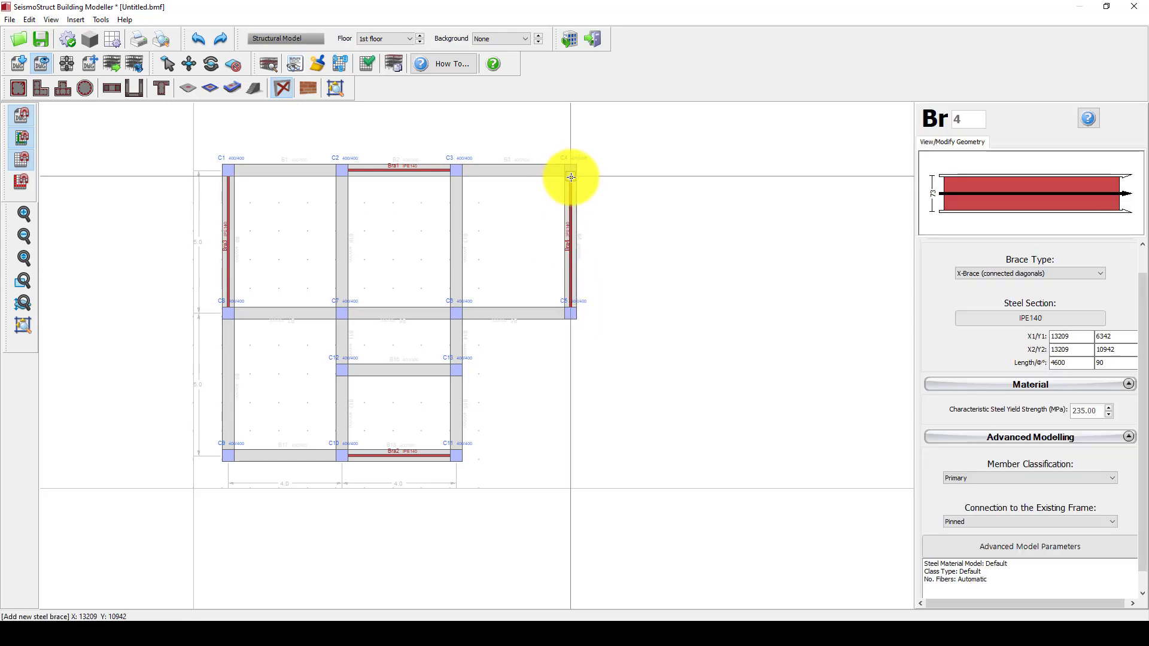
Inspect the 1st floor's columns, beams and X-braces in the storey's 3D view, then close it
click(269, 63)
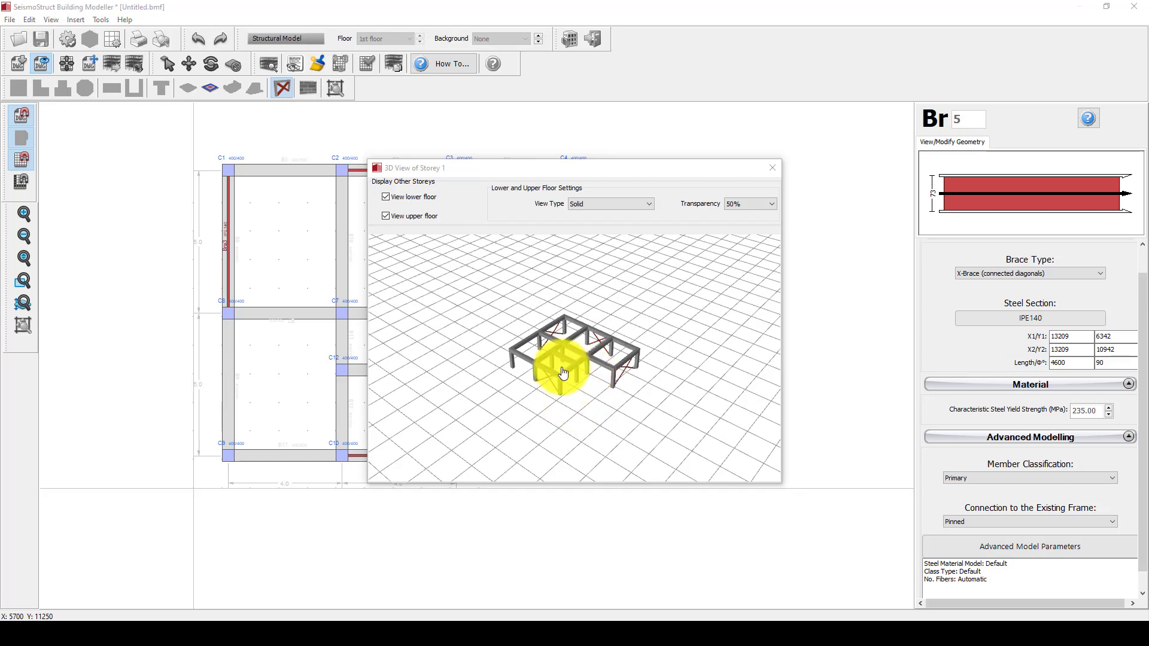
scroll(560, 369, up, 5)
drag(634, 386, 670, 311)
click(773, 168)
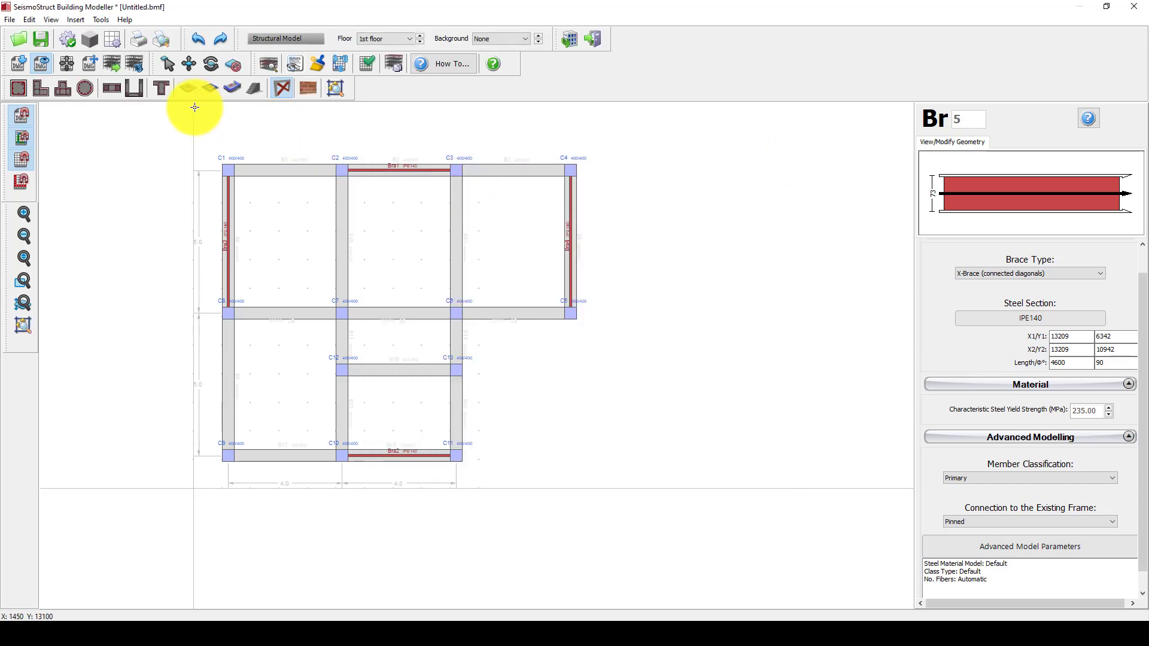
Insert 150 mm high slabs in the three upper bays, the lower-left bay and the bay between beams B16 and B18
click(188, 89)
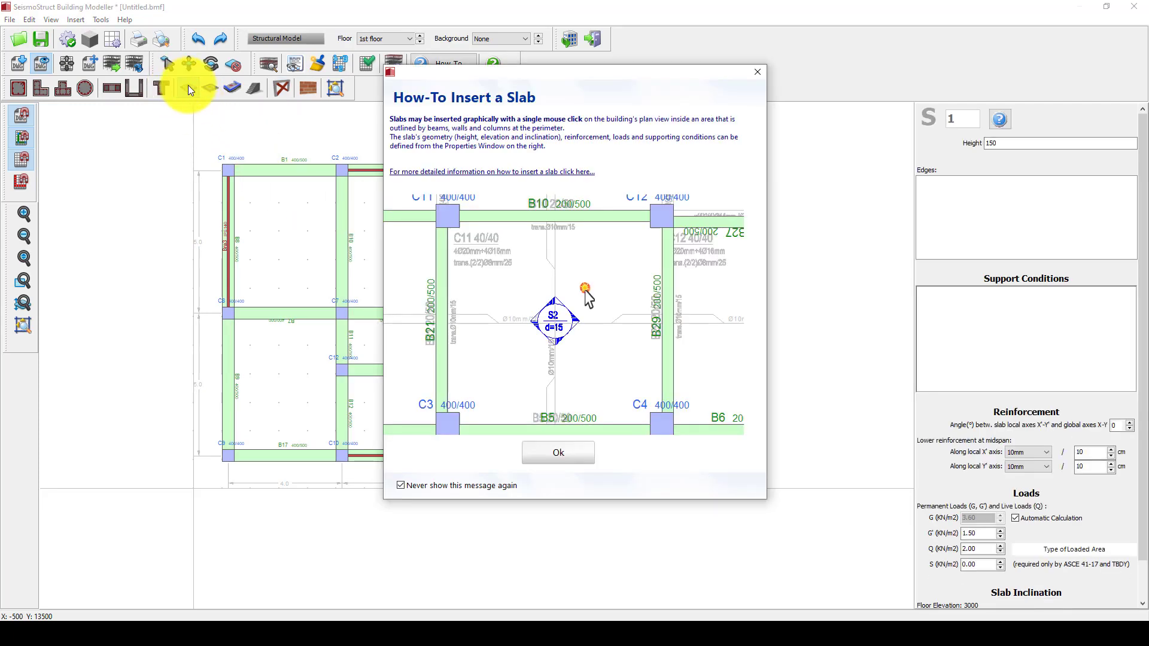
click(552, 458)
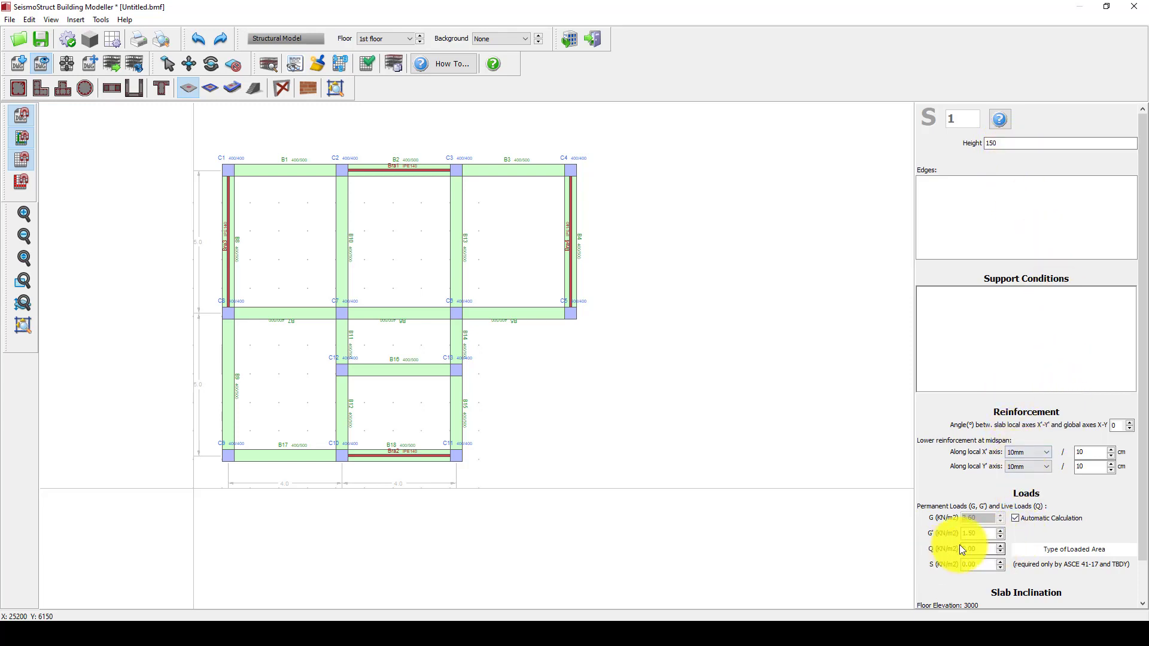
click(297, 225)
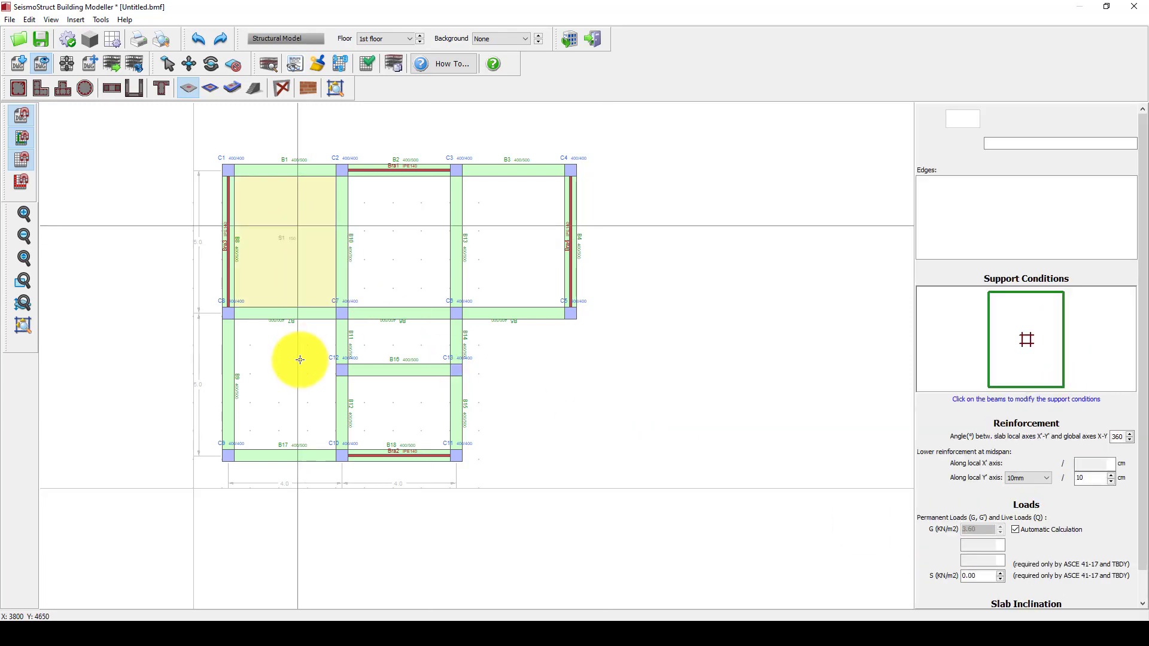
click(300, 359)
click(377, 411)
click(398, 249)
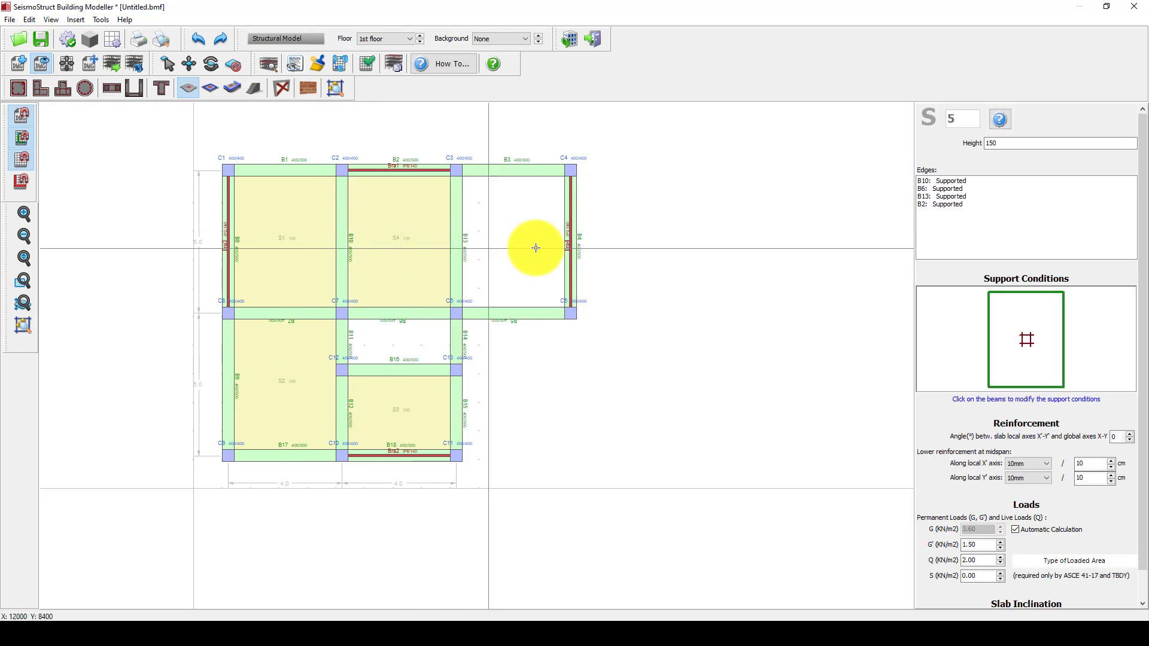
click(531, 246)
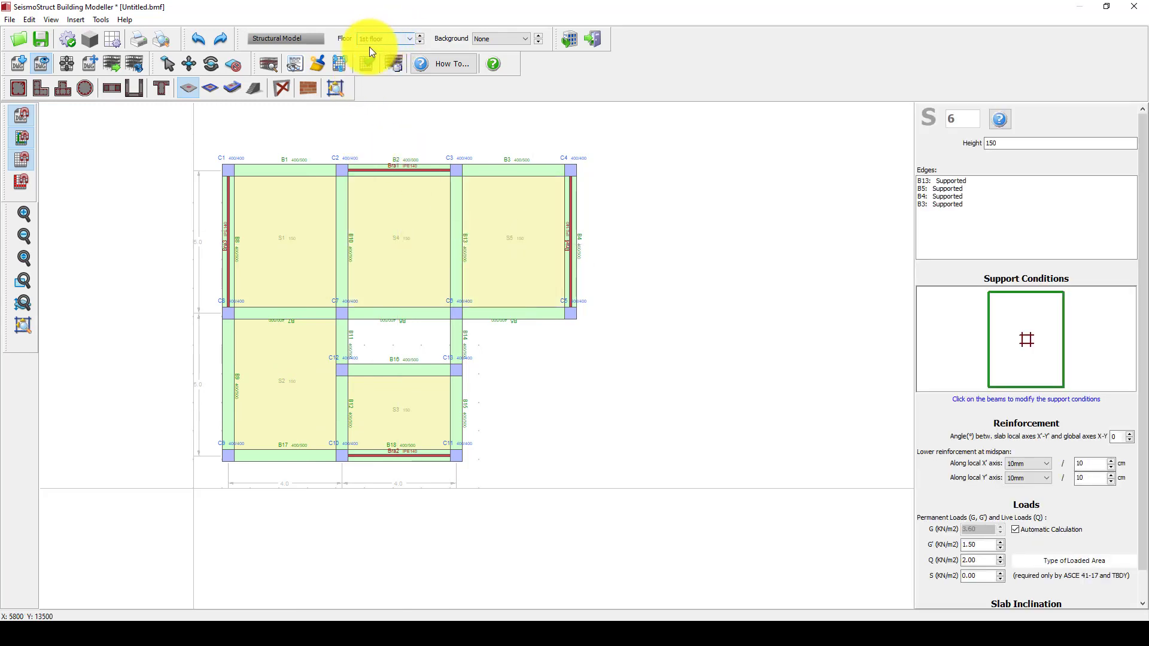
Copy the complete 1st floor to the 2nd floor and to the 3rd floor
click(395, 64)
click(512, 361)
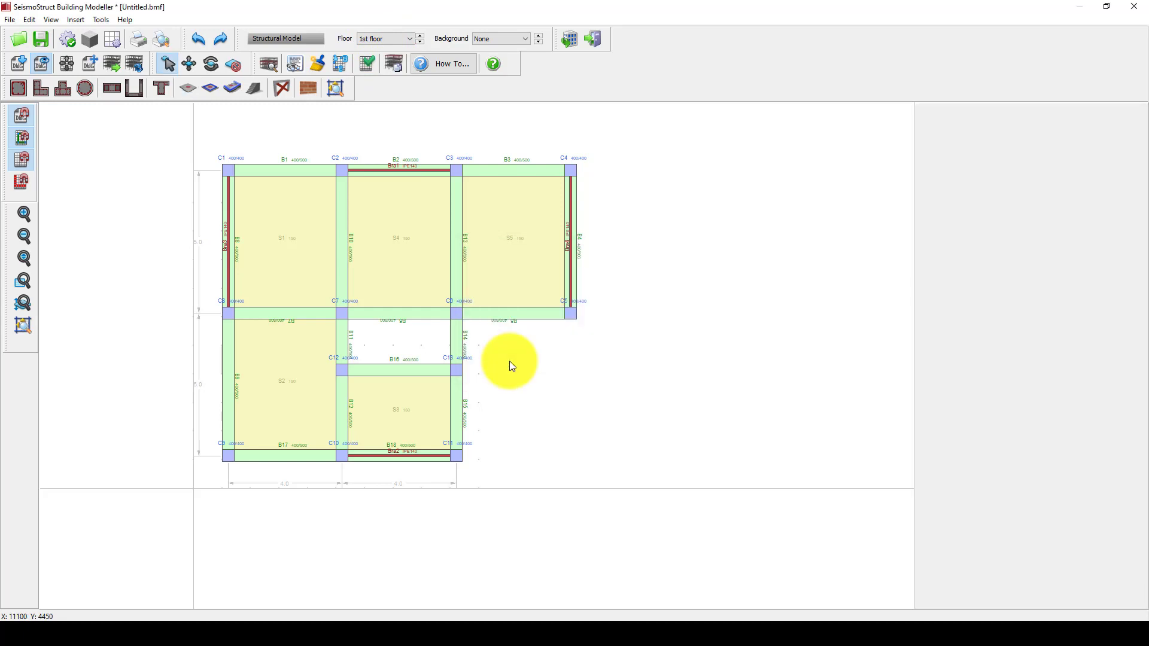
click(375, 40)
click(394, 64)
click(516, 316)
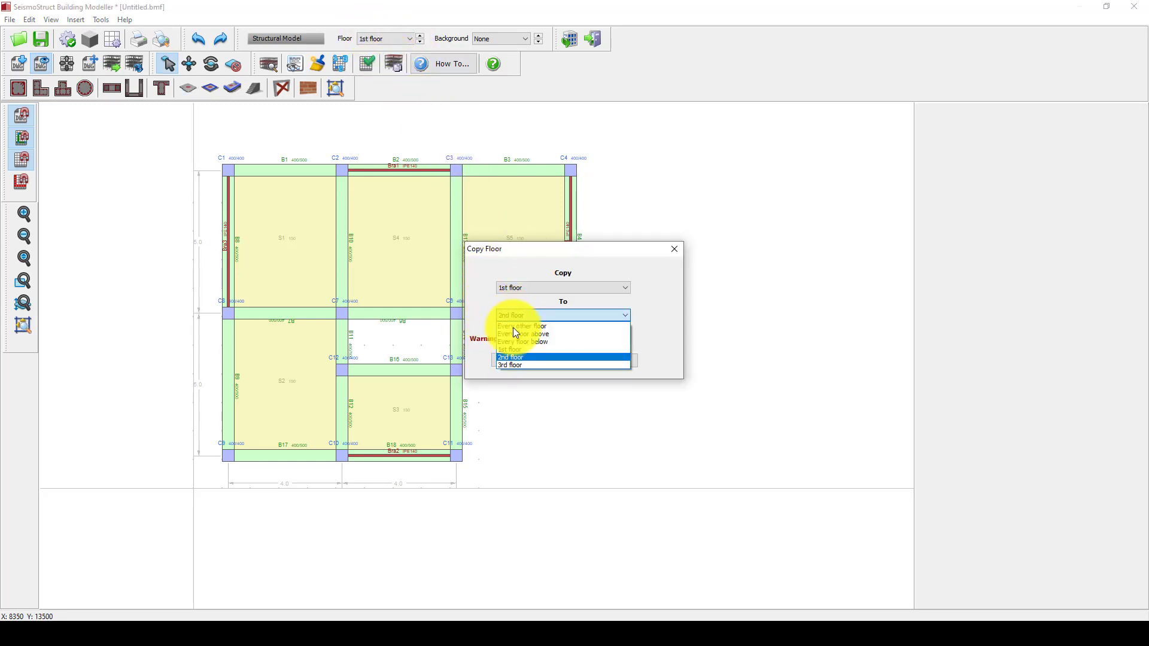
click(514, 365)
click(515, 364)
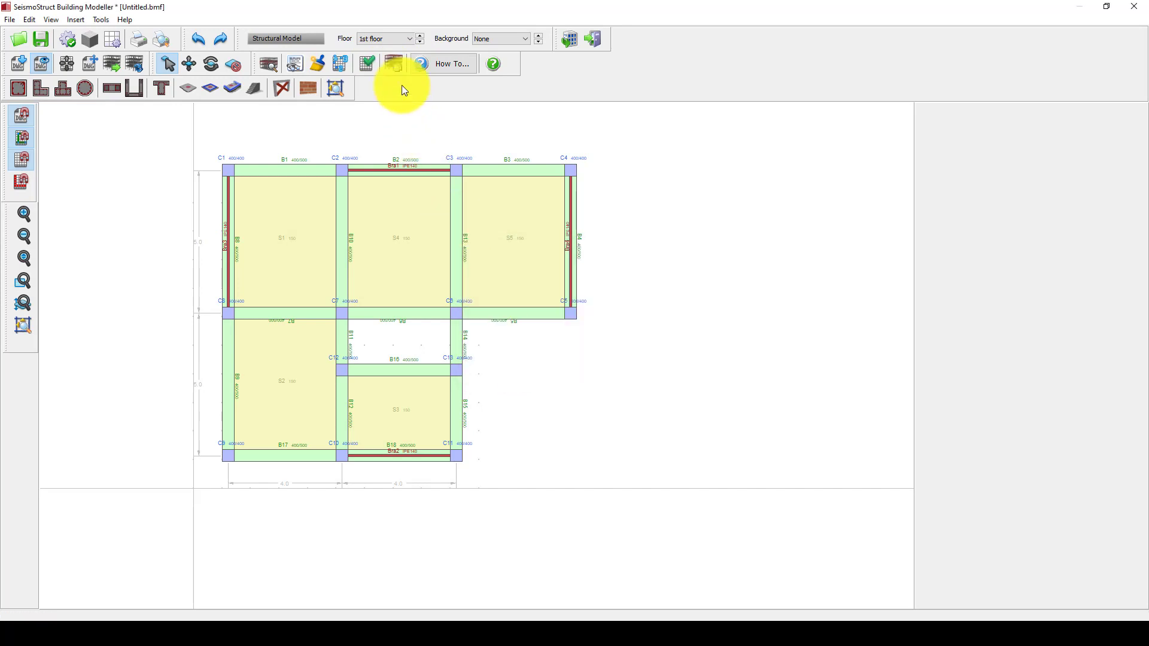
On the 3rd floor, insert a 150 mm high slab in the small bay bounded by beams B6, B11, B14 and B16
click(393, 38)
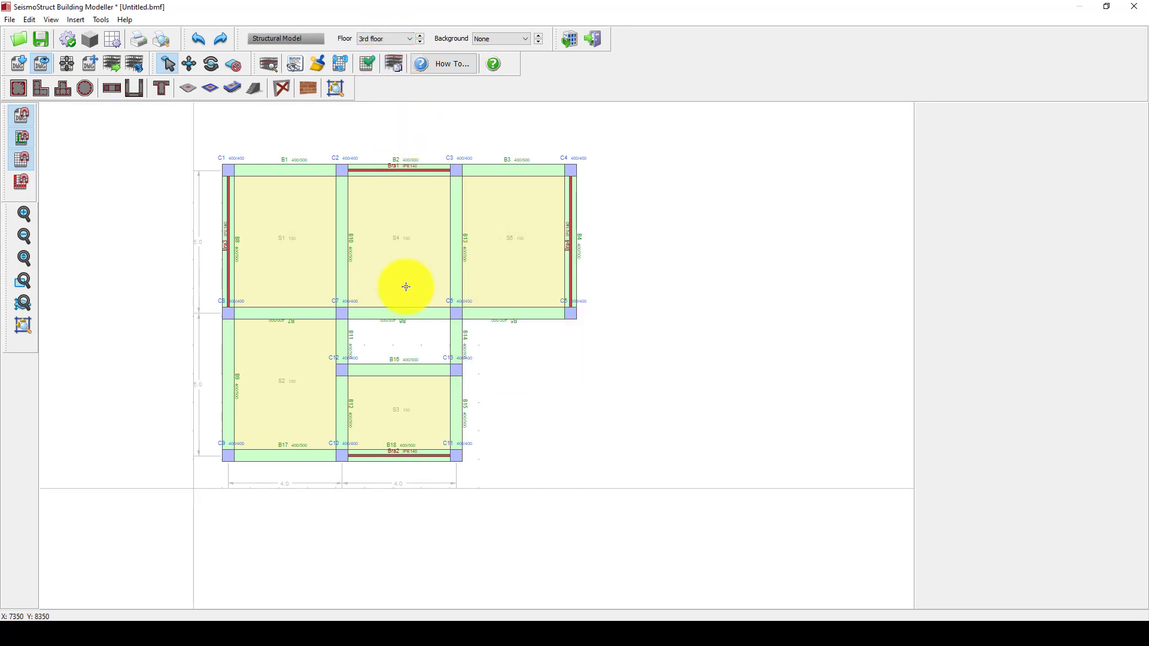
click(187, 89)
click(390, 353)
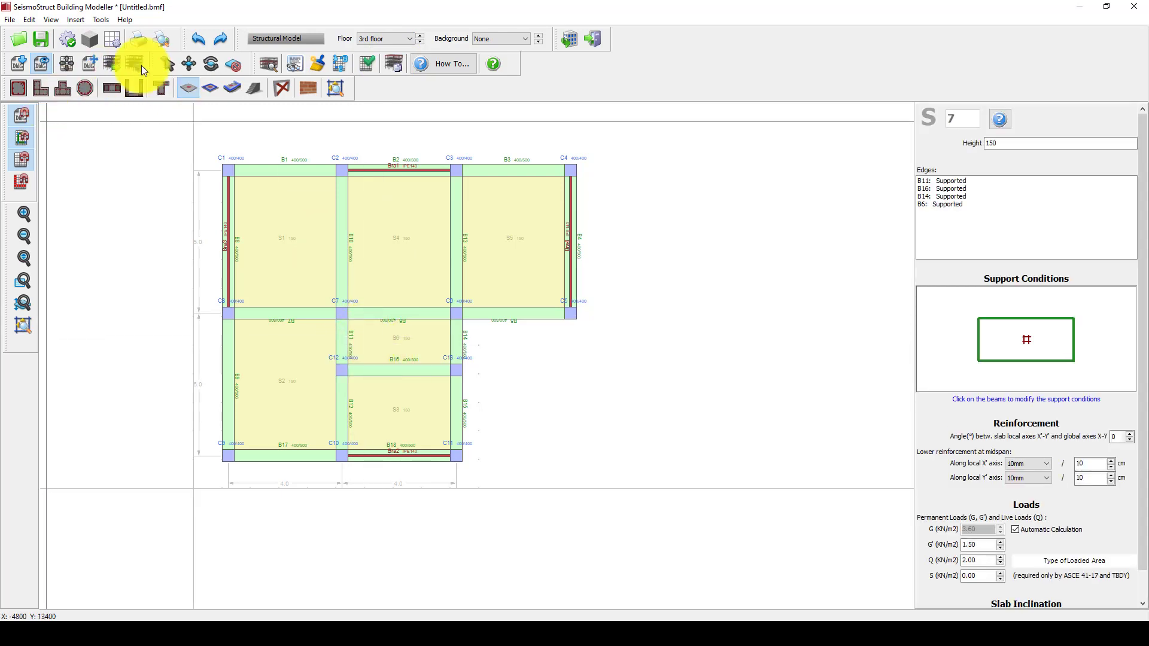
Inspect the 3rd floor's slabs and braces in the storey's 3D view from several angles
click(270, 64)
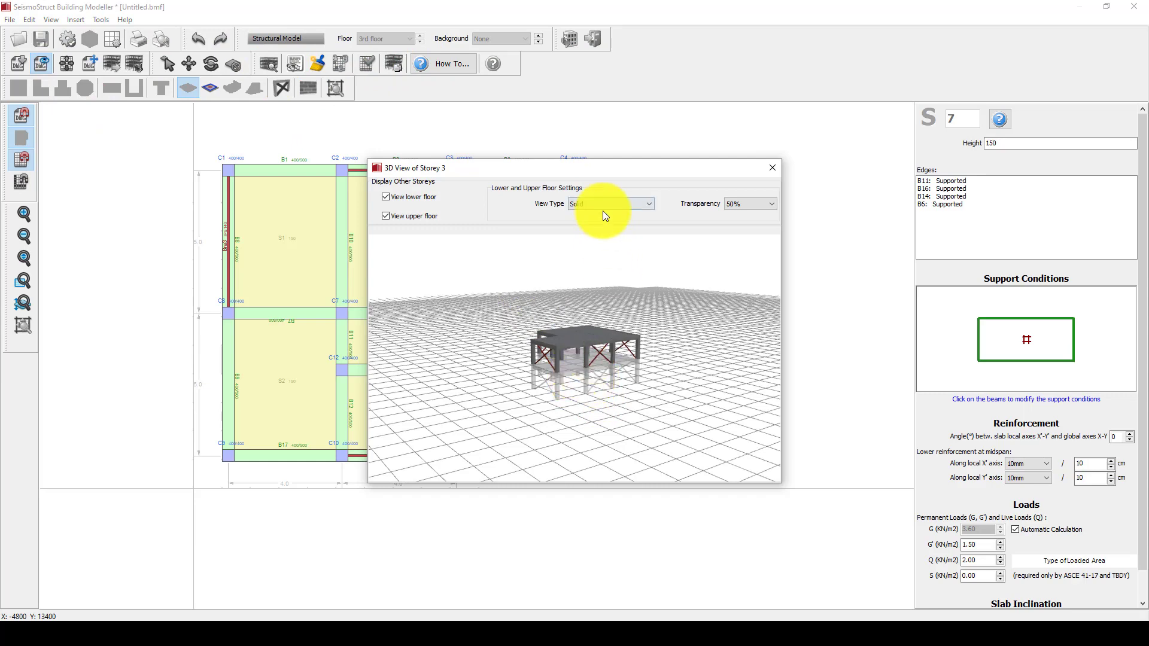
drag(605, 388, 652, 428)
scroll(580, 385, up, 3)
drag(580, 385, 562, 344)
scroll(583, 362, up, 2)
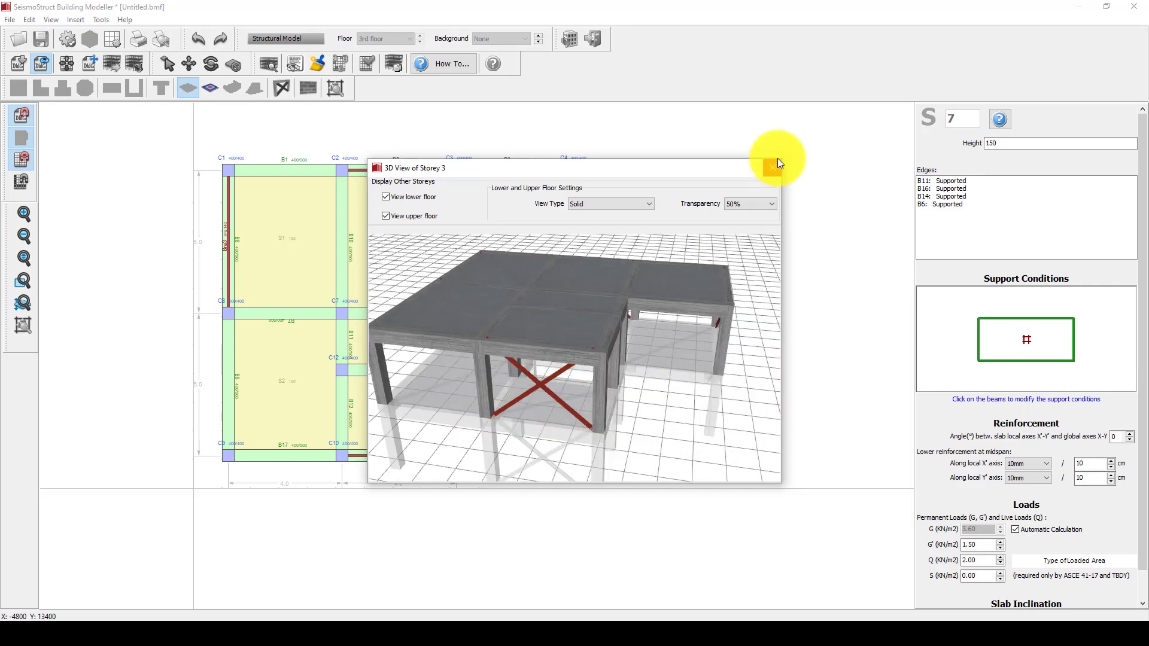
click(778, 164)
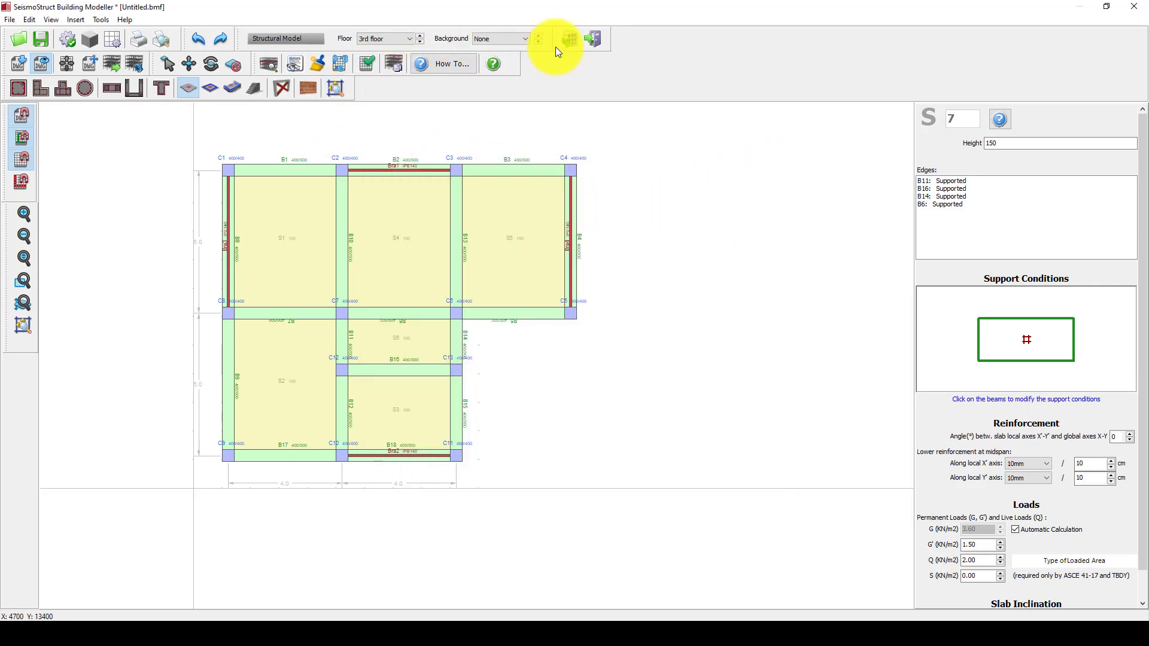
Create the SeismoStruct project from the building model, saving the model as EXBracedFrame in the Steel-Frame folder
click(568, 44)
click(566, 333)
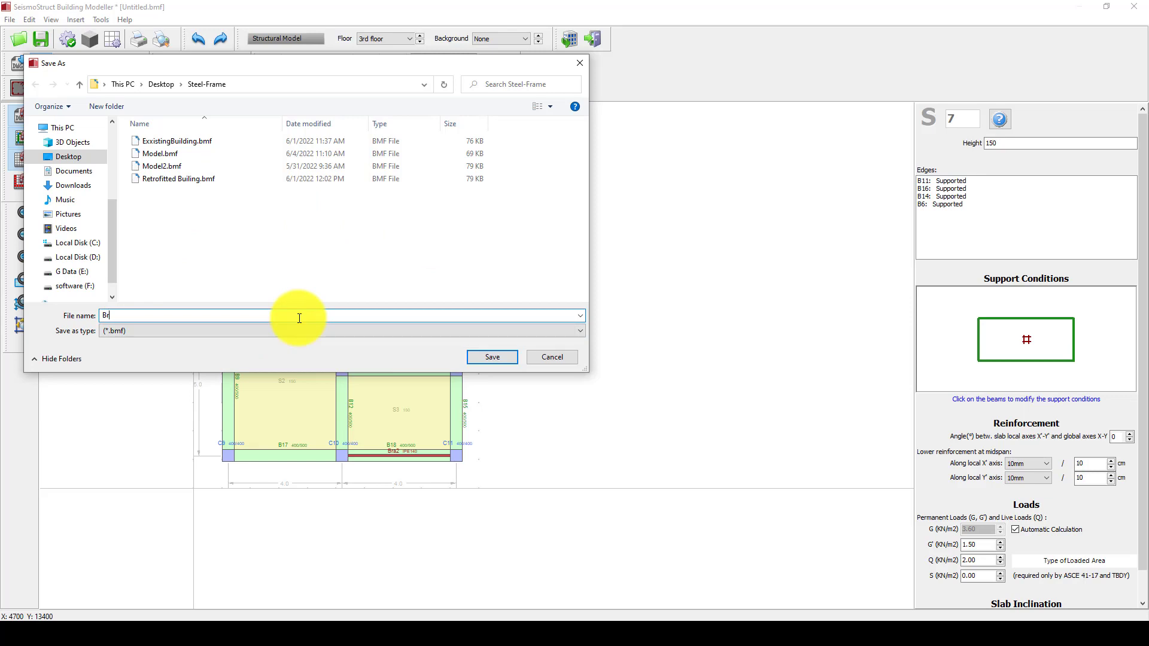
text(EX)
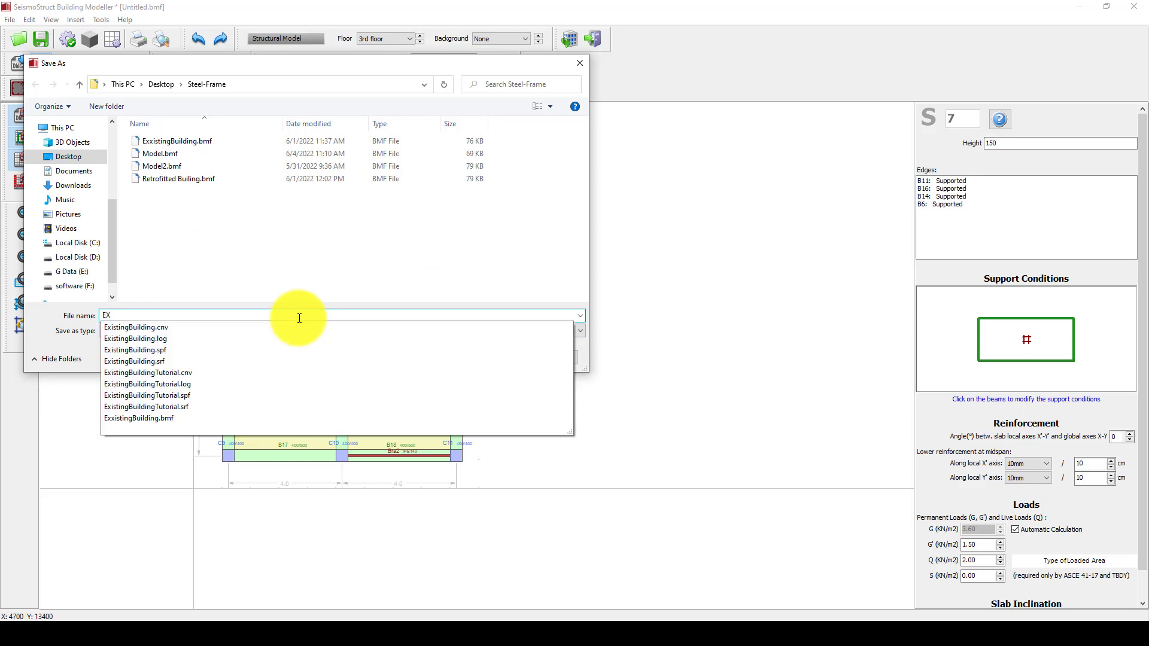
text(Be)
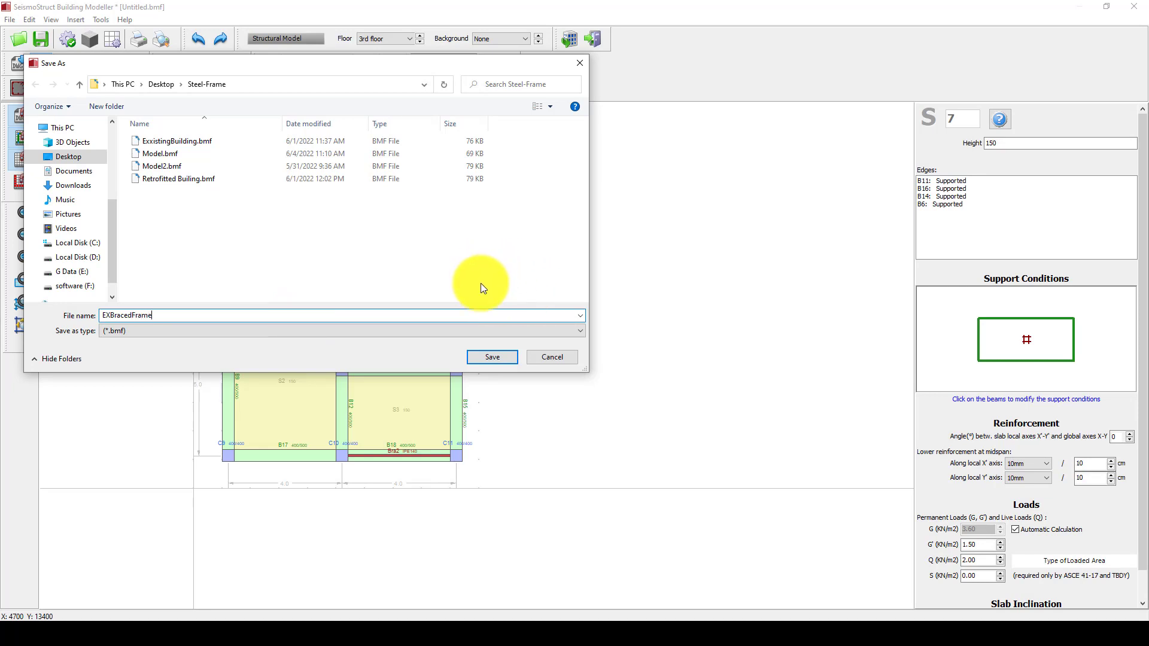
click(491, 353)
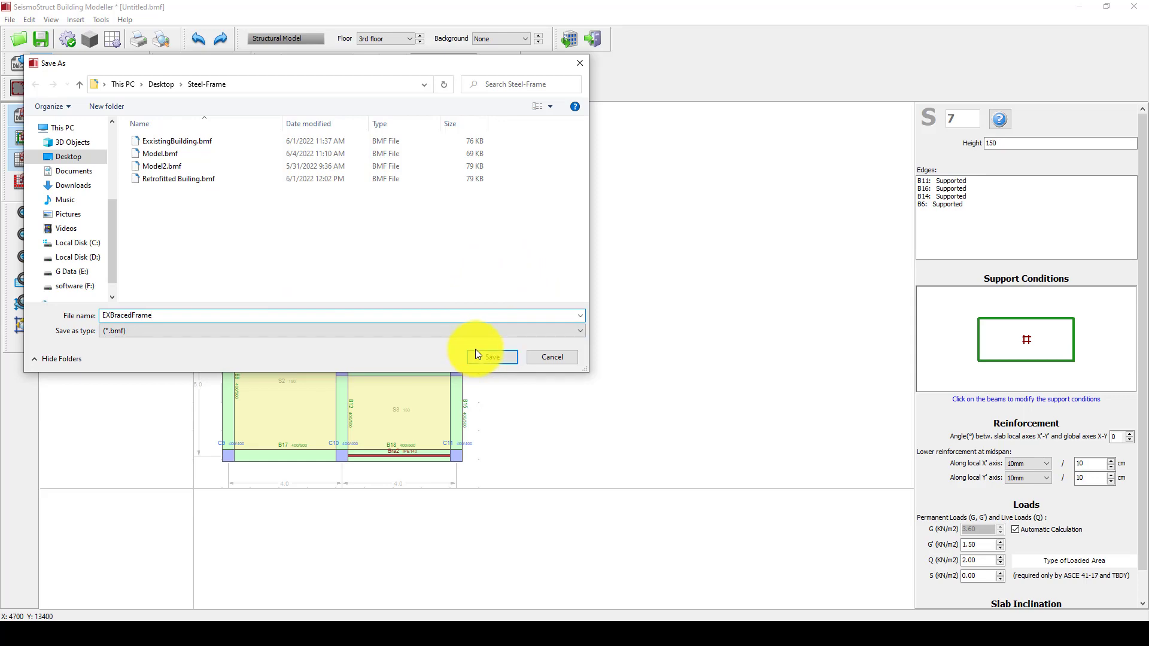
click(480, 358)
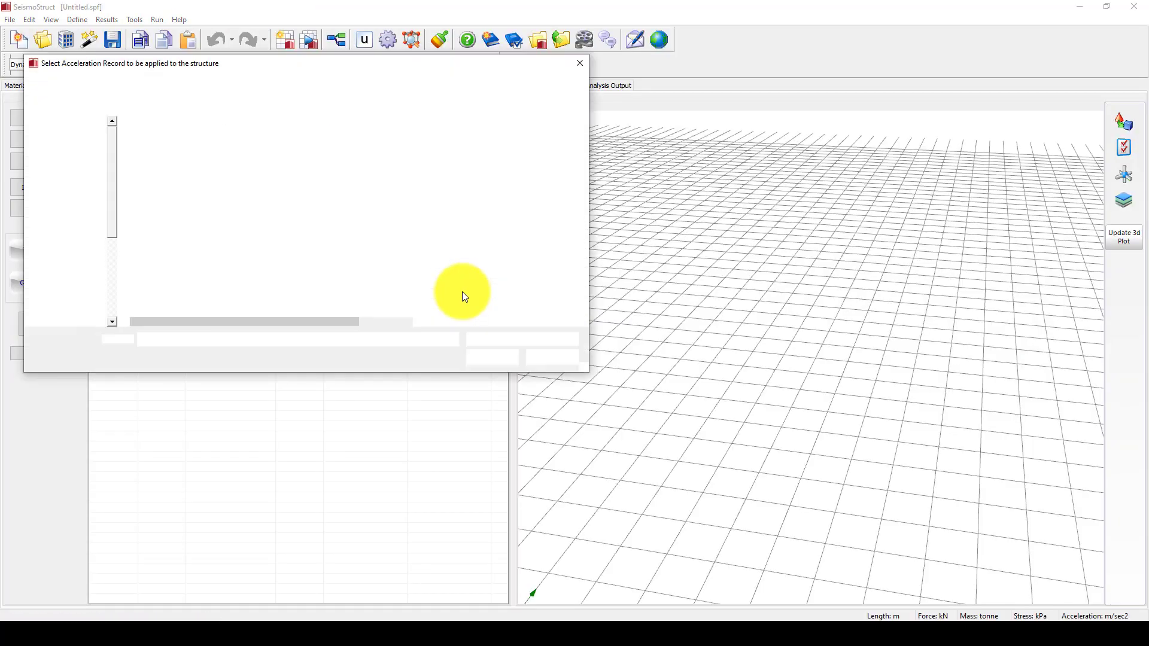
Select Kobe.dat from the Accelerograms folder as the acceleration record for the structure
drag(412, 63, 419, 89)
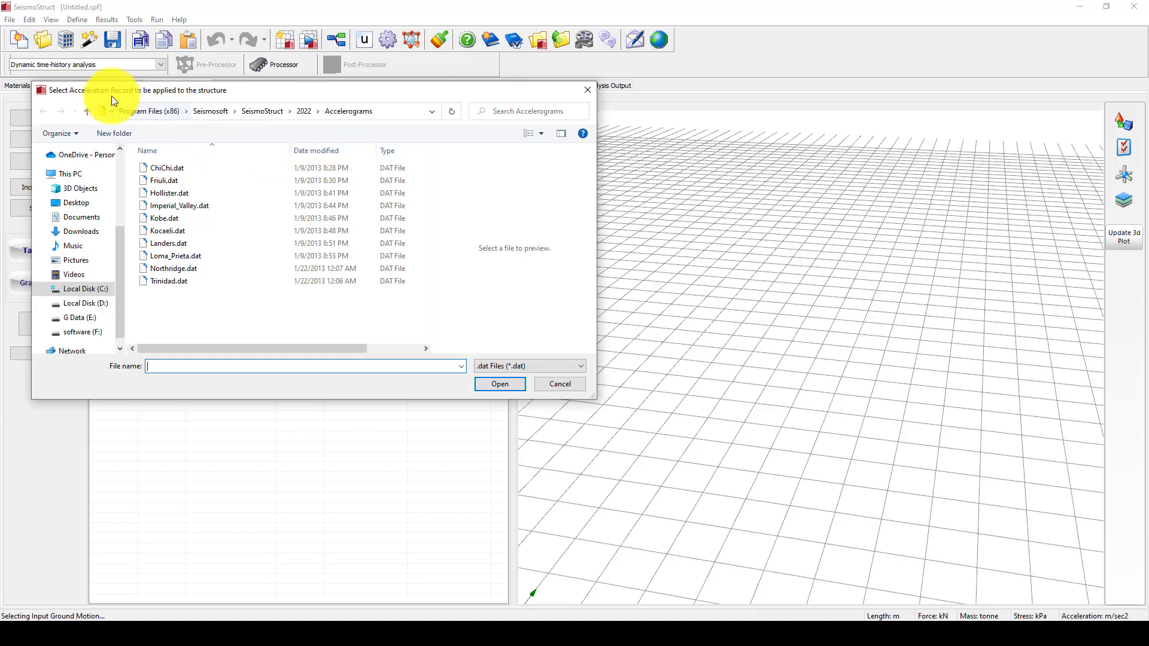
click(192, 218)
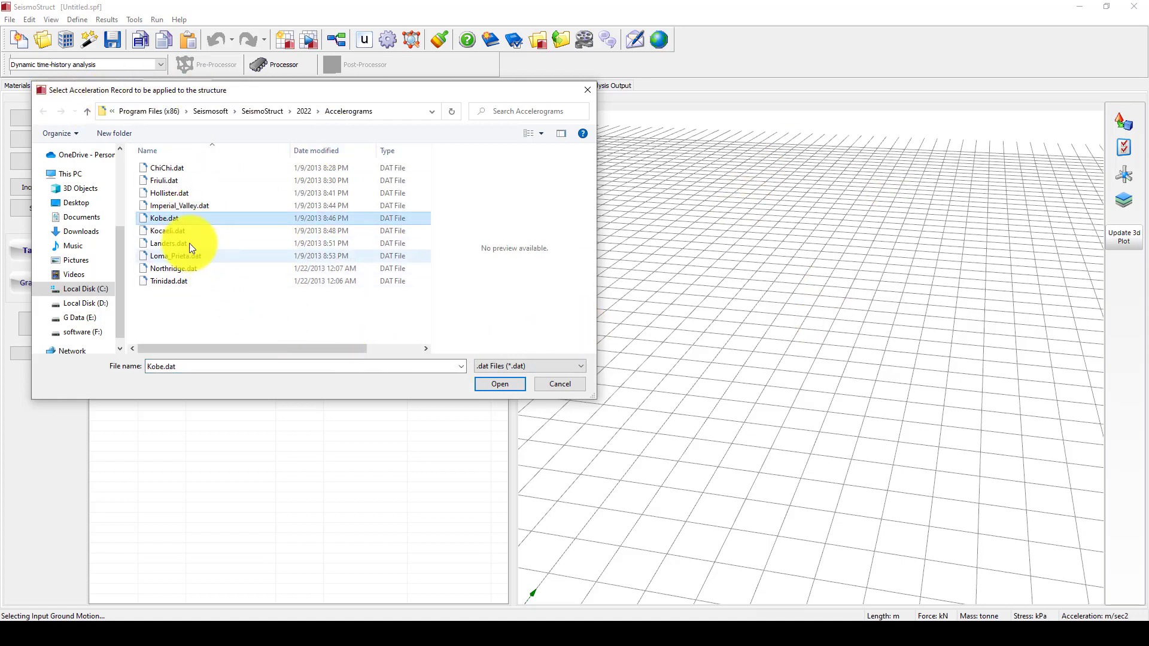
click(489, 383)
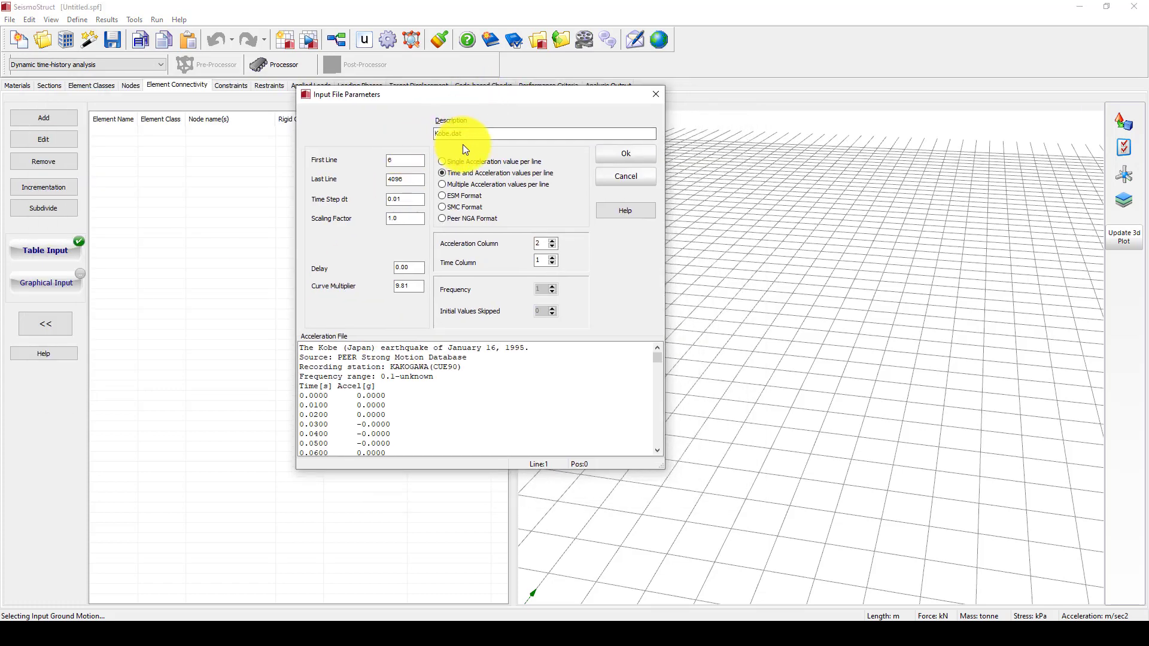
Accept the record's parameters with time and acceleration values per line and curve multiplier 9.81, and confirm the resulting accelerogram
drag(471, 130, 426, 127)
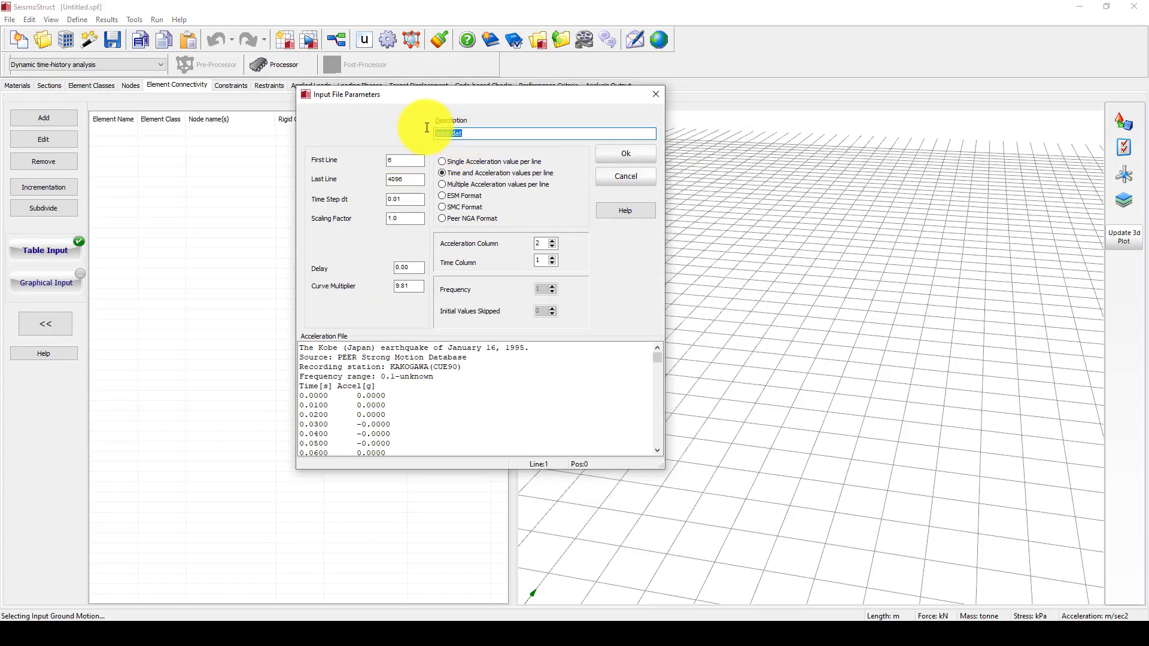
click(302, 396)
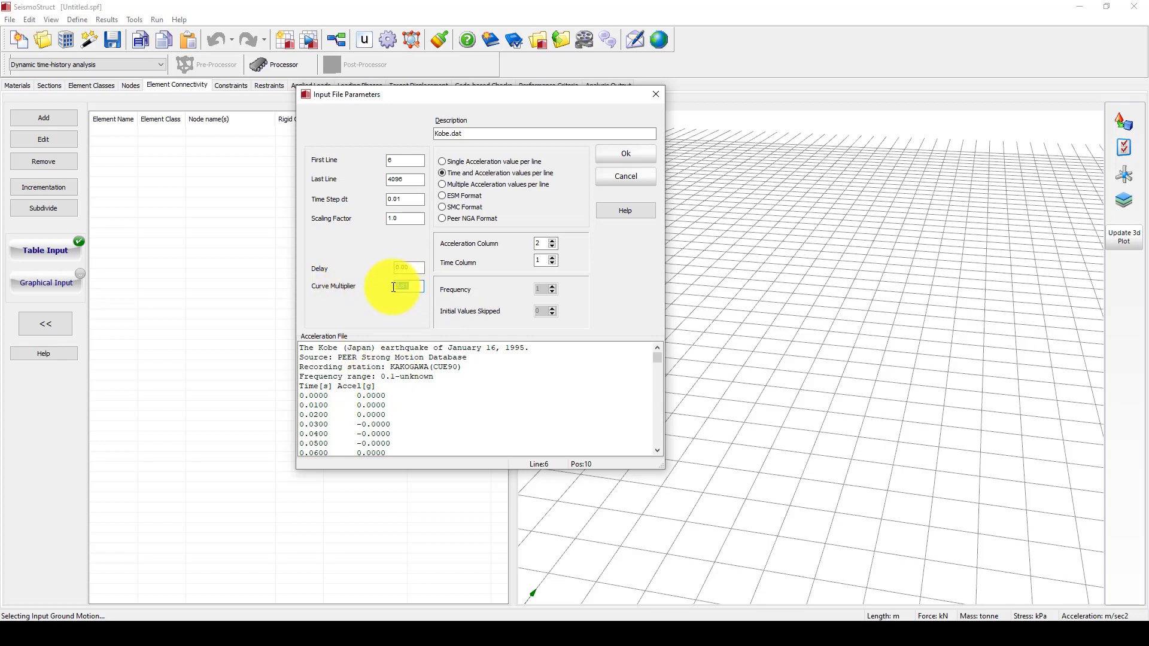
click(621, 154)
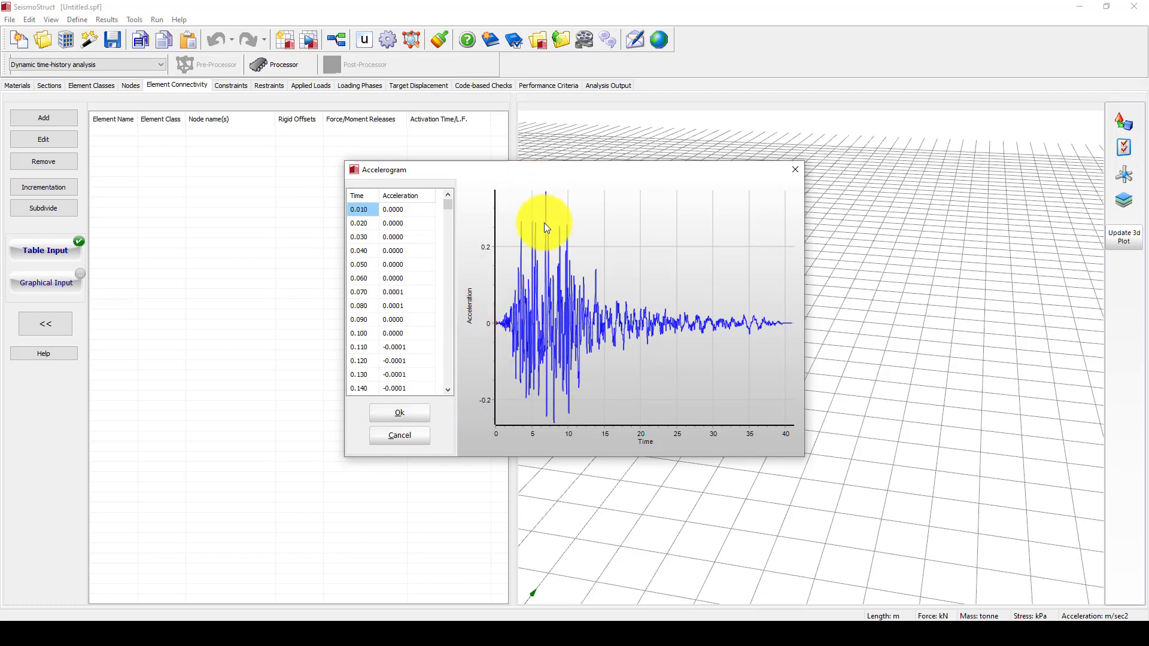
click(406, 415)
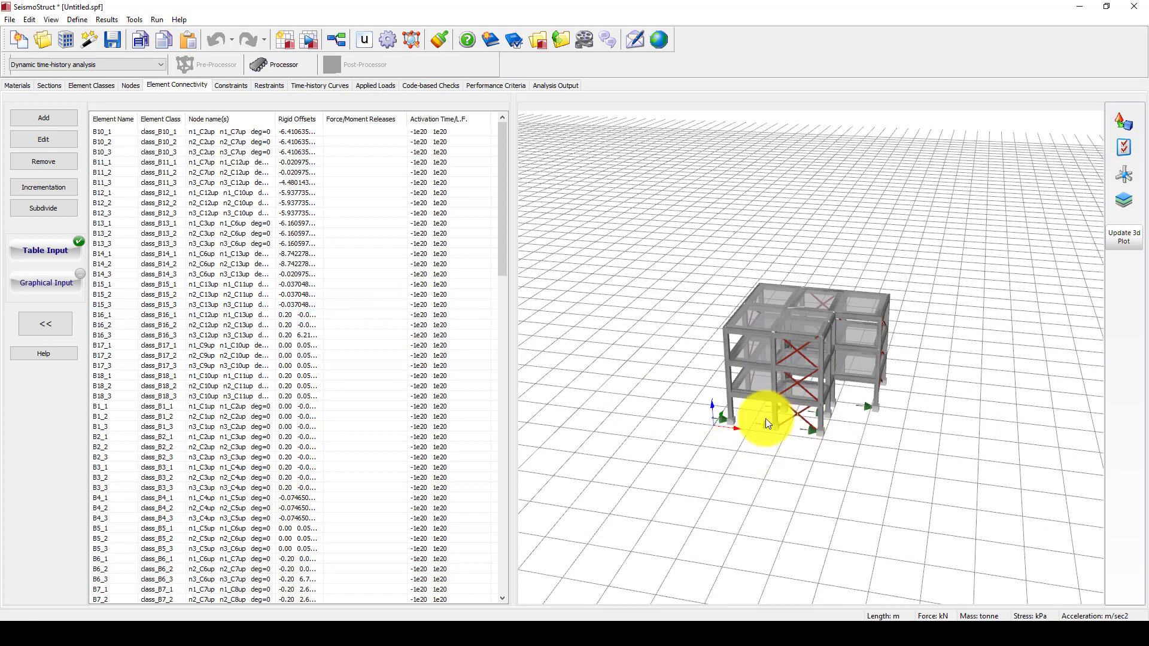
Examine the generated three-storey frame in 3D, including its braces, slabs and the load arrows at the supports
drag(766, 418, 755, 464)
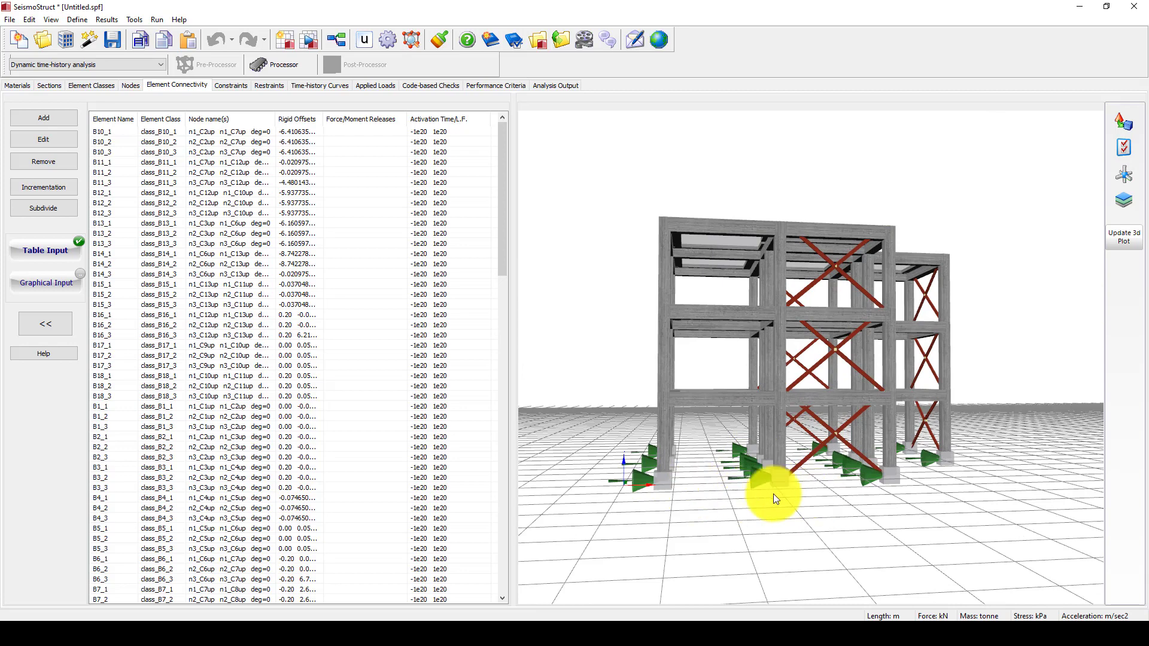
drag(798, 357, 755, 301)
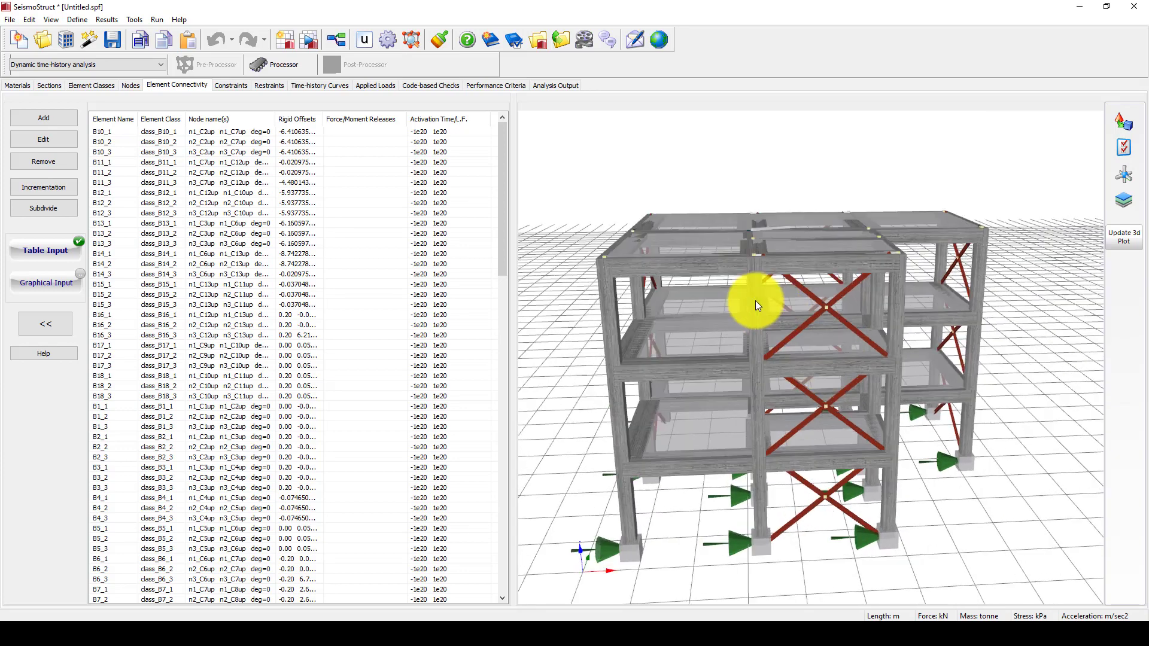
drag(711, 224, 773, 214)
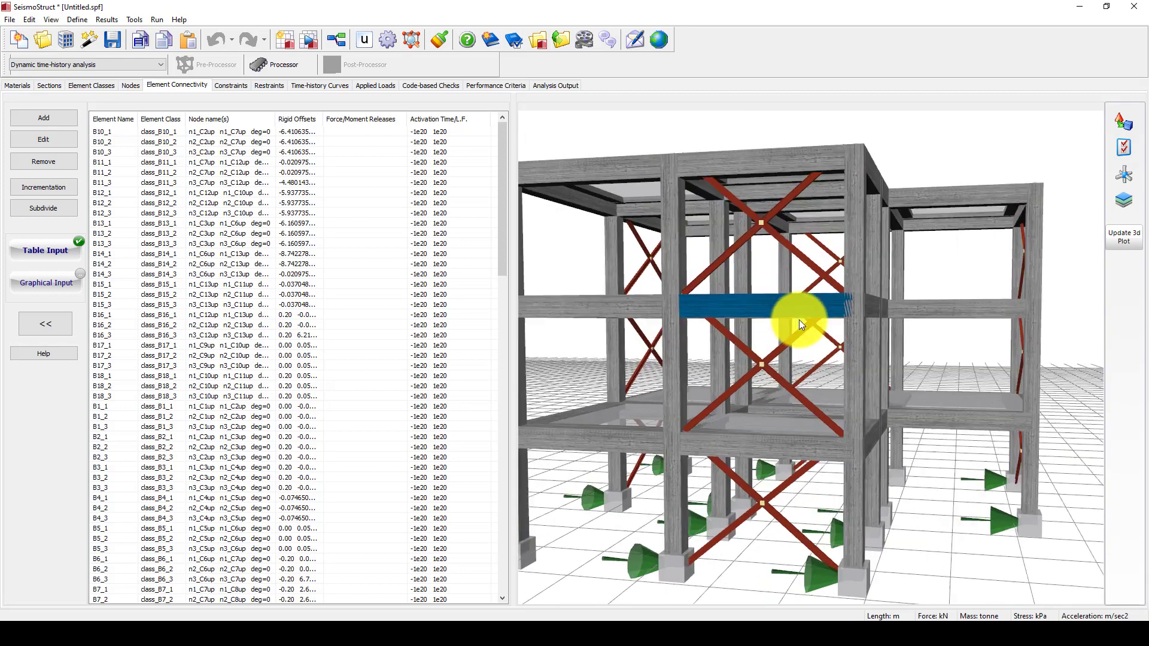
scroll(799, 319, down, 5)
Review the structural node coordinates and the dynamic time-history loads applied at the base nodes
click(130, 85)
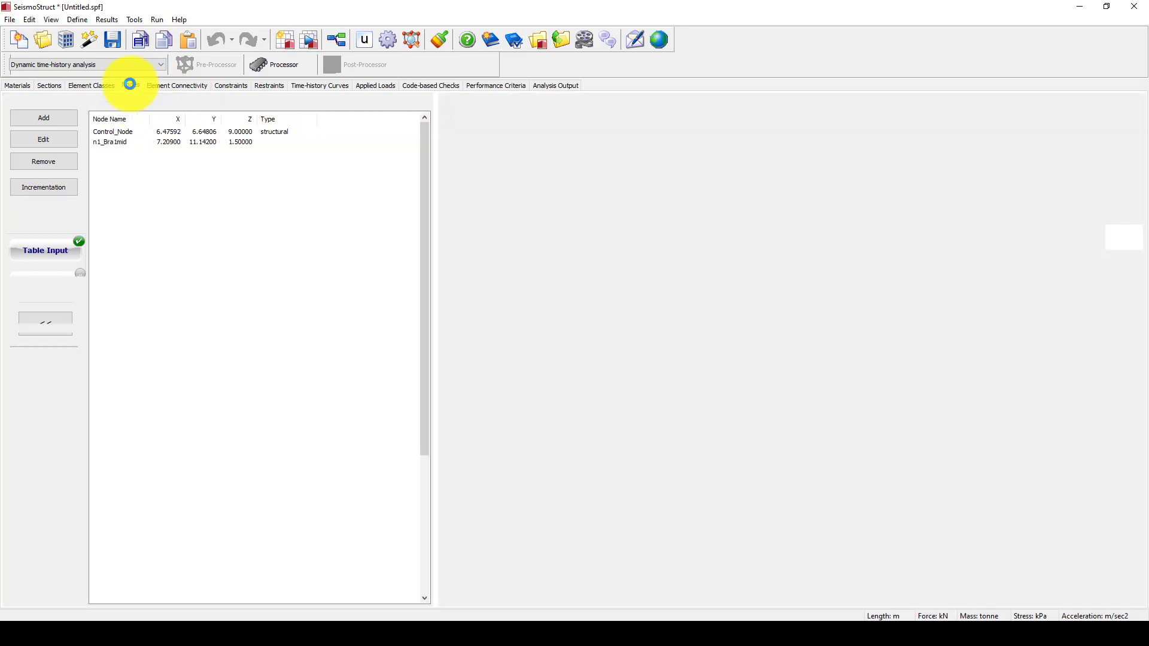
click(172, 174)
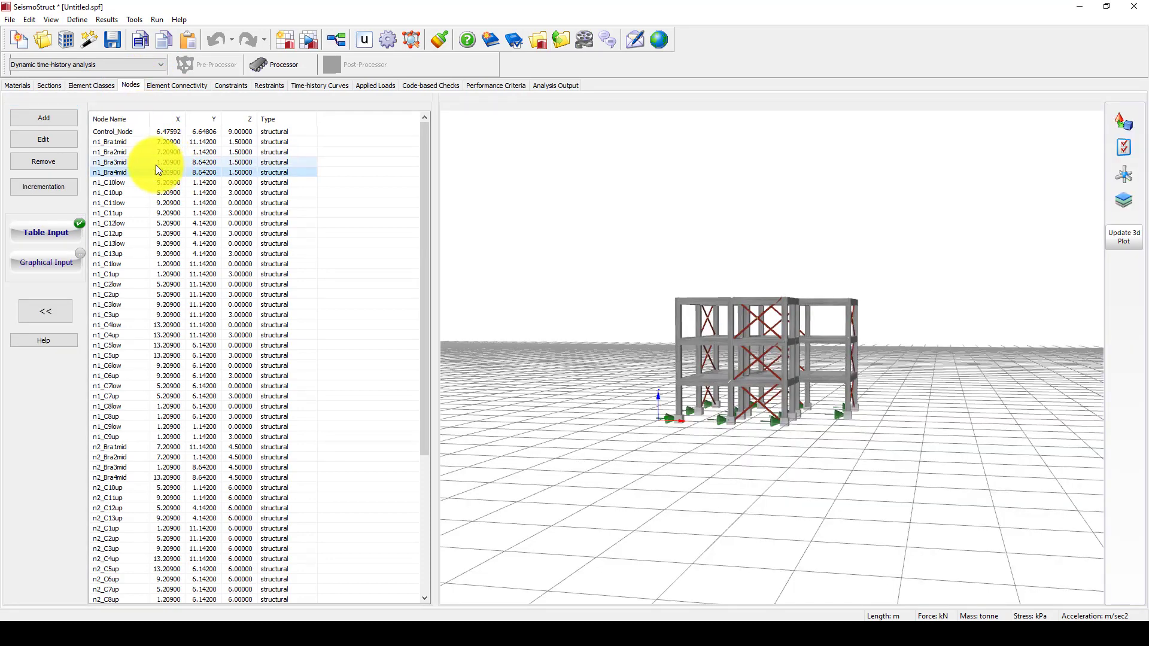
scroll(177, 233, down, 6)
click(189, 275)
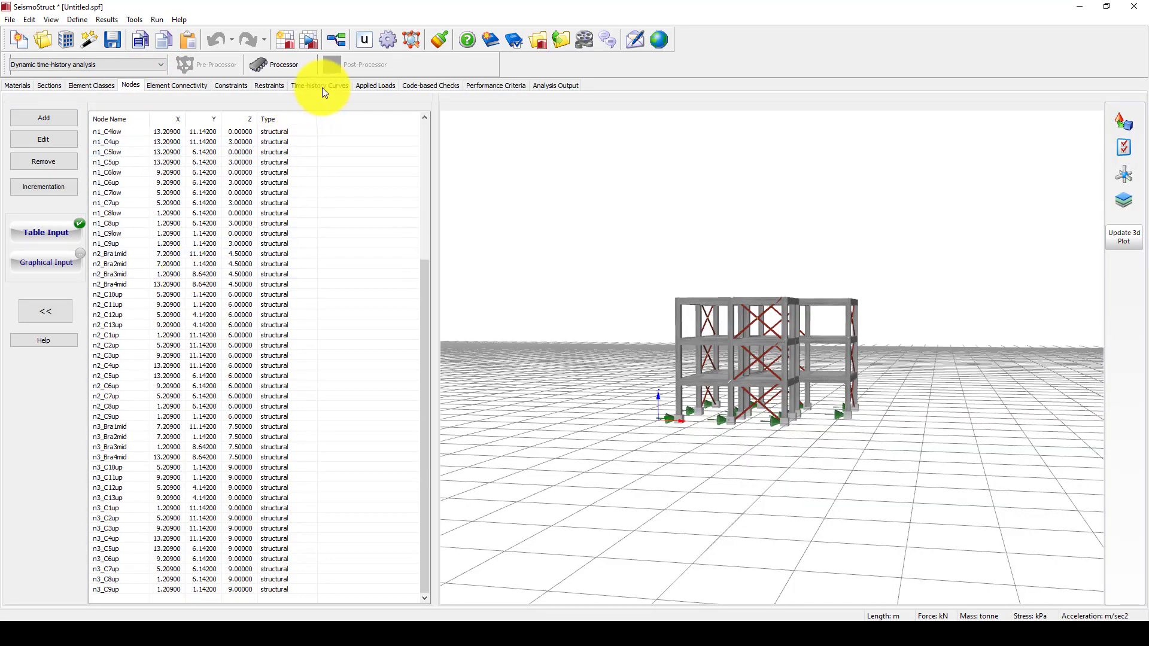
click(386, 86)
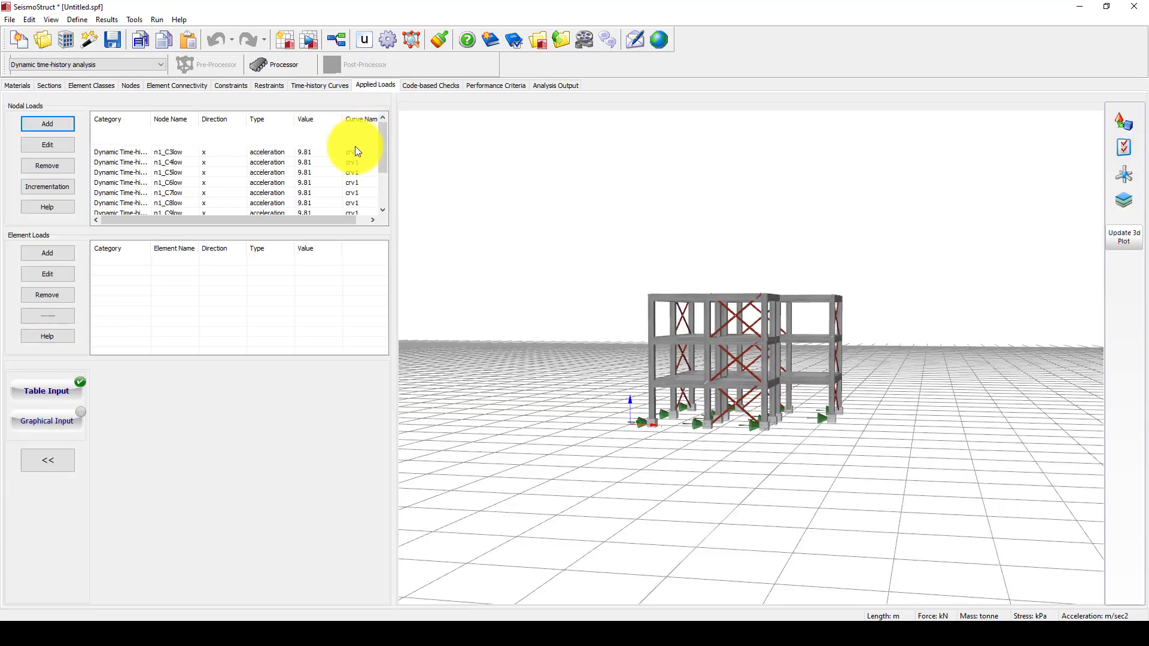
scroll(251, 173, down, 2)
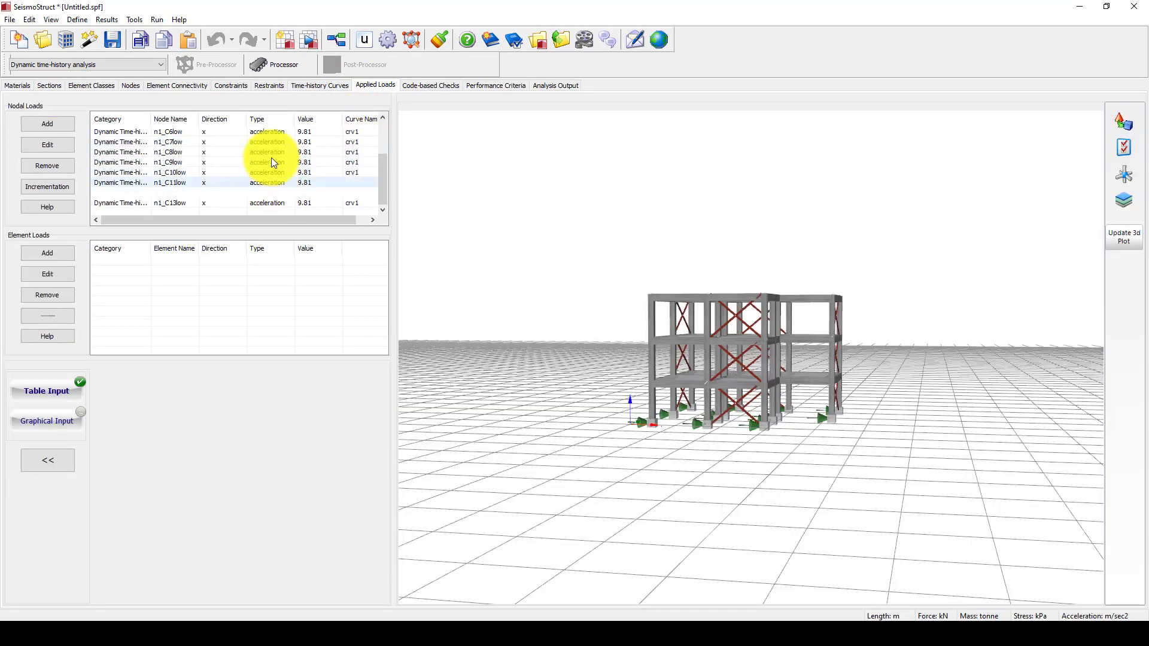
Review the Kobe.dat time-history curve values and plot, the time-history stage, and the nodal loads that use the curve
click(319, 85)
click(217, 132)
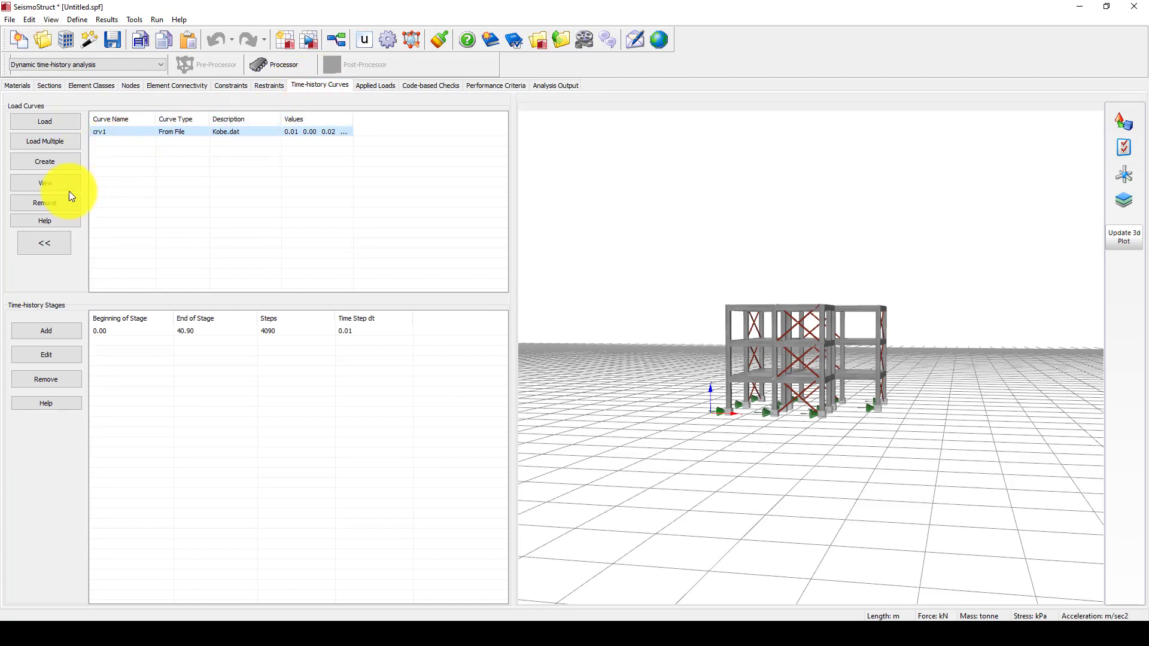
click(50, 184)
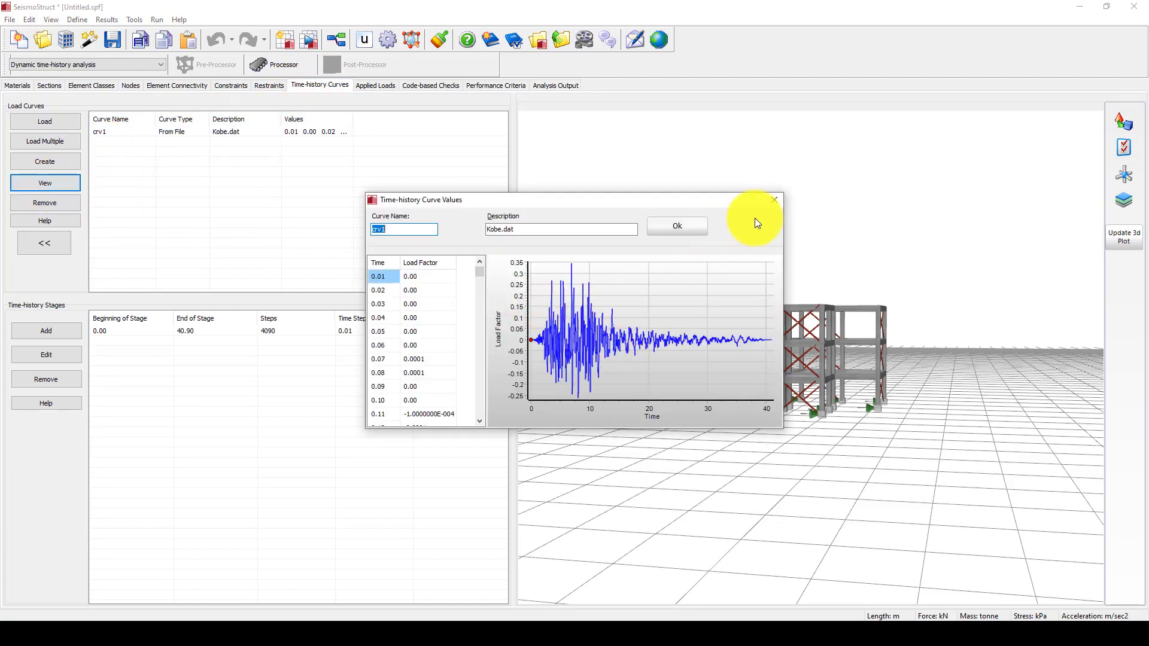
click(774, 200)
click(144, 332)
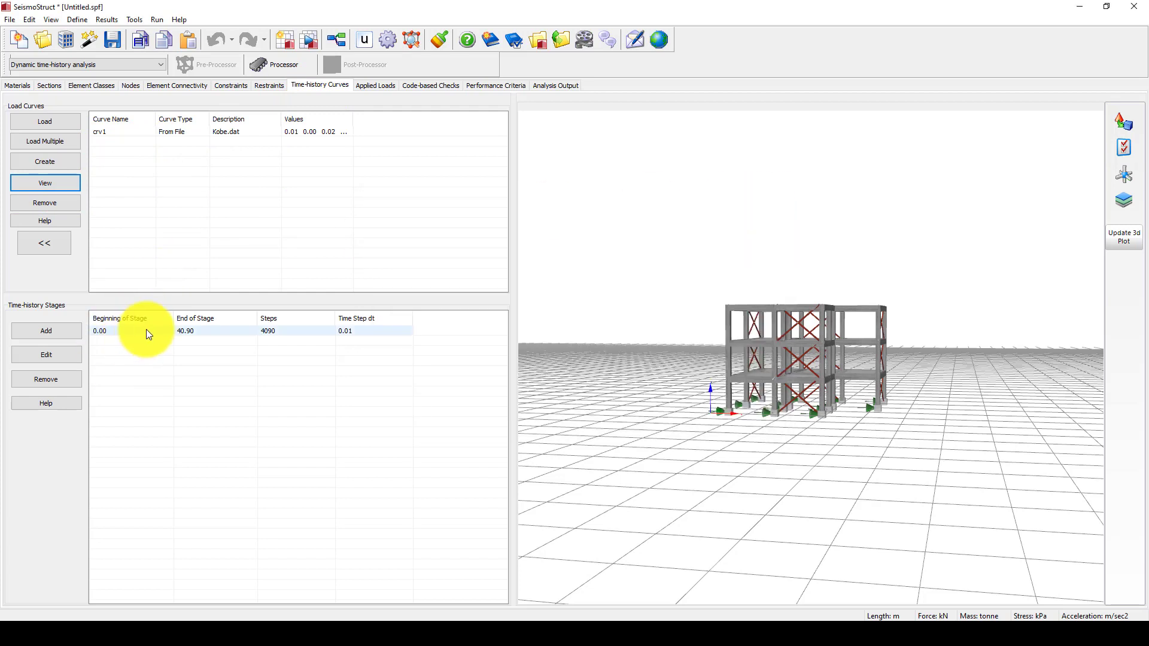
click(146, 329)
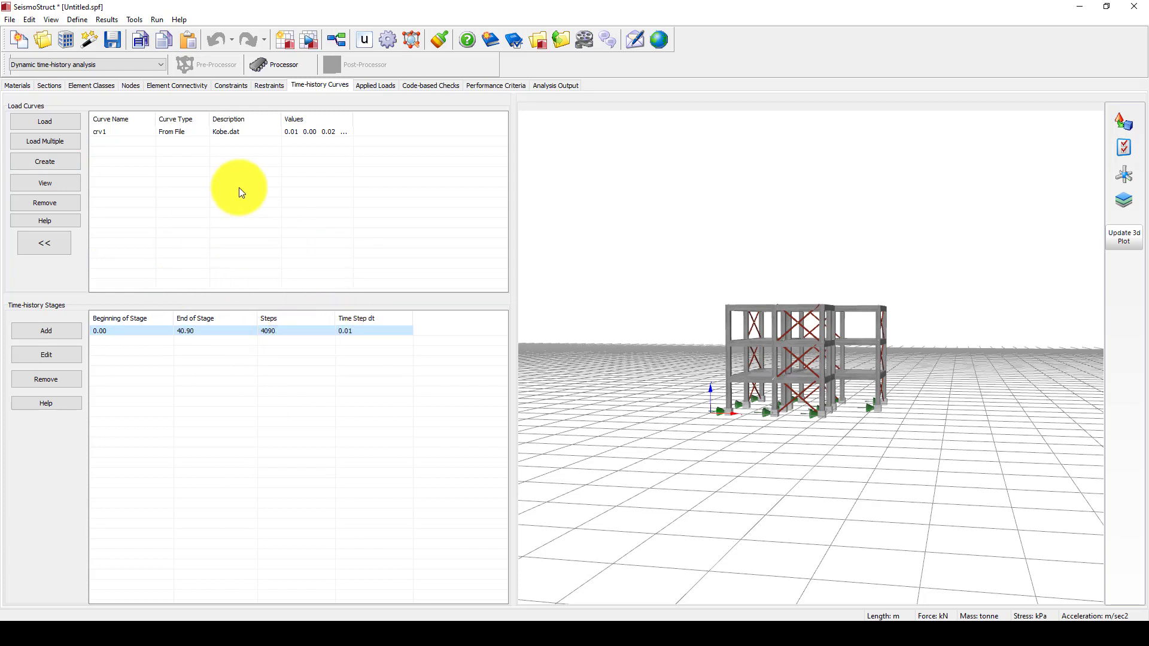
click(170, 131)
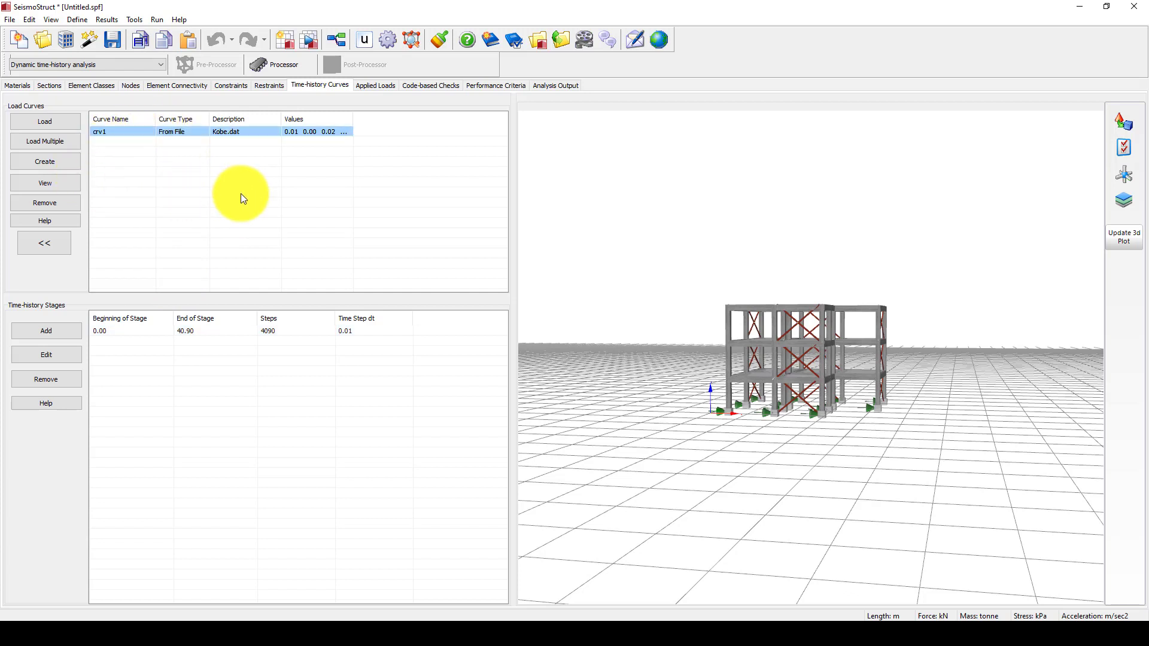
click(389, 86)
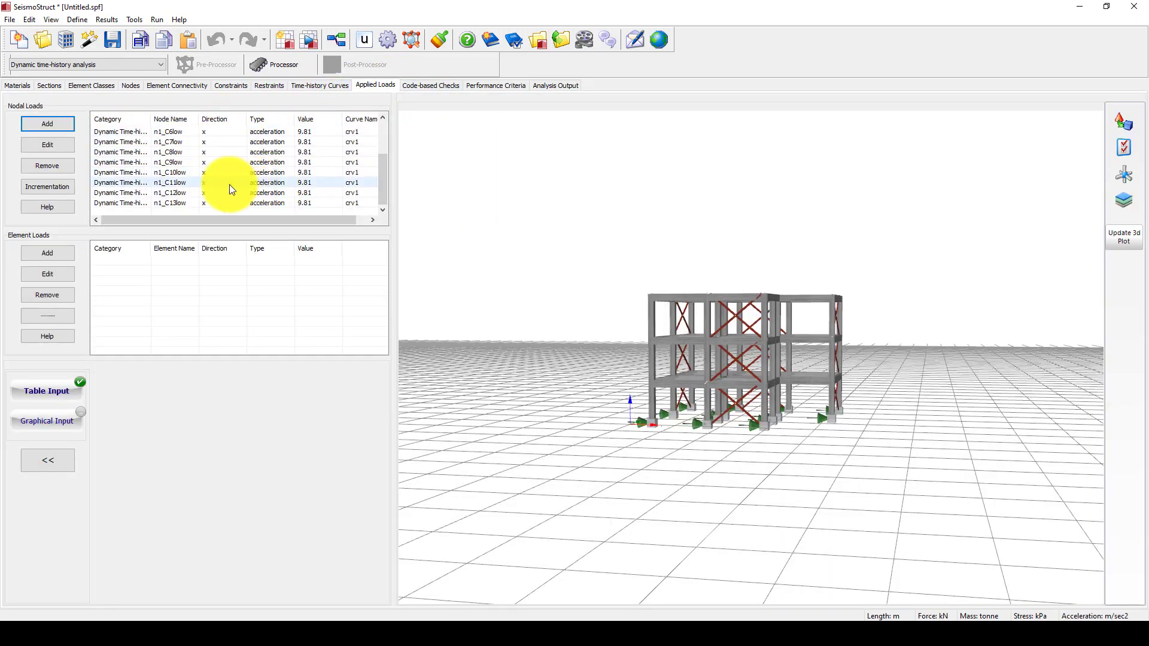
Set the code for the code-based checks to ASCE 41-17 and look through the frame elements' advanced member properties
click(422, 85)
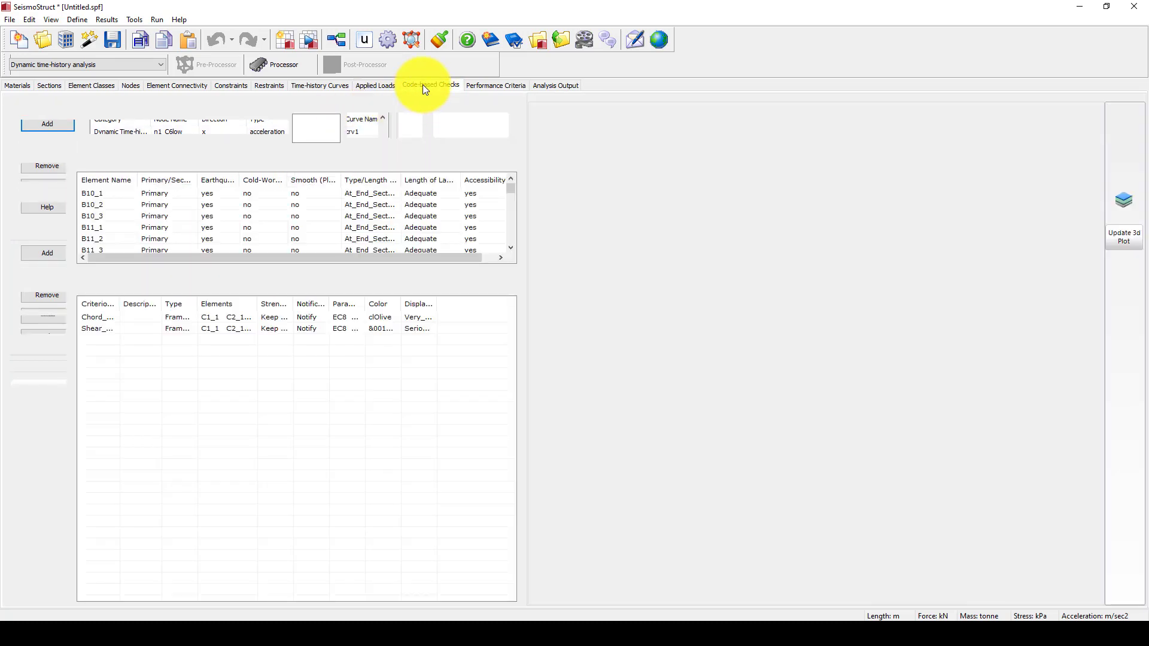
click(175, 127)
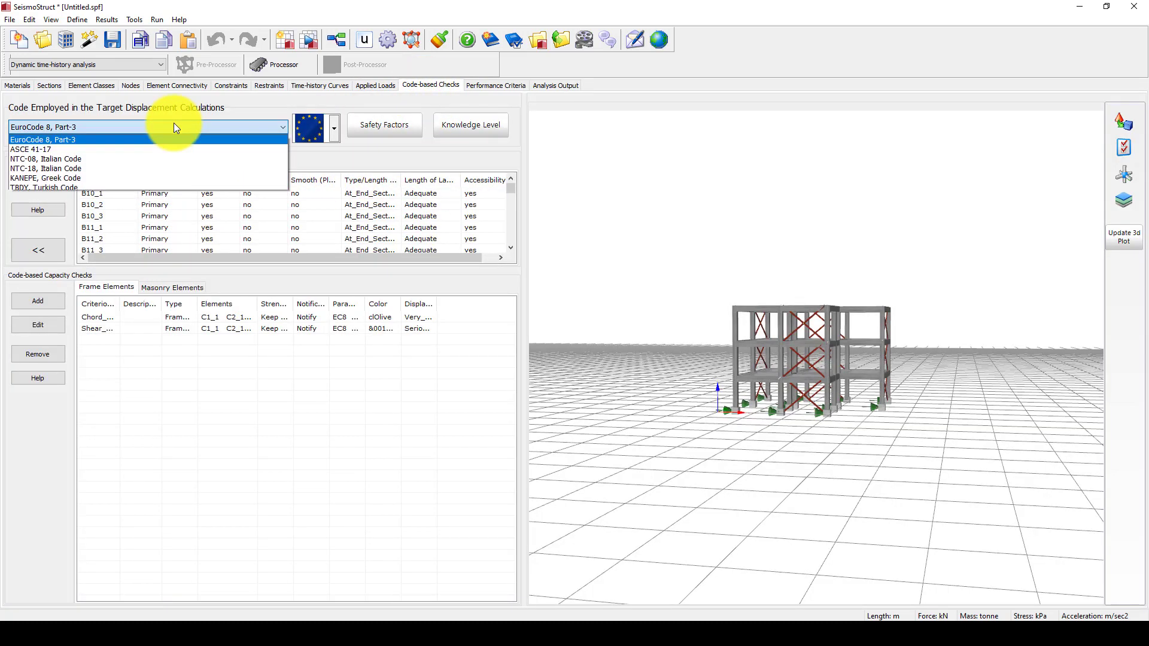
click(168, 123)
click(168, 124)
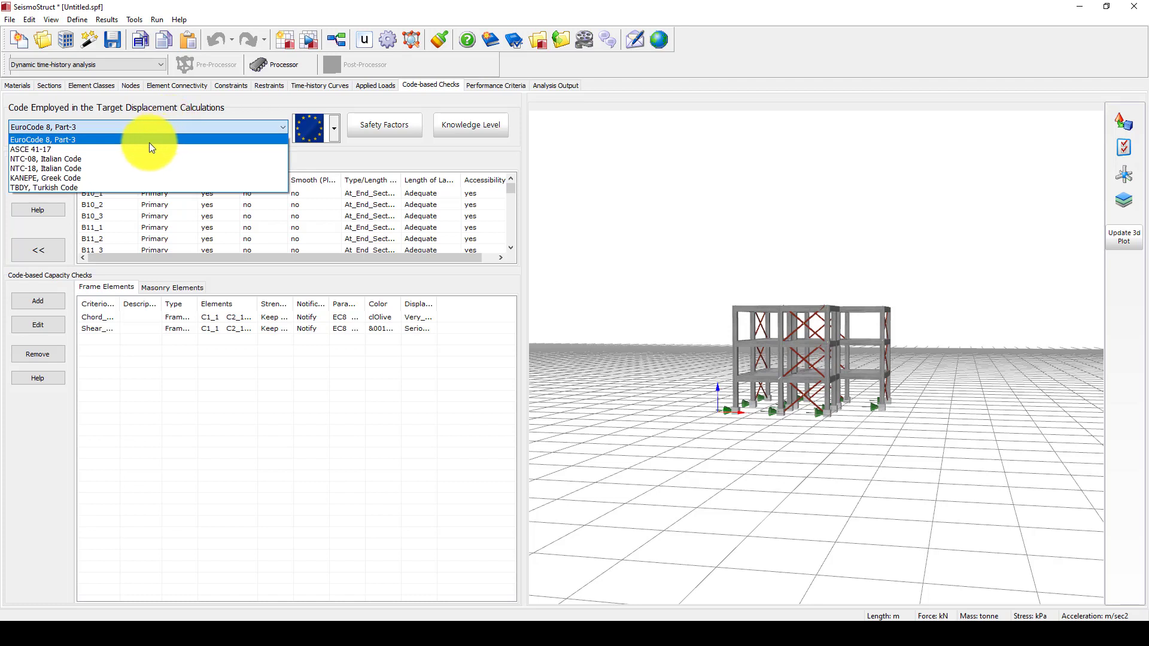
click(134, 149)
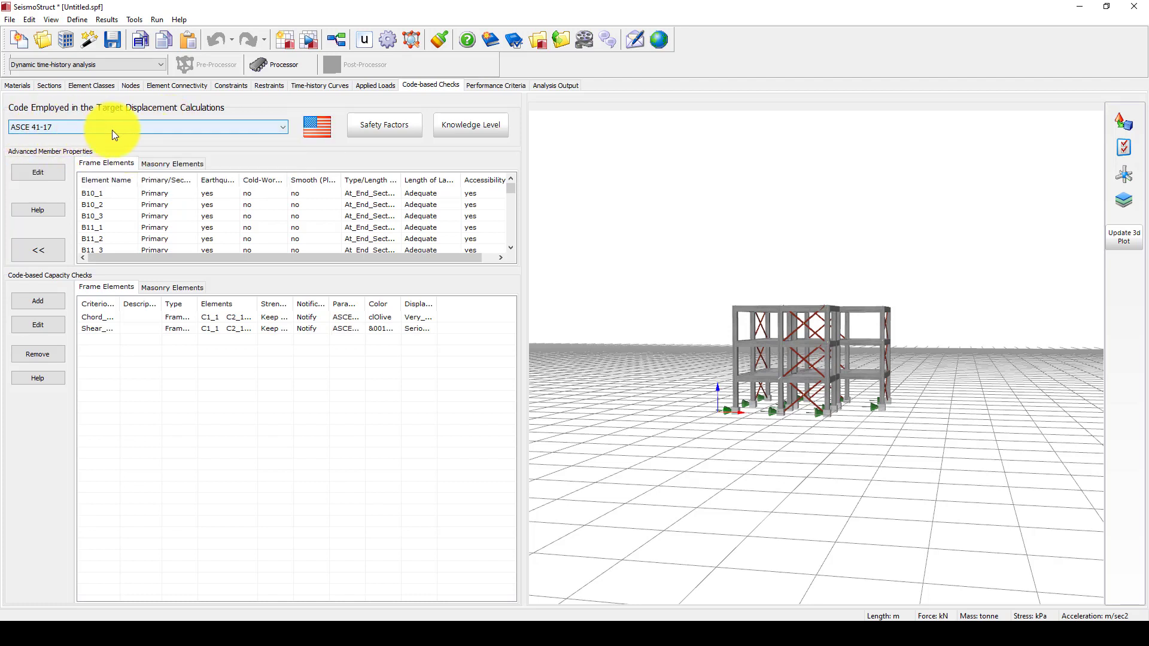
scroll(375, 222, down, 10)
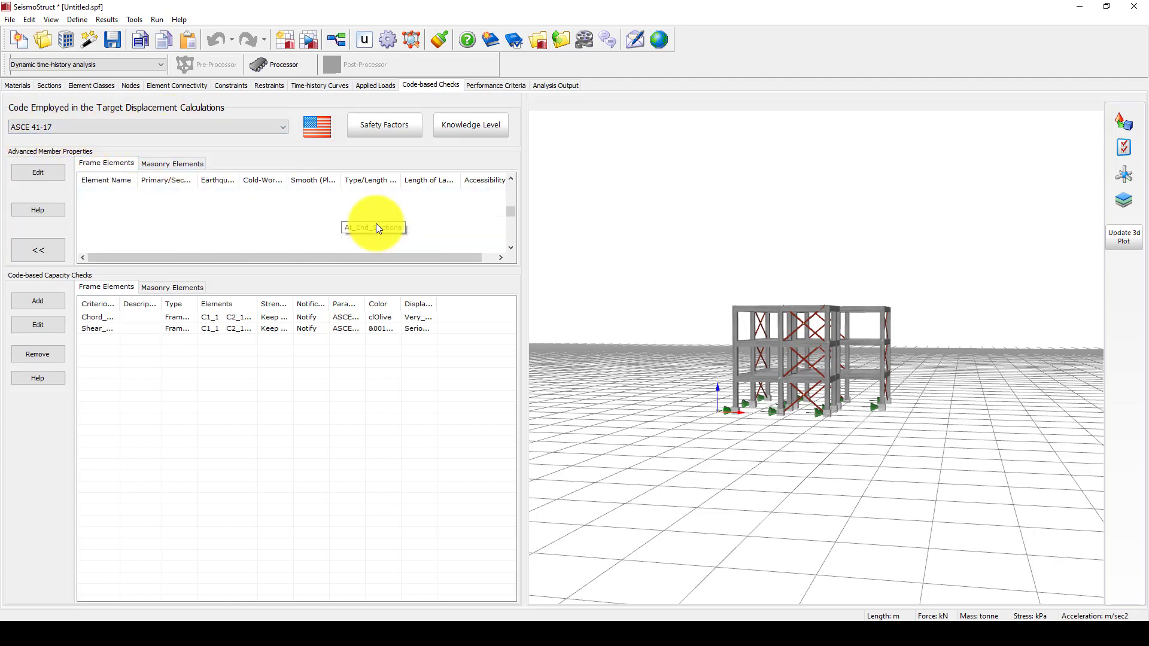
scroll(375, 223, down, 5)
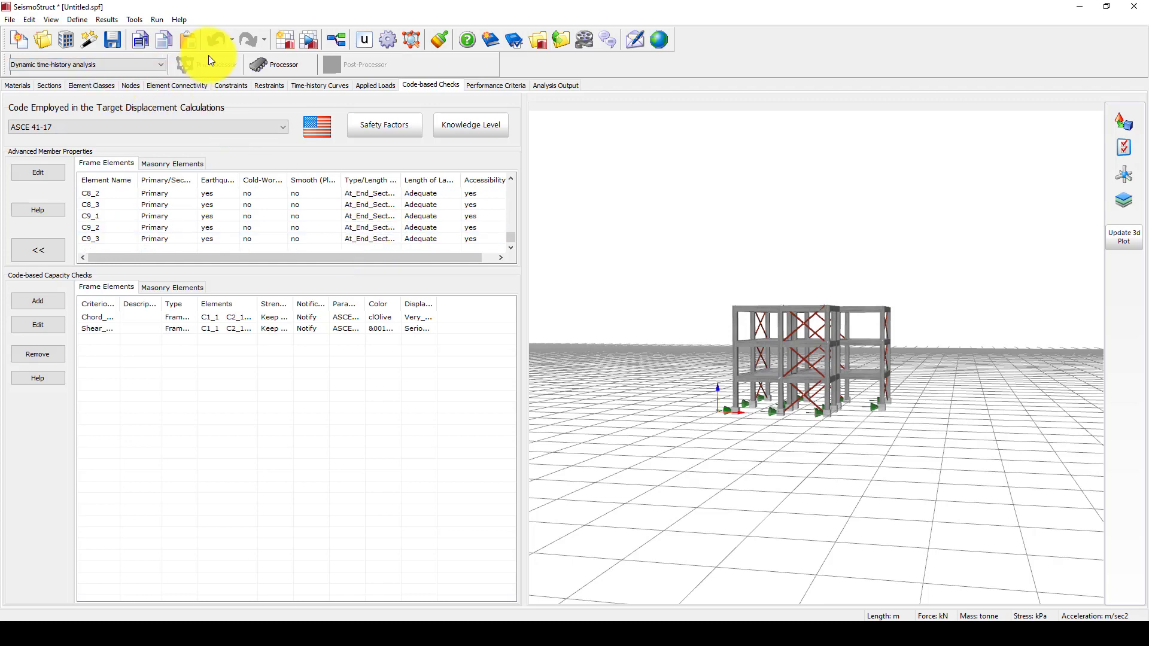
Run the time-history analysis, saving the project as EXBracedFrame in the Steel-Frame folder and agreeing to proceed with the bending moment releases
click(274, 64)
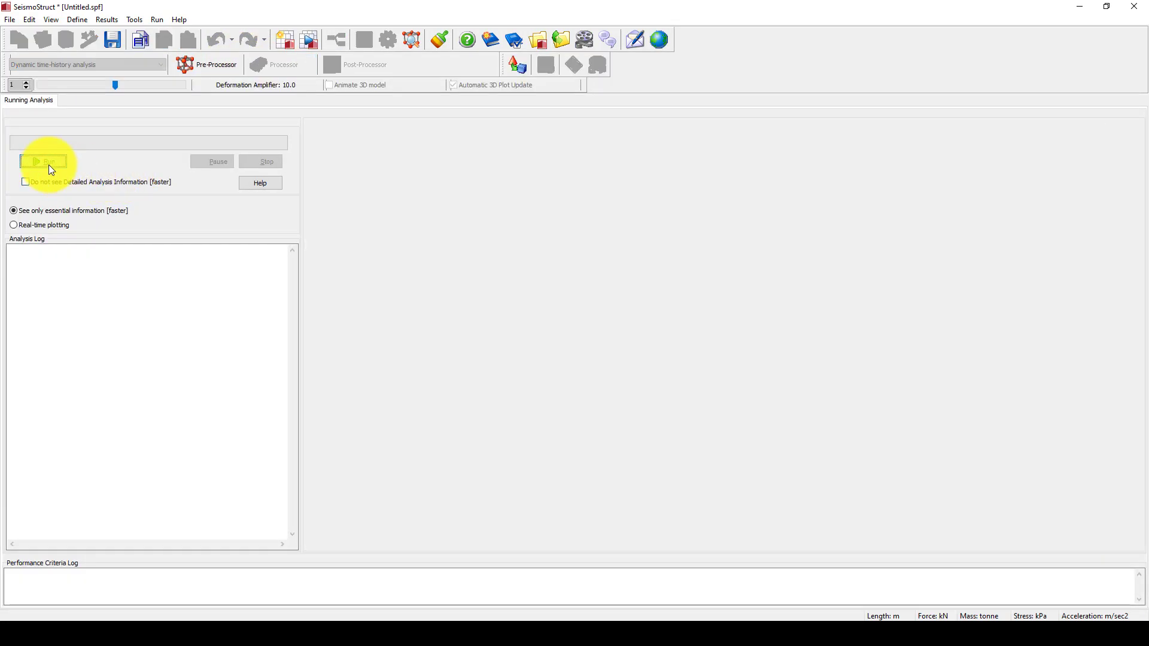
click(44, 161)
click(607, 337)
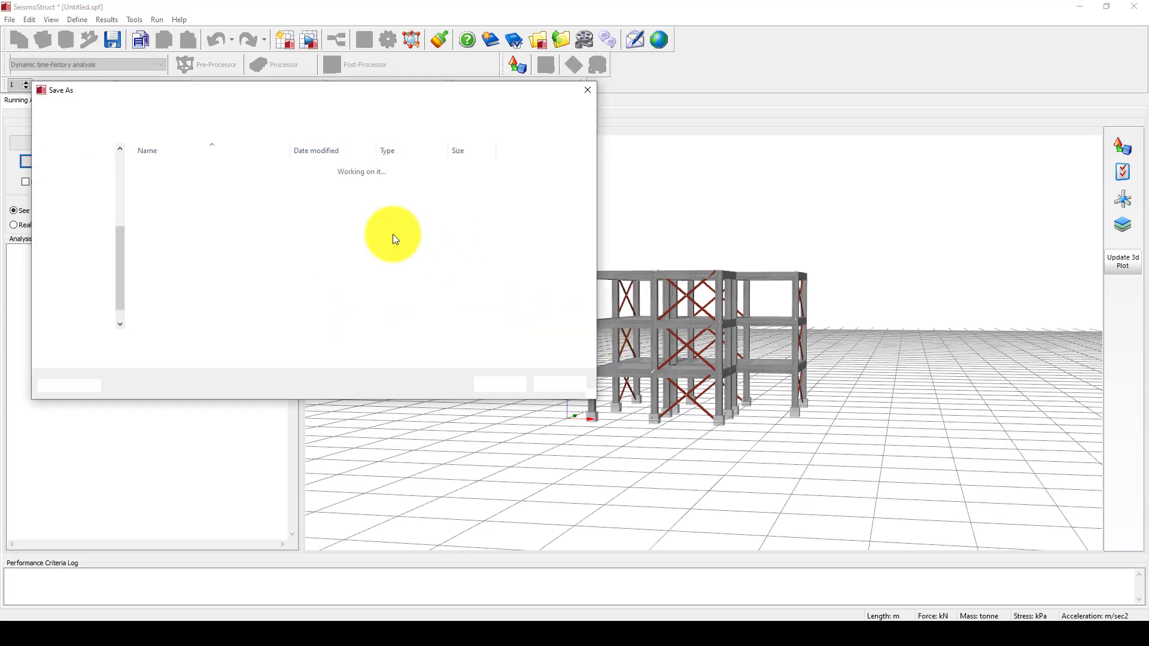
text(BracedFrame)
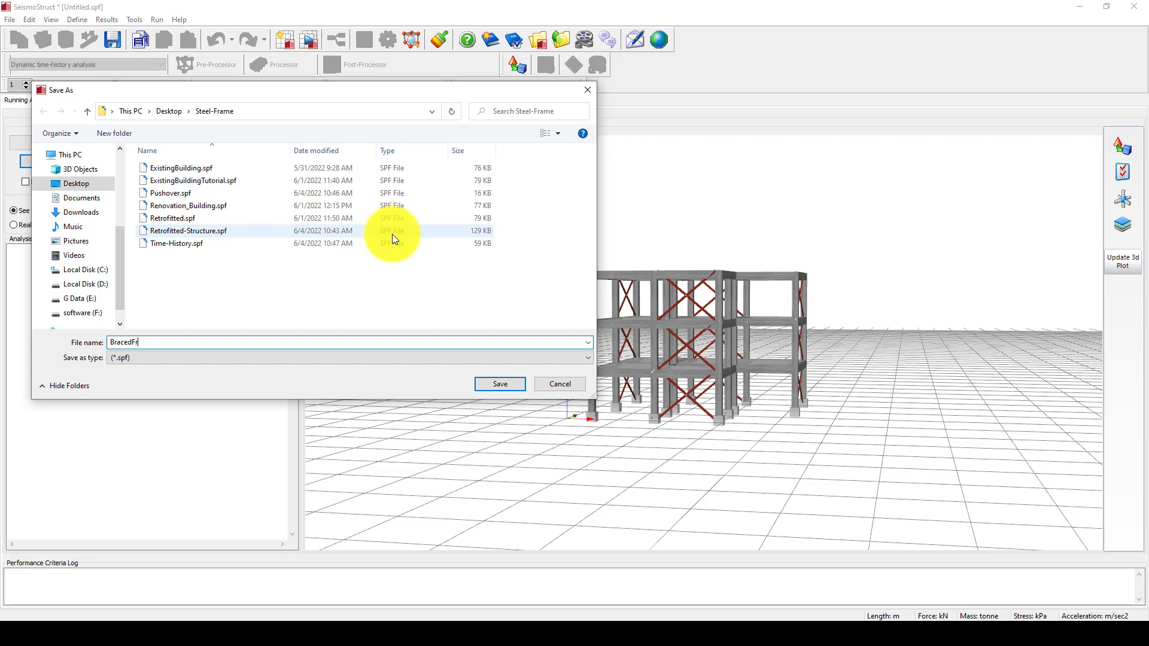
click(112, 342)
text(EX)
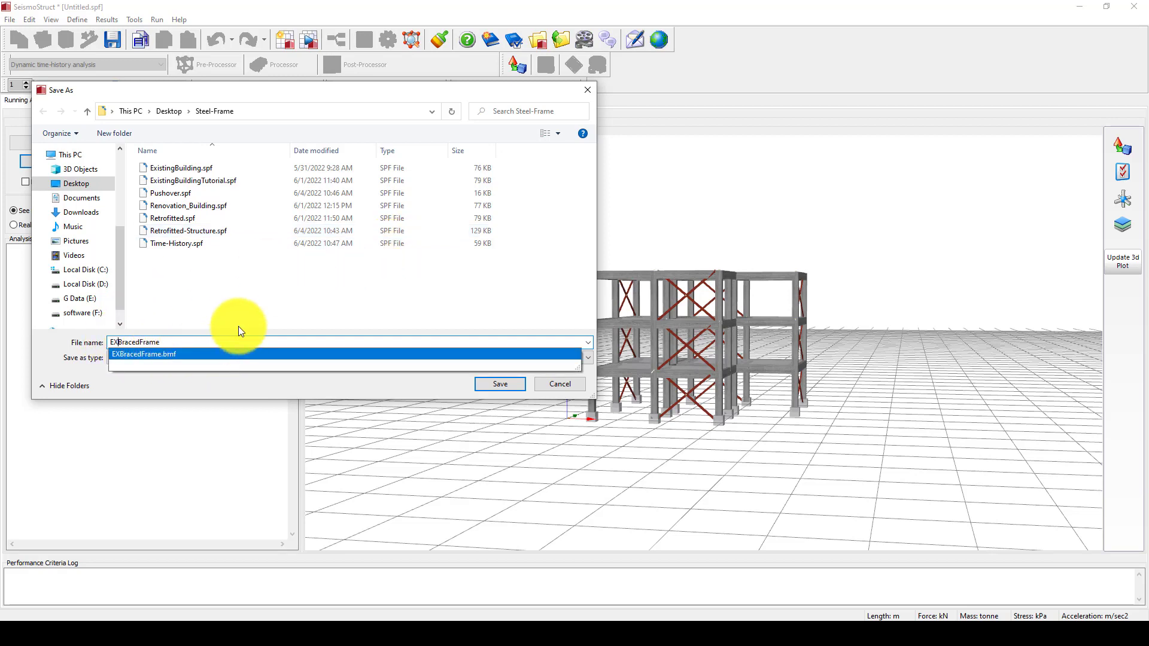
click(228, 340)
click(500, 384)
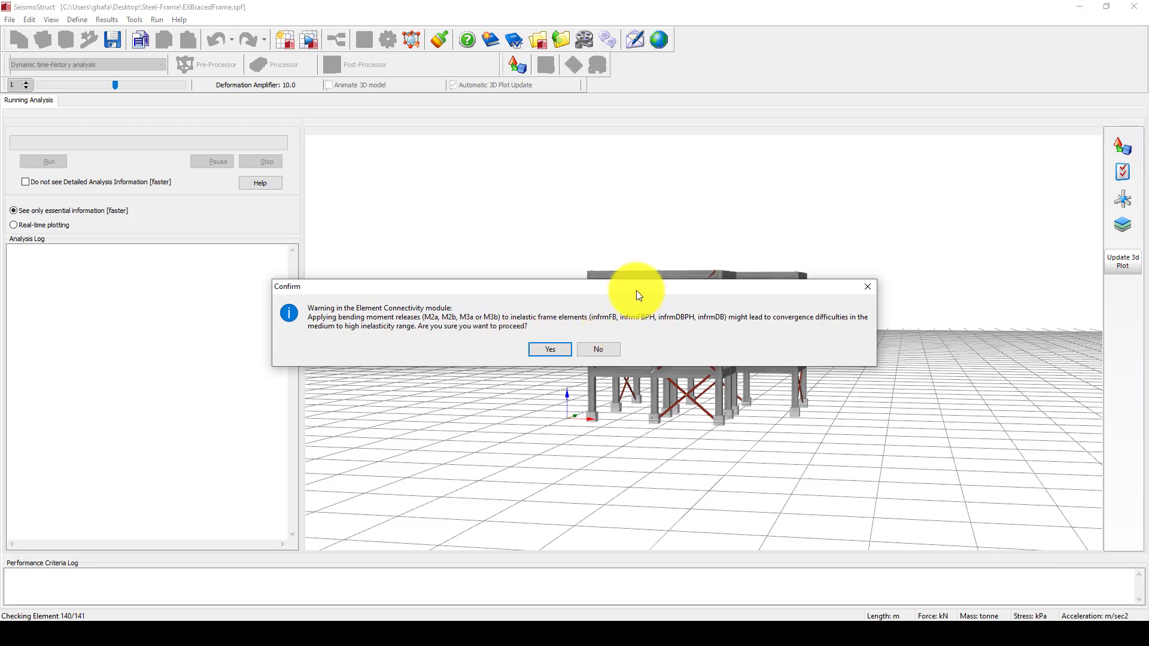
drag(637, 290, 704, 384)
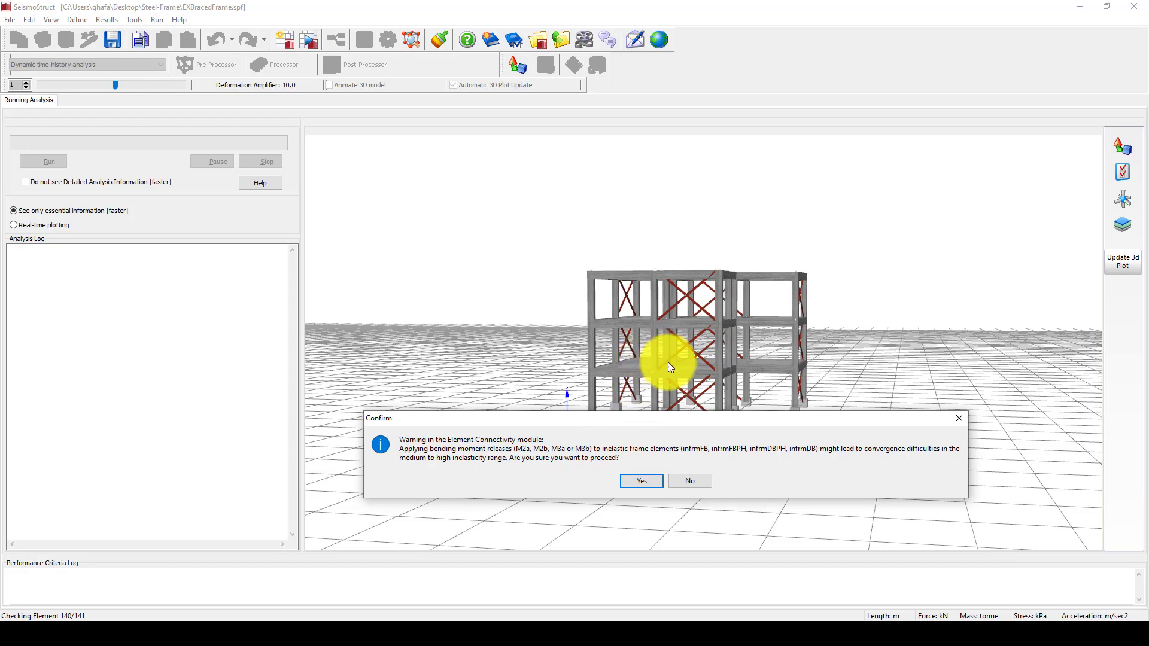
click(645, 483)
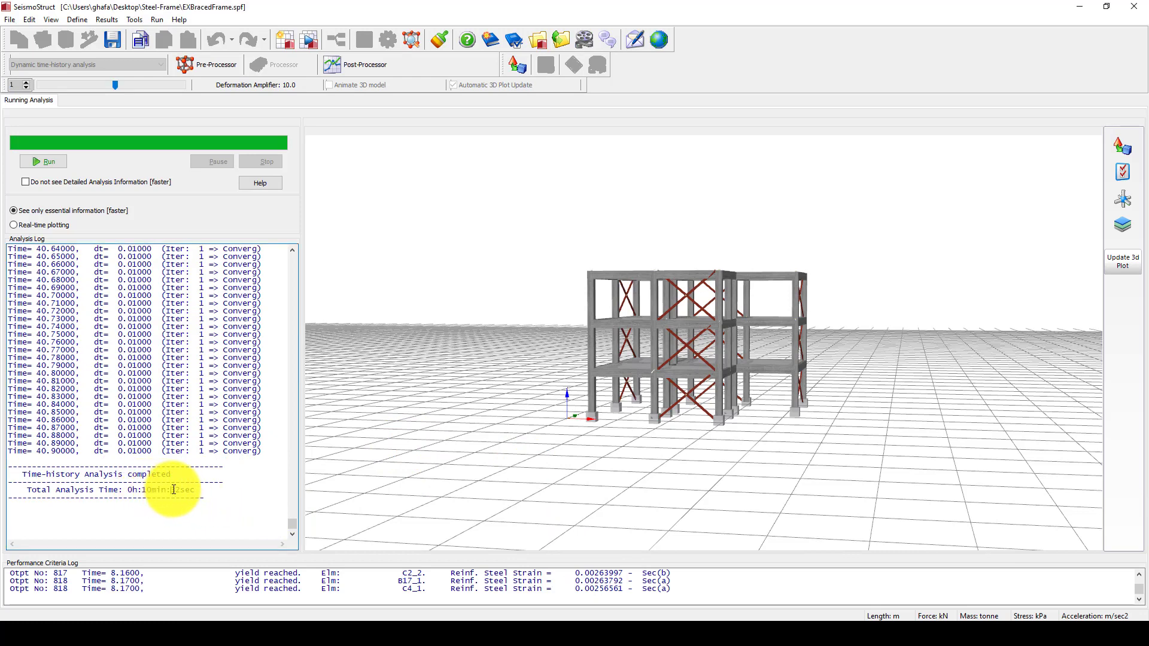
Check the total analysis time and examine the yield entries in the performance criteria log by time, element and reinforcement steel strain
drag(171, 489, 185, 490)
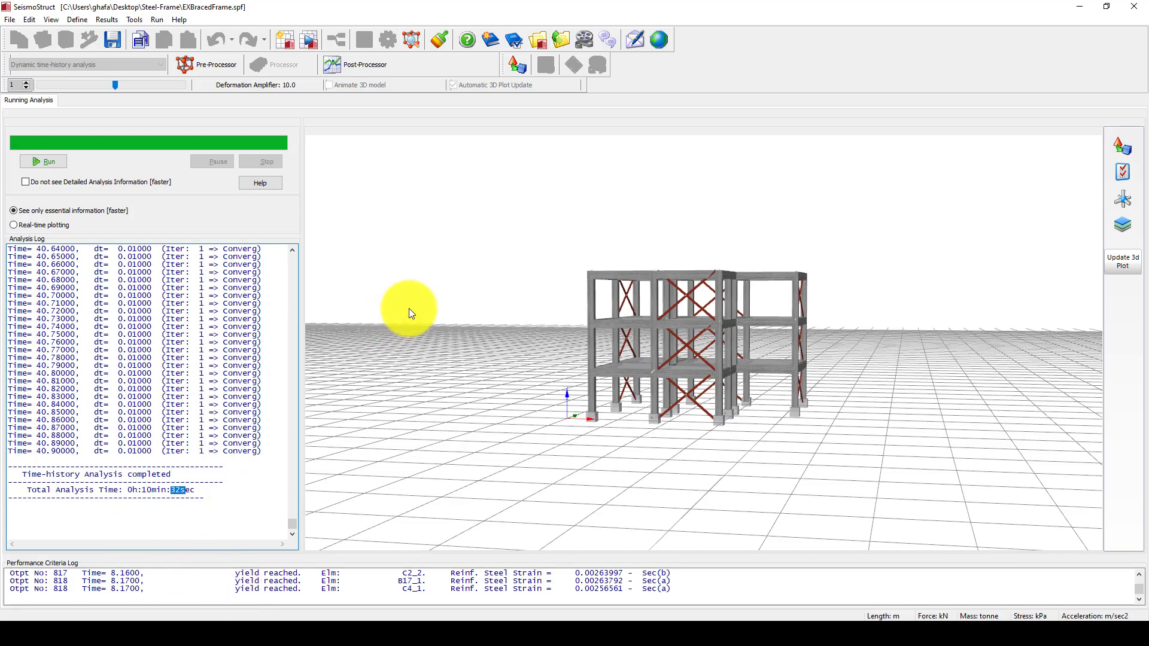
click(93, 585)
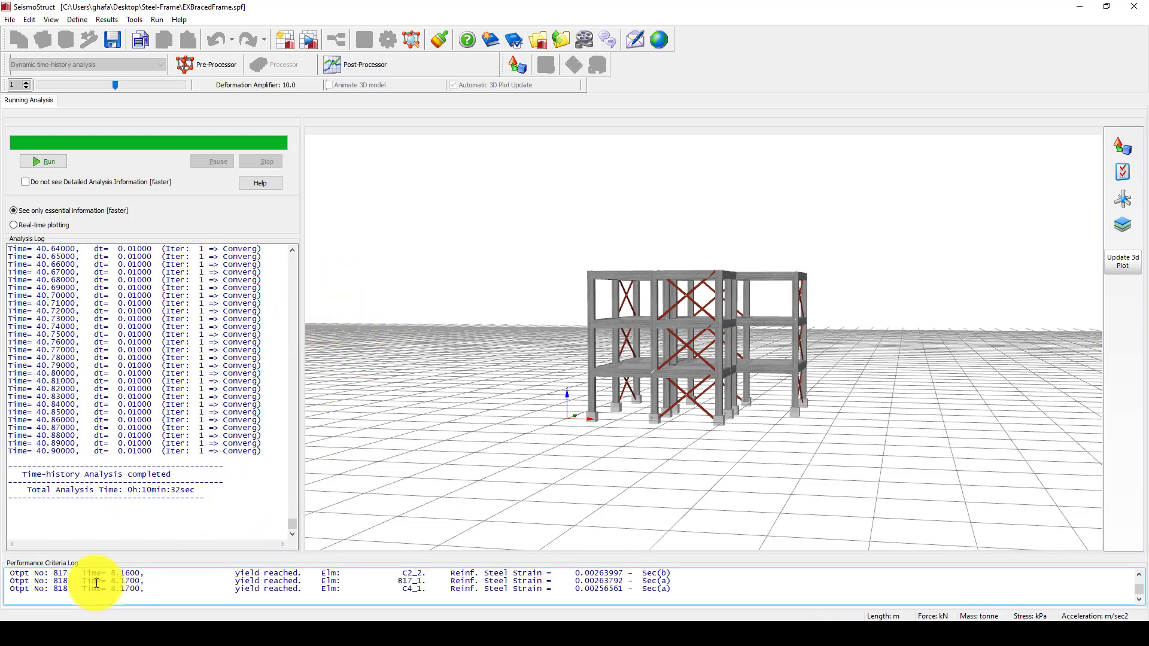
scroll(140, 588, up, 5)
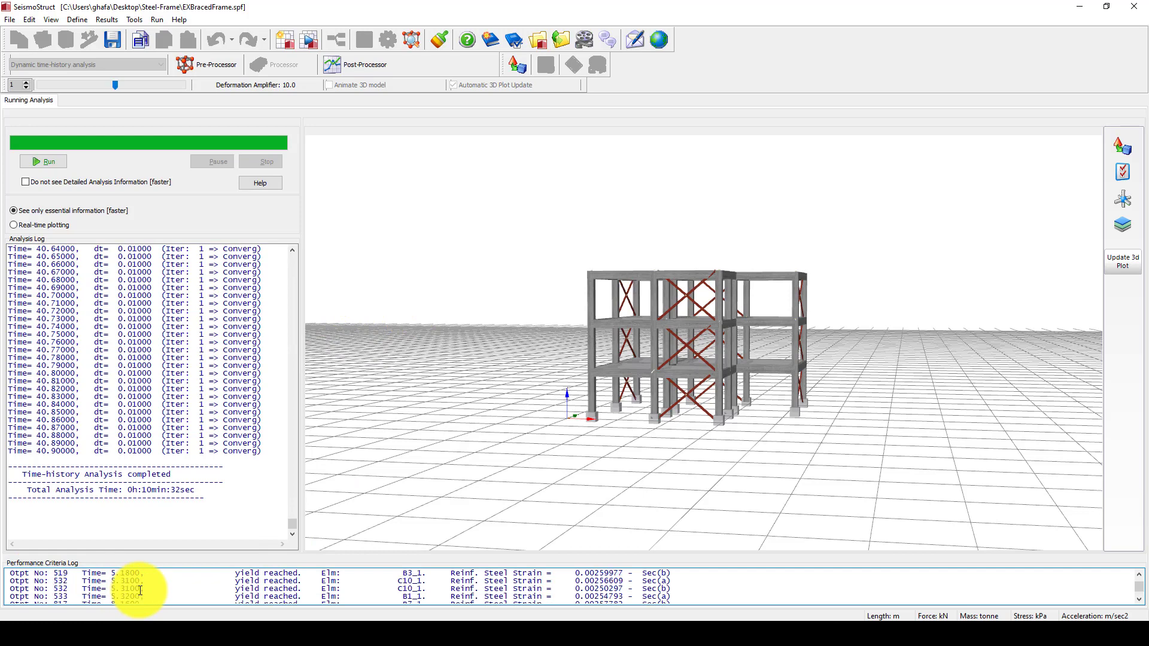
click(1143, 593)
click(1145, 579)
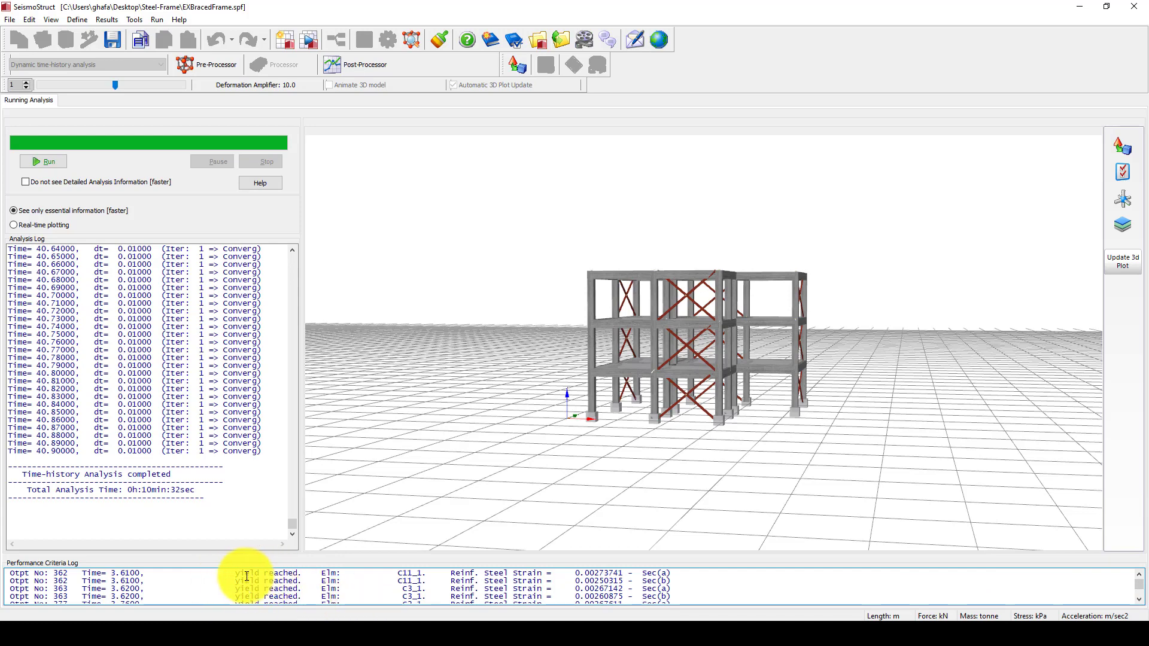
drag(246, 576, 152, 580)
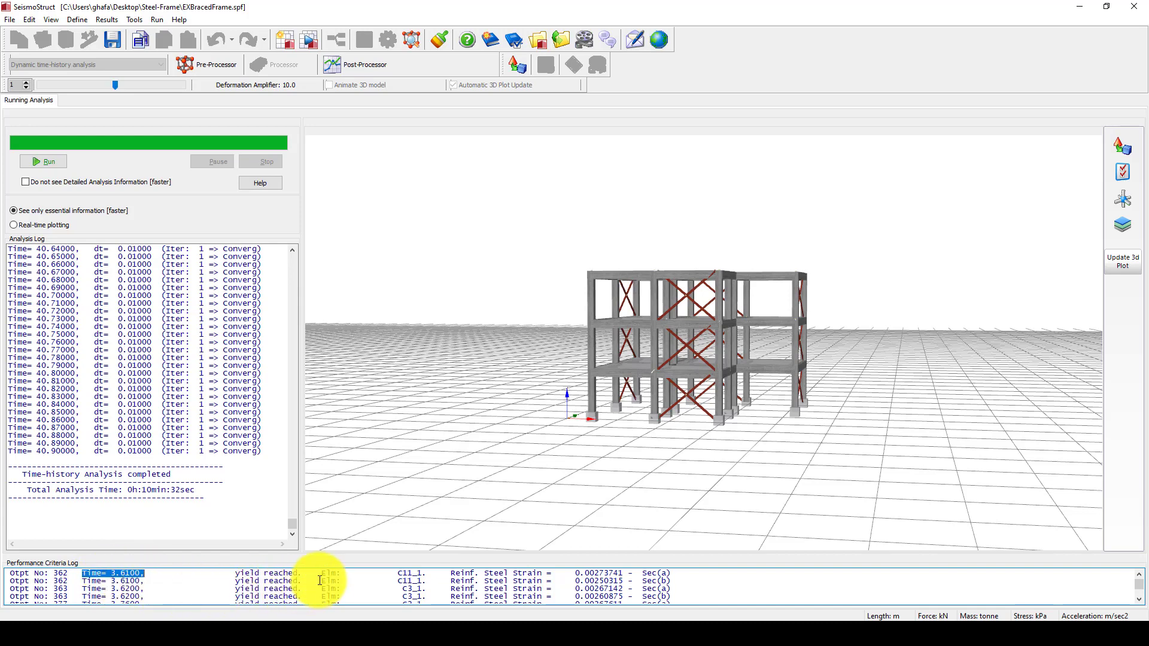
drag(319, 574, 621, 578)
click(579, 576)
click(628, 575)
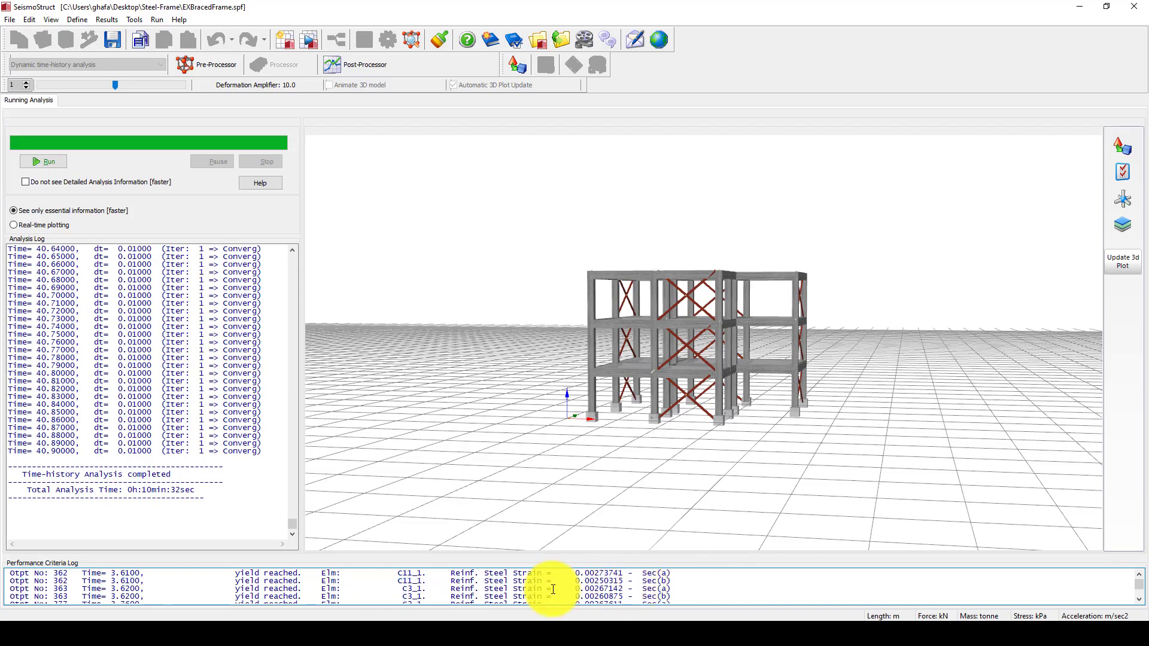
scroll(545, 590, down, 5)
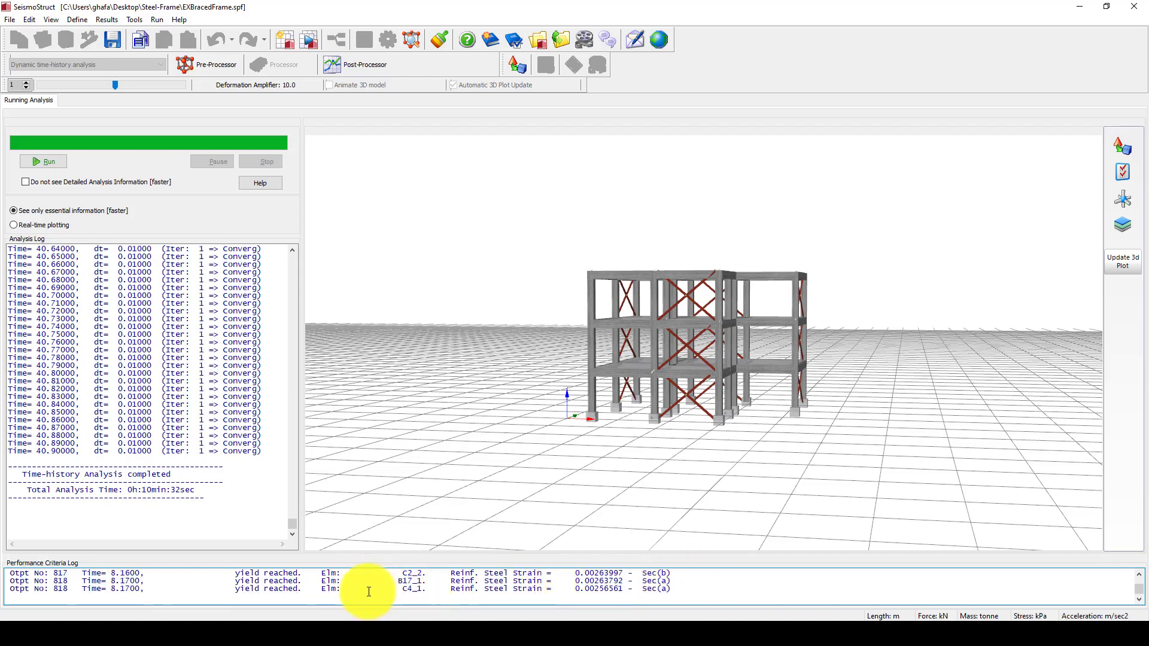
drag(395, 582, 669, 581)
Go back through the analysis log to the time steps around 10.5 s
scroll(180, 419, up, 10)
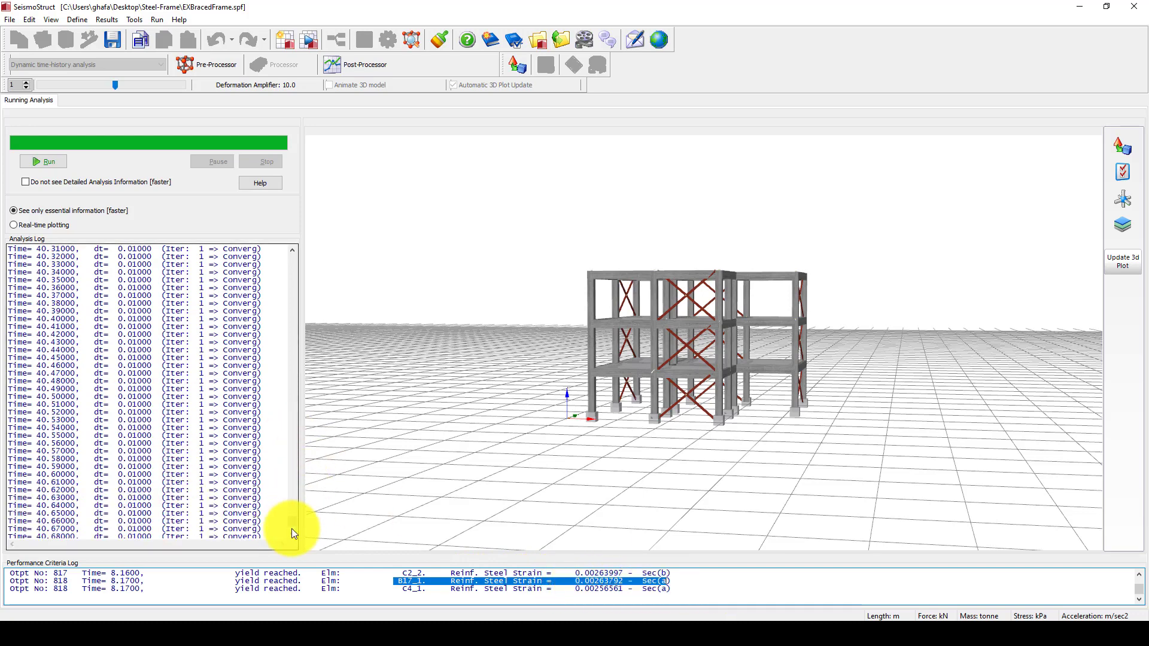
drag(291, 524, 295, 479)
drag(295, 478, 292, 329)
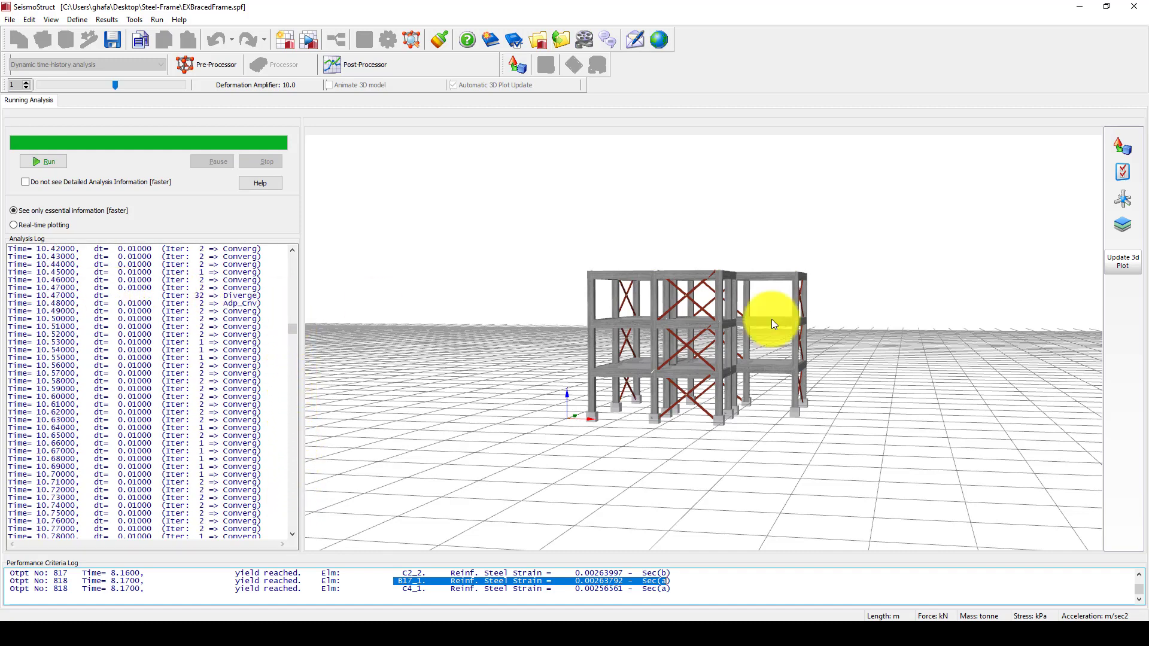
Inspect the braced bays, slabs and beam-column joints of the analysed frame up close in 3D
mouse_move(711, 329)
mouse_down()
mouse_move(713, 359)
mouse_move(708, 346)
mouse_up()
scroll(717, 373, up, 5)
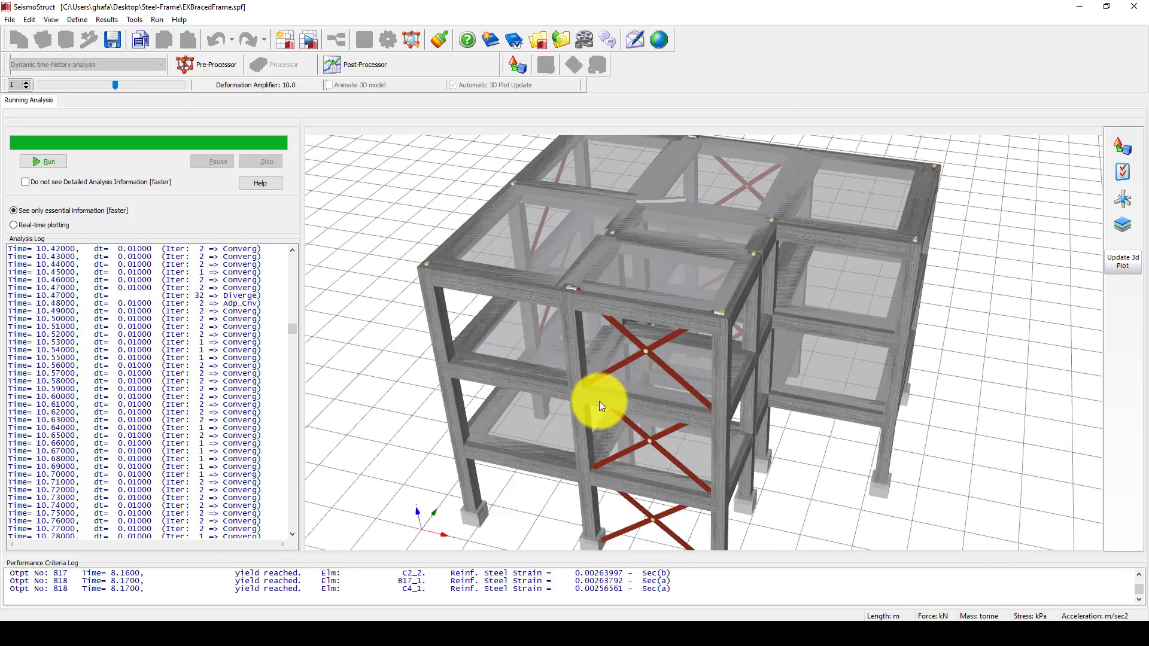
scroll(600, 406, up, 1)
drag(642, 385, 644, 358)
scroll(474, 334, up, 5)
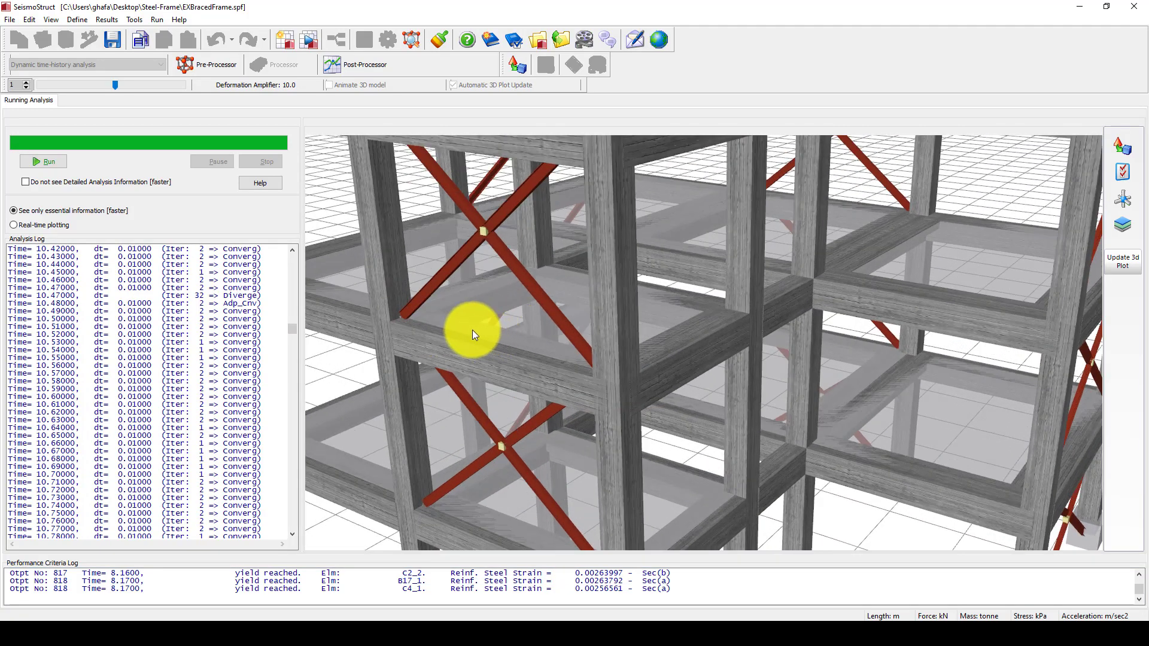
scroll(472, 329, down, 5)
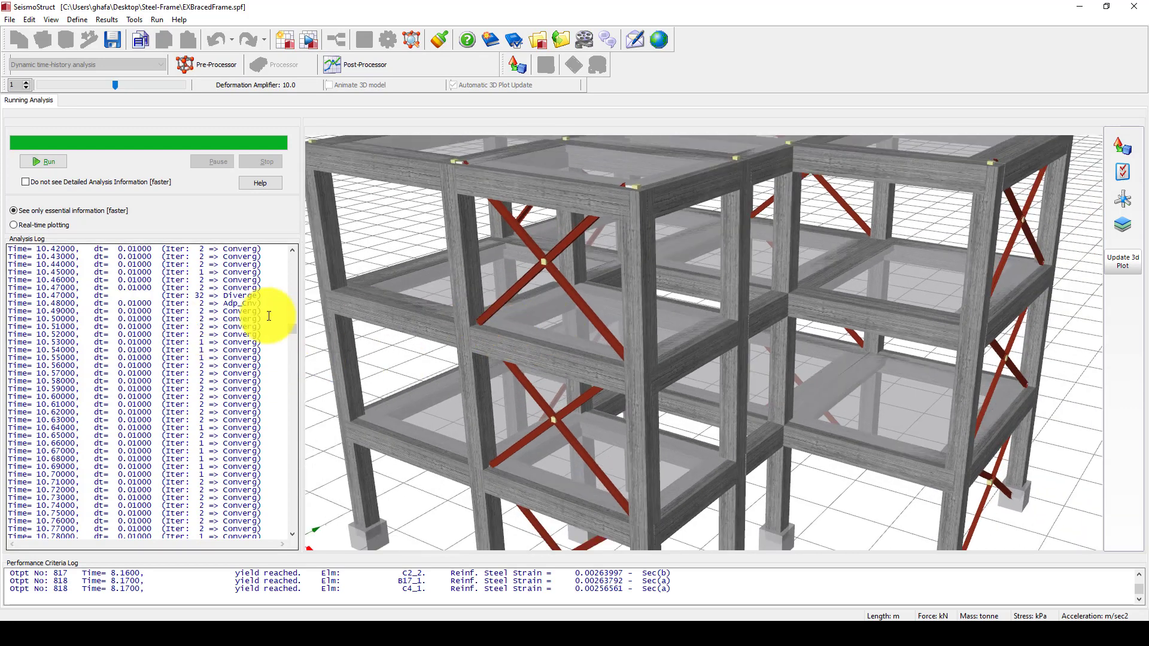
Examine the iteration count and convergence status of the analysis log entries at time 10.47
click(11, 295)
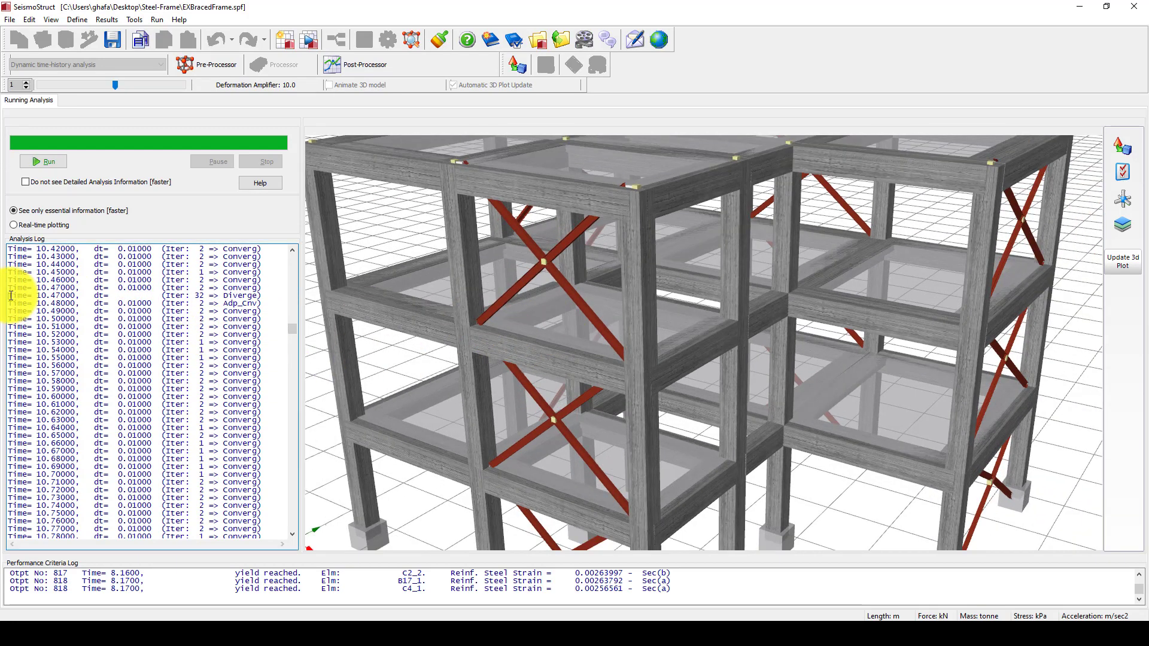
drag(10, 296, 175, 289)
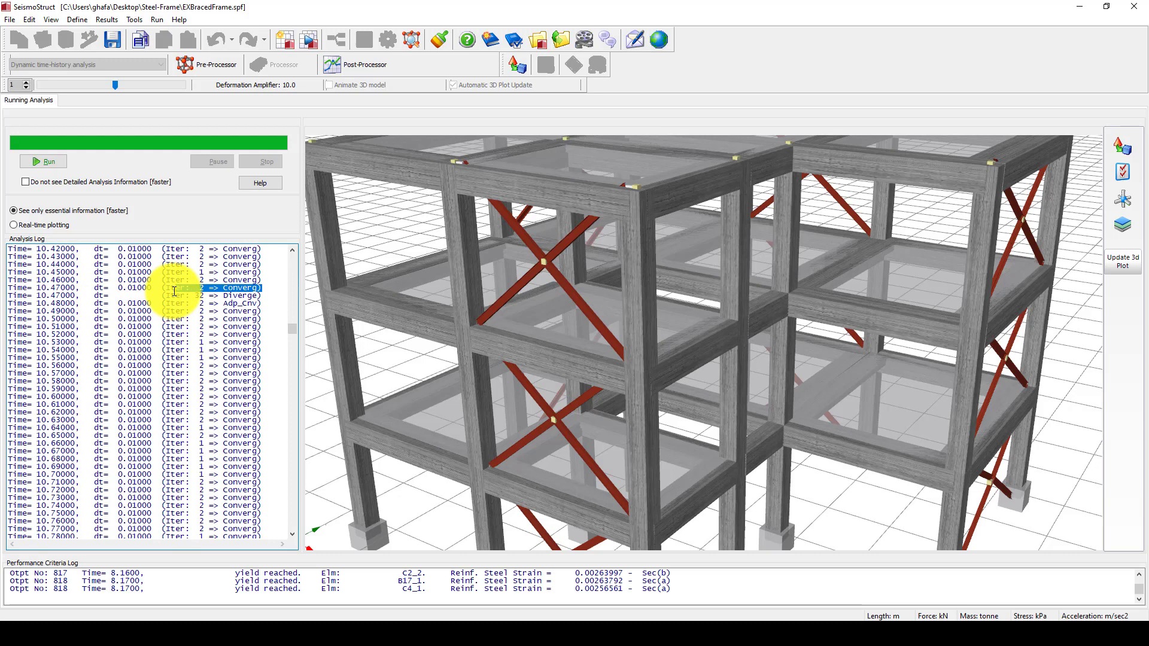
click(88, 297)
drag(11, 295, 204, 295)
click(200, 296)
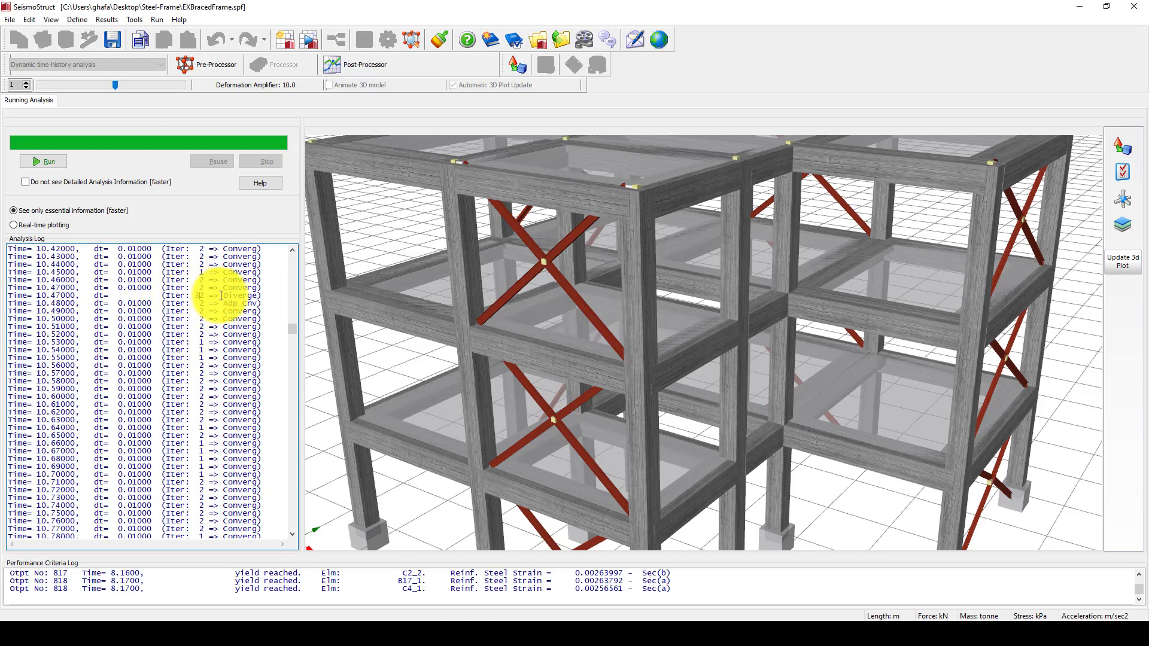
double_click(243, 295)
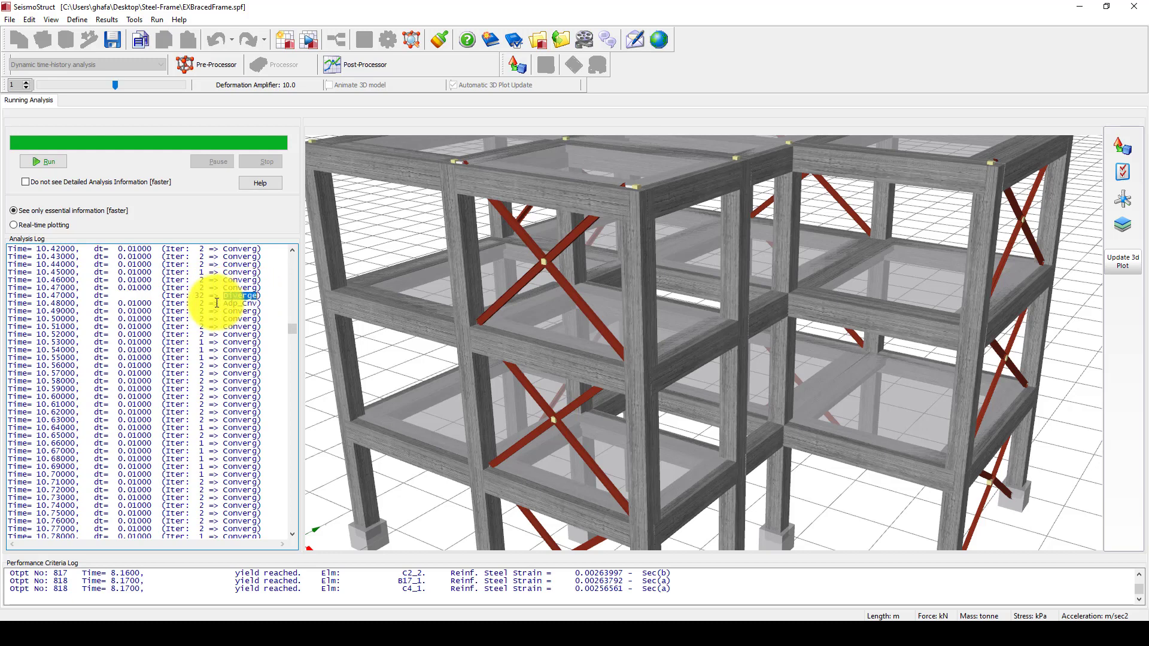
Examine the convergence status of the analysis log entries at times 10.47 and 10.48, and continue to the end of the log
drag(213, 303, 262, 303)
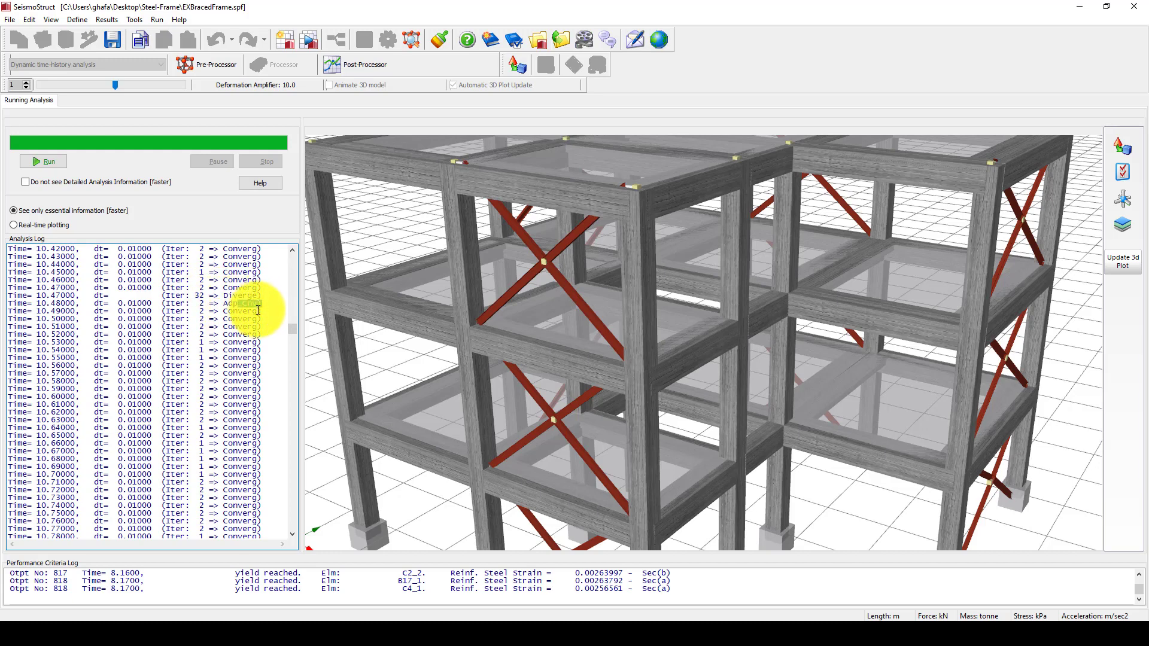
drag(223, 296, 256, 302)
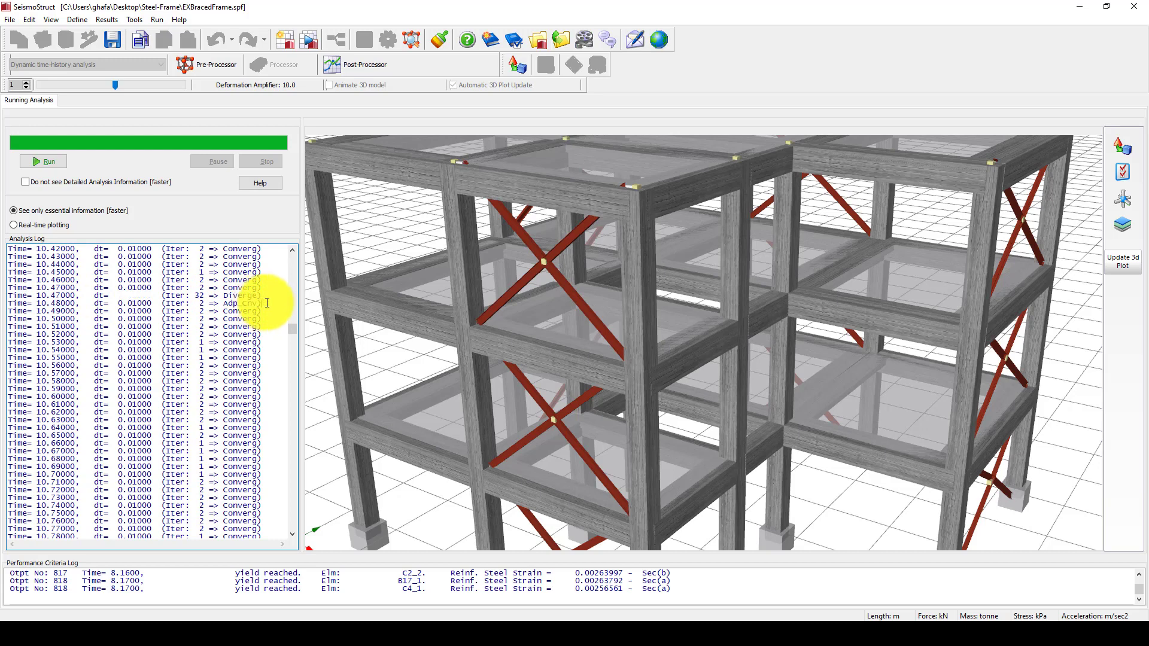
drag(220, 300, 29, 297)
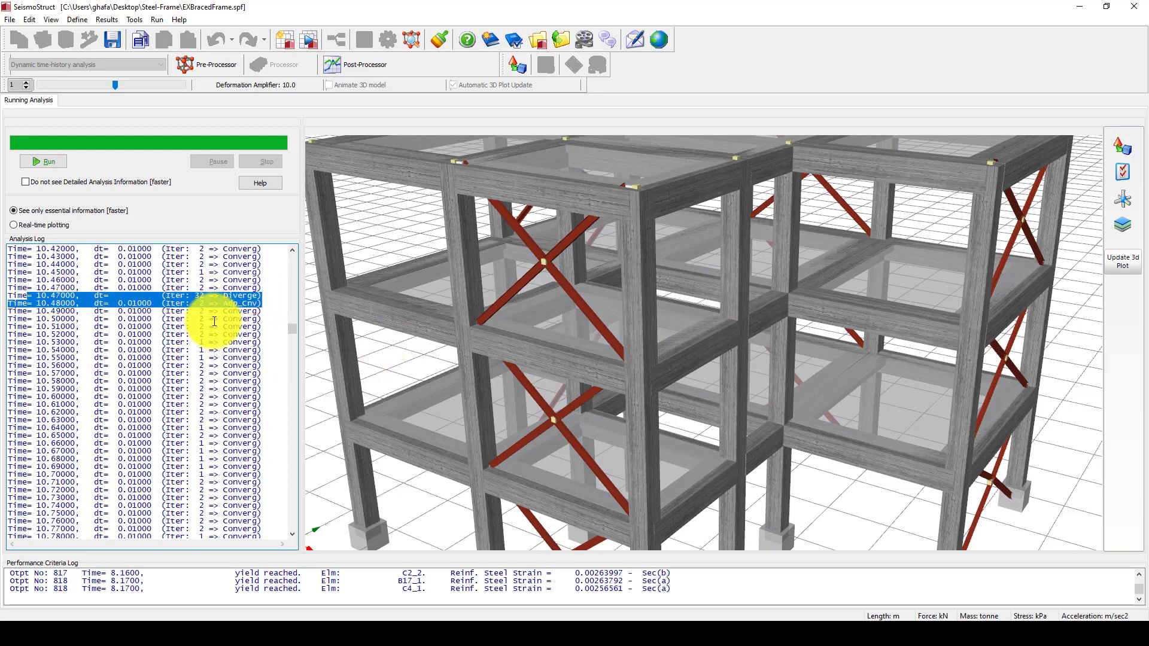
drag(291, 330, 291, 354)
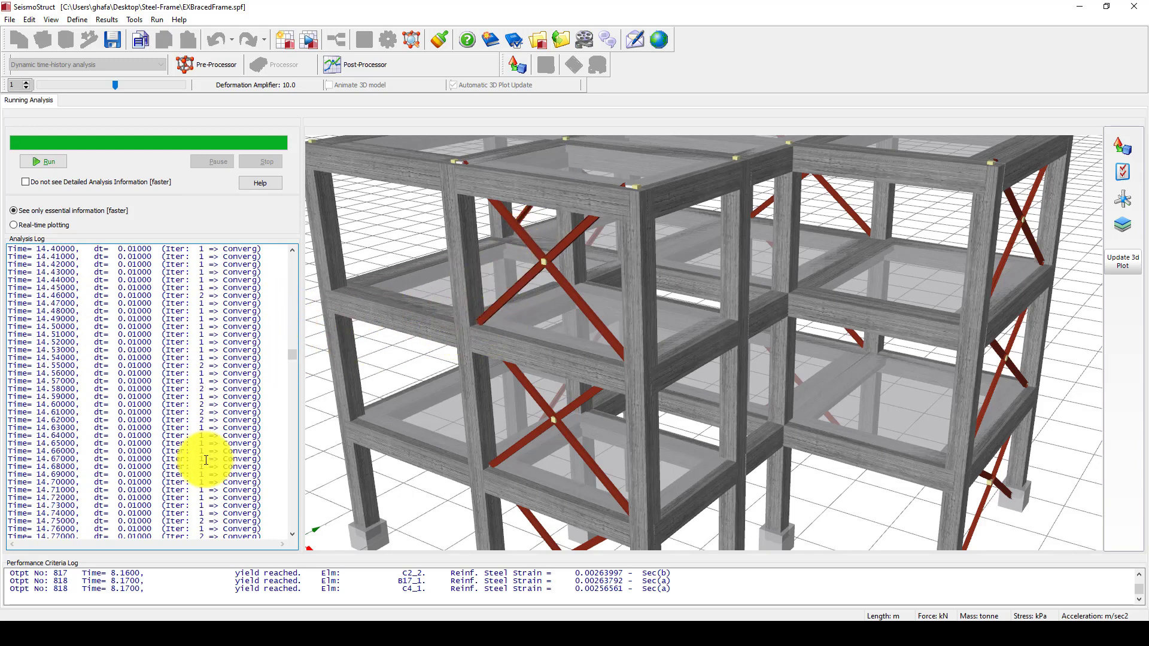
drag(294, 357, 285, 529)
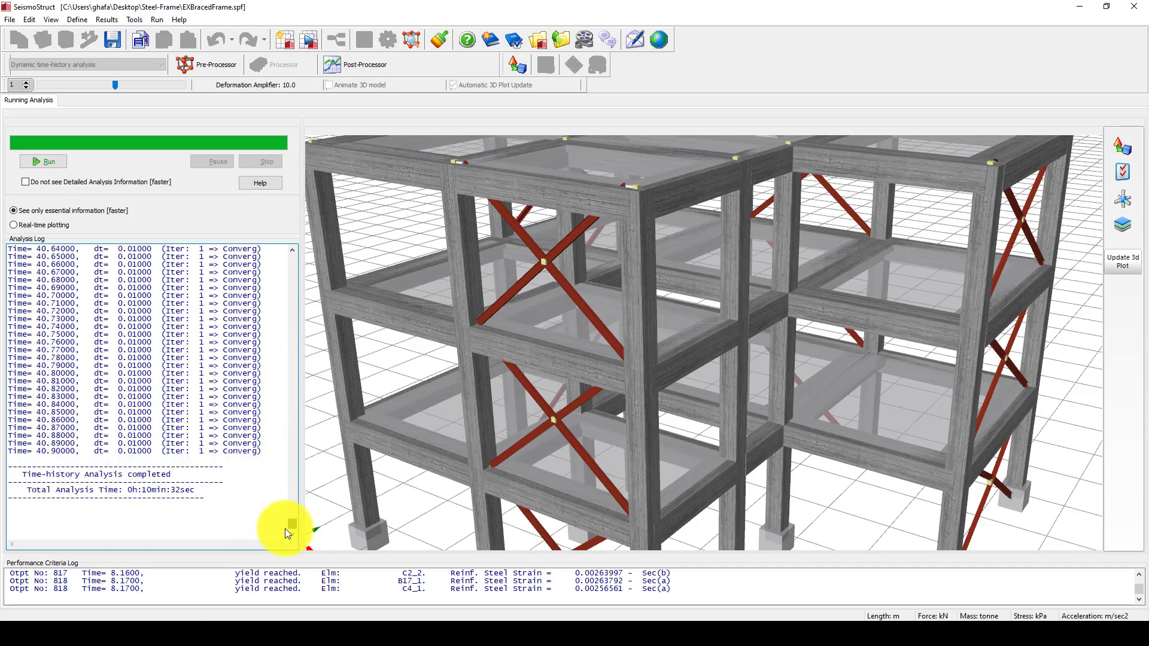
Open the deformed shape results in the post-processor and view the RX rotations at output 37 (time 0.36)
click(377, 63)
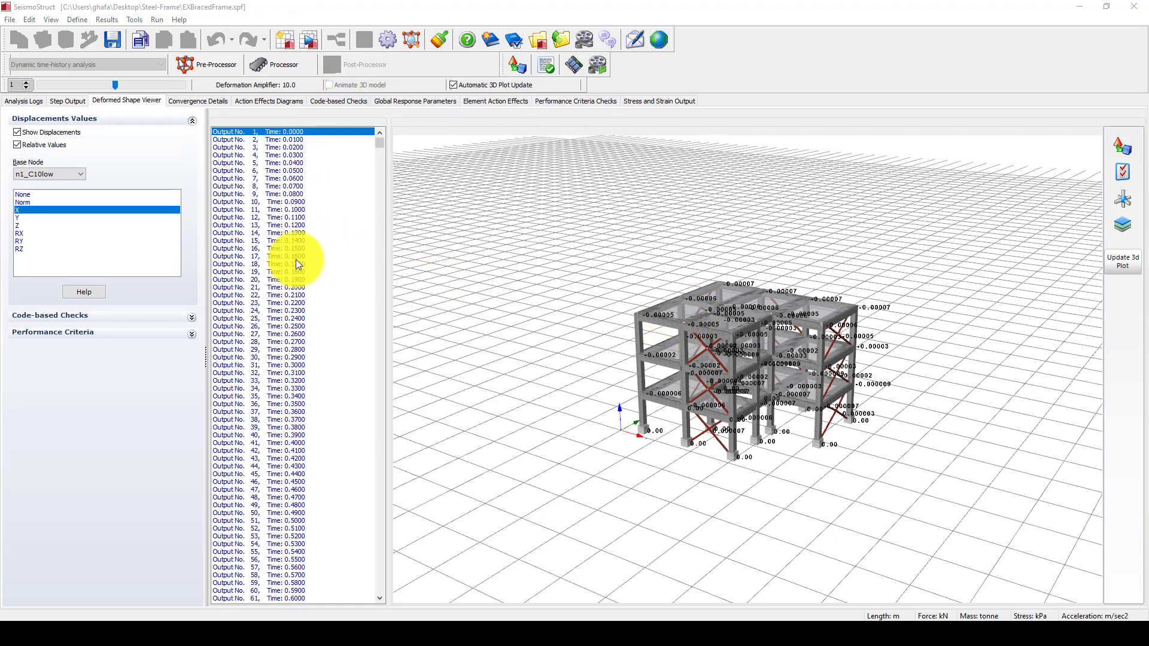
click(57, 175)
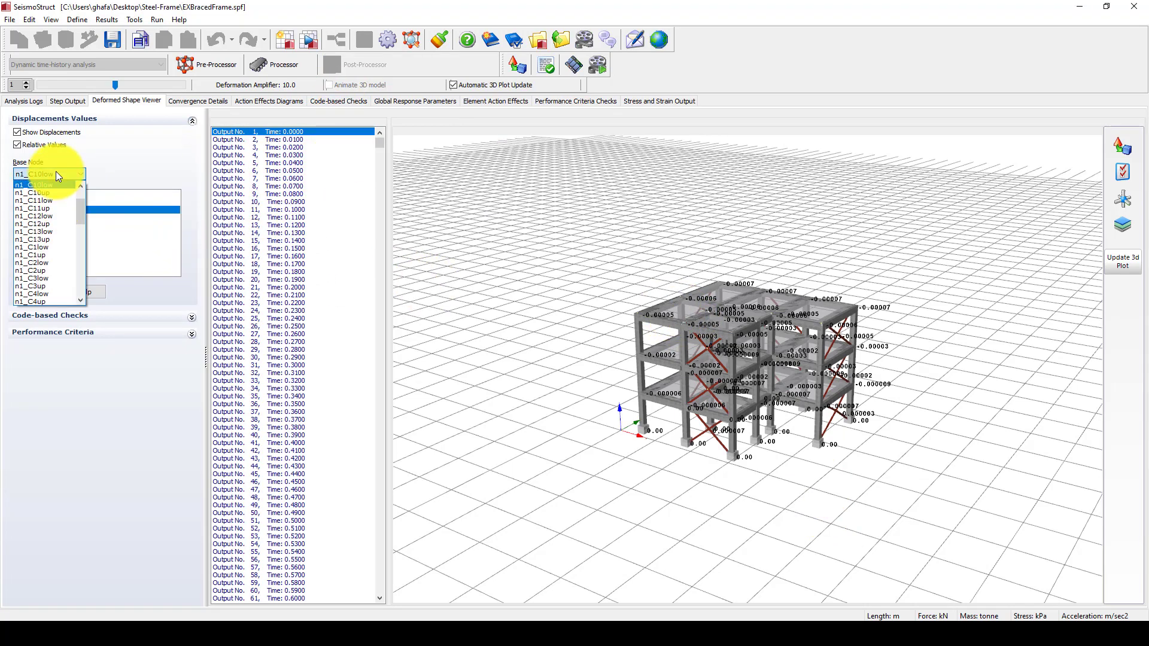
click(56, 173)
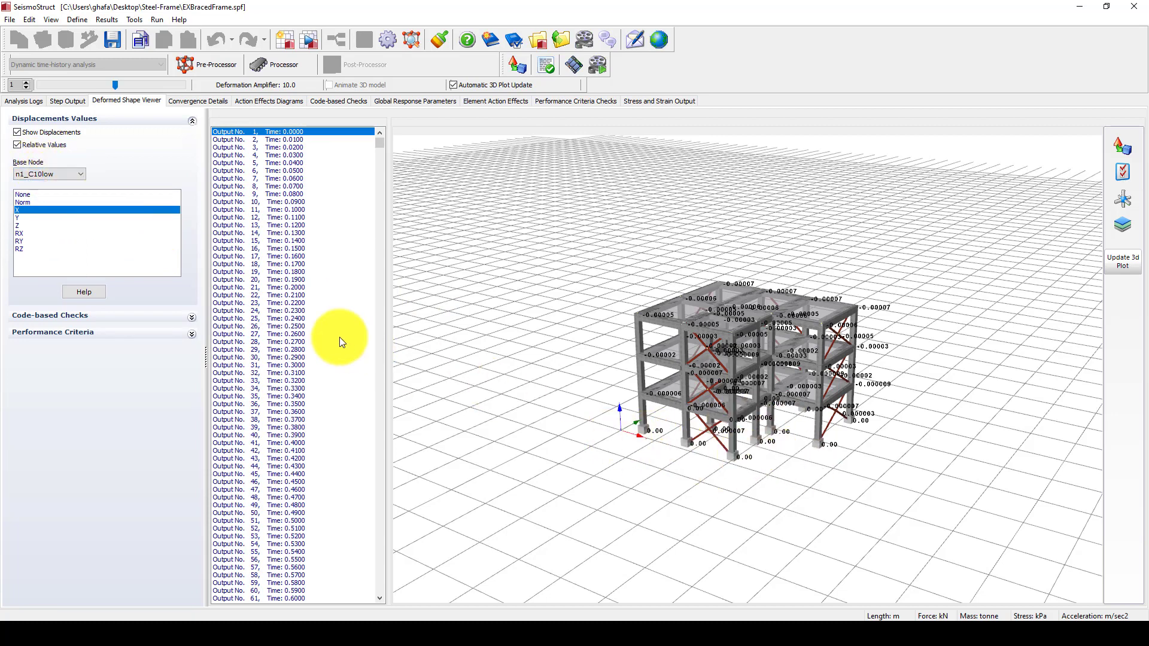
click(19, 235)
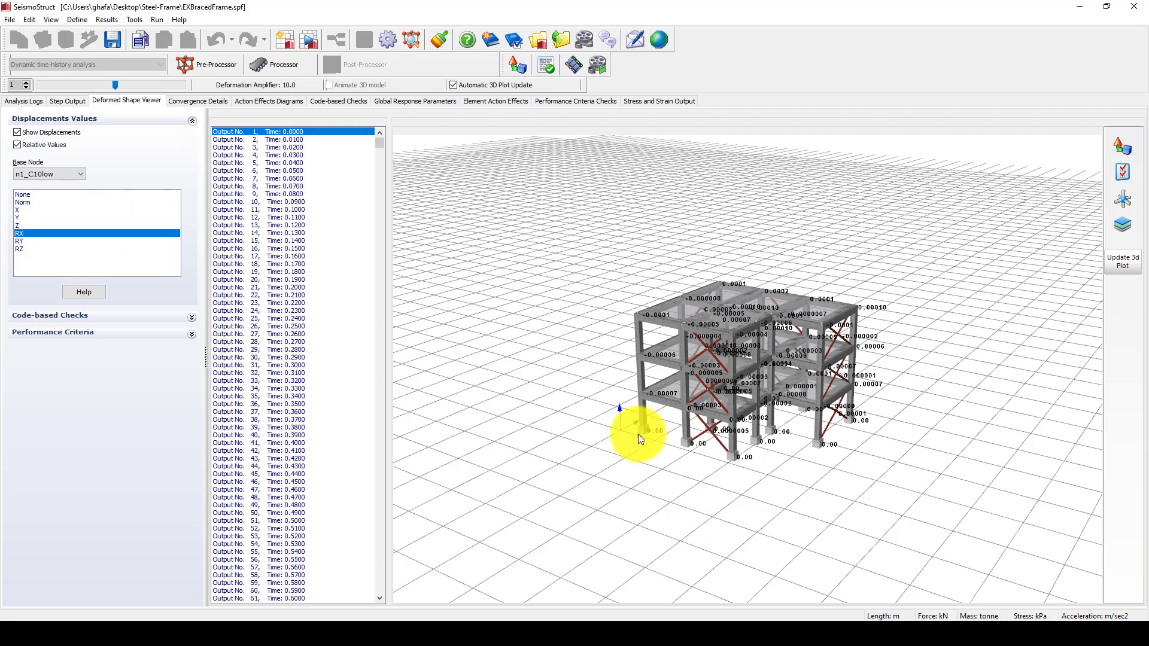
click(230, 248)
click(235, 412)
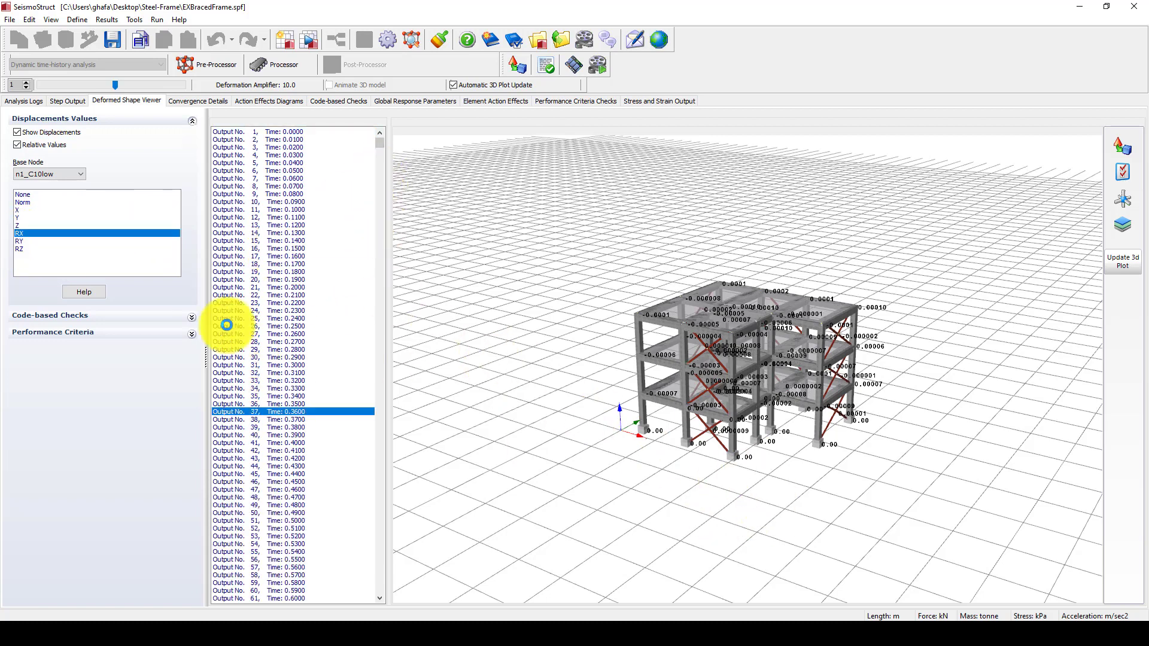
Display the X displacements relative to base node n3_C6up
click(20, 209)
click(37, 174)
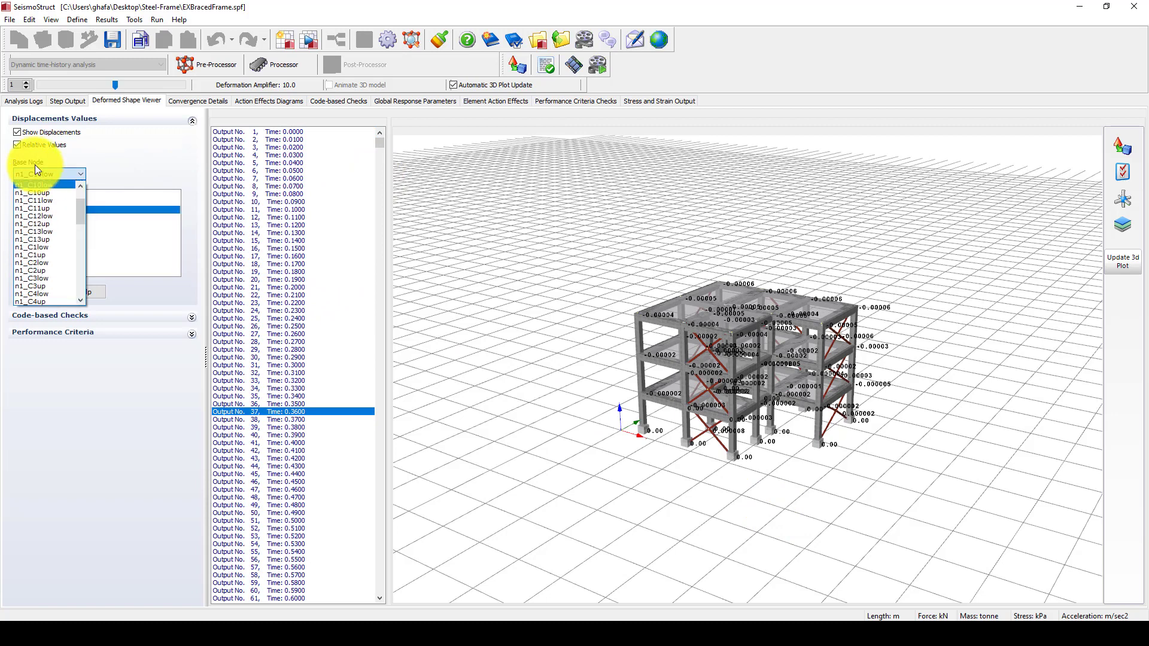
click(33, 173)
click(33, 172)
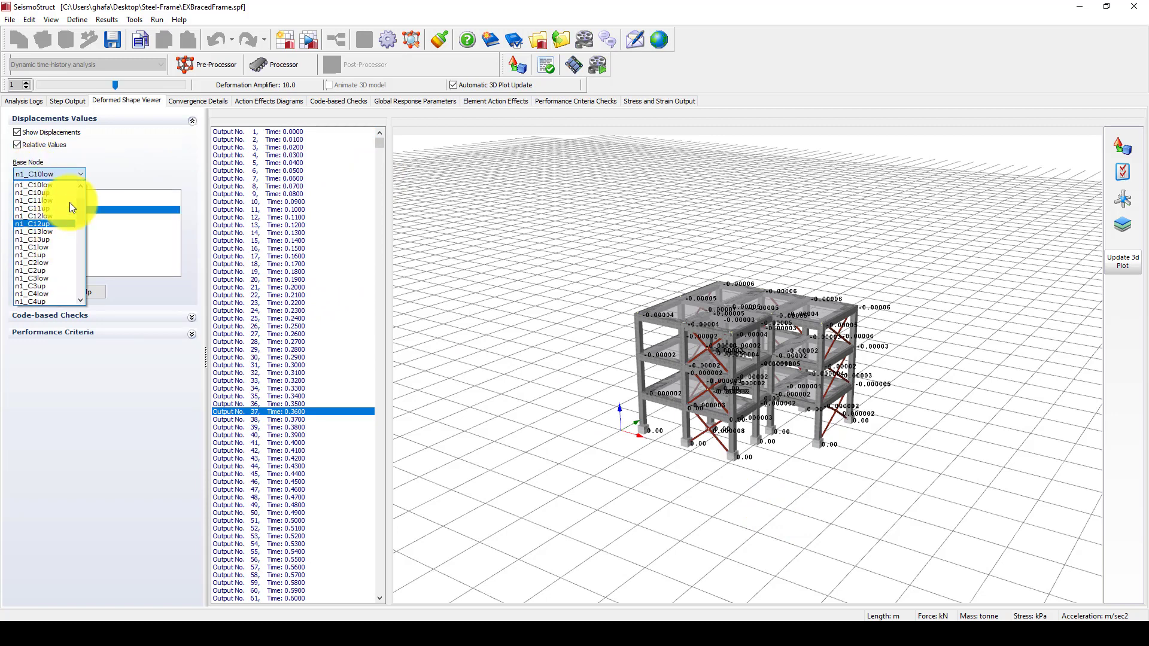
drag(80, 207, 58, 289)
click(45, 280)
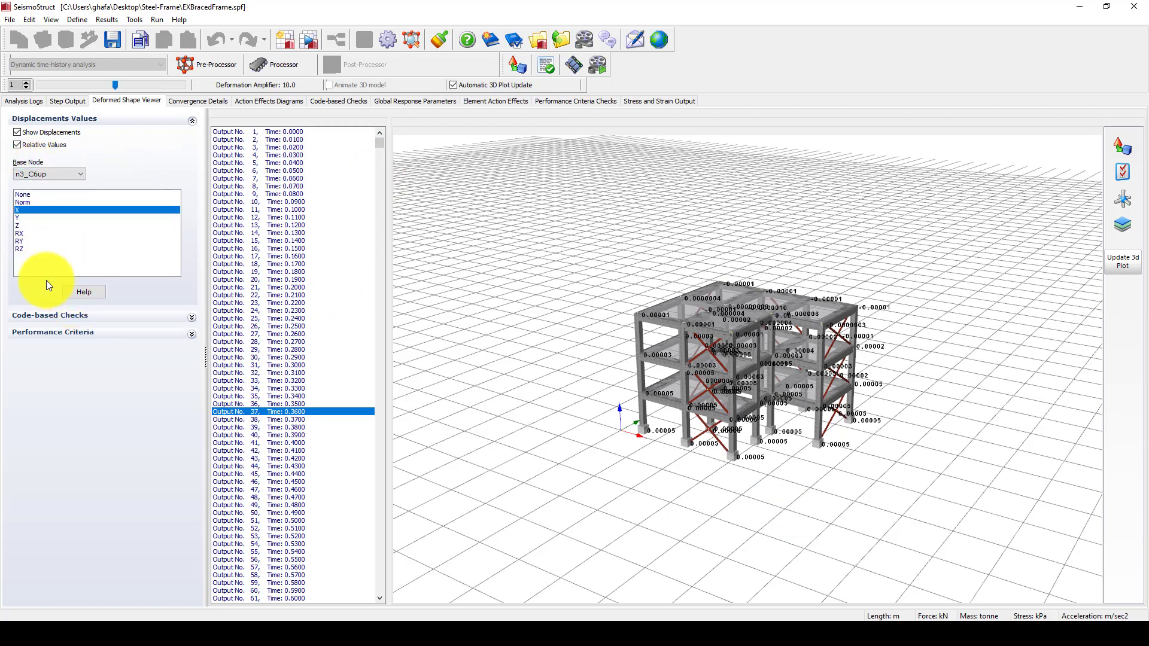
View the relative X displacements on the deformed frame at time 0.47 and at output 1030 (time 10.29)
click(312, 498)
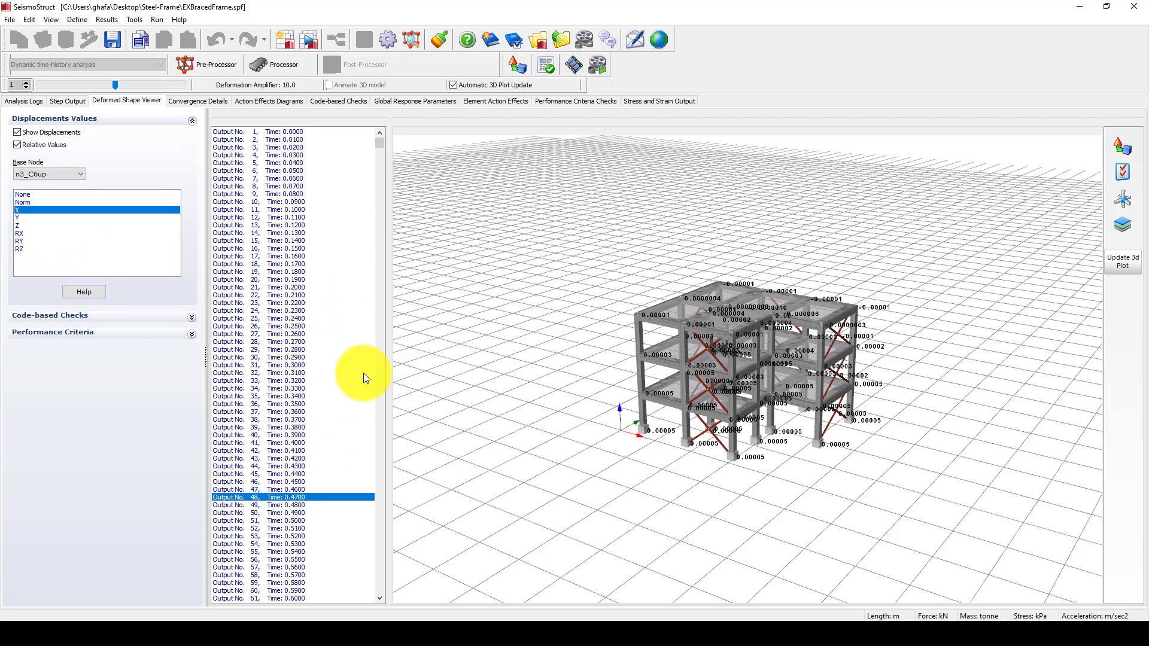
scroll(283, 407, down, 5)
scroll(280, 299, down, 18)
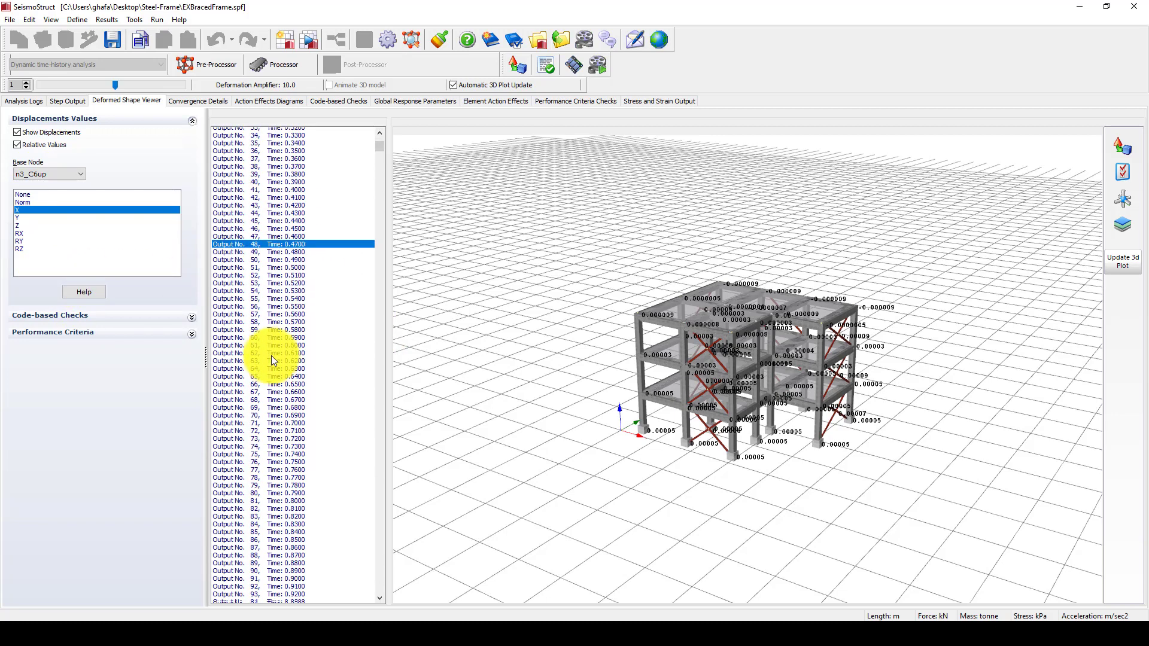
drag(377, 153, 373, 253)
click(290, 263)
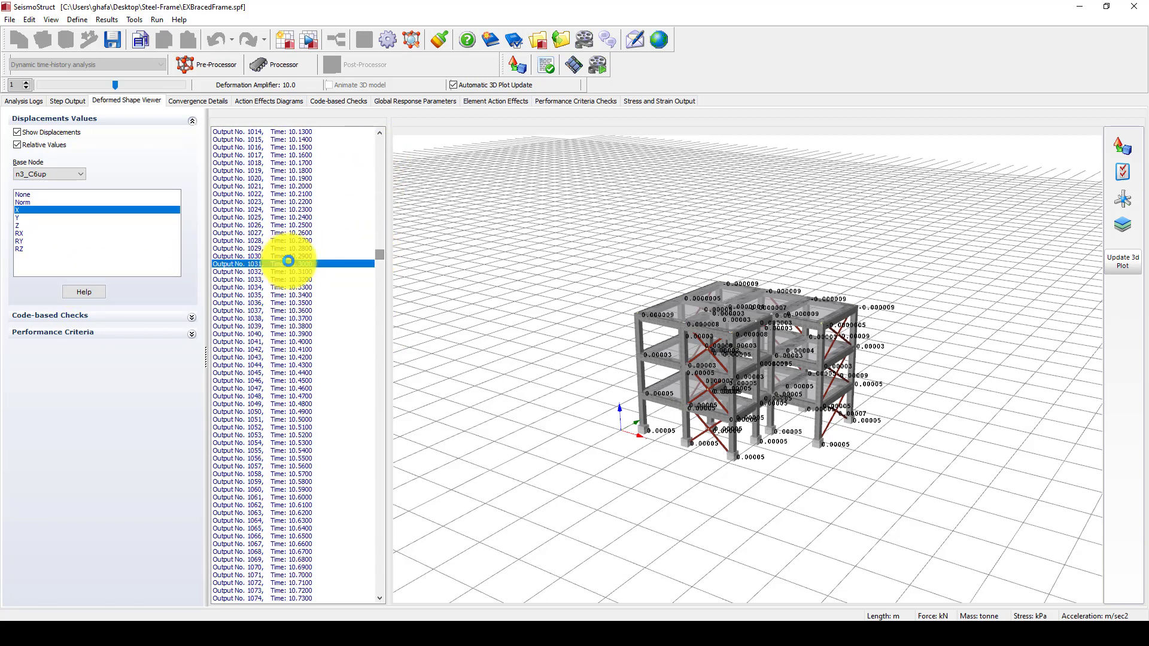
click(249, 257)
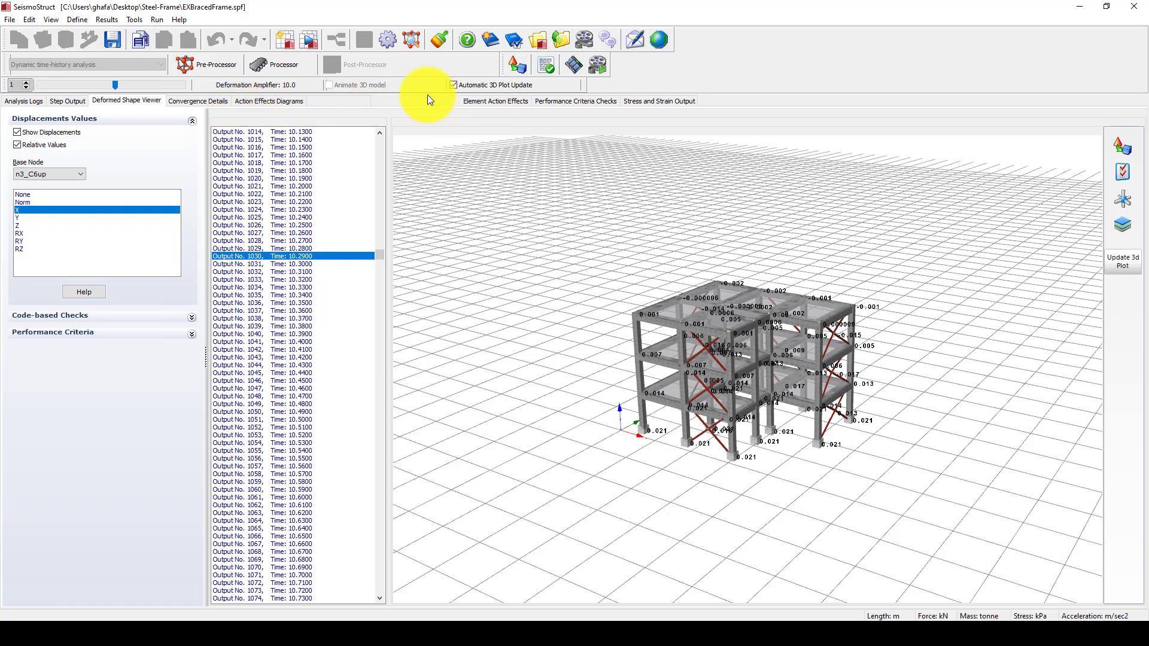
Check the yield criterion in the per-step frame performance criteria checks and examine the listed element sections at output 610 (time 6.09)
click(581, 101)
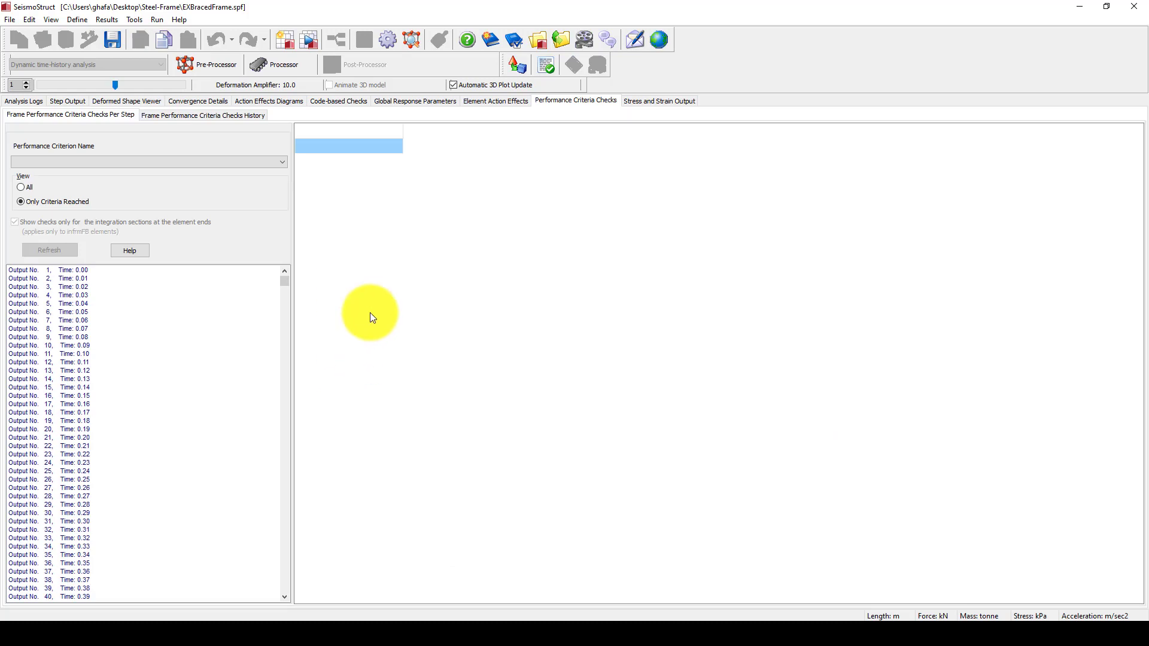
click(53, 381)
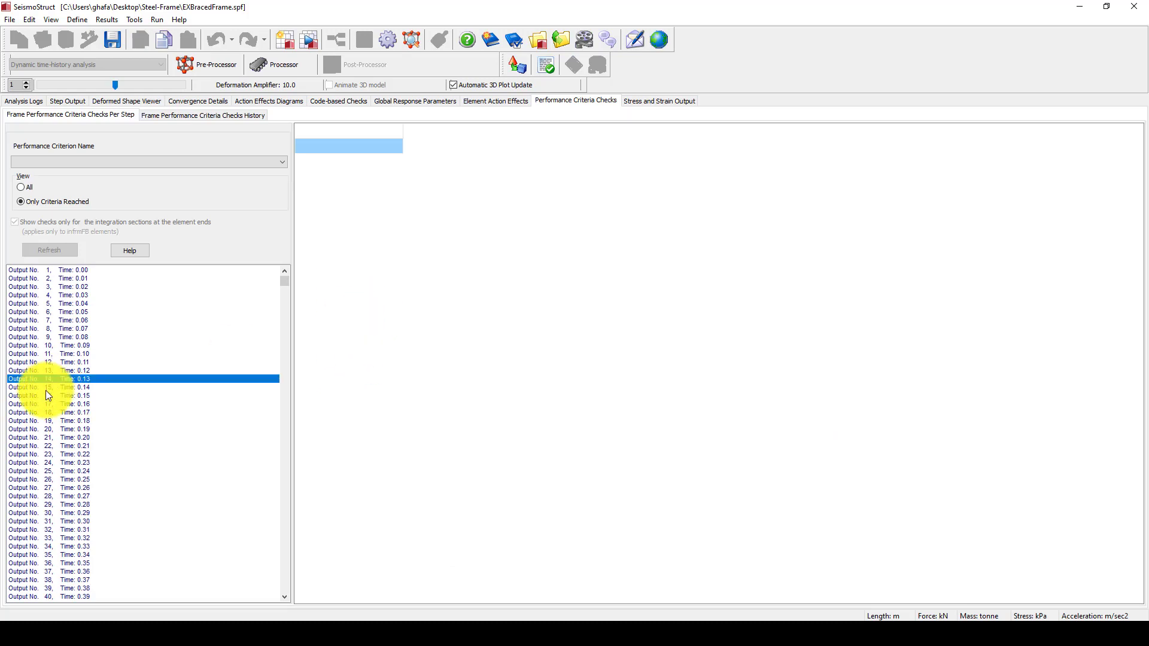
click(51, 163)
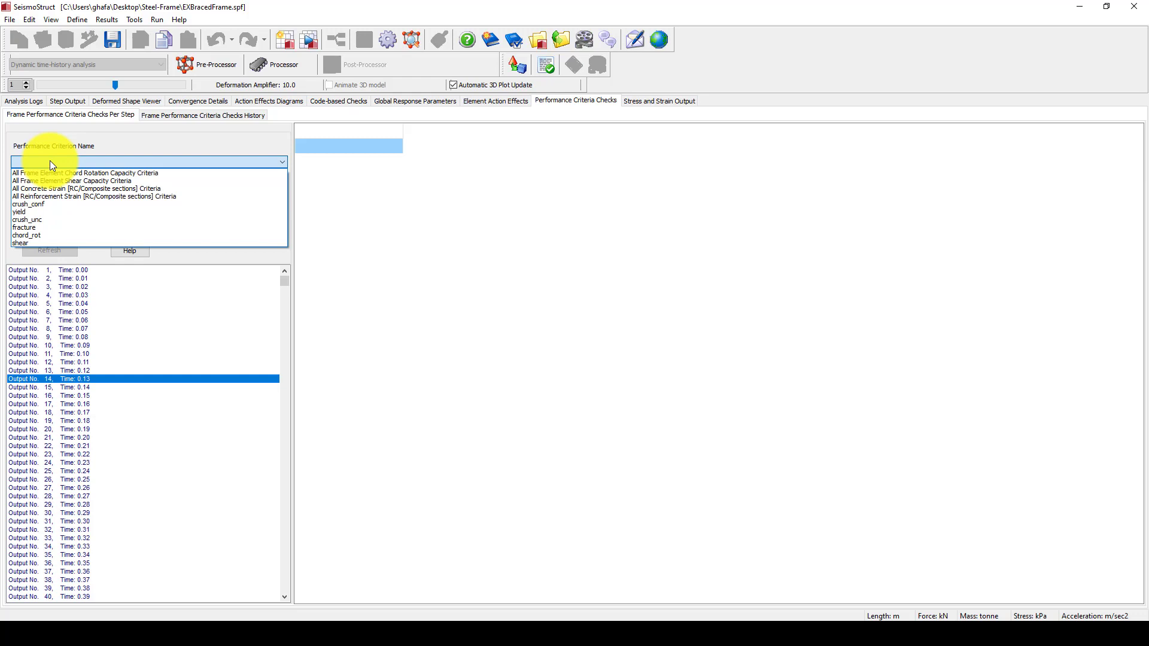
click(47, 212)
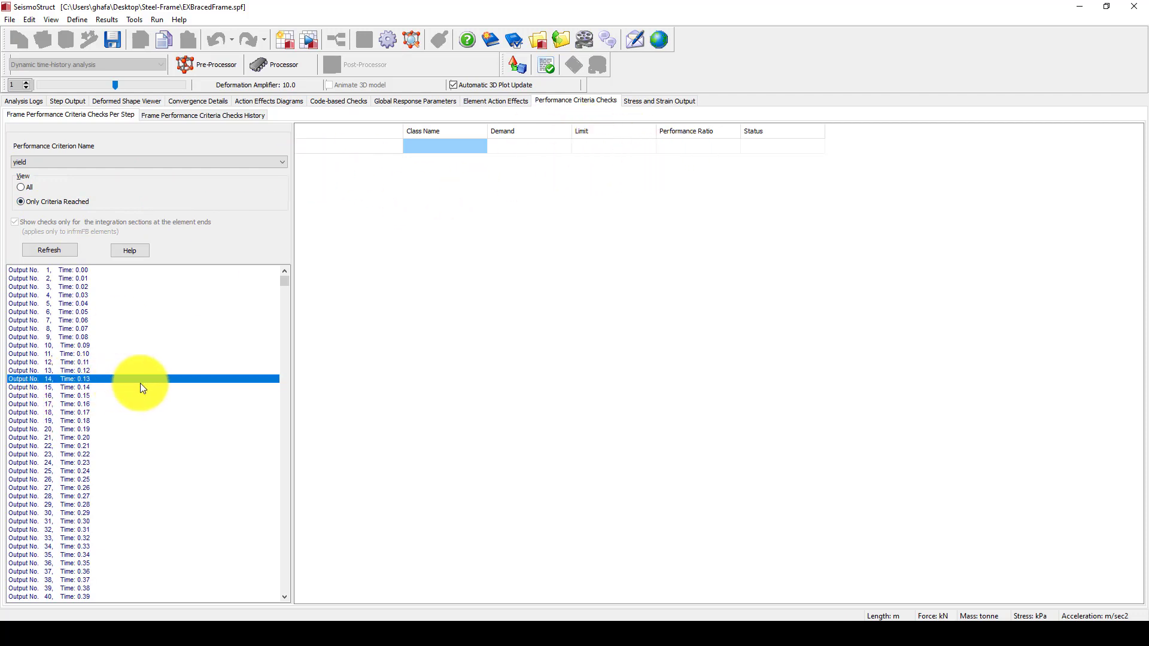
drag(286, 282, 284, 328)
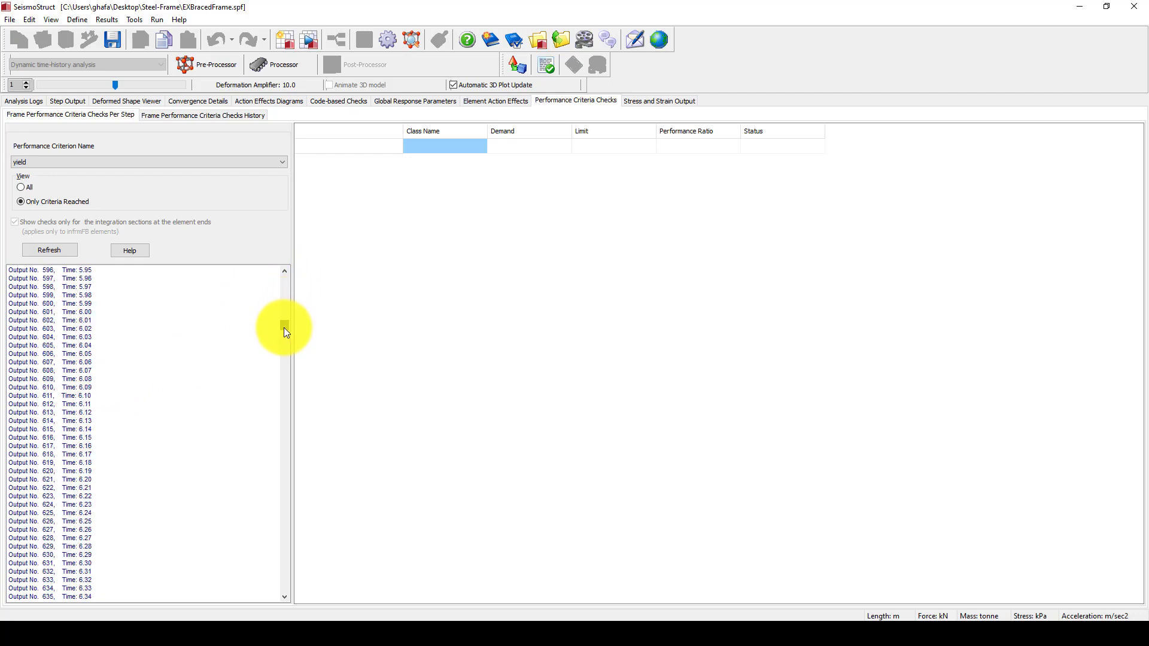
click(77, 329)
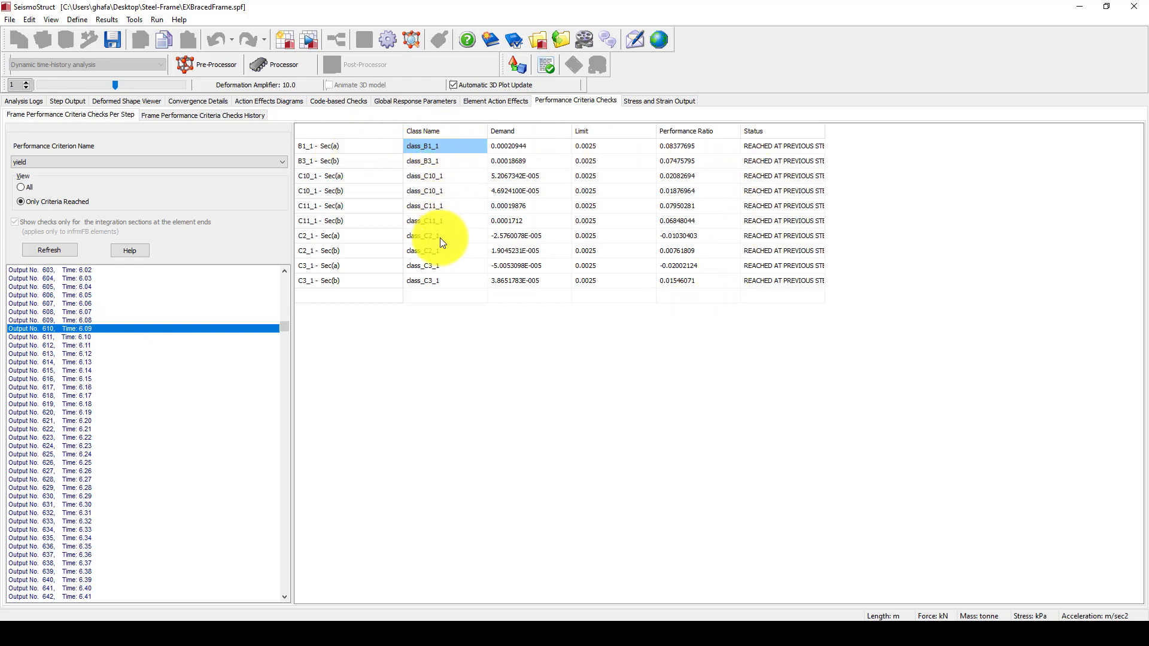
drag(438, 162, 443, 293)
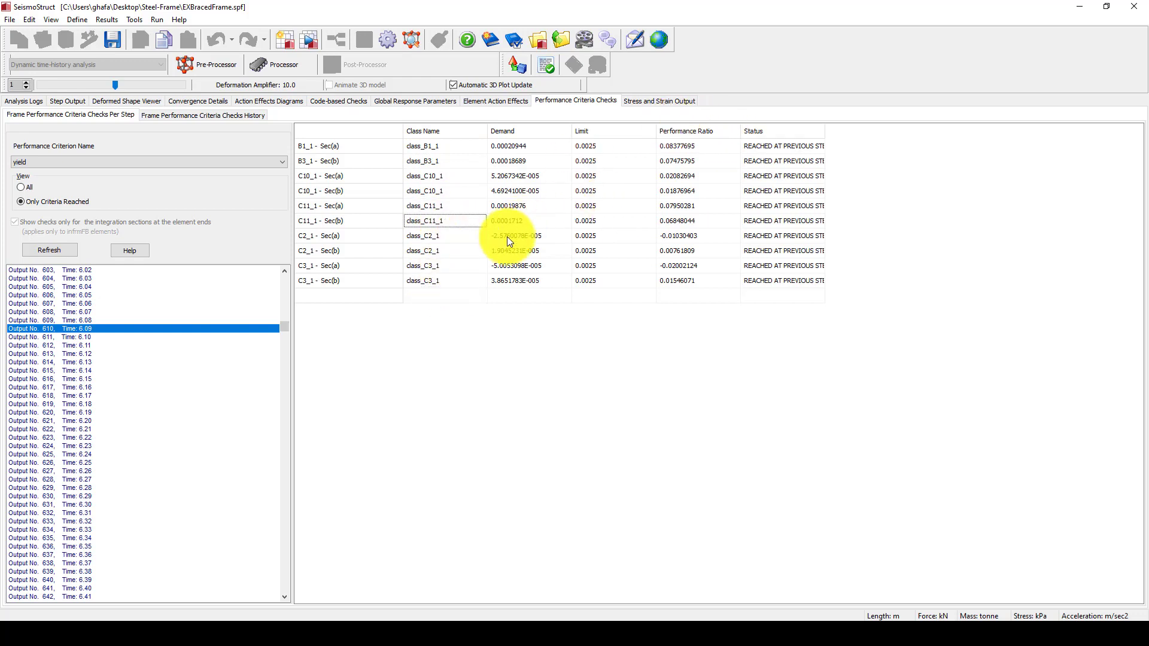
Check the crush_unc criterion and look for sections reaching it across the output steps from 622 (time 6.21) to 789 (time 7.88)
click(82, 159)
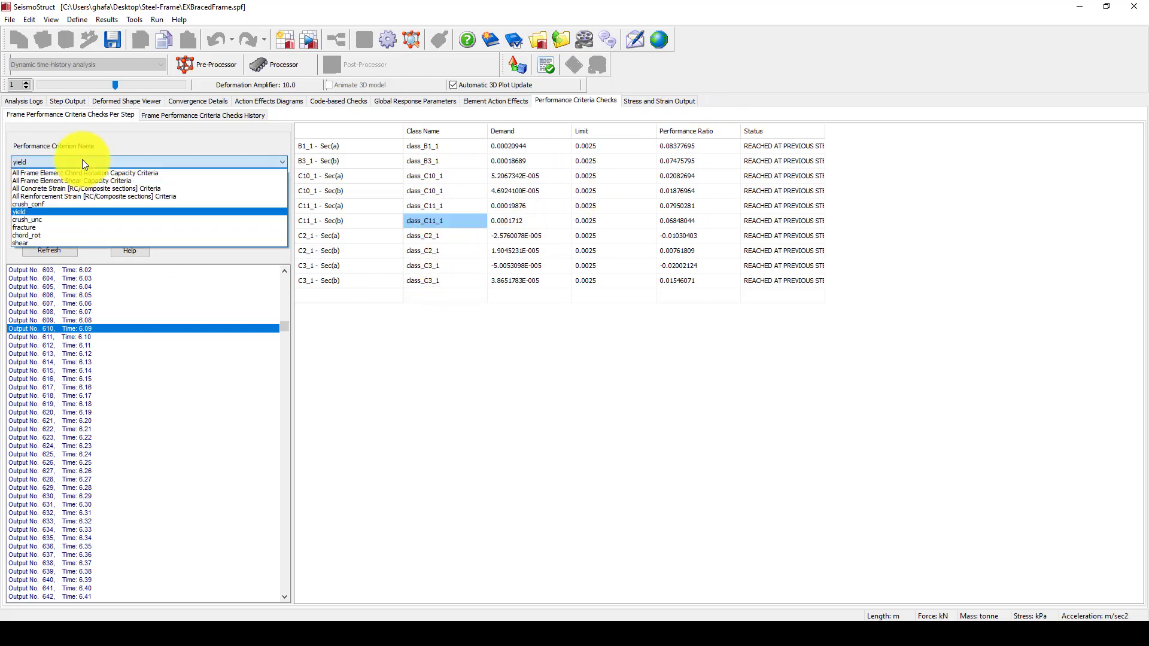
click(58, 220)
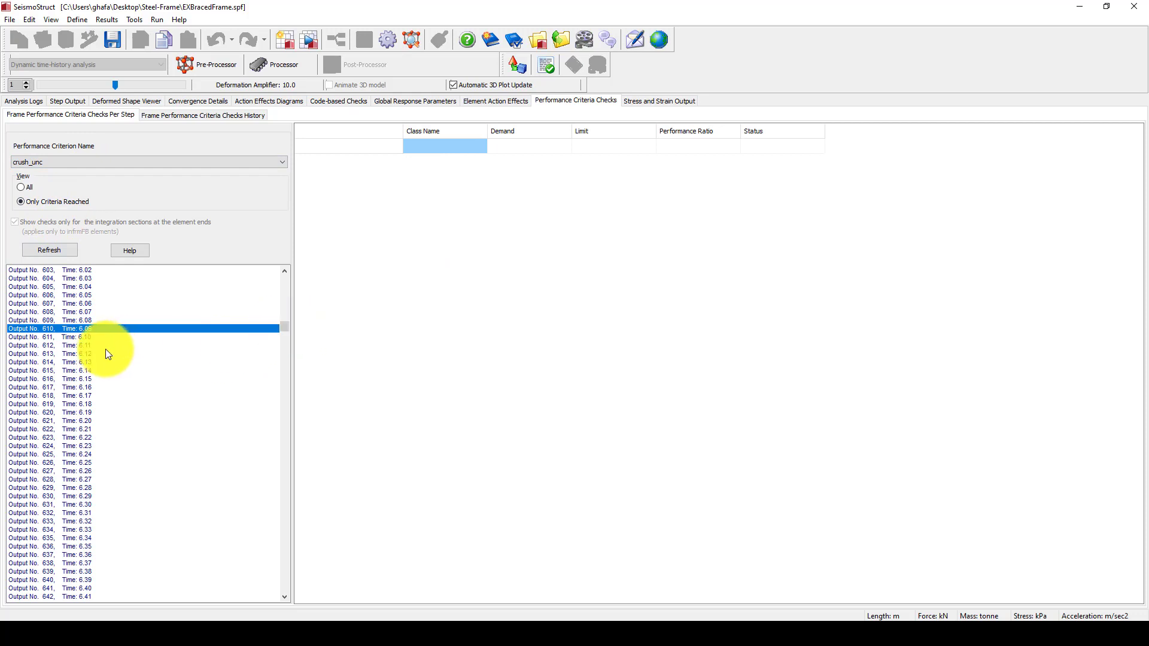
click(64, 430)
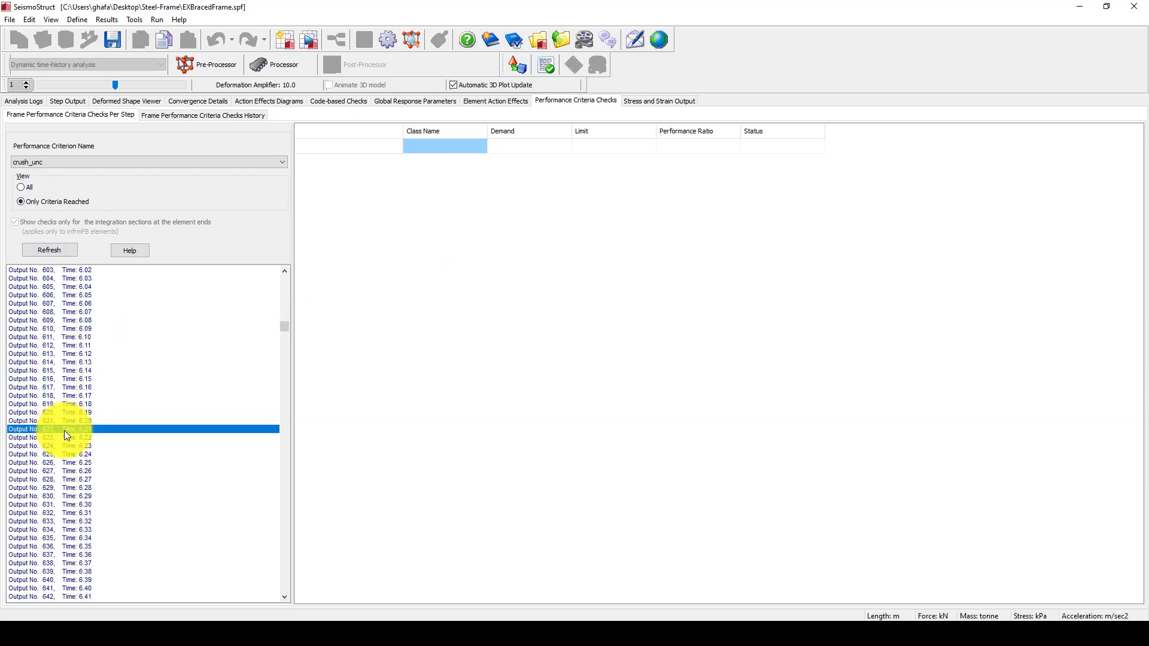
key(Down)
key(Down)
key(Down)
key(Down)
key(Down)
key(Down)
key(Down)
key(Down)
key(Down)
key(Down)
key(Down)
key(Down)
key(Down)
key(Down)
key(Down)
key(Down)
key(Down)
key(Down)
key(Down)
key(Down)
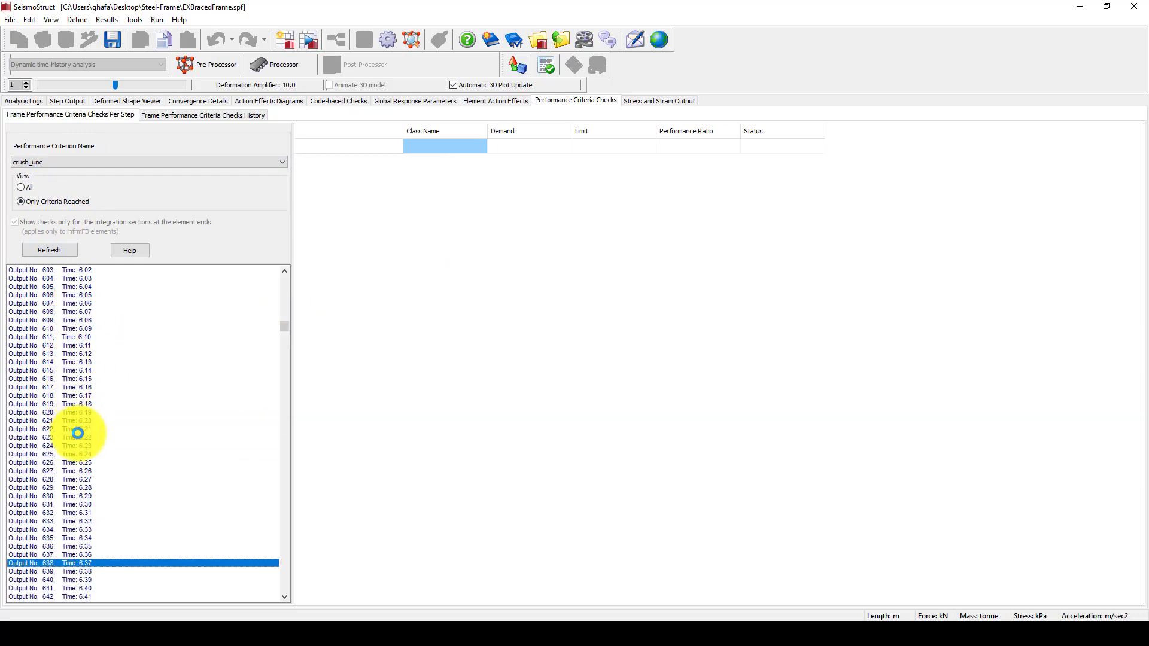
key(Up)
key(Up)
key(Up)
key(Up)
key(Up)
key(Up)
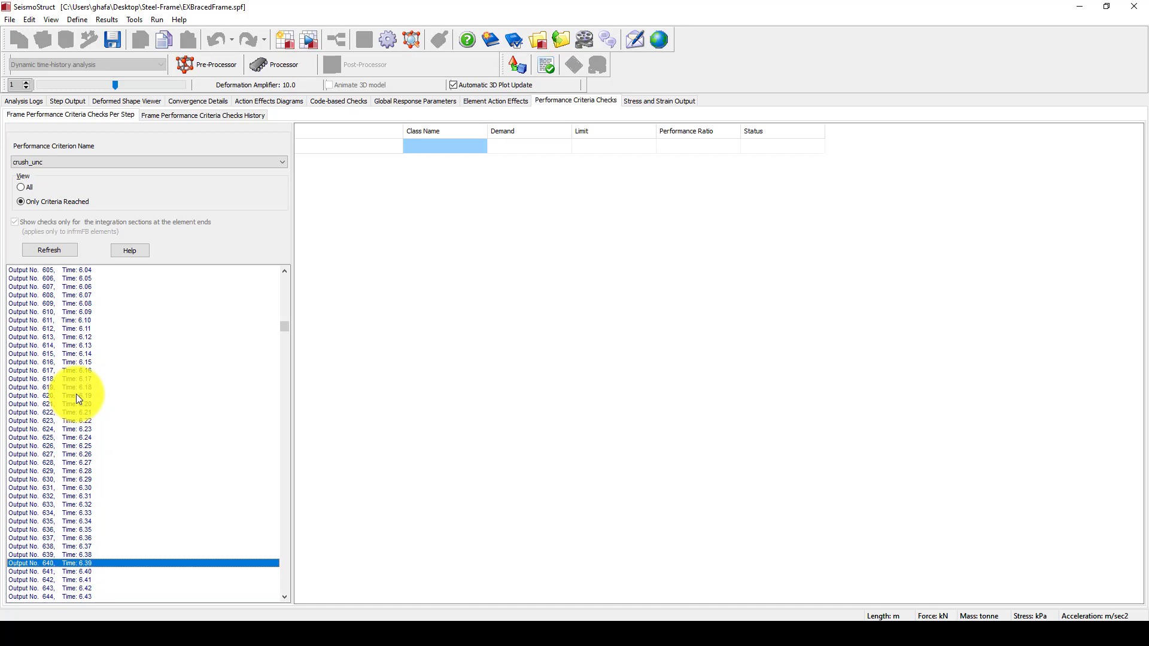
key(Up)
key(Up)
key(Up)
key(Up)
key(Up)
key(Up)
key(Up)
key(Up)
key(Up)
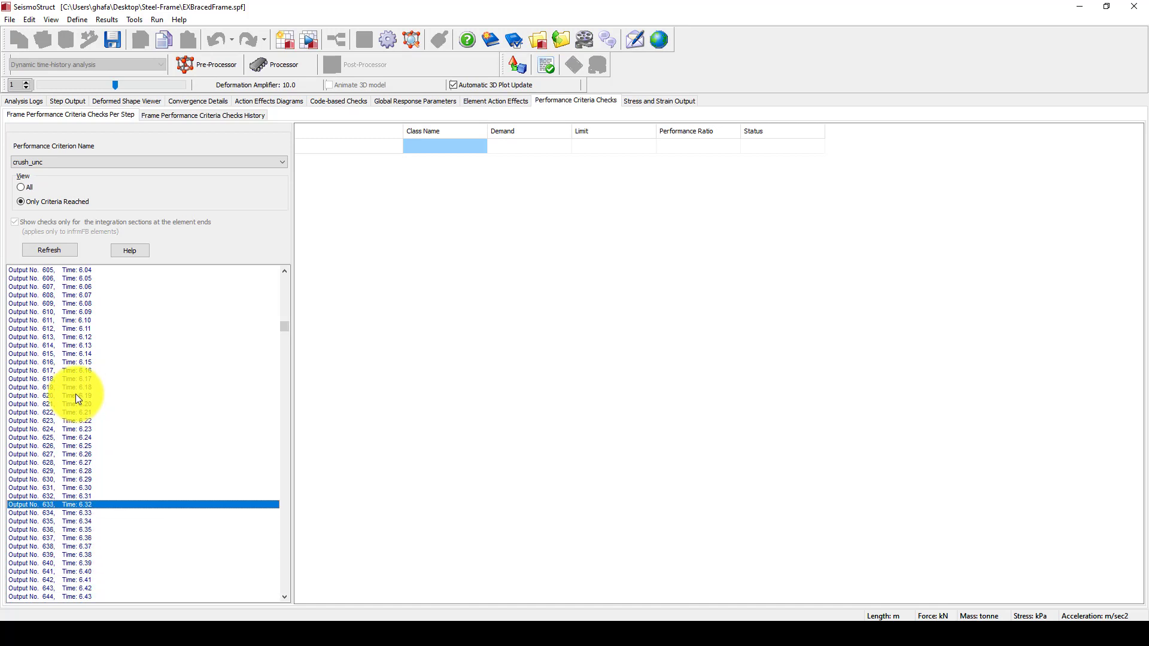
key(Up)
key(Up)
key(Up)
key(Up)
key(Up)
key(Up)
key(Up)
key(Up)
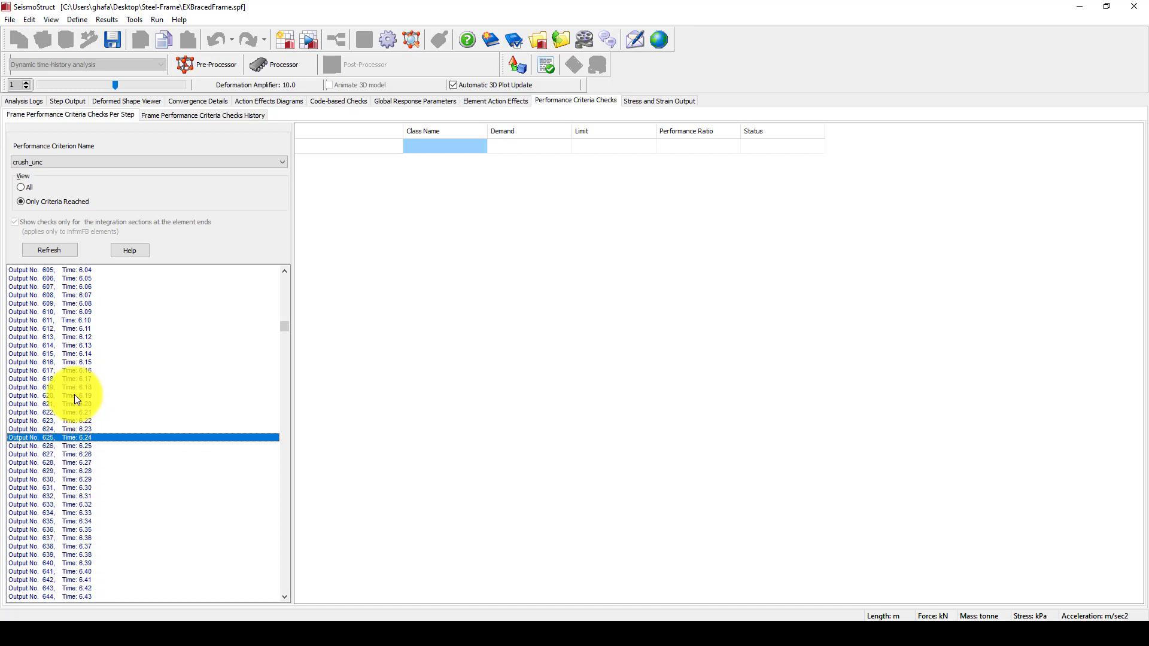
key(Down)
key(Down)
key(Down)
key(Down)
key(Down)
key(Down)
key(Down)
key(Down)
key(Down)
key(Down)
key(Down)
key(Down)
key(Down)
key(Down)
key(Down)
key(Down)
key(Down)
key(Down)
key(Down)
key(Down)
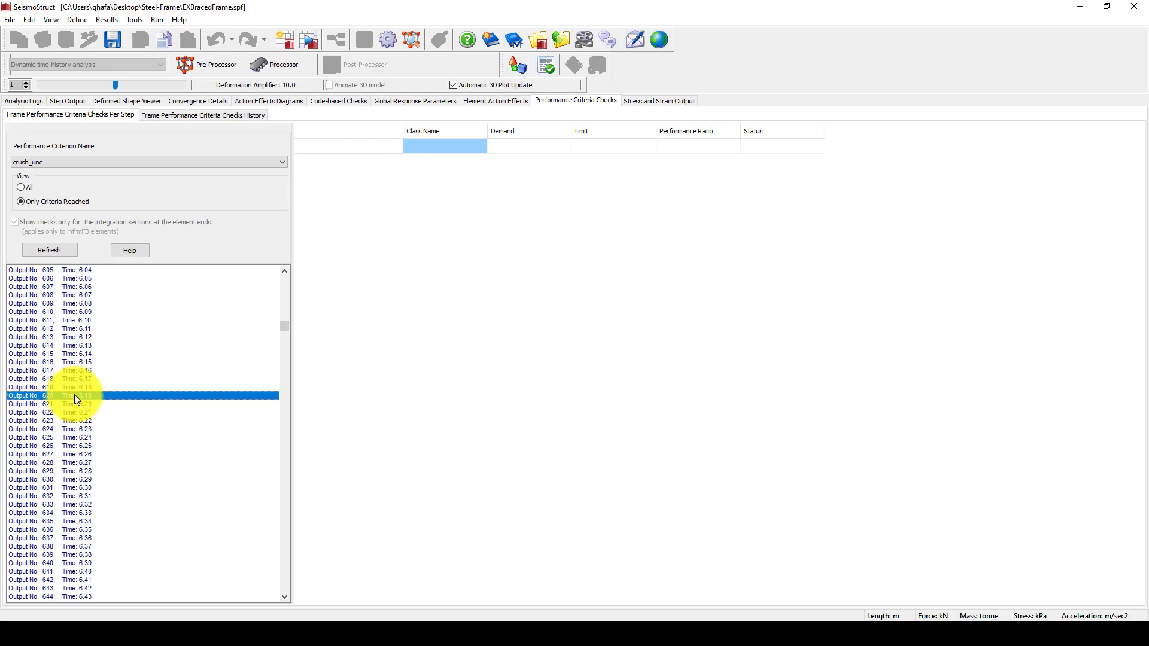
key(Down)
key(Down)
key(Down)
key(Down)
key(Down)
key(Down)
key(Down)
key(Down)
key(Down)
key(Down)
key(Down)
key(Down)
key(Down)
key(Down)
key(Down)
key(Down)
key(Down)
key(Down)
key(Down)
key(Down)
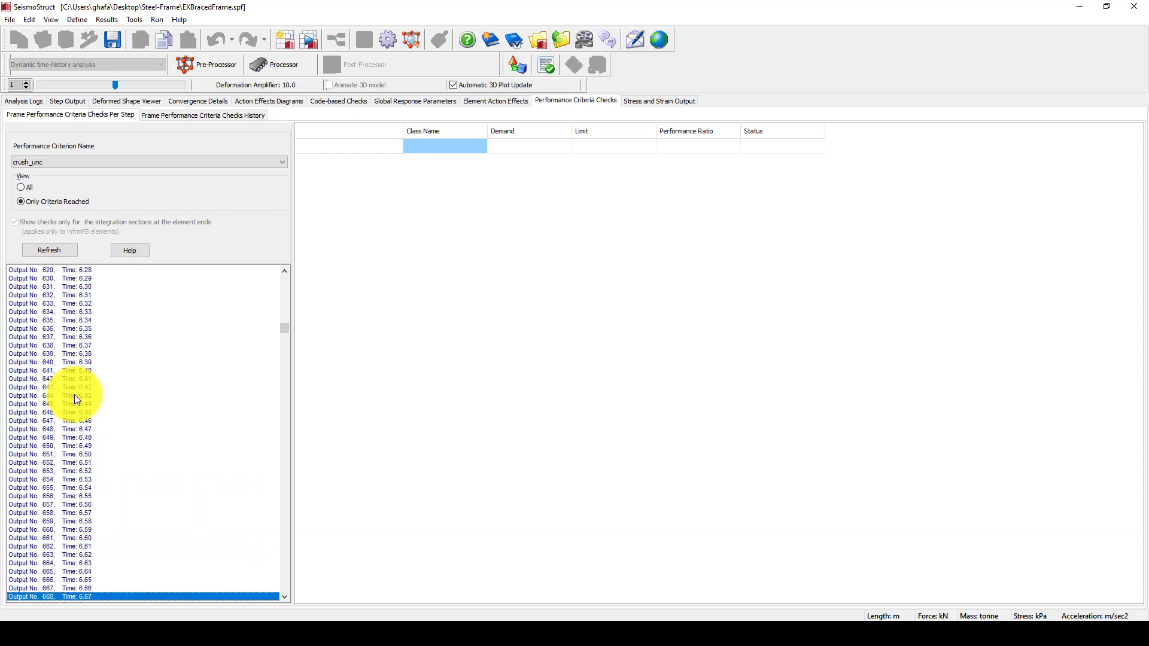
key(Down)
key(Down)
key(Down)
key(Down)
key(Down)
key(Down)
key(Down)
key(Down)
key(Down)
key(Down)
key(Down)
key(Down)
key(Down)
key(Down)
key(Down)
key(Down)
key(Down)
key(Down)
key(Down)
key(Down)
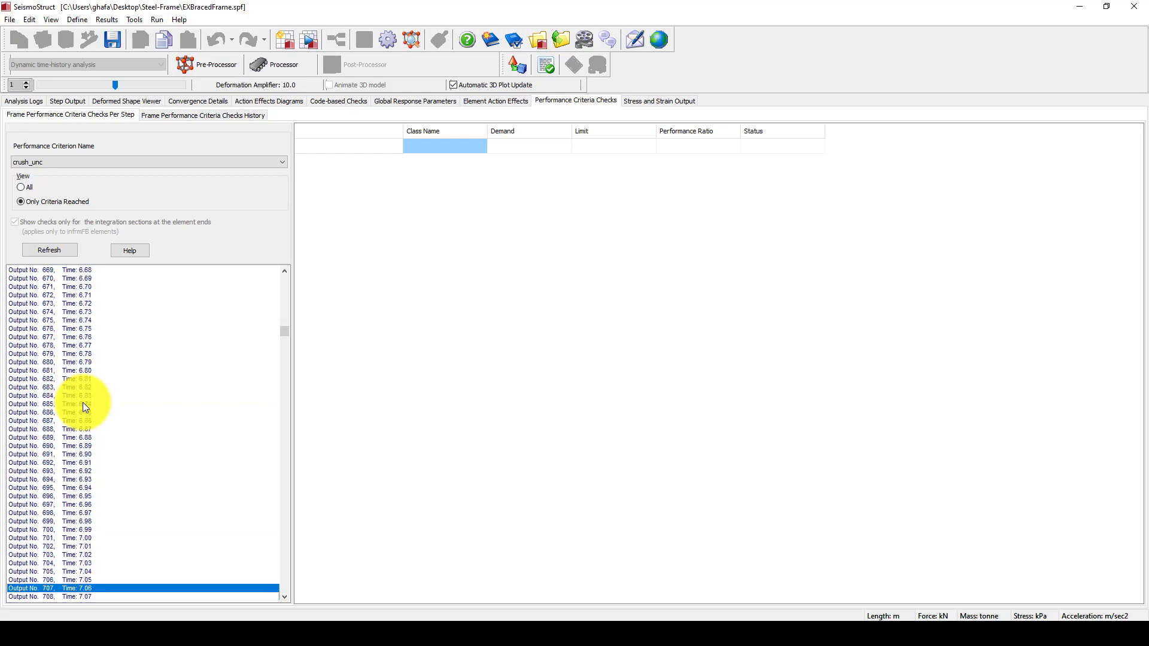
key(Down)
key(Down)
key(Down)
key(Down)
key(Down)
key(Down)
key(Down)
key(Down)
key(Down)
key(Down)
key(Down)
key(Down)
key(Down)
key(Down)
key(Down)
key(Down)
key(Down)
key(Down)
key(Down)
key(Down)
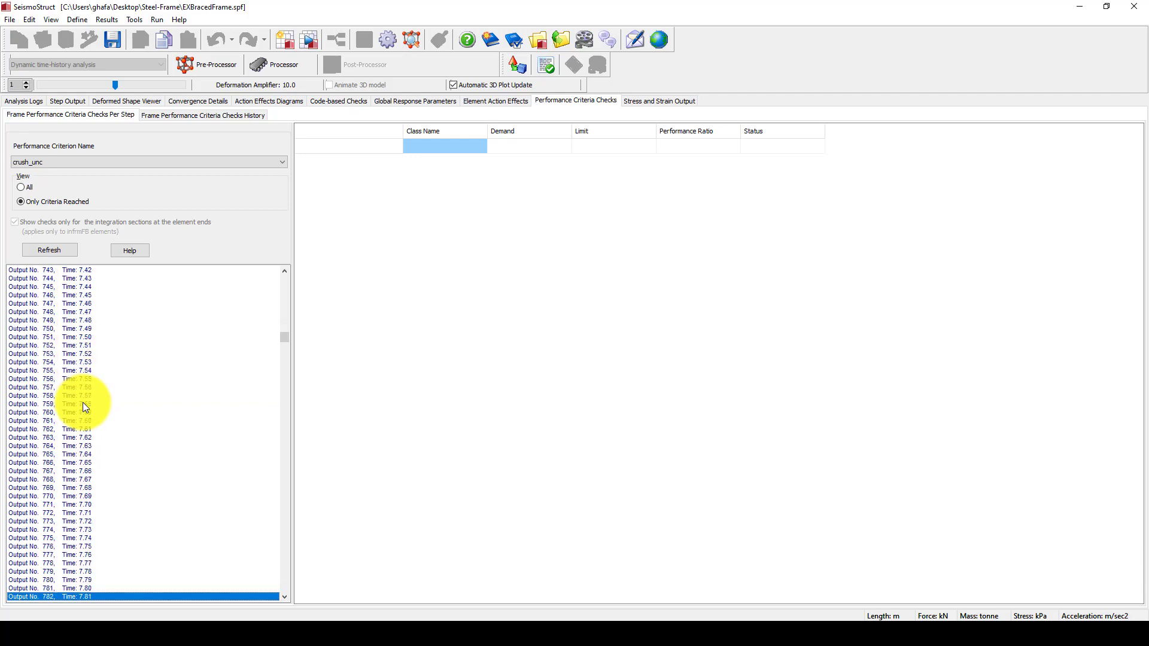
key(Up)
key(Up)
key(Up)
key(Up)
key(Up)
key(Up)
key(Up)
key(Up)
key(Up)
key(Up)
key(Up)
key(Up)
key(Up)
key(Up)
key(Up)
key(Up)
key(Up)
key(Up)
key(Up)
key(Up)
key(Up)
key(Up)
key(Up)
key(Up)
key(Up)
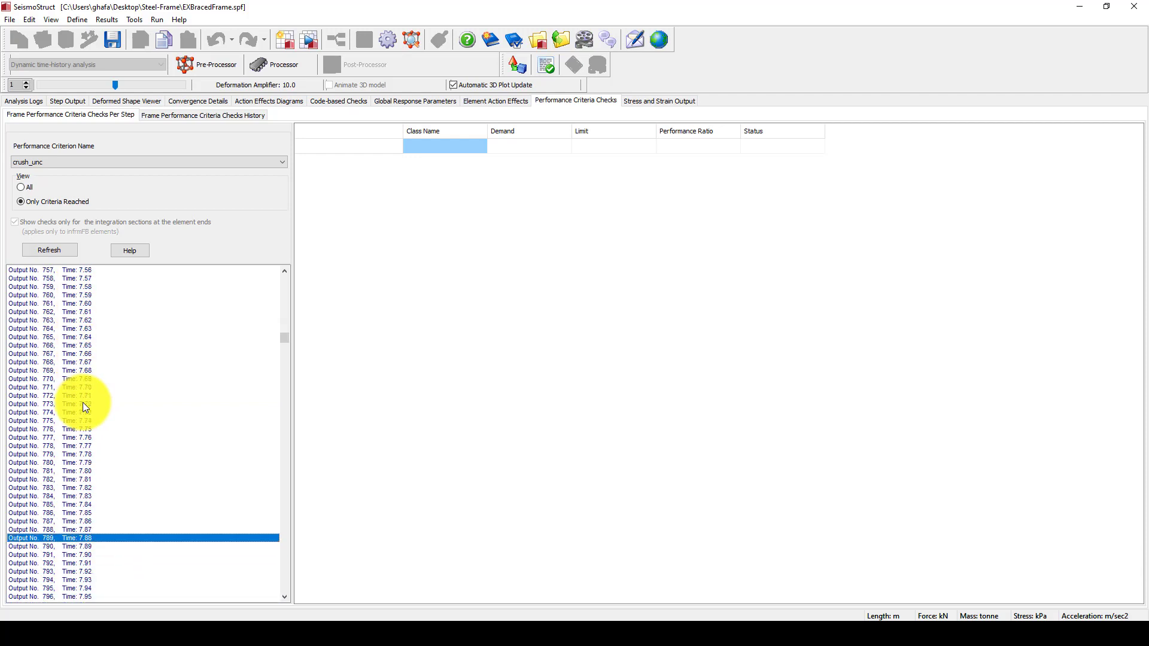
Recheck the crush_unc criterion backwards through the output steps from 789 (time 7.88) to 752 (time 7.51)
key(Up)
key(Up)
key(Up)
key(Up)
key(Up)
key(Up)
key(Up)
key(Up)
key(Up)
key(Up)
key(Up)
key(Up)
key(Up)
key(Up)
key(Up)
key(Up)
key(Up)
key(Up)
key(Up)
key(Up)
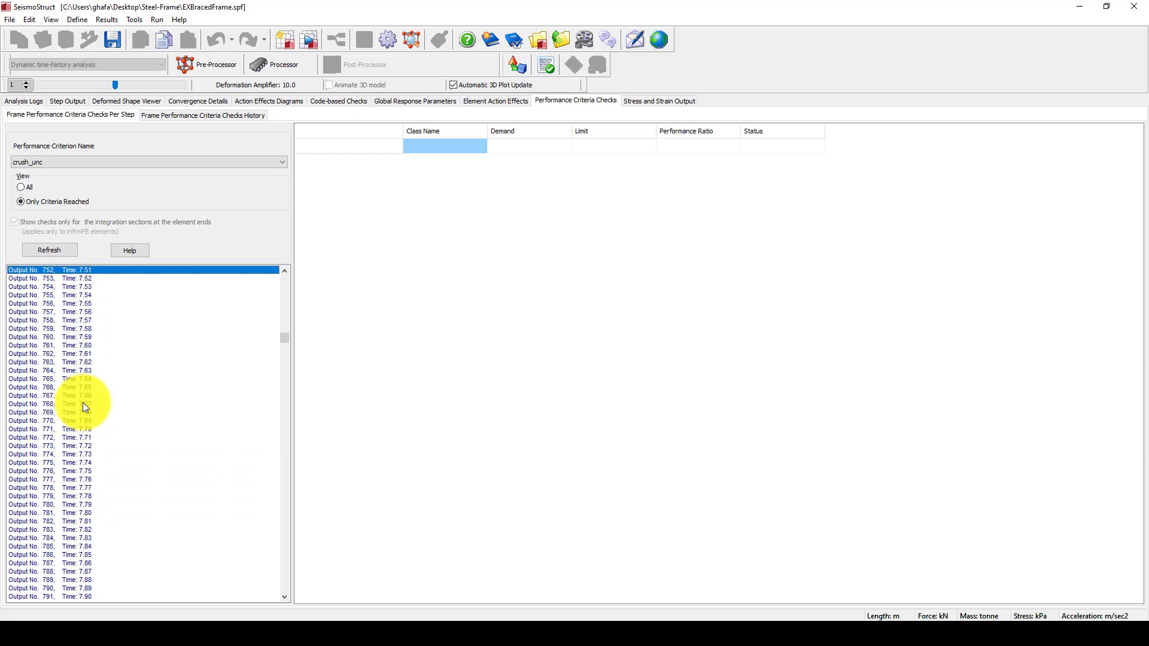
Look for sections reaching the crush_unc criterion in the successive output steps up to 1222 (time 12.21)
key(Down)
key(Down)
key(Down)
key(Down)
key(Down)
key(Down)
key(Down)
key(Down)
key(Down)
key(Down)
key(Down)
key(Down)
key(Down)
key(Down)
key(Down)
key(Down)
key(Down)
key(Down)
key(Down)
key(Down)
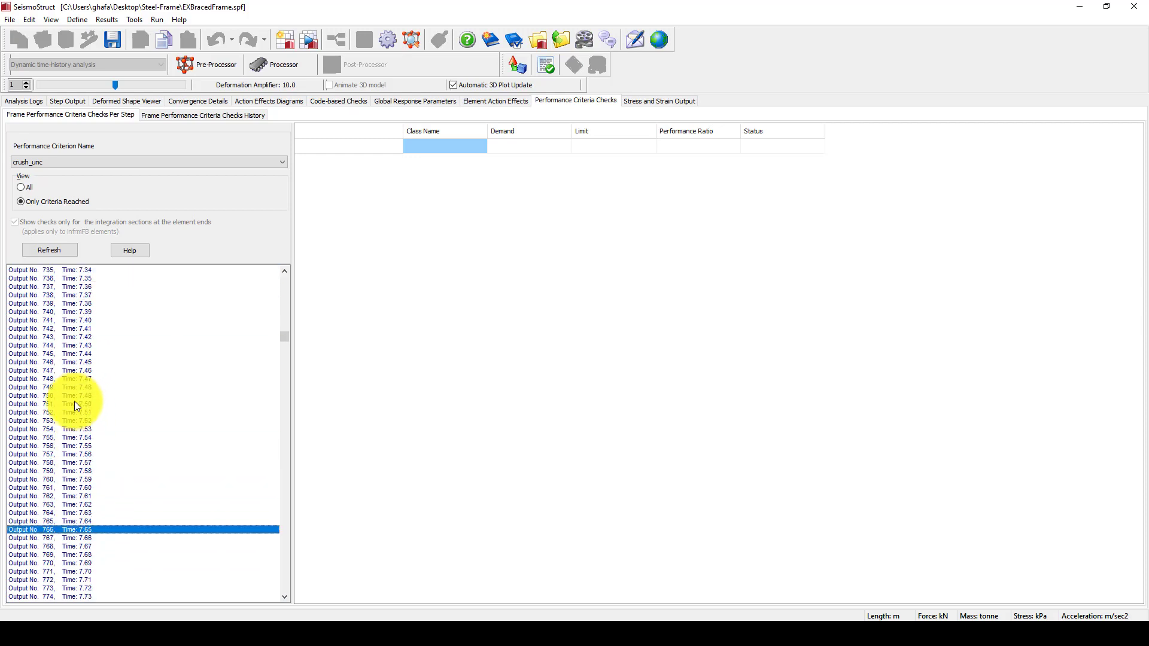
key(Down)
key(Down)
key(Down)
key(Down)
key(Down)
key(Down)
key(Down)
key(Down)
key(Down)
key(Down)
key(Down)
key(Down)
key(Down)
key(Down)
key(Down)
key(Down)
key(Down)
key(Down)
key(Down)
key(Down)
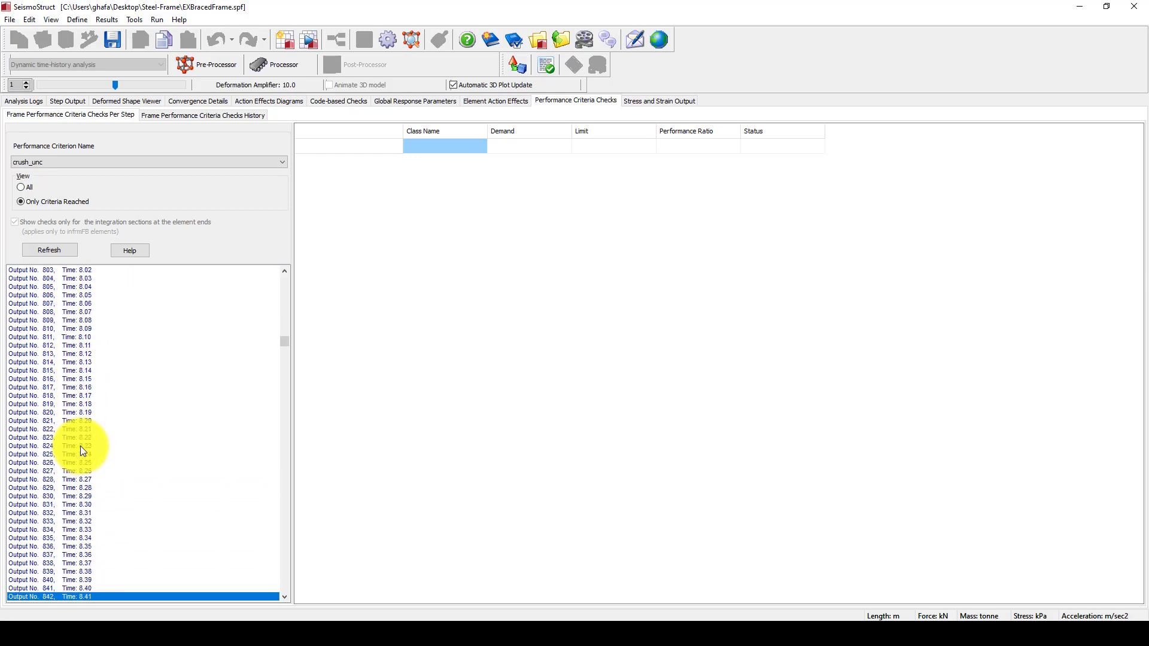
key(Down)
key(Down)
key(Down)
key(Down)
key(Down)
key(Down)
key(Down)
key(Down)
key(Down)
key(Down)
key(Down)
key(Down)
key(Down)
key(Down)
key(Down)
key(Down)
key(Down)
key(Down)
key(Down)
key(Down)
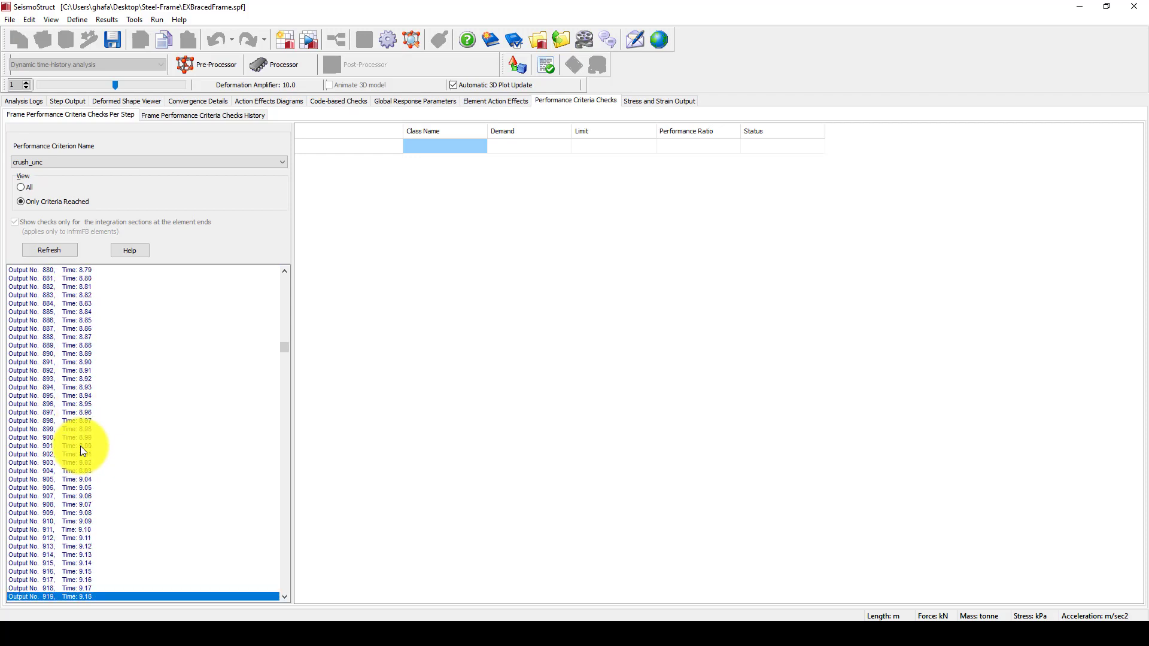
key(Down)
key(Down)
key(Down)
key(Down)
key(Down)
key(Down)
key(Down)
key(Down)
key(Down)
key(Down)
key(Down)
key(Down)
key(Down)
key(Down)
key(Down)
key(Down)
key(Down)
key(Down)
key(Down)
key(Down)
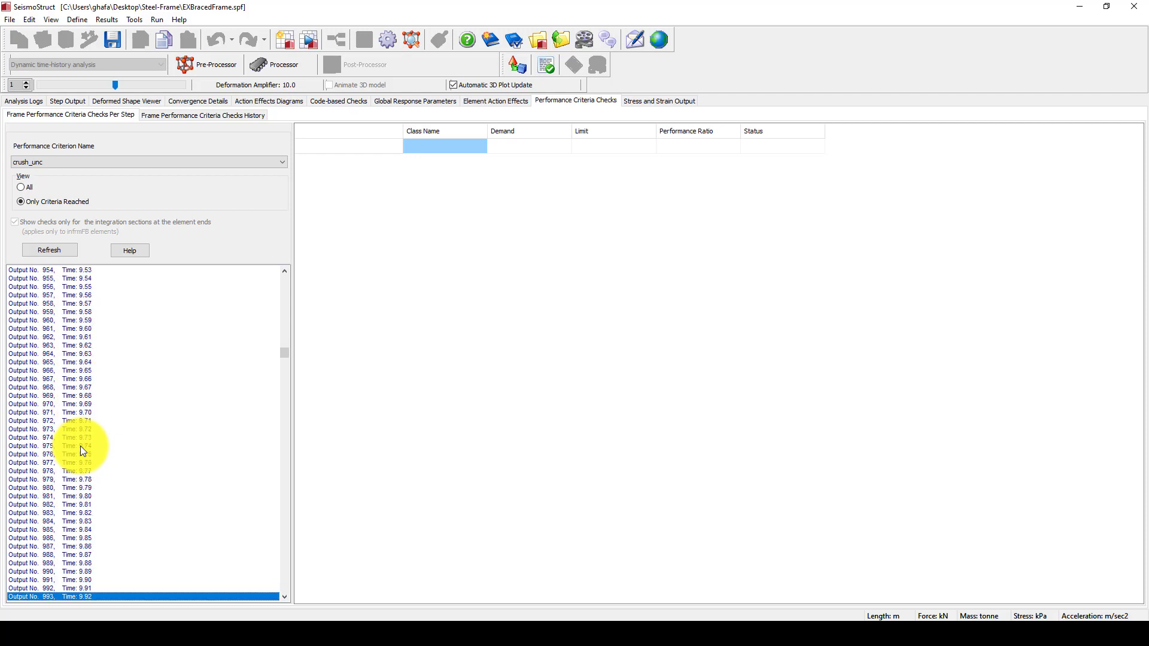
key(Down)
key(Down)
key(Down)
key(Down)
key(Down)
key(Down)
key(Down)
key(Down)
key(Down)
key(Down)
key(Down)
key(Down)
key(Down)
key(Down)
key(Down)
key(Down)
key(Down)
key(Down)
key(Down)
key(Down)
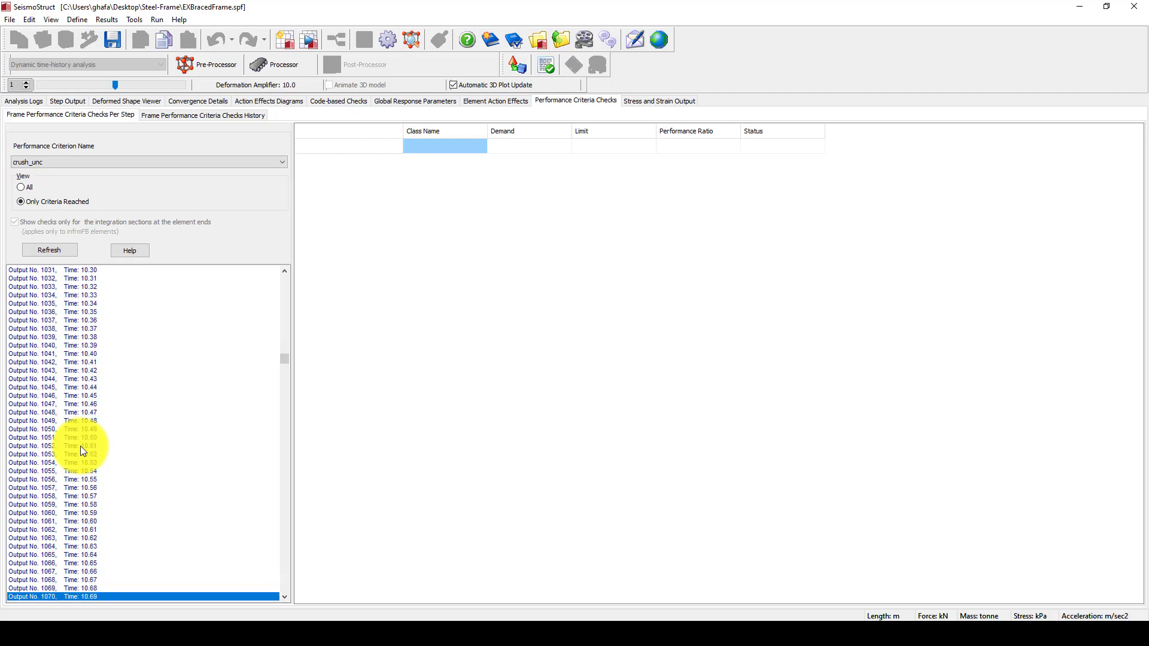
key(Down)
key(Down)
key(Down)
key(Down)
key(Down)
key(Down)
key(Down)
key(Down)
key(Down)
key(Down)
key(Down)
key(Down)
key(Down)
key(Down)
key(Down)
key(Down)
key(Down)
key(Down)
key(Down)
key(Down)
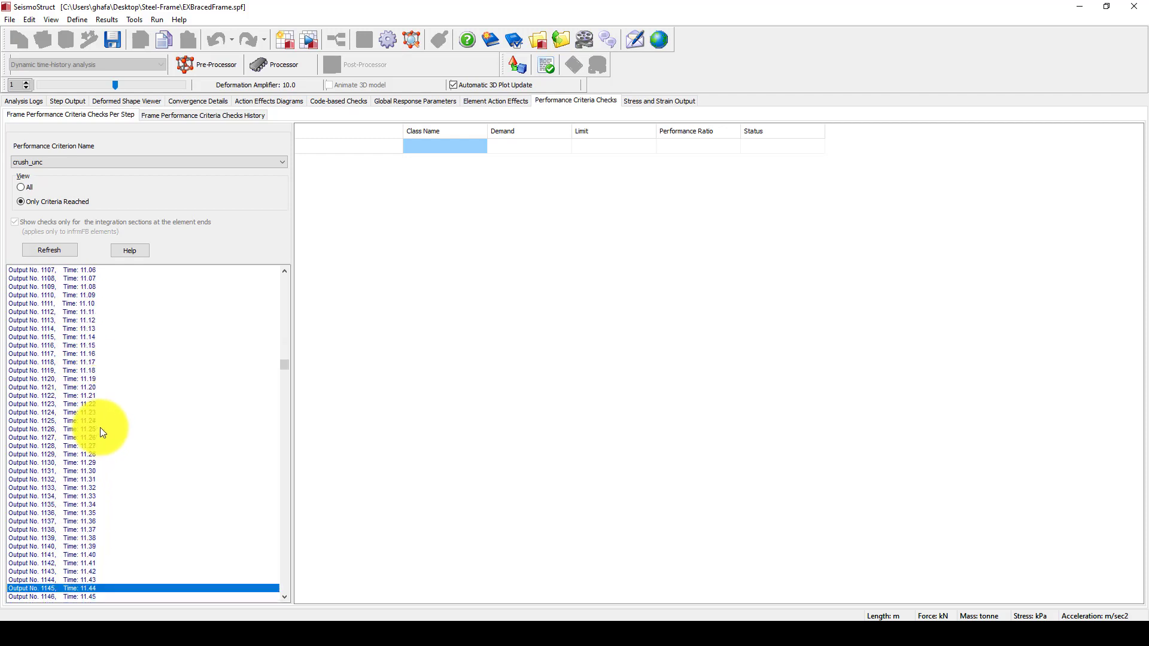
key(Down)
key(Down)
key(Down)
key(Down)
key(Down)
key(Down)
key(Down)
key(Down)
key(Down)
key(Down)
key(Down)
key(Down)
key(Down)
key(Down)
key(Down)
key(Down)
key(Down)
key(Down)
key(Down)
key(Down)
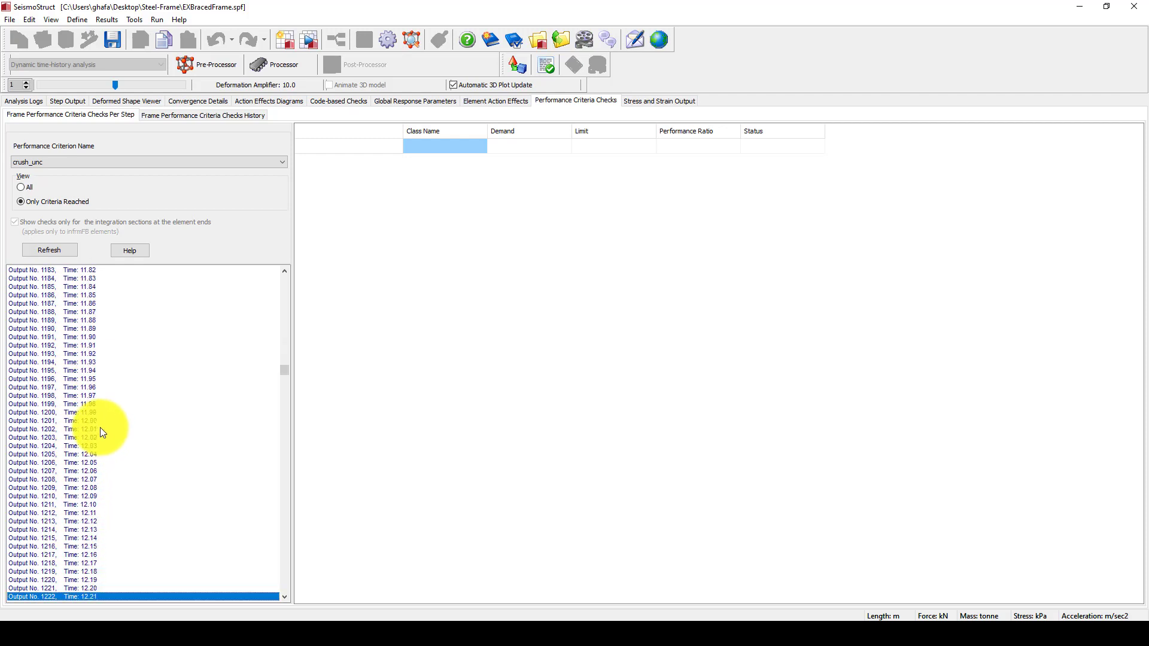
Look for sections reaching the crush_unc criterion in the output steps from 1222 (time 12.21) to 1292 (time 12.91)
key(Down)
key(Down)
key(Down)
key(Down)
key(Down)
key(Down)
key(Down)
key(Down)
key(Down)
key(Down)
key(Down)
key(Down)
key(Down)
key(Down)
key(Down)
key(Down)
key(Down)
key(Down)
key(Down)
key(Down)
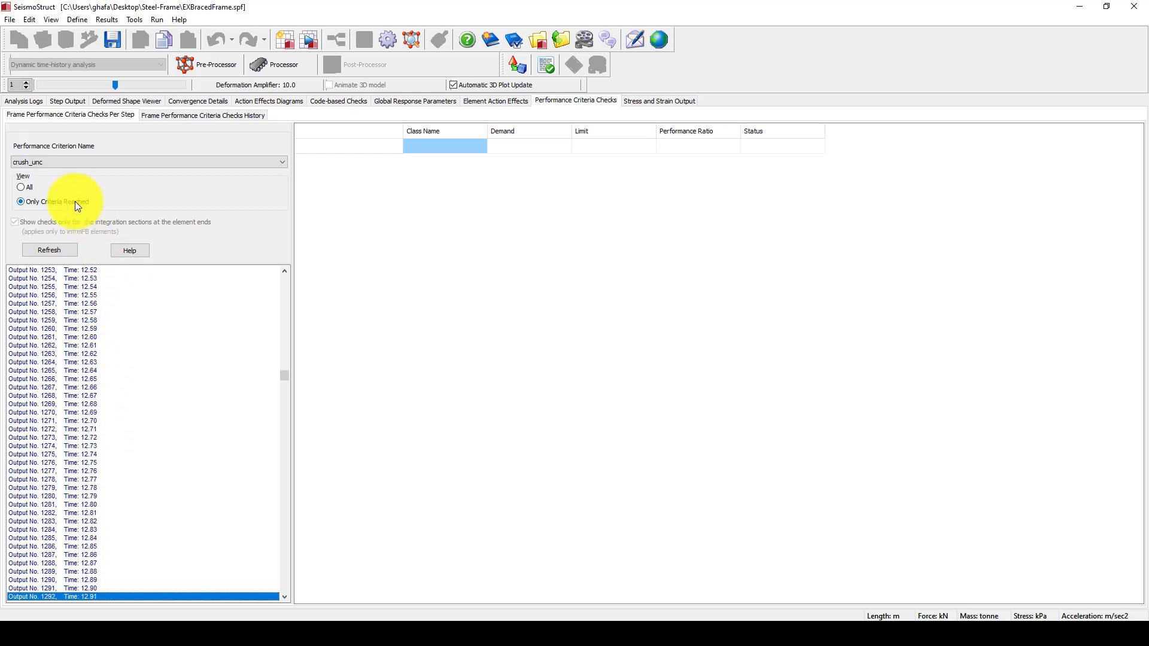
Check the yield criterion at outputs 1292 (time 12.91), 3857 (time 38.56) and 3869 (time 38.68)
click(59, 162)
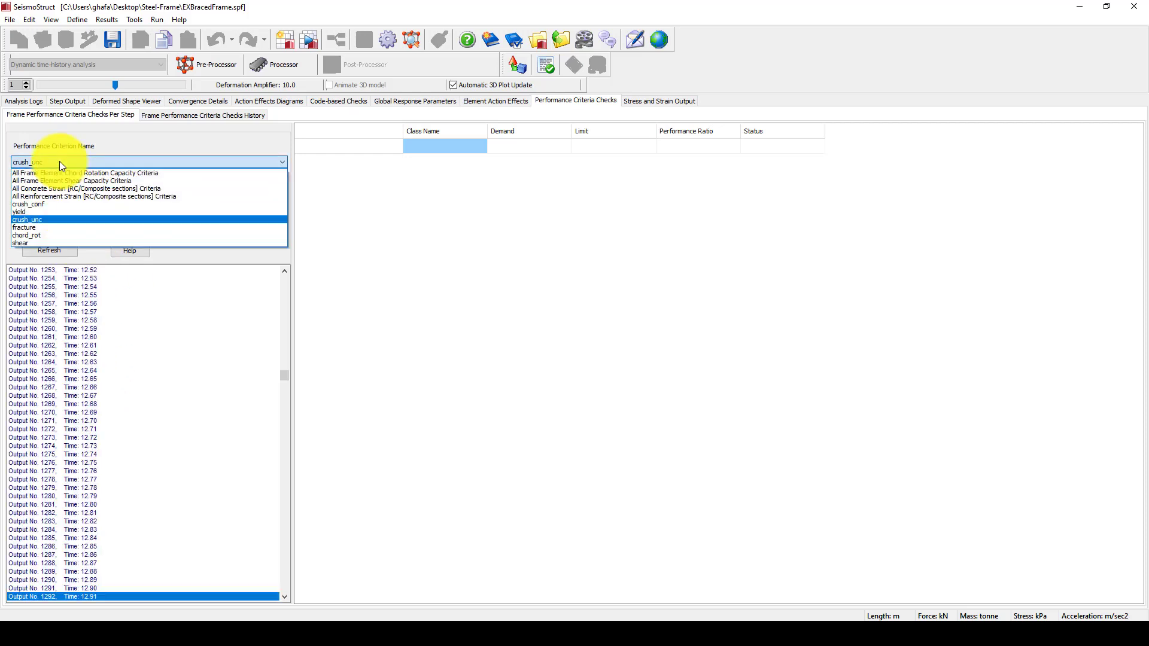
click(27, 213)
scroll(74, 592, down, 5)
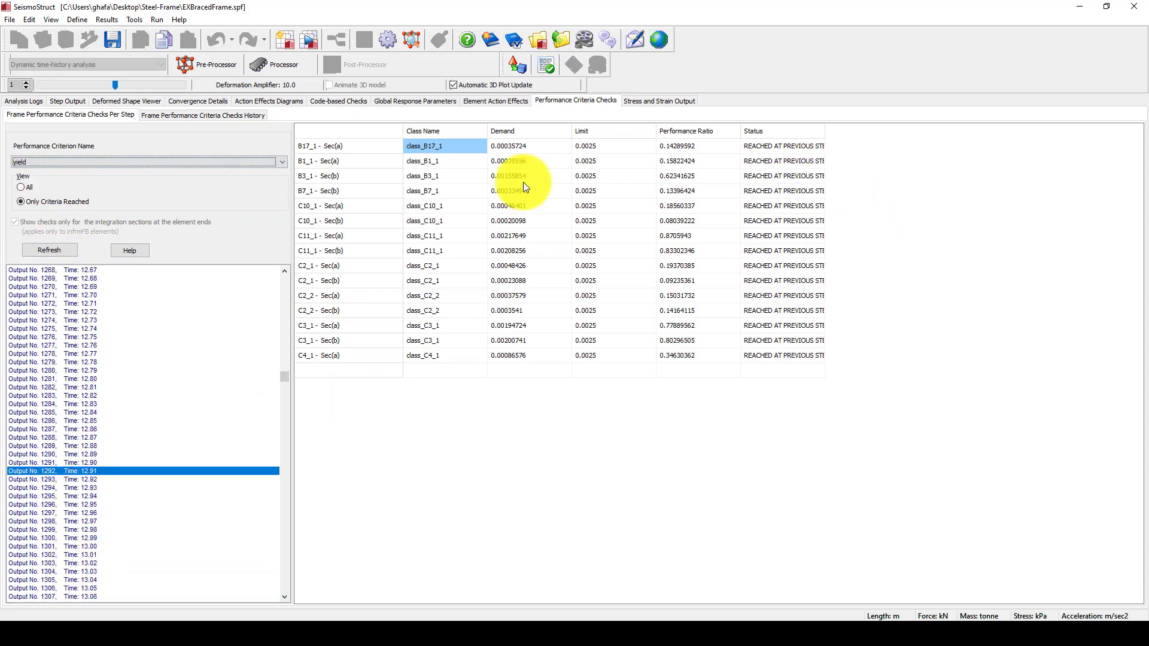
scroll(242, 410, down, 3)
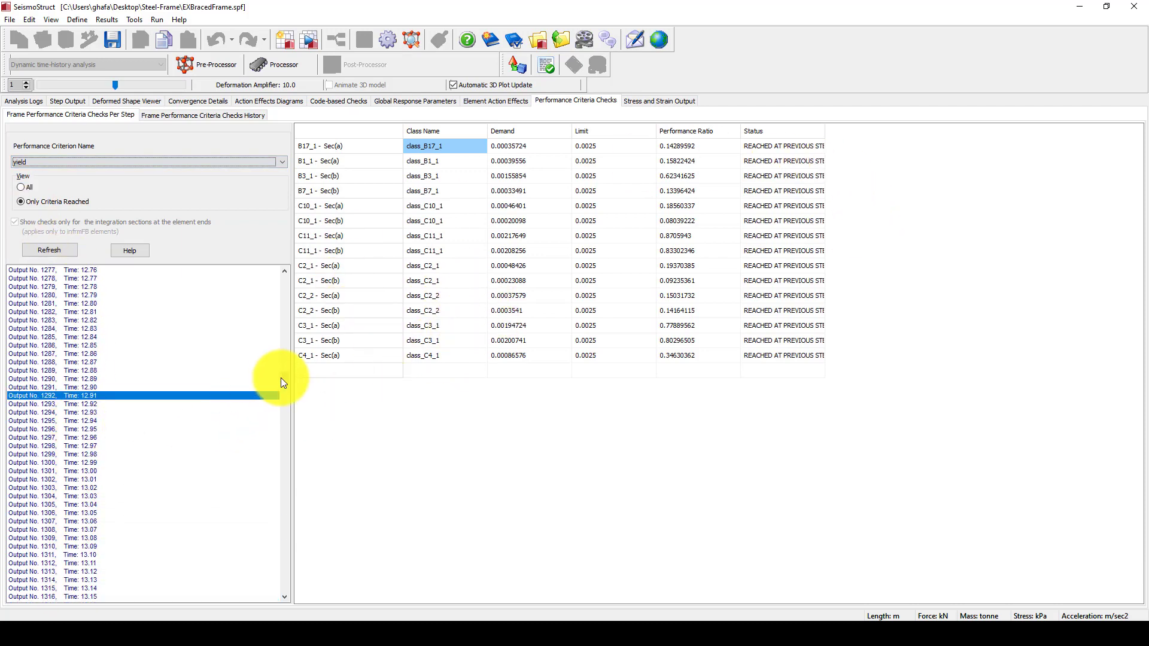
drag(281, 379, 159, 543)
click(70, 496)
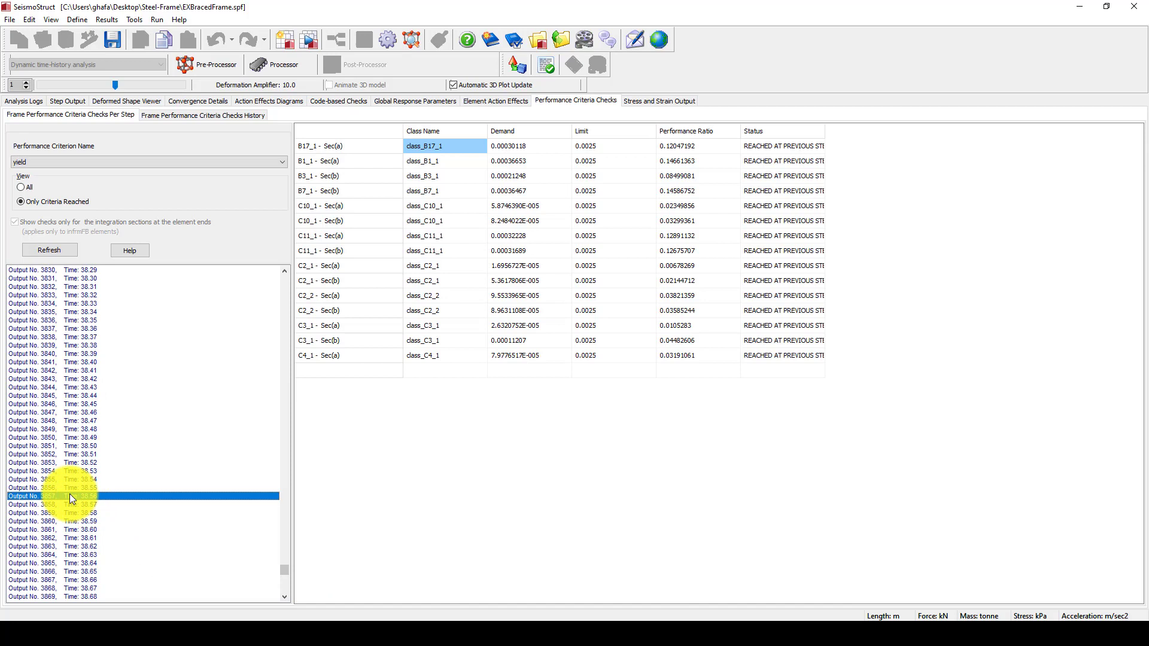
click(46, 596)
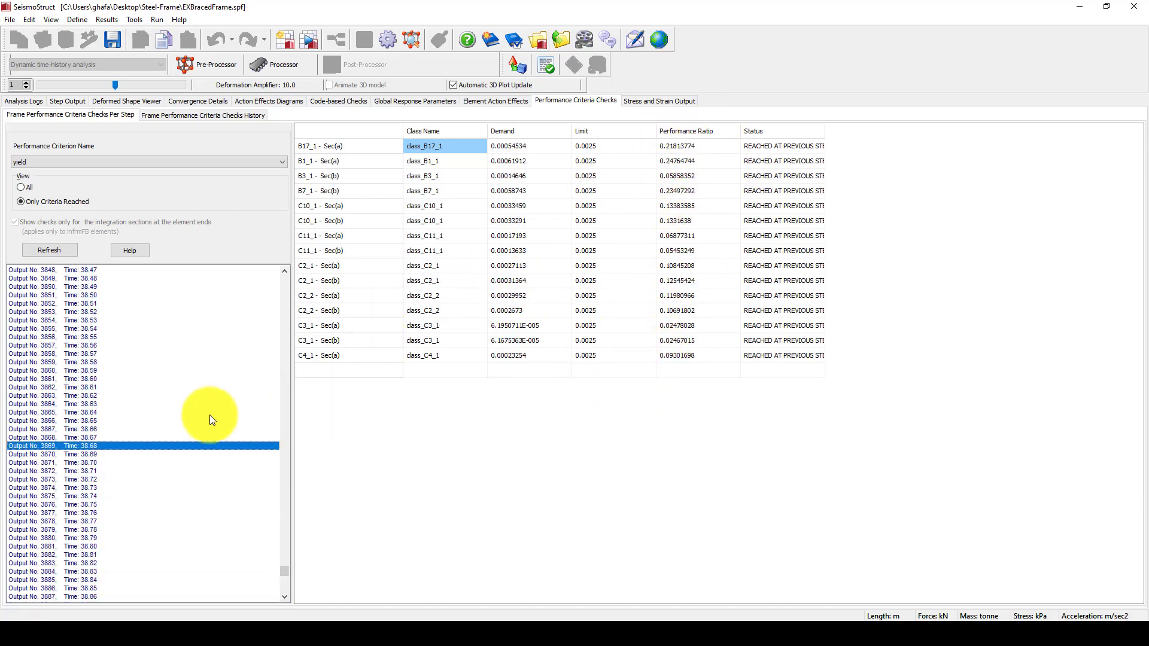
Check the fracture and shear criteria at output 3869 (time 38.68)
click(84, 158)
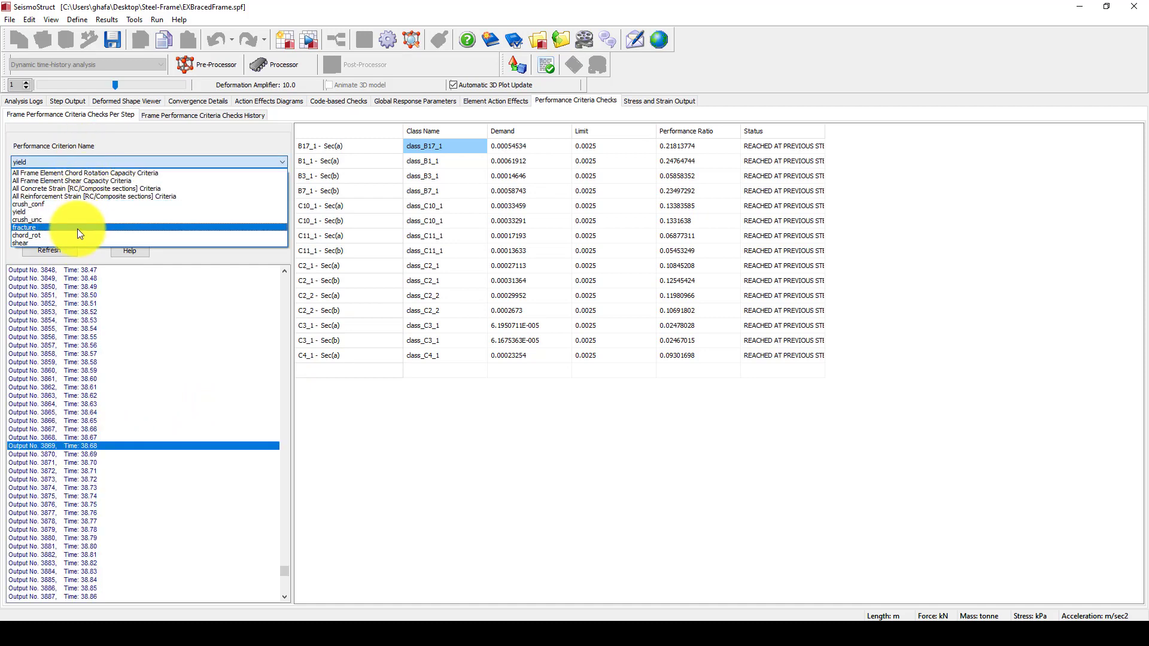
click(77, 228)
click(50, 163)
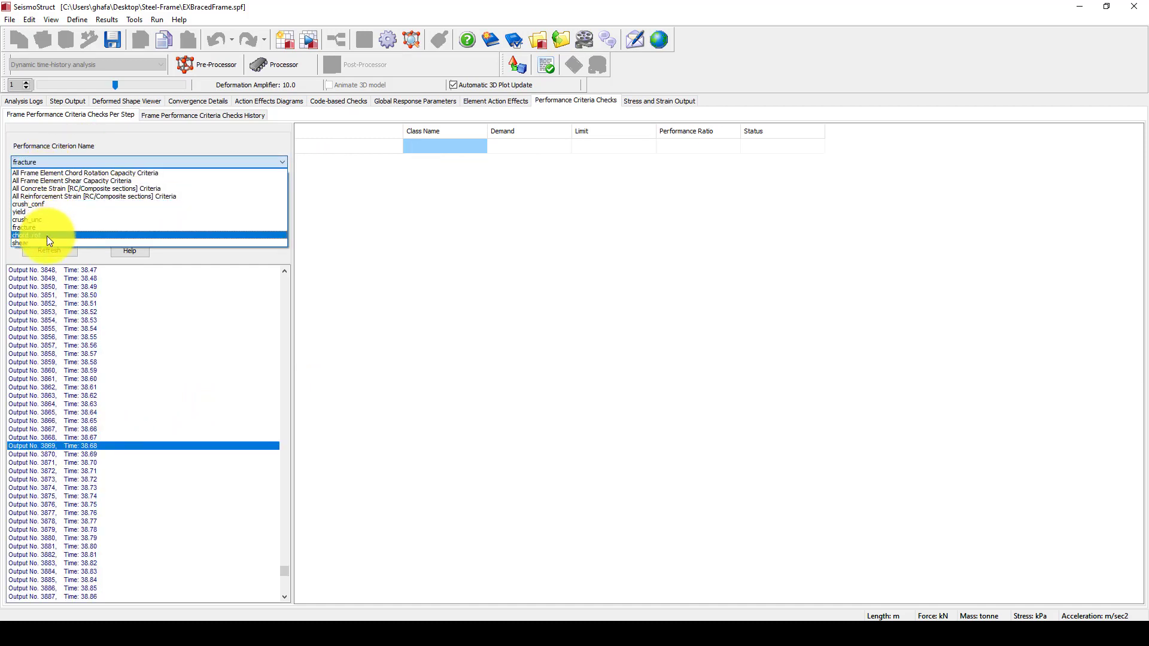
click(41, 242)
Recheck the yield criterion and compare its demands in the output steps after 3869, including 3903, 4052 and 4047
click(45, 160)
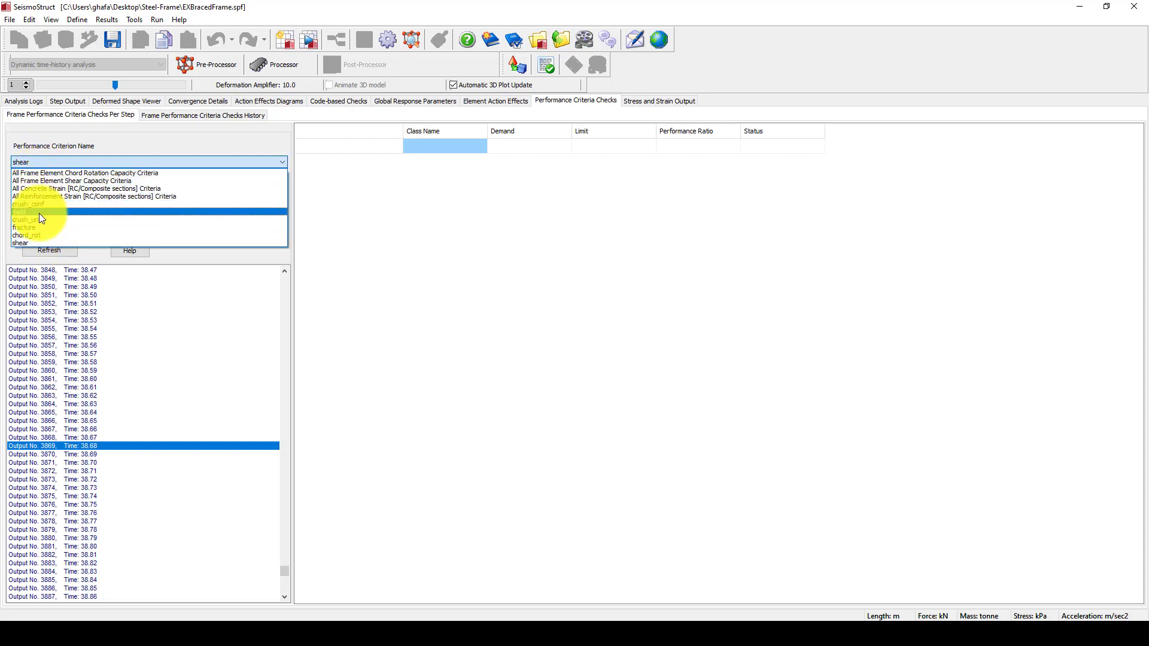
click(38, 213)
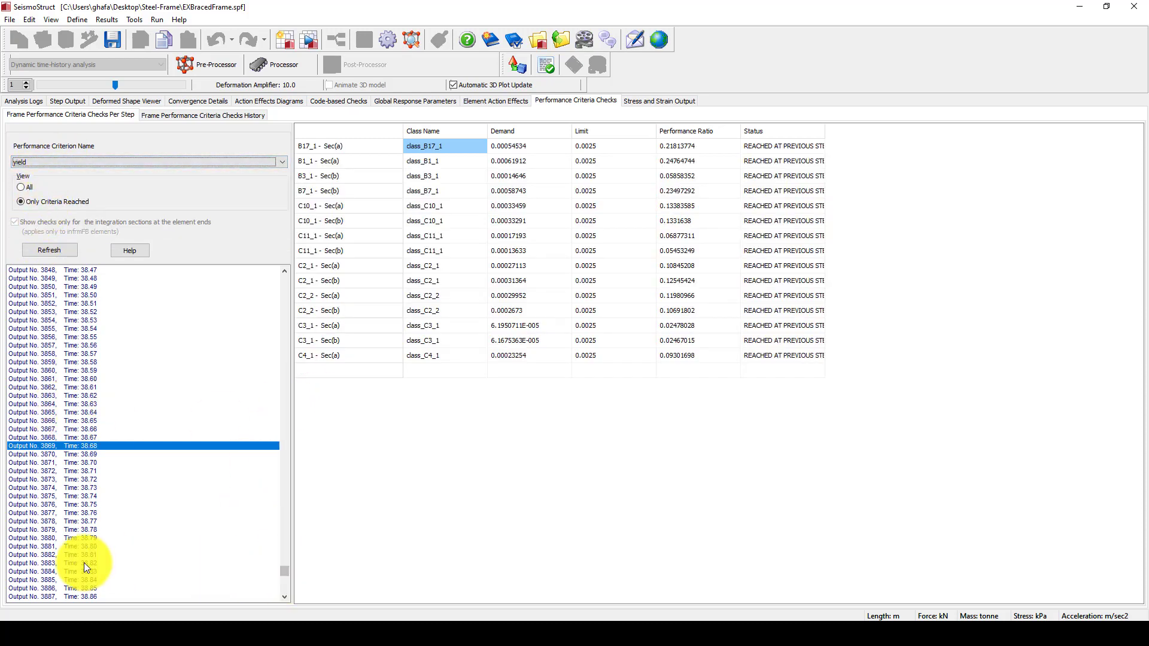
click(69, 512)
scroll(74, 482, down, 8)
click(65, 505)
scroll(77, 503, down, 4)
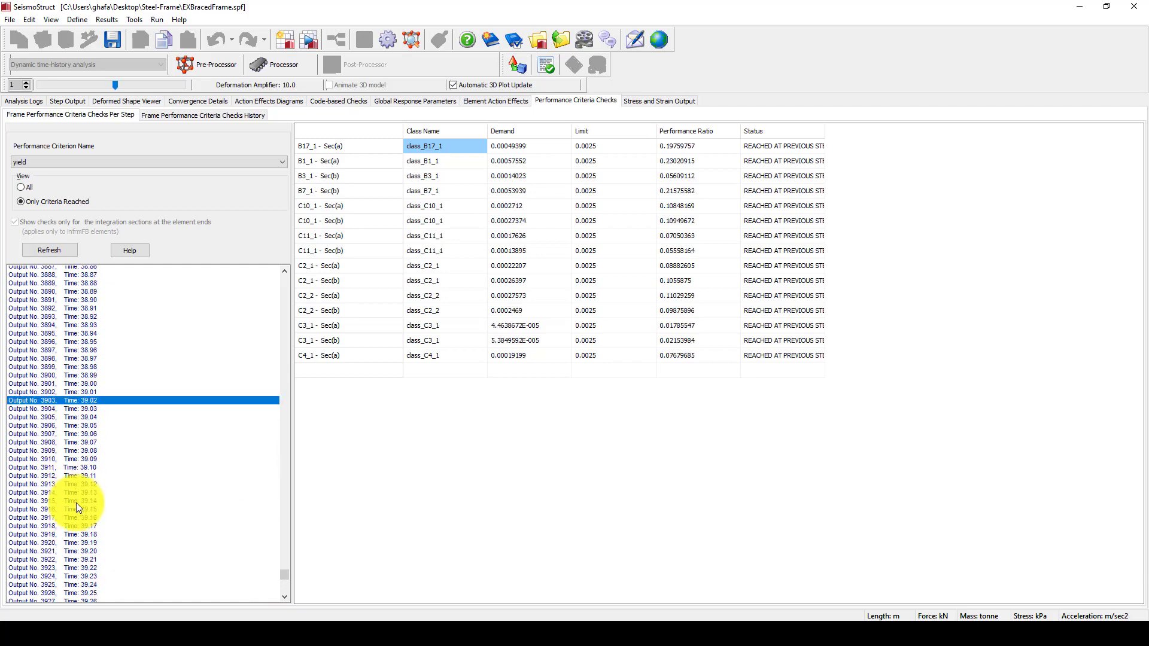
scroll(77, 503, down, 9)
click(285, 585)
drag(85, 571, 48, 304)
drag(55, 362, 42, 300)
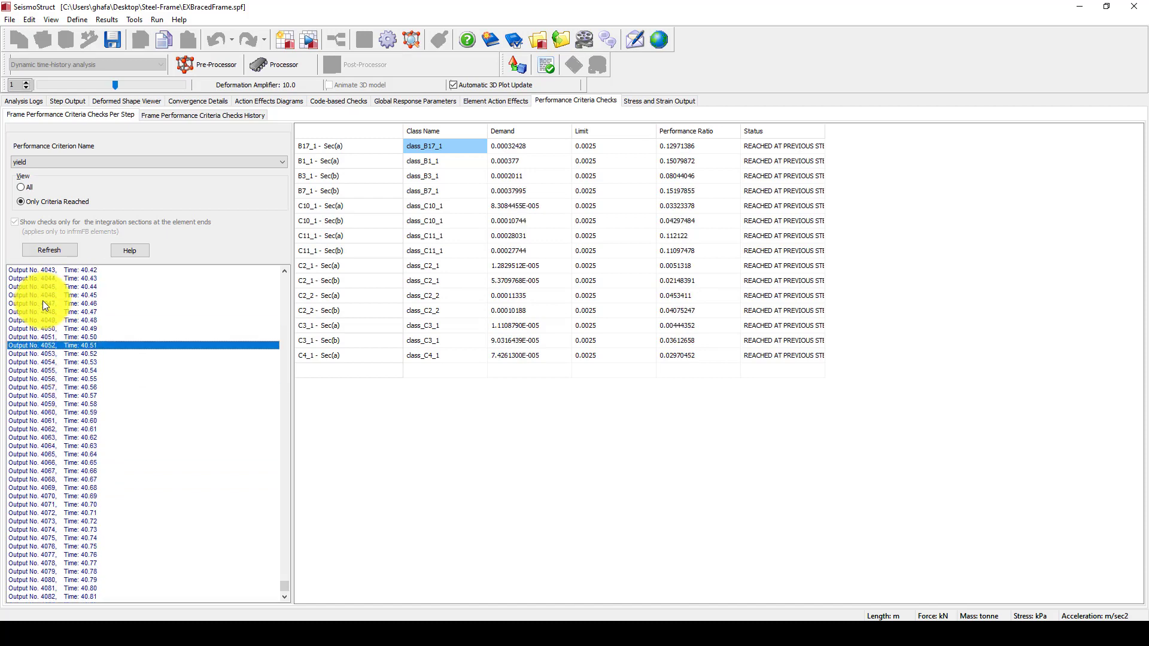
scroll(42, 300, up, 8)
scroll(52, 340, up, 4)
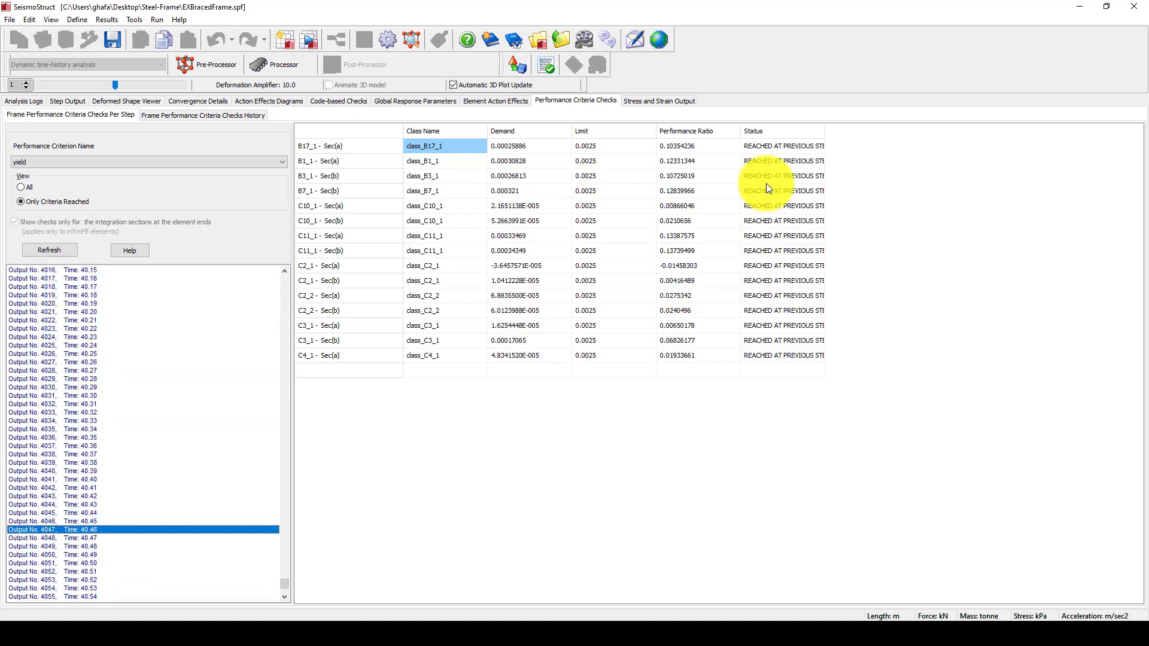
Review the stress and strain output pages for curvatures, peak values and selected points, enabling the maximum in the curvature graph
click(635, 102)
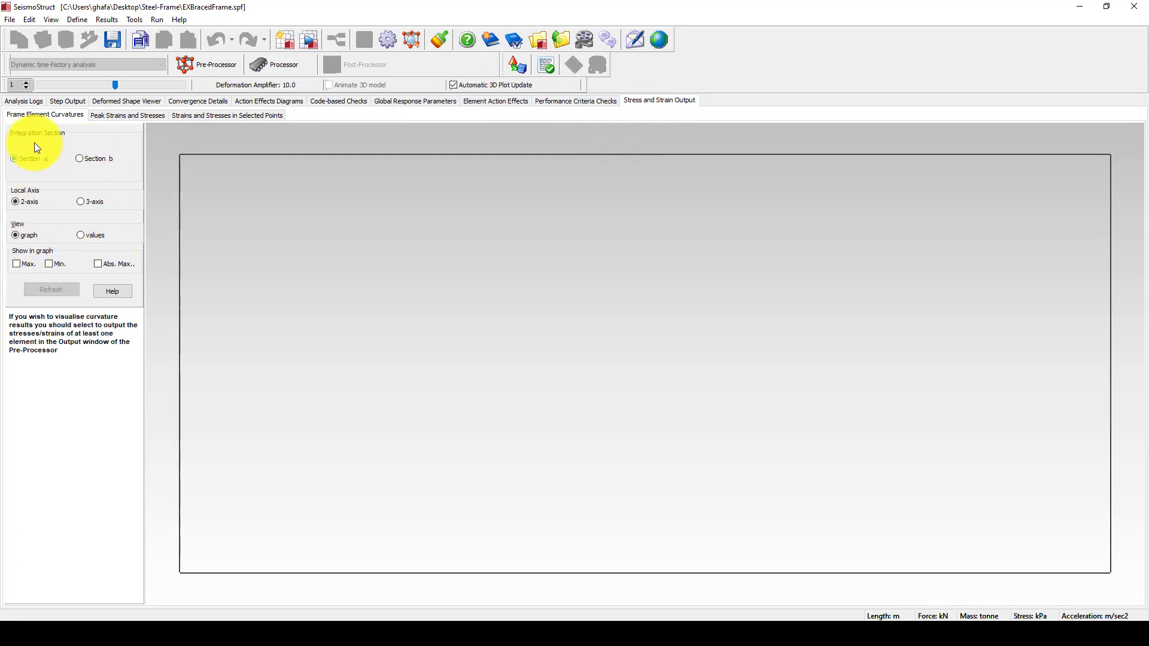
click(17, 264)
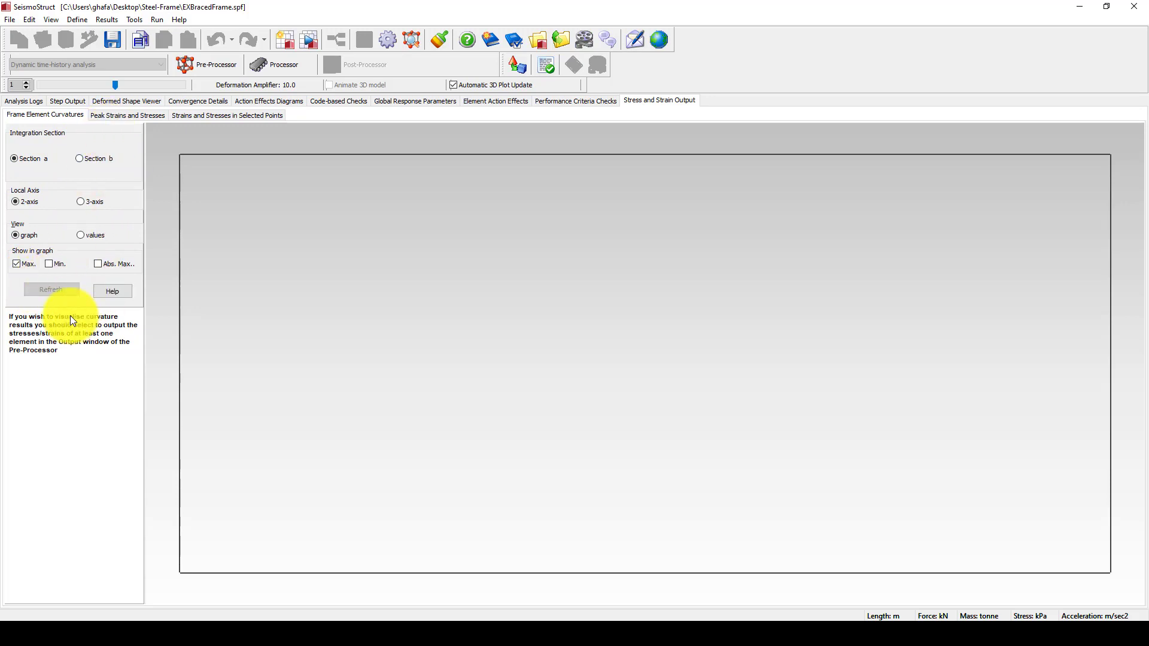
click(136, 115)
click(54, 115)
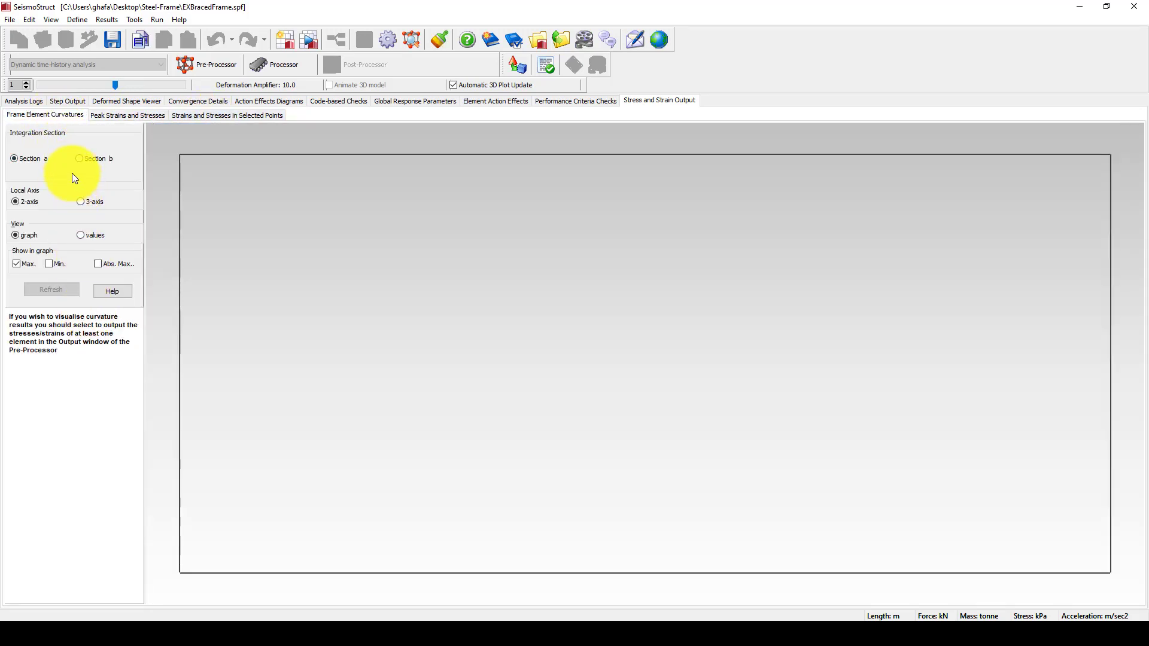
click(115, 118)
click(200, 114)
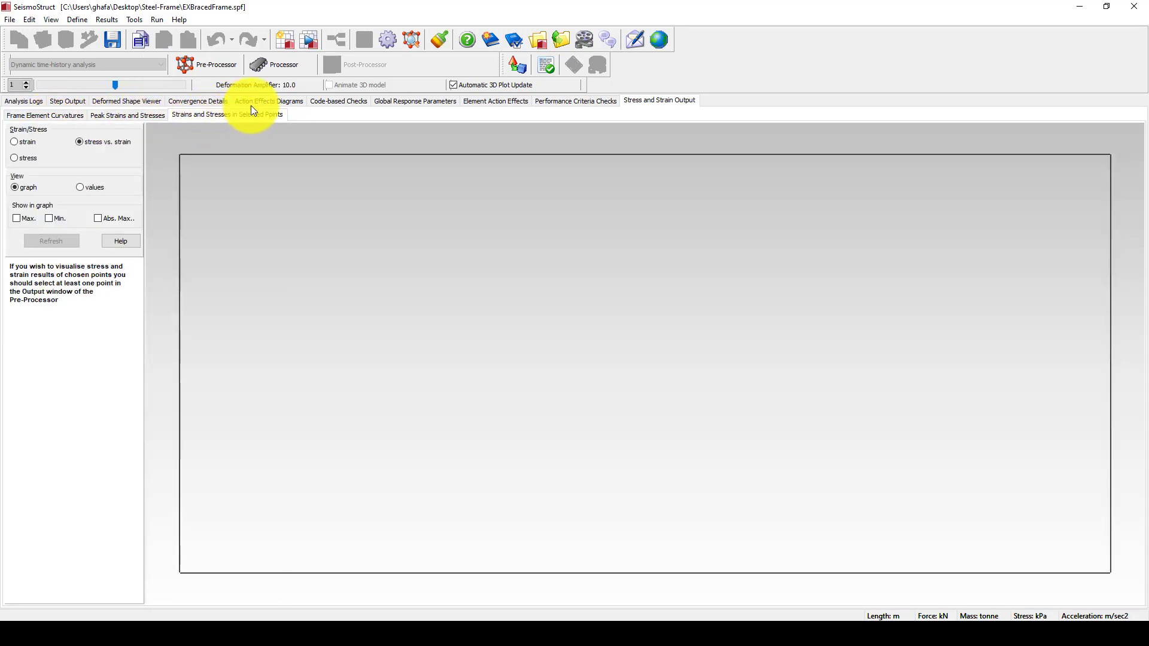
Examine the M2+M3 action effects diagrams at outputs 982 (time 9.81) and 993 (time 9.92) and review the available diagram types
click(271, 102)
click(135, 226)
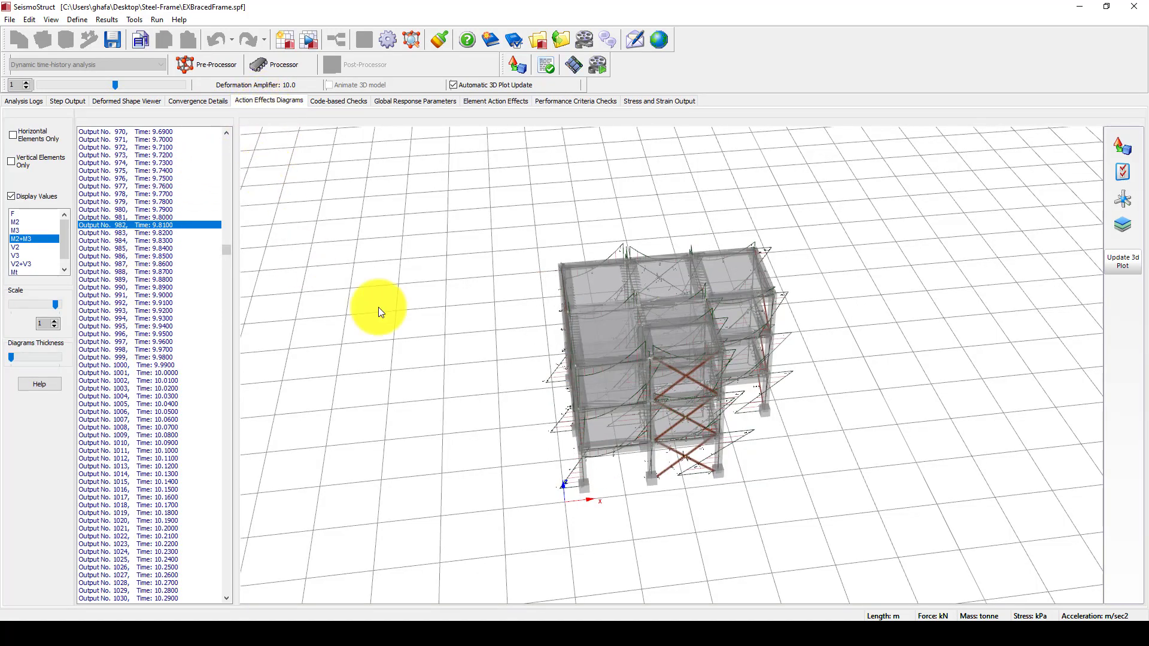
drag(674, 419, 599, 395)
click(146, 310)
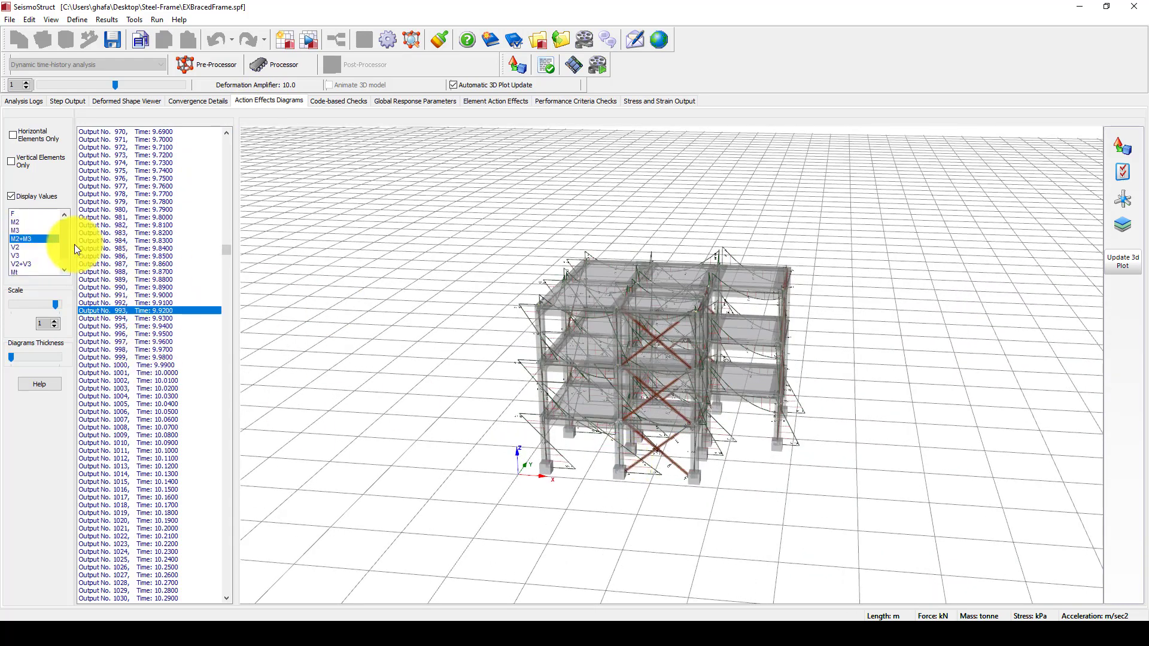
scroll(62, 246, down, 1)
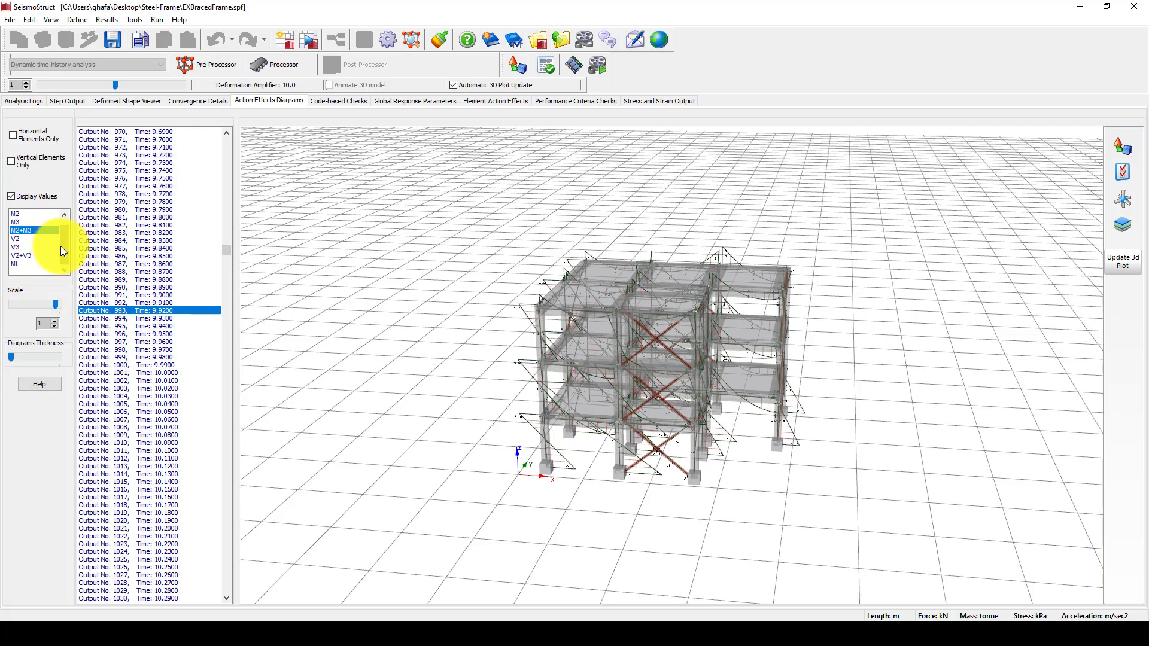
scroll(64, 245, up, 1)
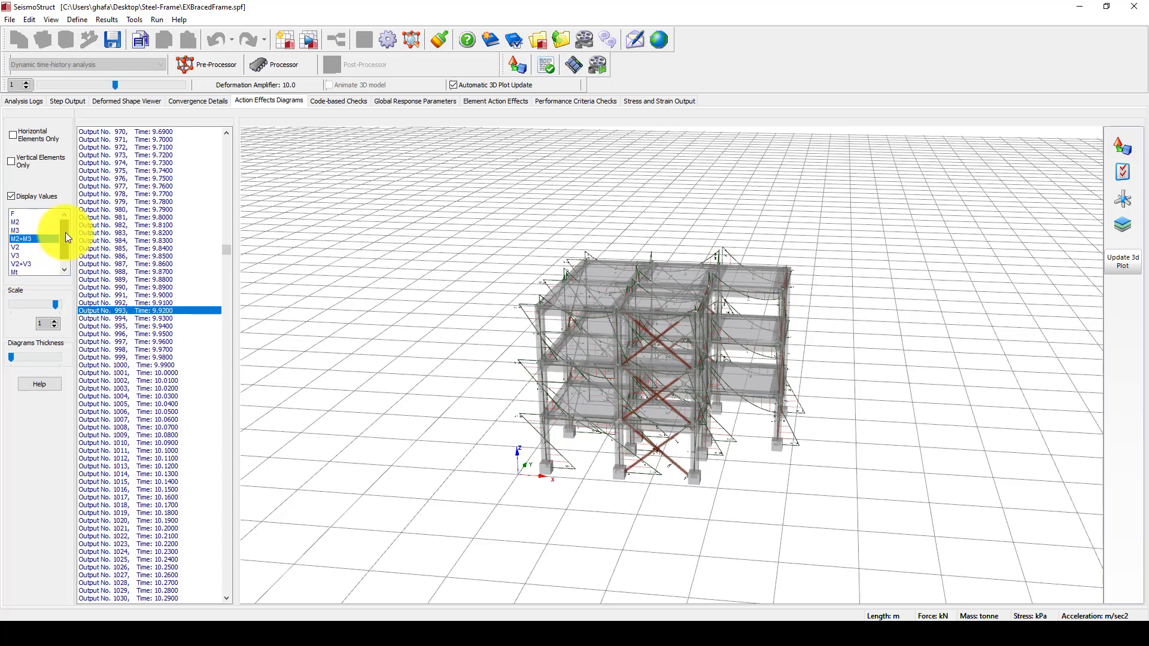
Display the axial force (F) diagrams at output 993 (time 9.92) and examine them around the braced bays
click(16, 214)
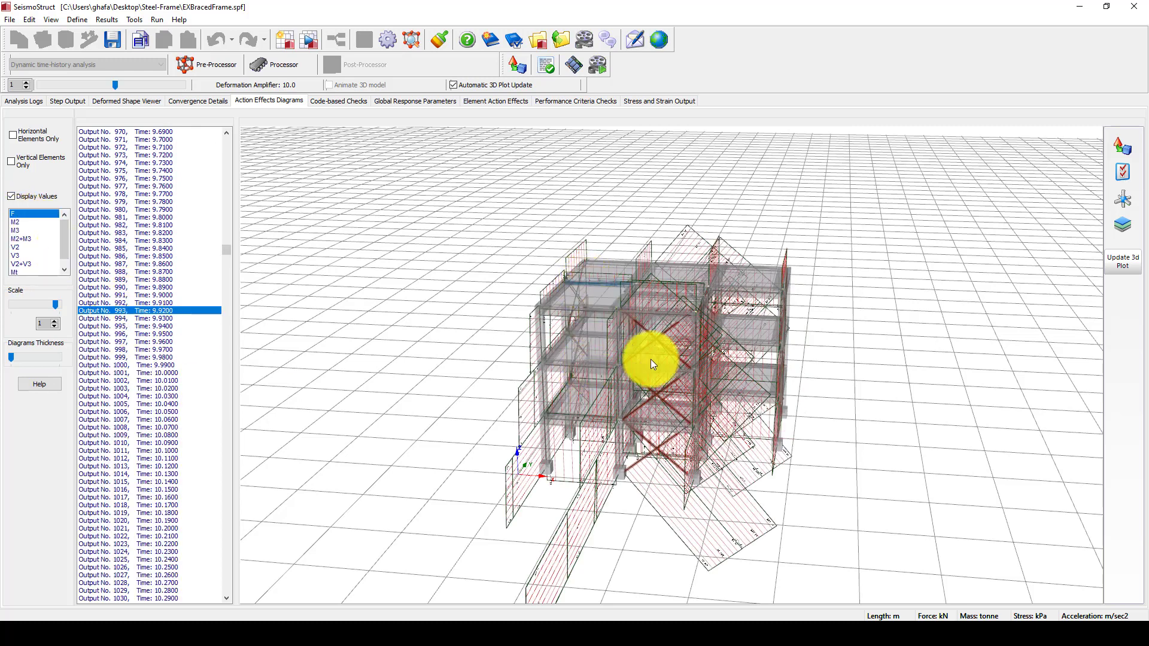
drag(652, 359, 670, 441)
scroll(626, 473, up, 5)
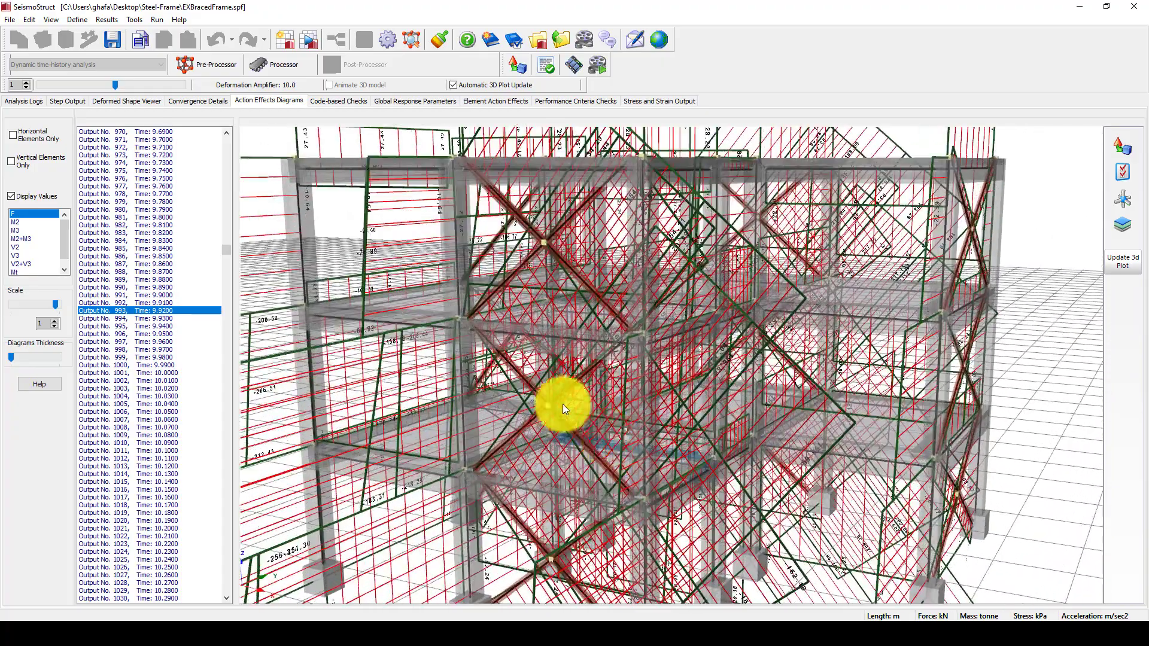
scroll(562, 404, down, 3)
drag(557, 397, 680, 324)
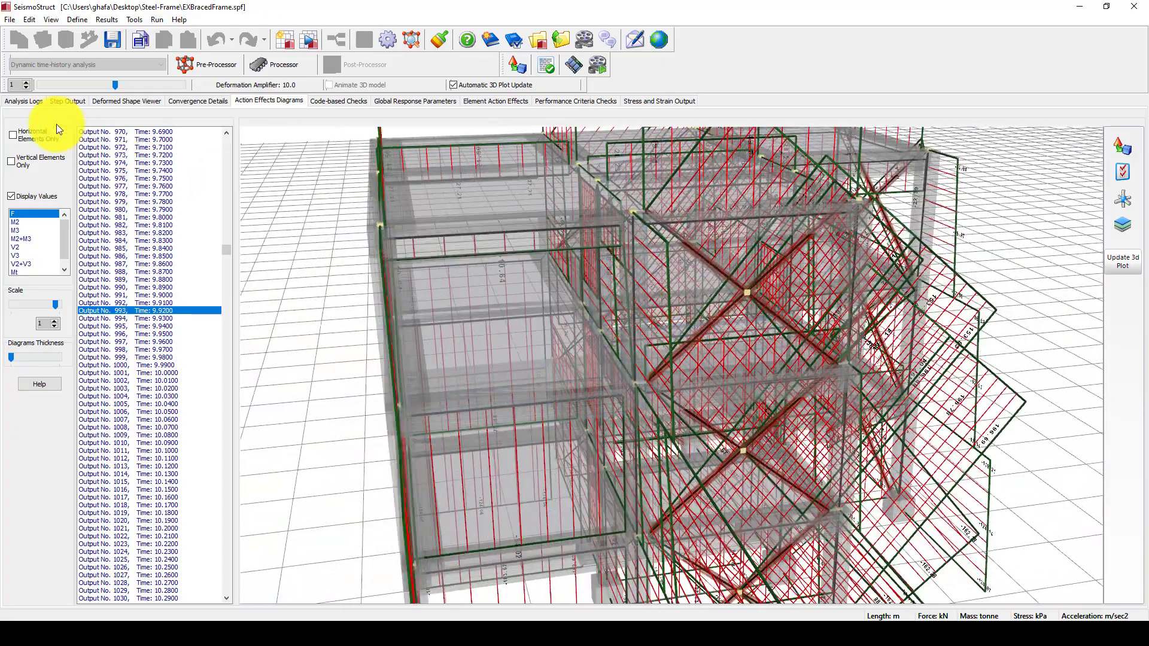
Set the deformation amplifier to -18.0 and reduce the diagram scale so the axial force values are readable on the braces
drag(109, 83, 80, 86)
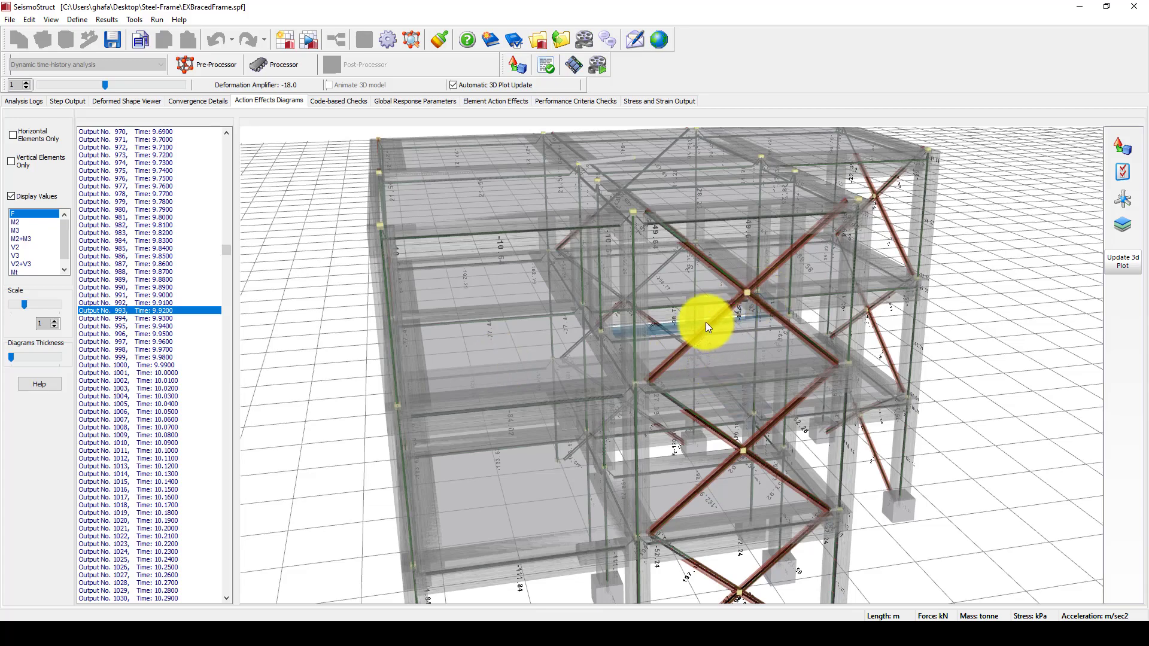
drag(705, 322, 672, 318)
scroll(516, 295, up, 3)
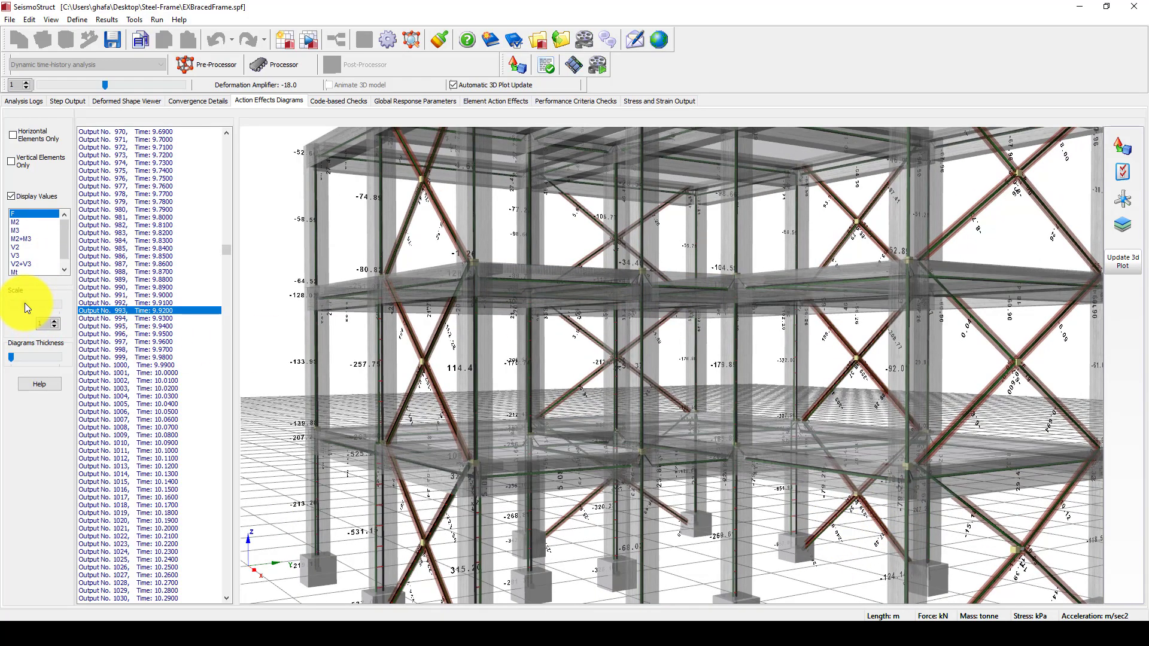
Compare the axial force diagrams at outputs 994 (time 9.93), 997 (time 9.96) and 1000 (time 9.99)
click(141, 319)
click(133, 341)
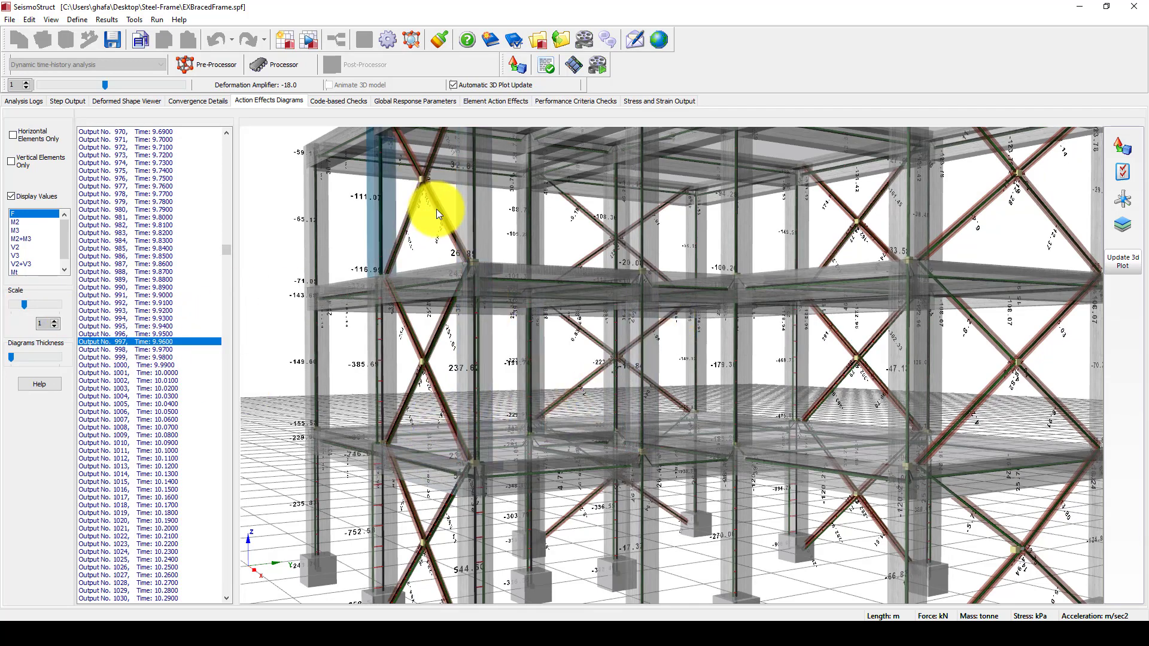
click(161, 364)
scroll(164, 405, down, 2)
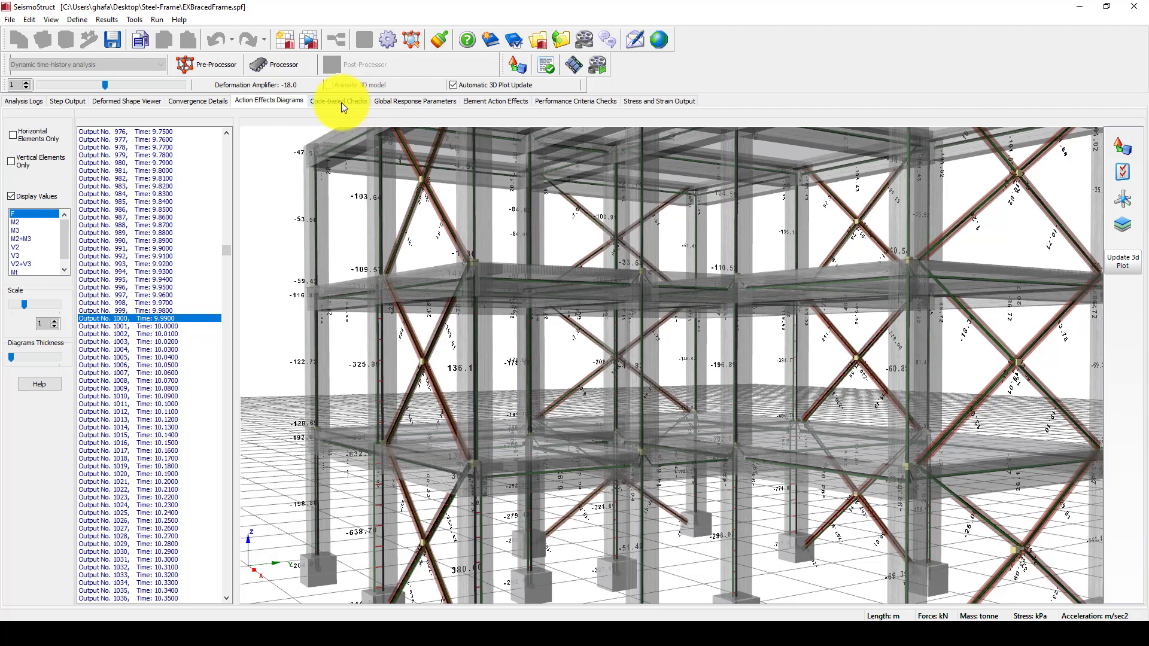
Open the structural displacements in the global response parameters and look through the result nodes and base node options
click(400, 101)
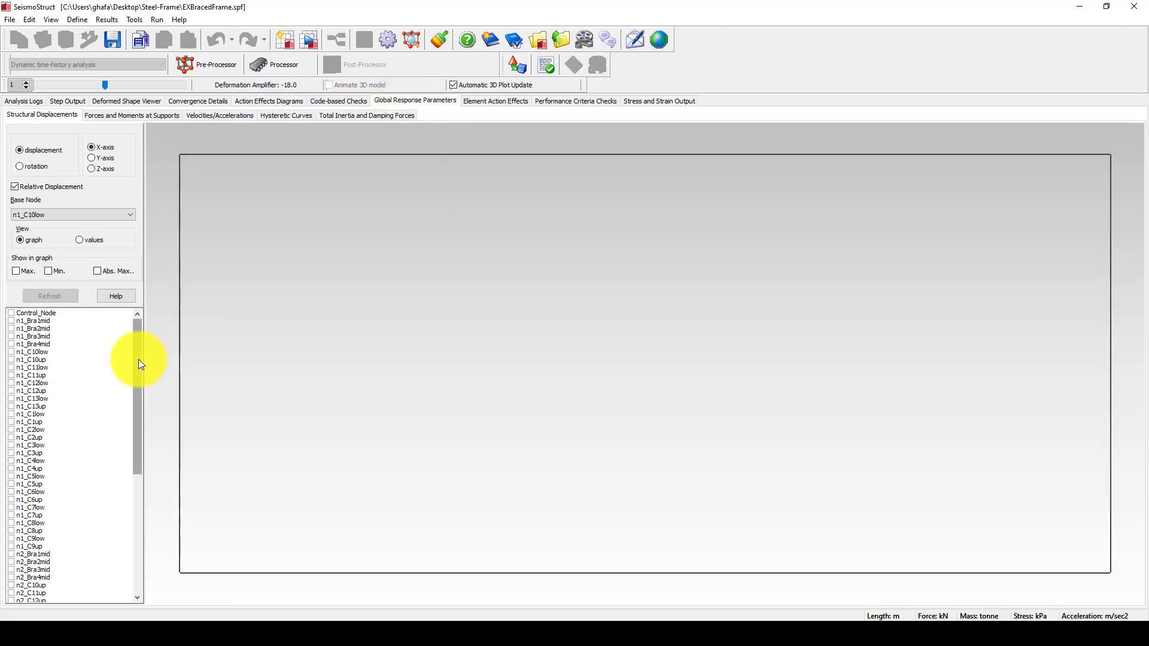
drag(138, 359, 136, 477)
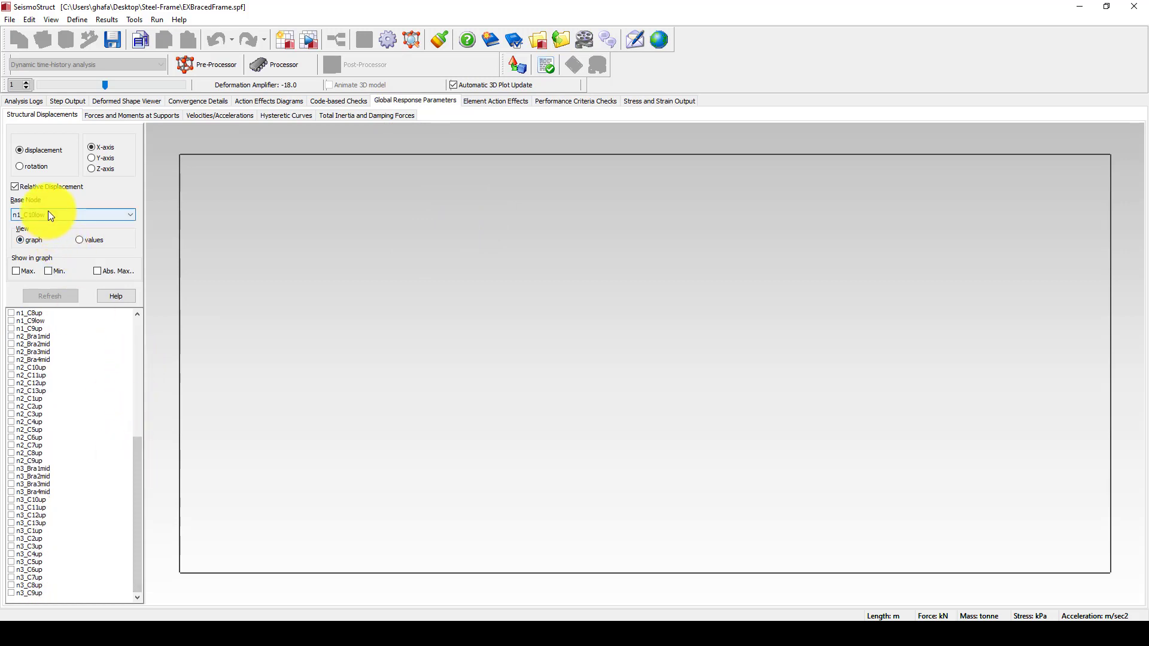
click(50, 215)
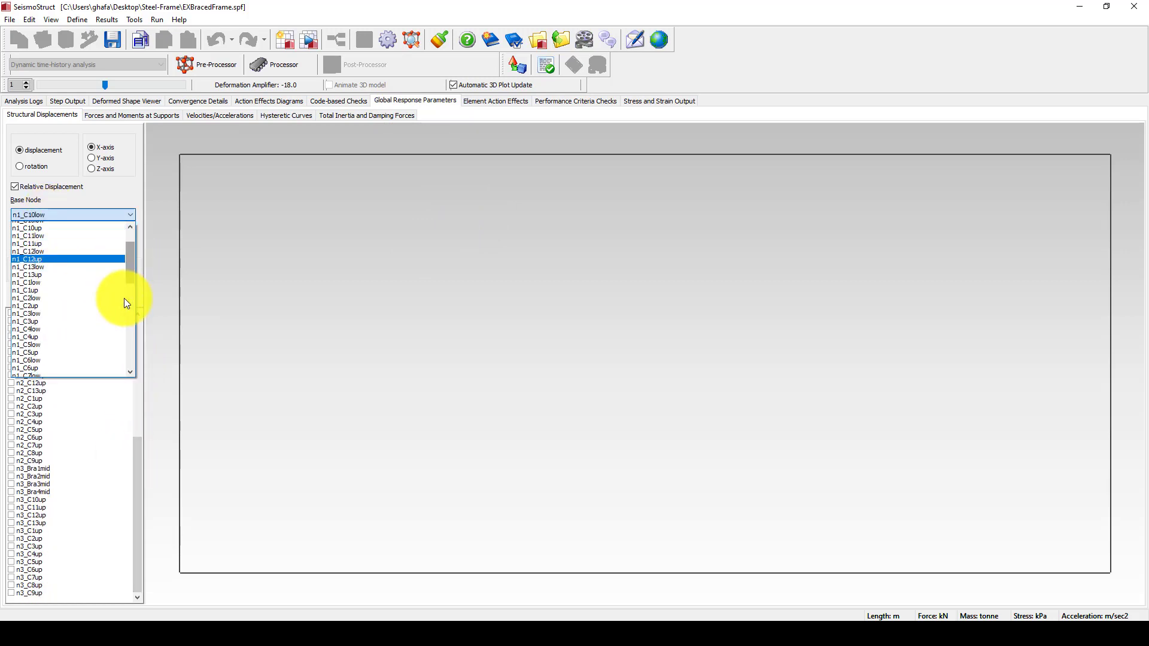
click(33, 173)
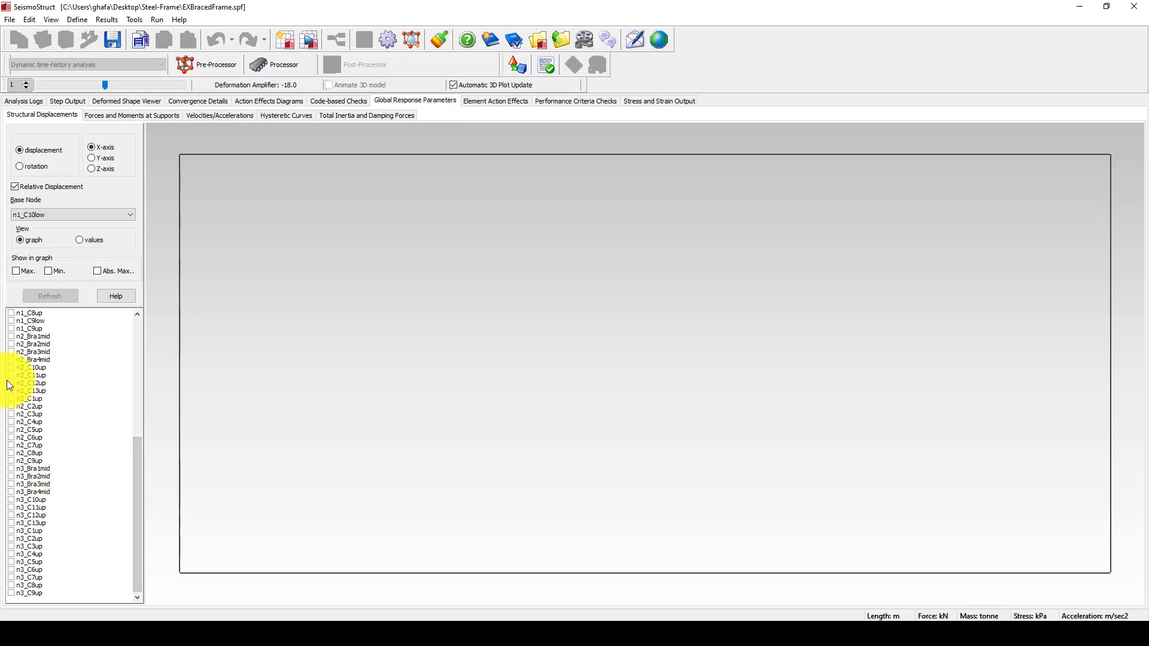
Plot the X-axis rotation graph of nodes n1_C10low and n1_C10up relative to base node n1_C10low
scroll(8, 378, up, 4)
scroll(9, 378, up, 5)
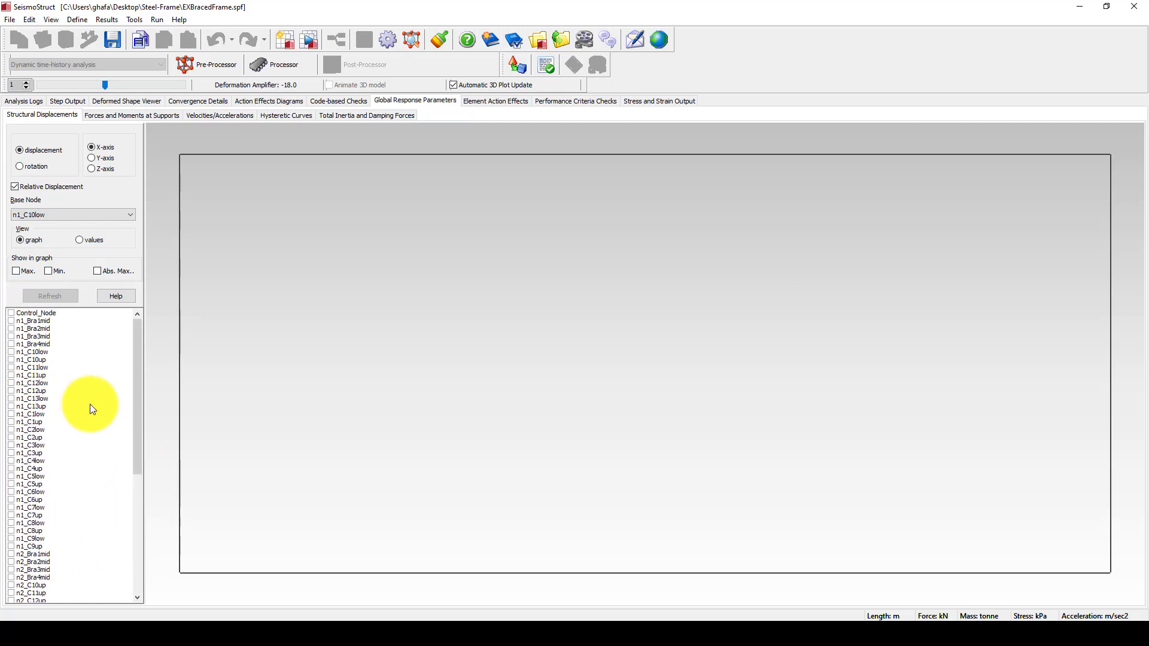
click(10, 353)
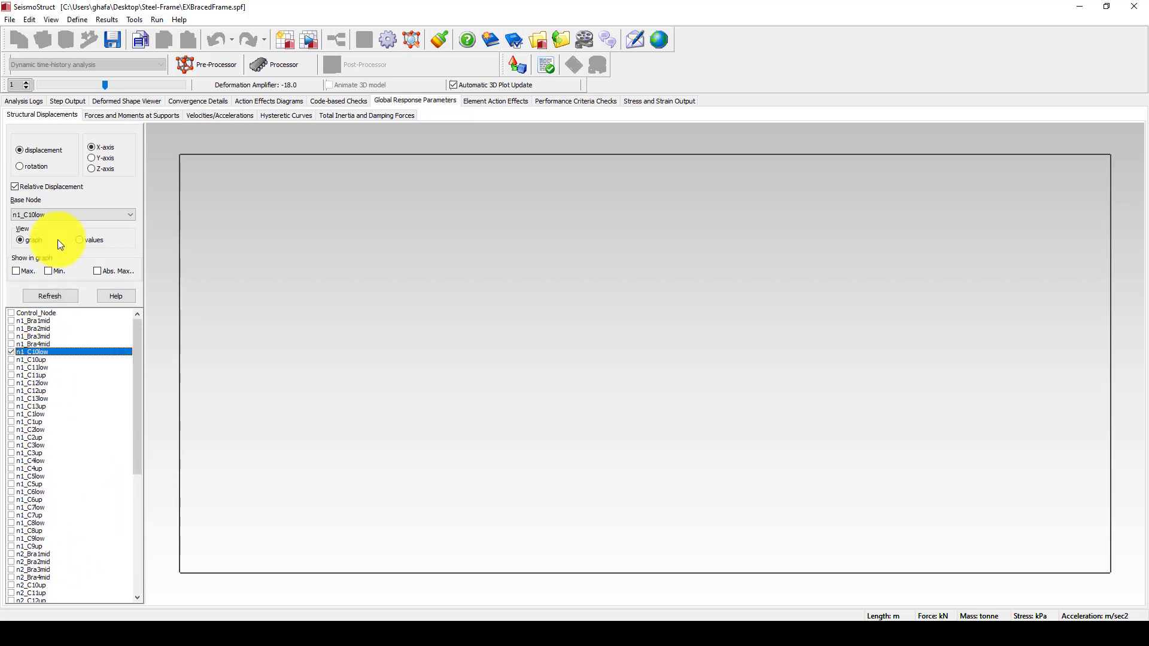
click(11, 359)
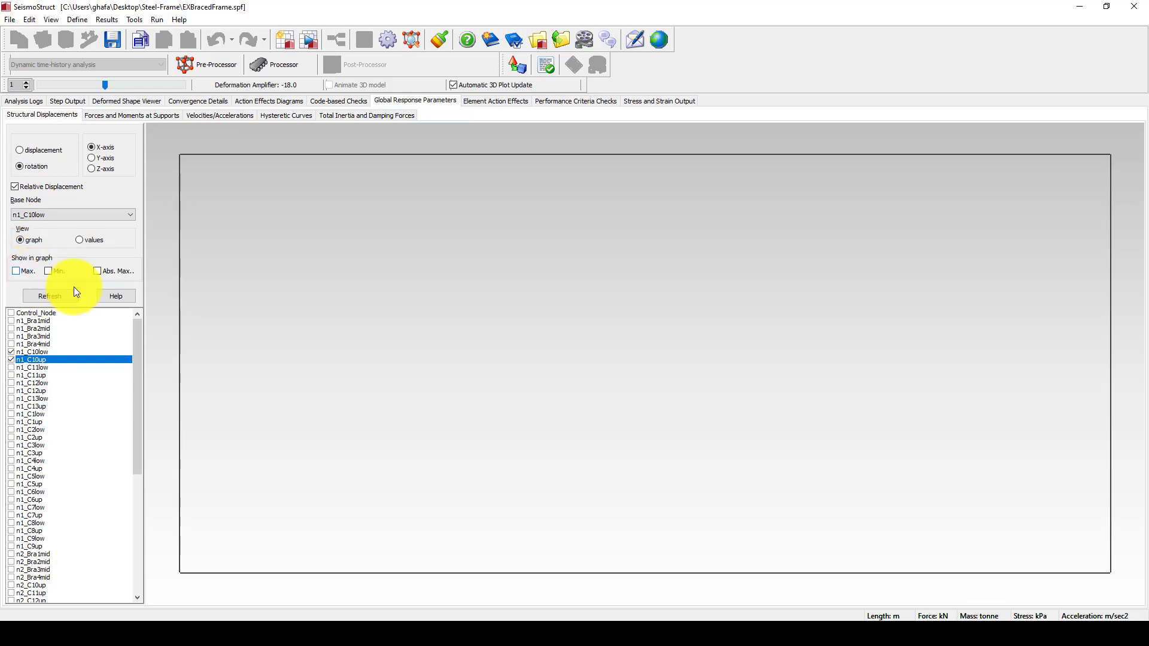
click(47, 295)
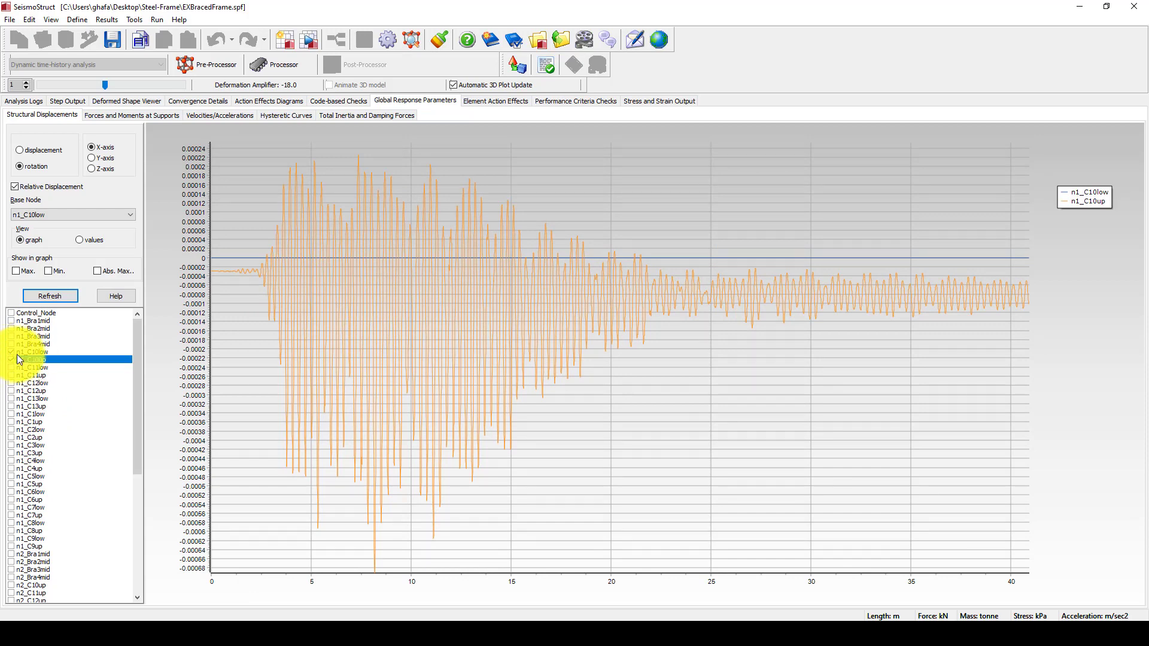
Limit the graph to node n1_C10up and plot its relative X-axis rotation and displacement histories
click(12, 352)
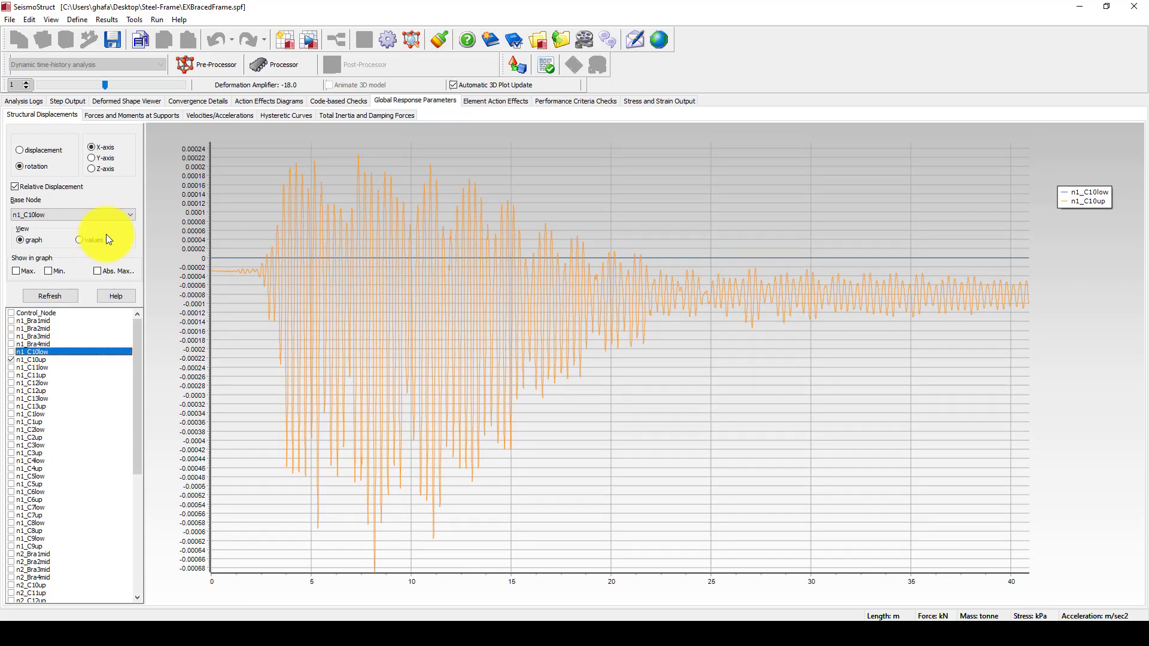
click(43, 297)
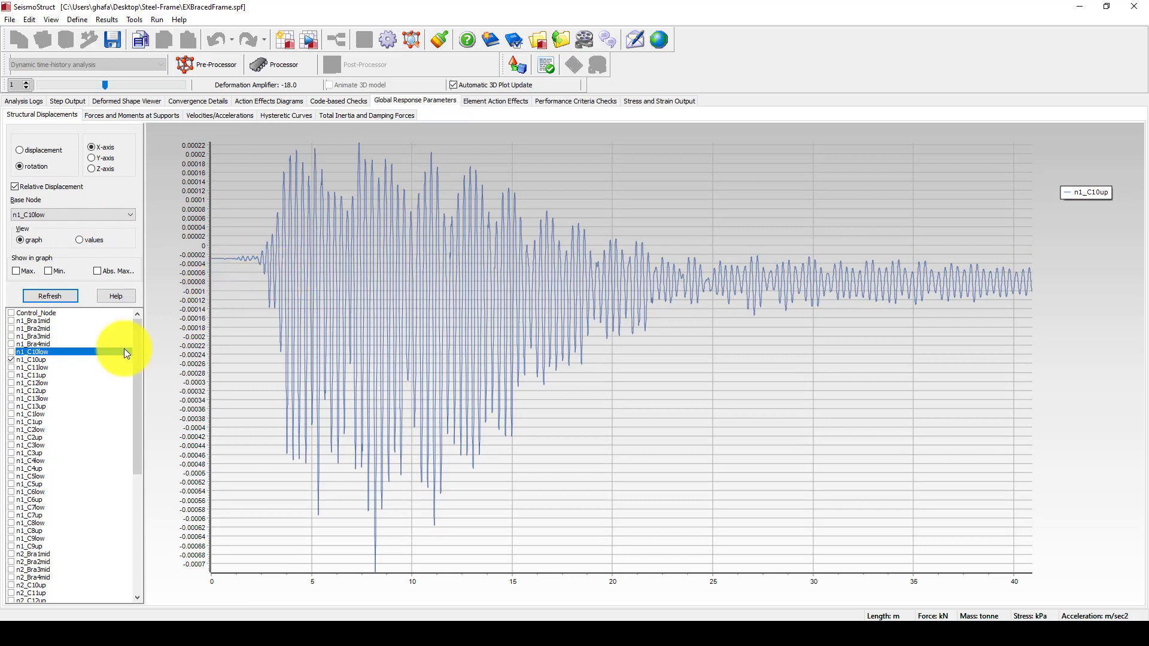
click(31, 360)
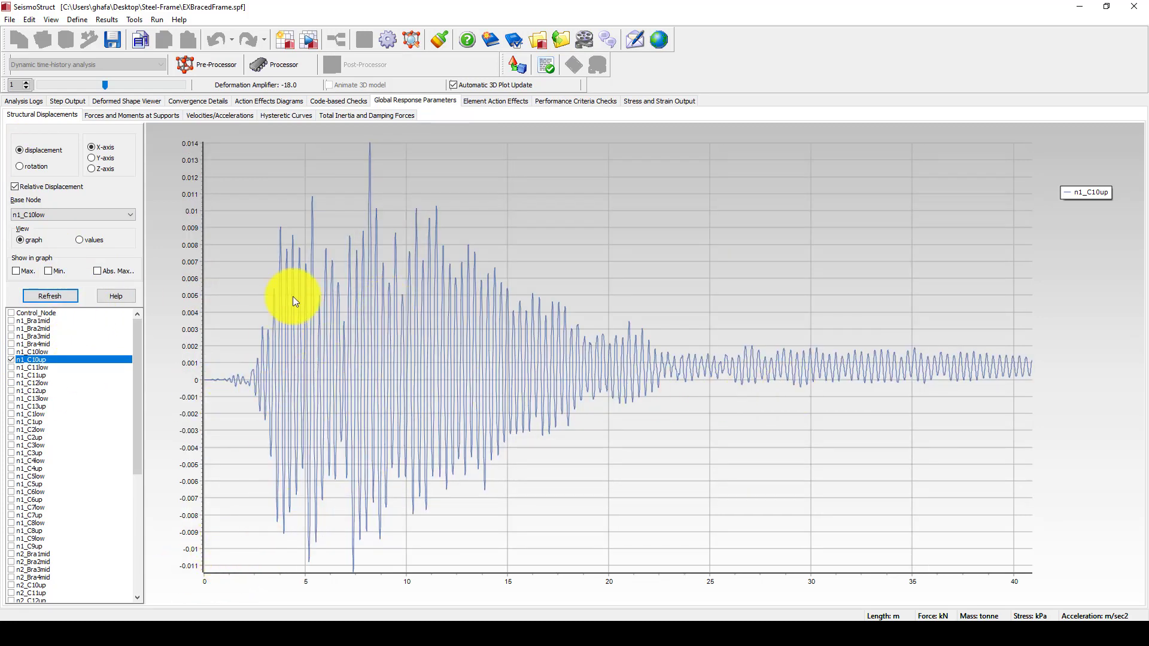
Look through the second- and third-storey result nodes and highlight n2_C3up in the node list
drag(135, 360, 135, 486)
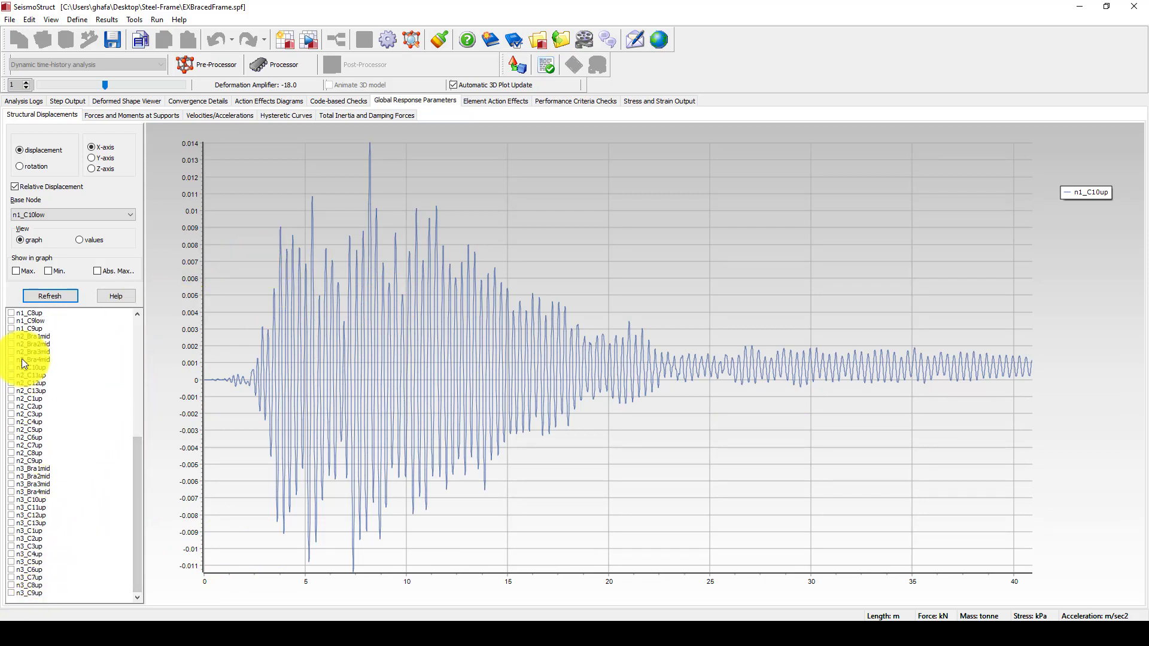
click(33, 431)
click(38, 420)
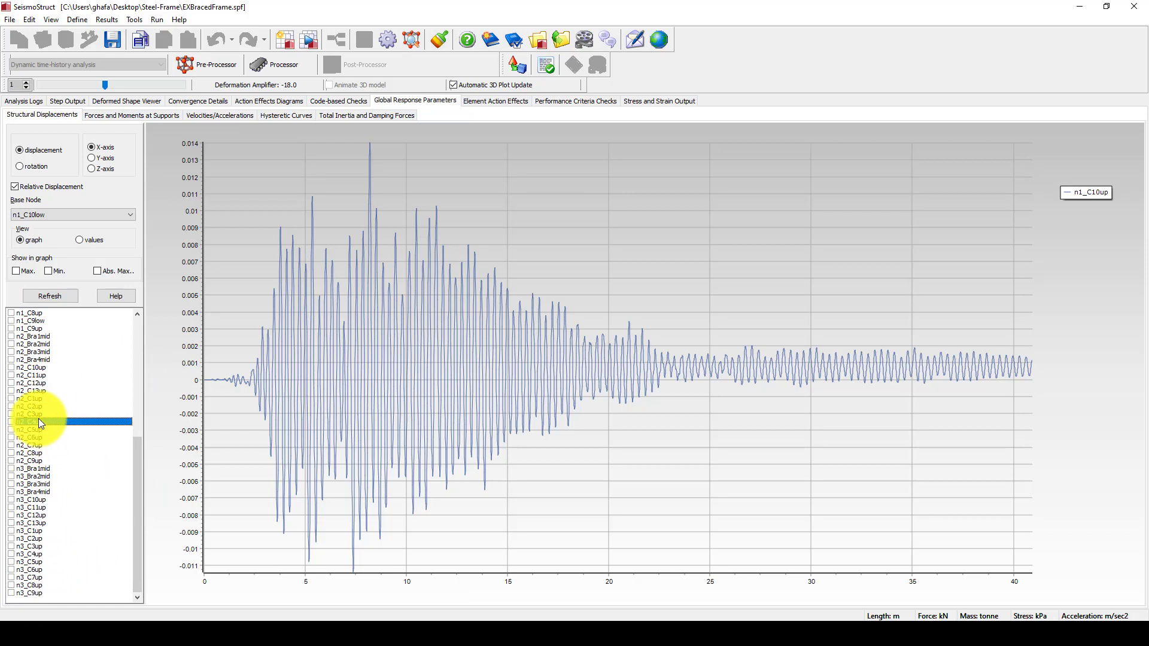
click(37, 413)
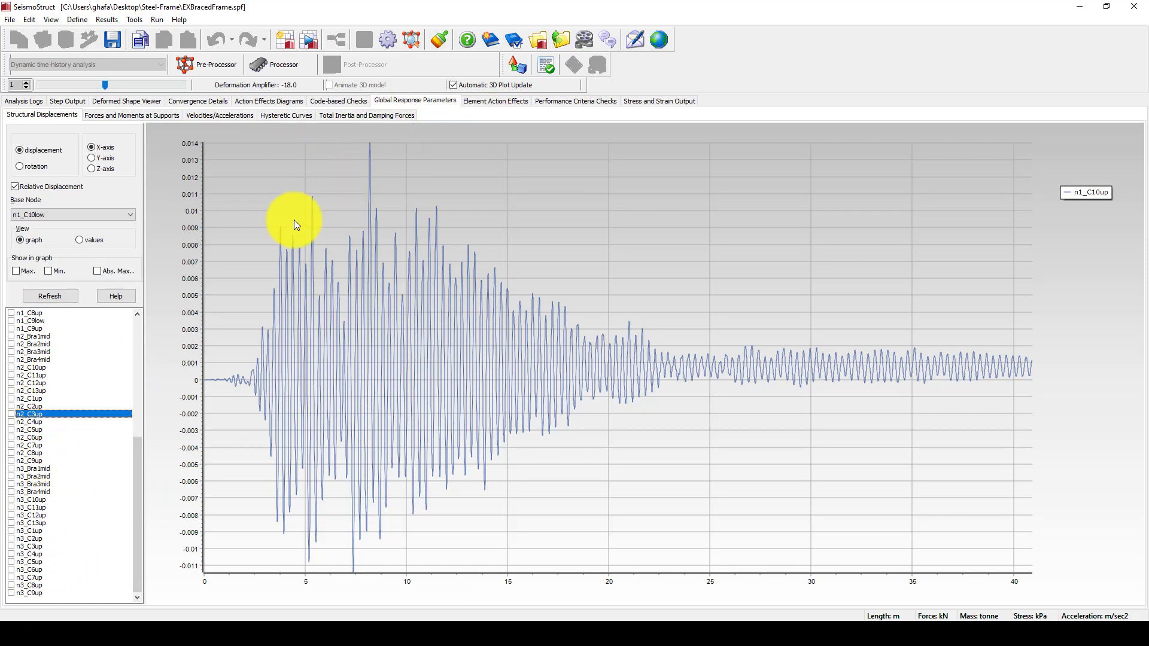
Review the global response options for support forces and moments, including the values view, velocities/accelerations, hysteretic curves, and total inertia and damping forces
click(144, 116)
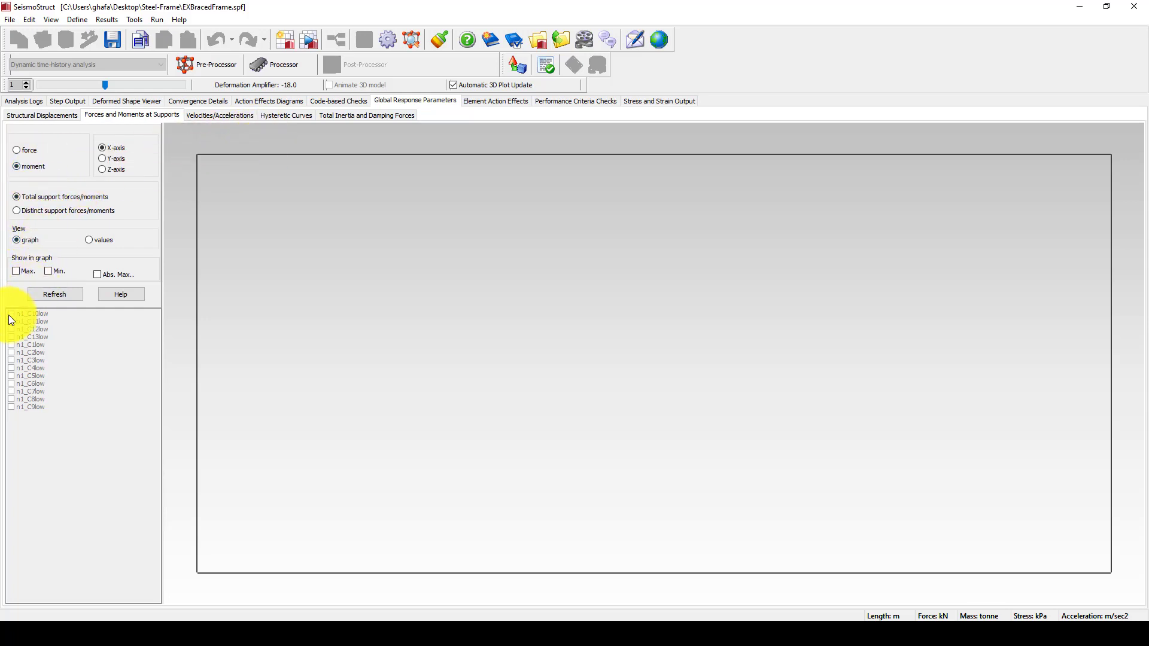
click(91, 240)
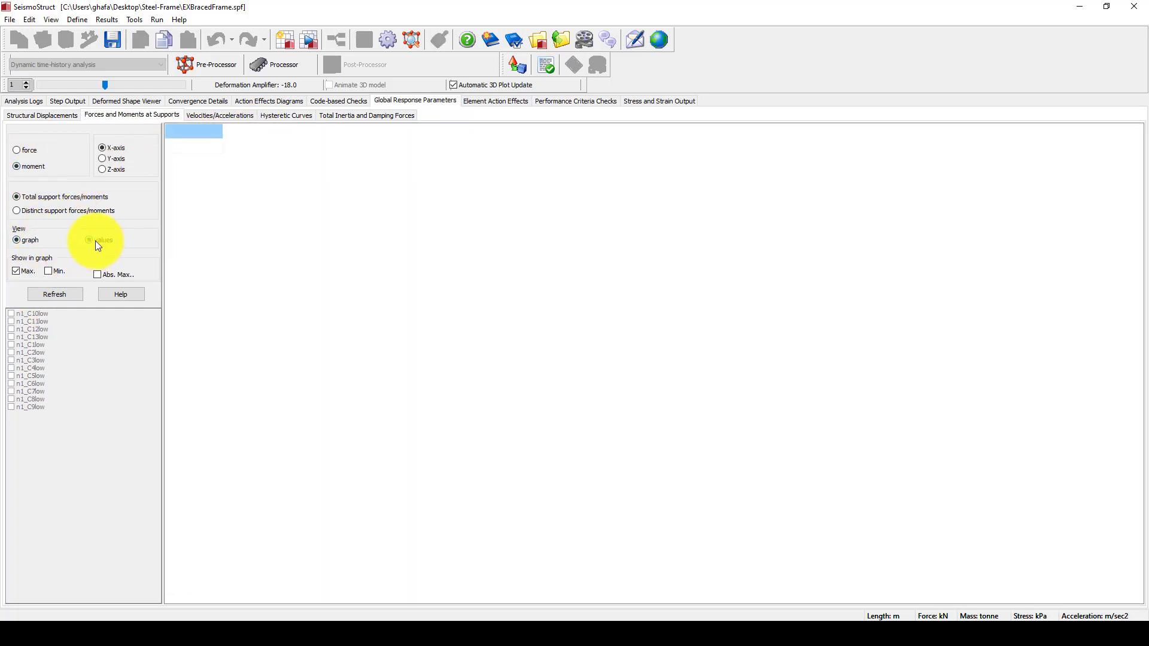
click(200, 113)
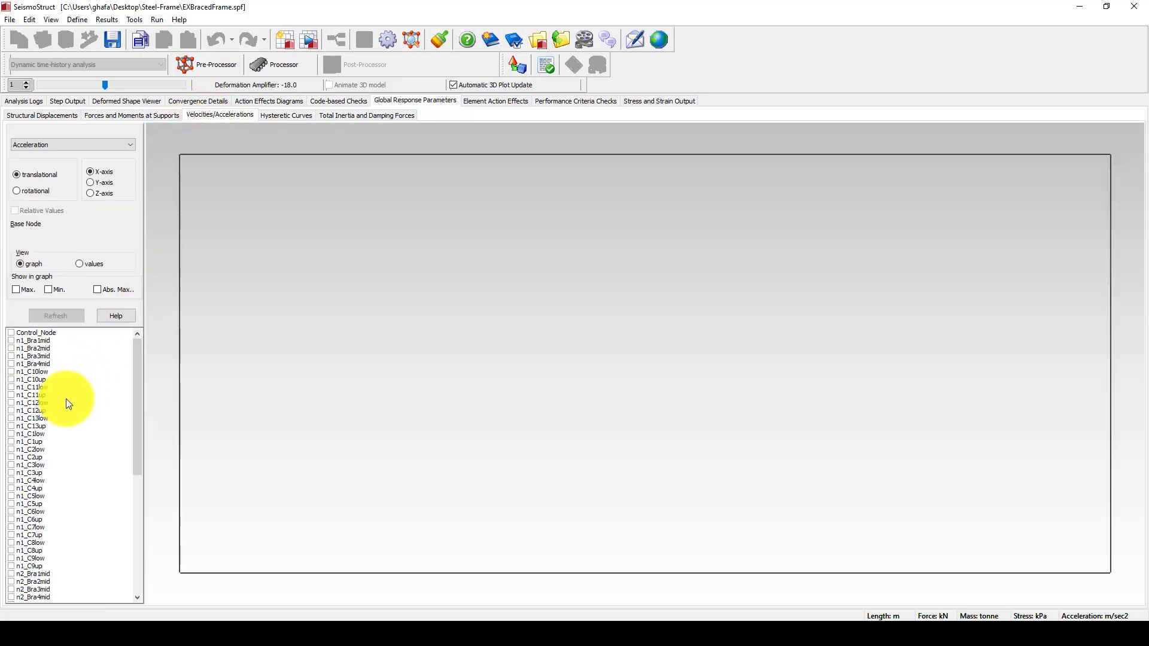
click(280, 115)
click(341, 117)
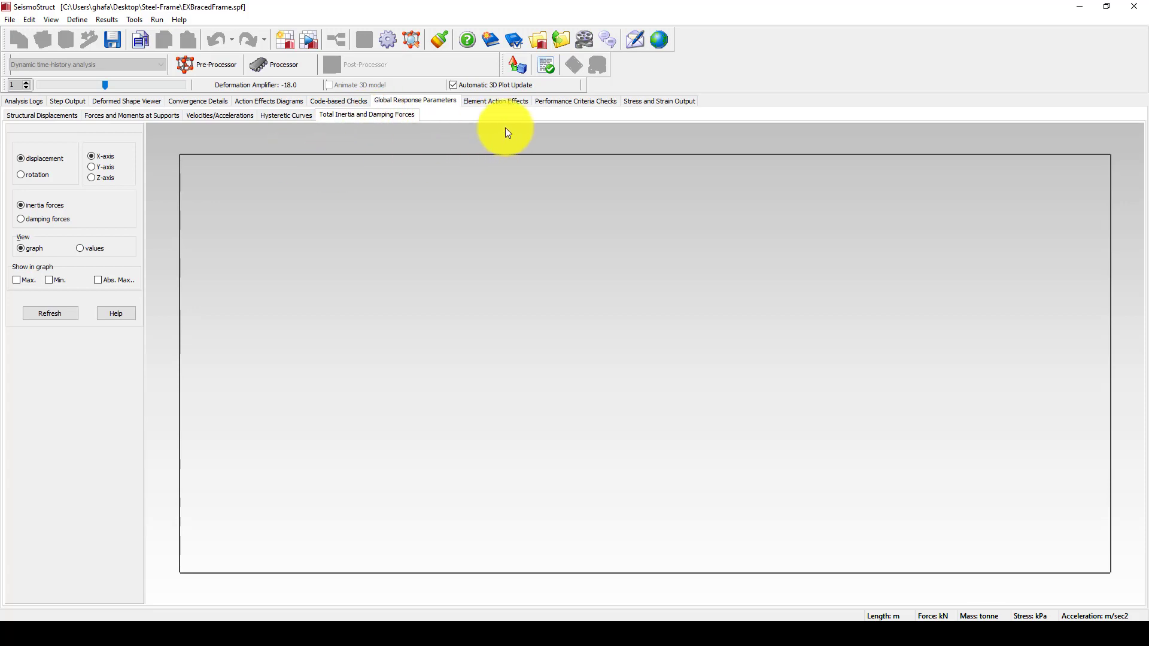
Open the per-step frame performance criteria checks and select All Concrete Strain [RC/Composite sections] Criteria
click(556, 103)
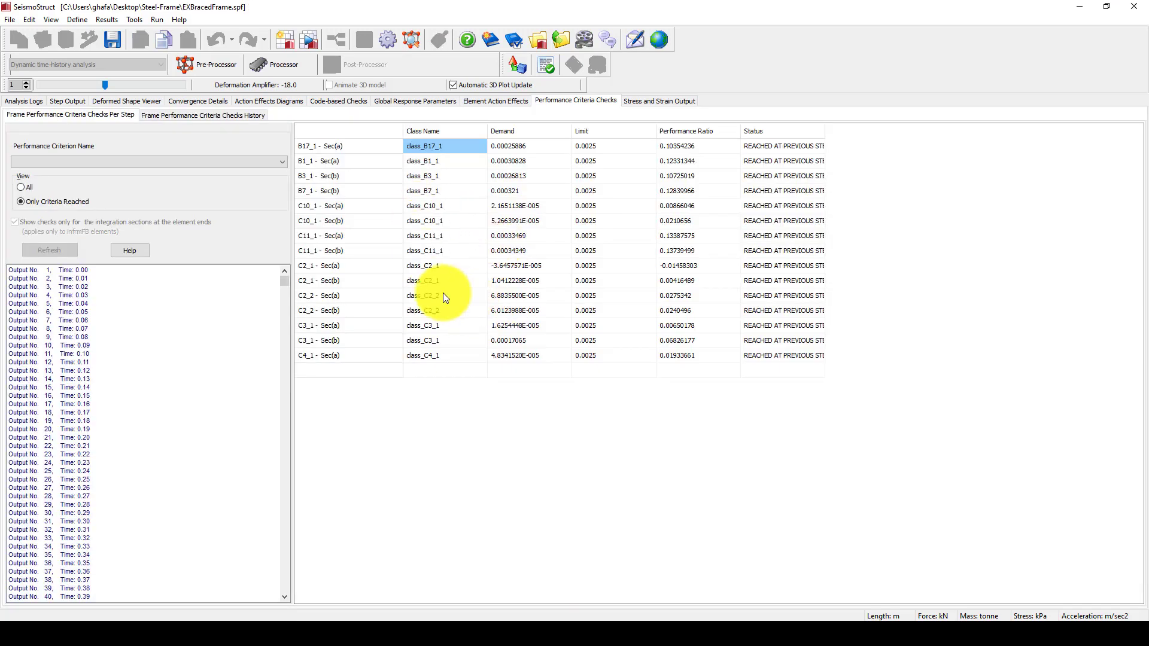
click(243, 160)
click(127, 192)
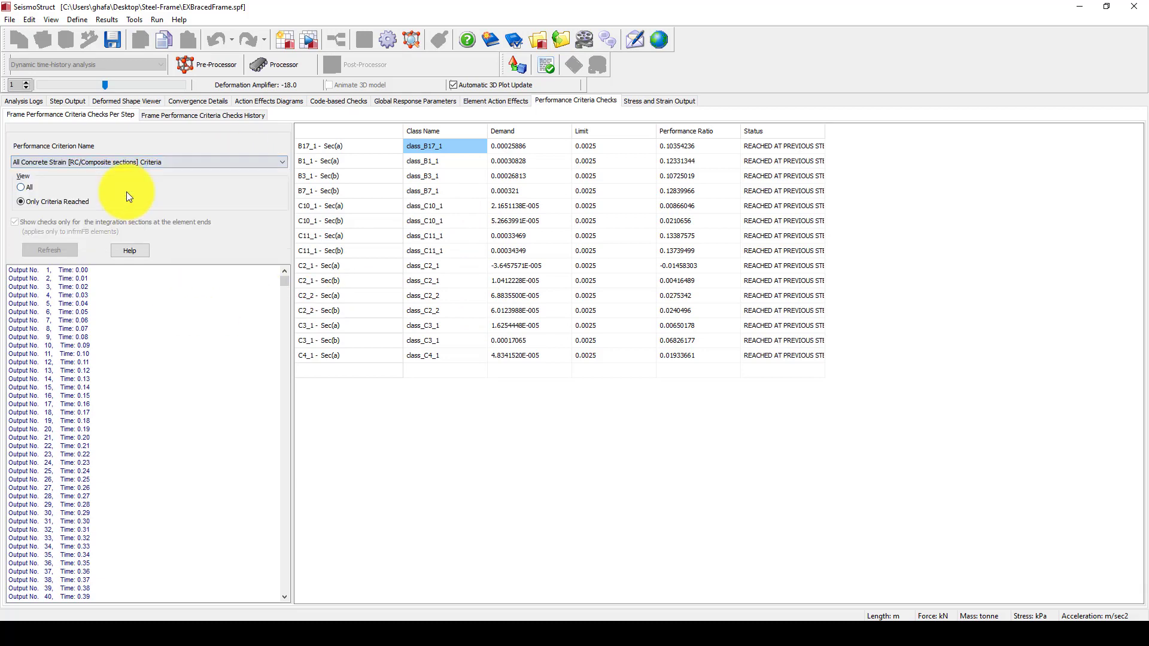